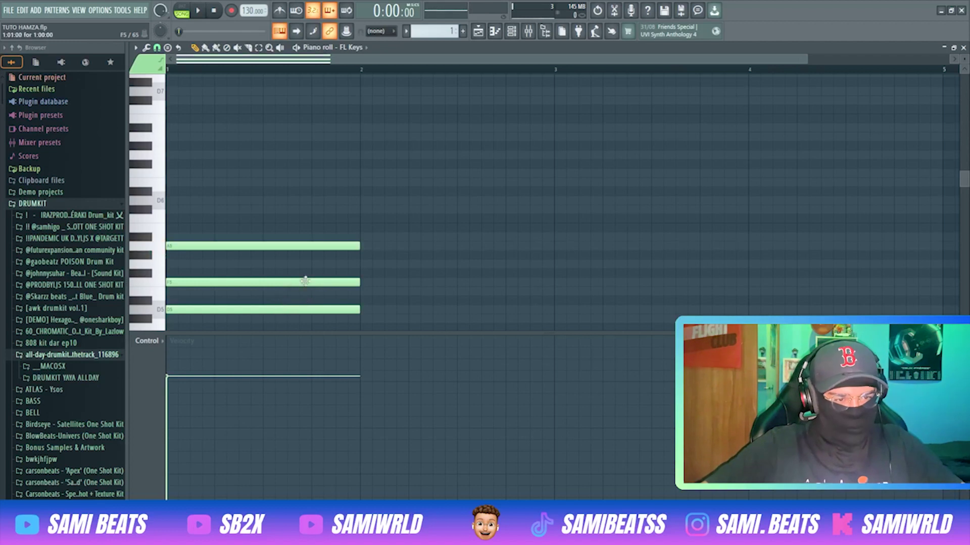
# Add an E6 note on top of the chord in bar 1 and play the chord back.
pyautogui.click(171, 200)
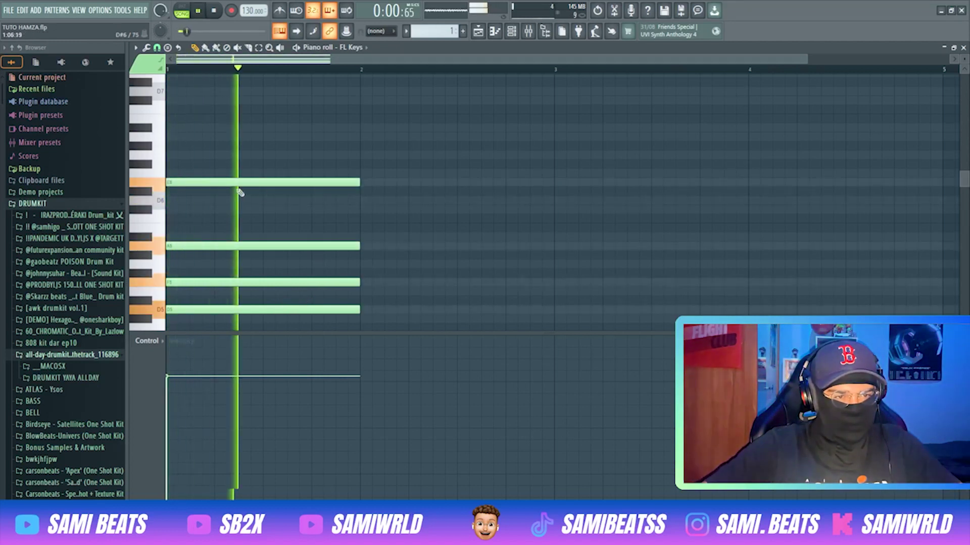
pyautogui.press('space')
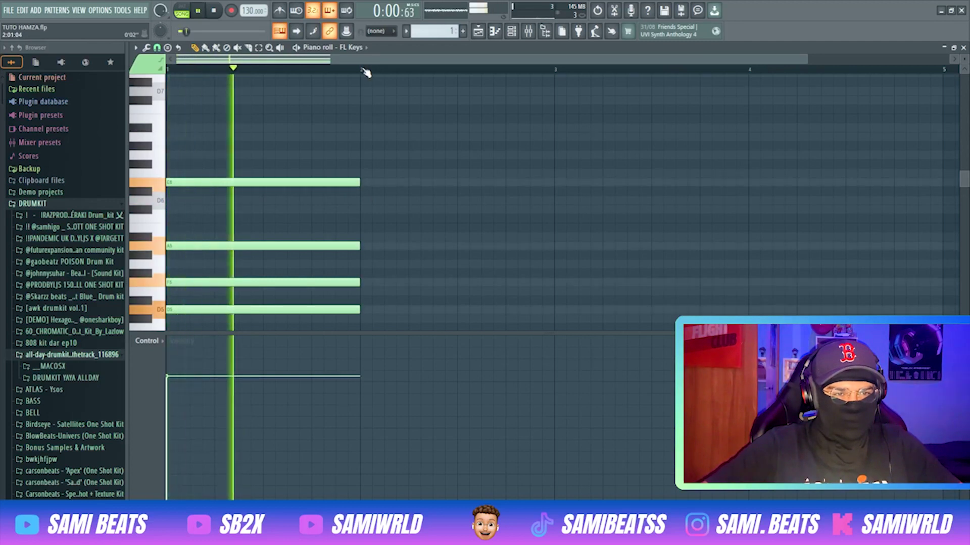
pyautogui.press('space')
# Duplicate the bar 1 chord over a one-and-a-half-bar selection so the copy starts midway through bar 2.
pyautogui.moveTo(457, 69); pyautogui.dragTo(32, 91)
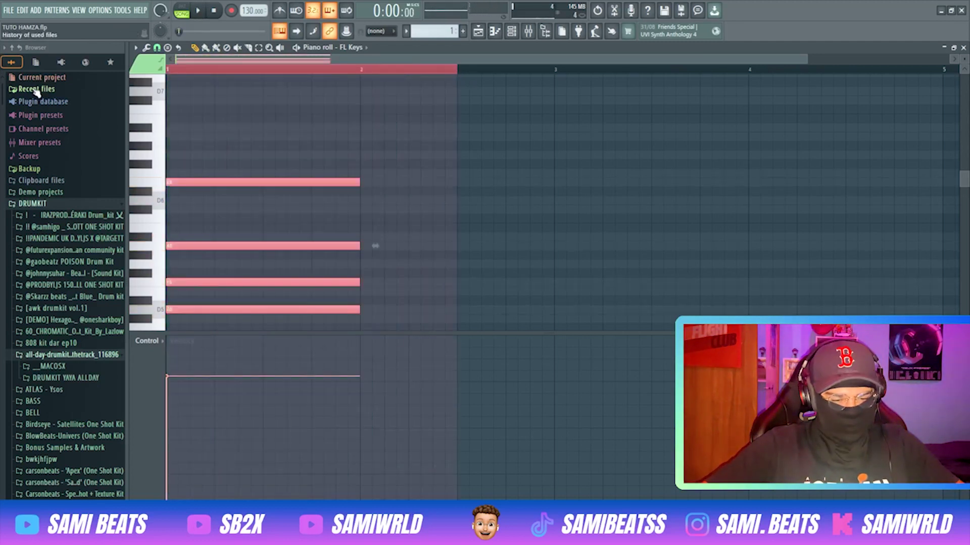
pyautogui.hotkey('ctrl', 'b')
pyautogui.scroll(-3, 485, 197)
pyautogui.press('space')
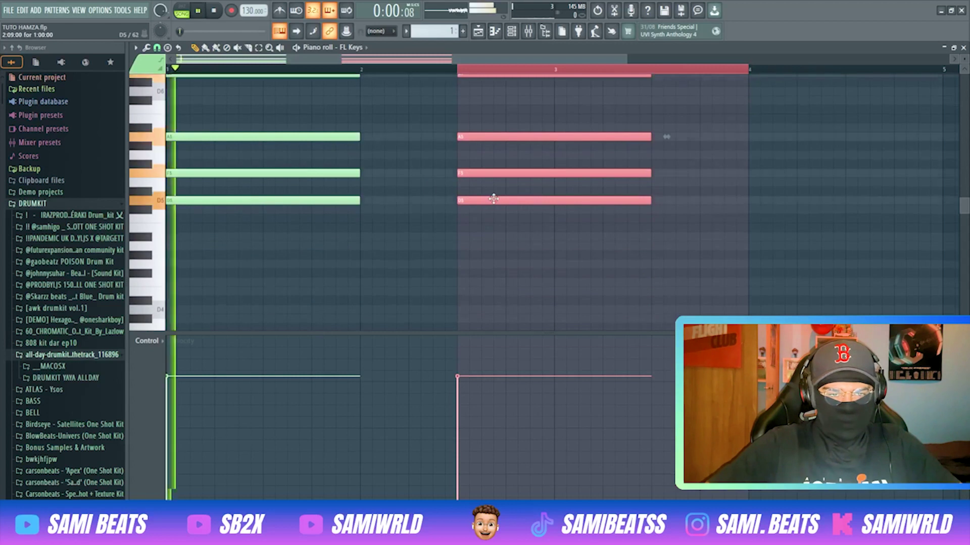
# Move the second chord's notes to A4, C#5, E5 and C6 while listening to the progression.
pyautogui.moveTo(485, 207); pyautogui.dragTo(486, 242)
pyautogui.press('space')
pyautogui.click(477, 145)
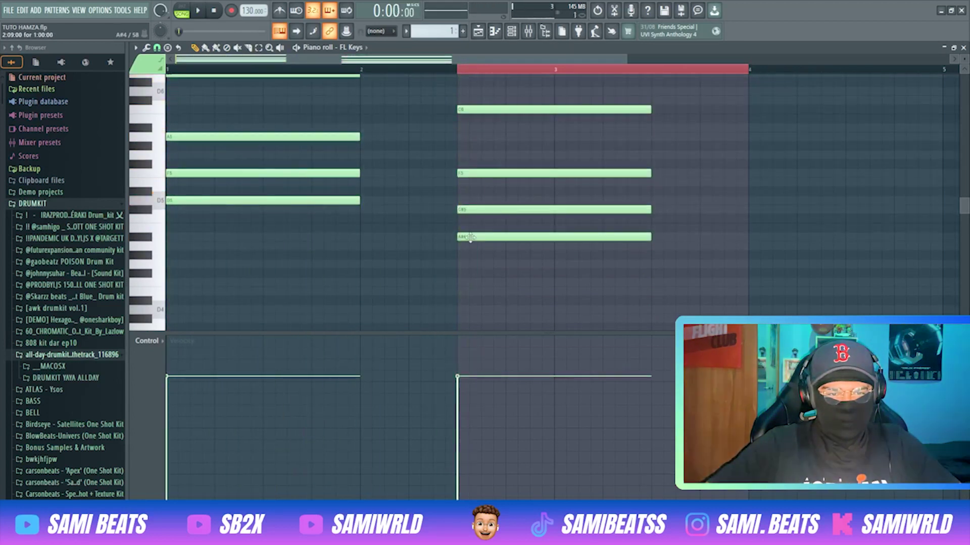
pyautogui.press('space')
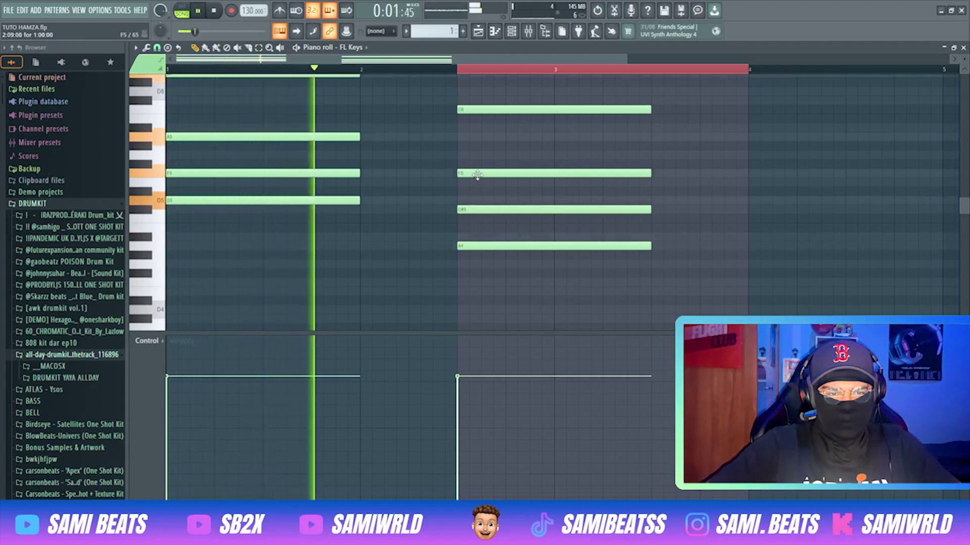
pyautogui.press('space')
pyautogui.press('space')
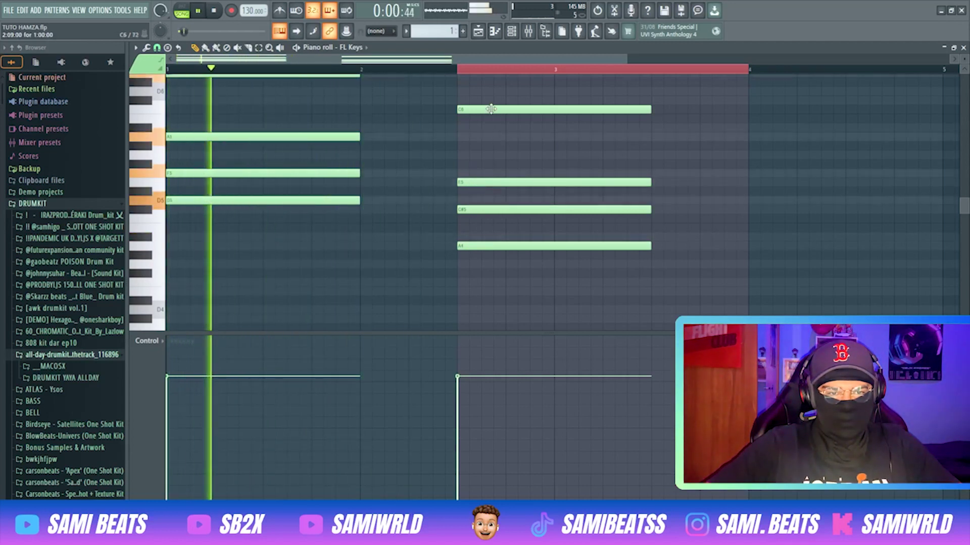
# Lower the second chord's top note to A#5 and play the two chords.
pyautogui.moveTo(486, 109); pyautogui.dragTo(487, 129)
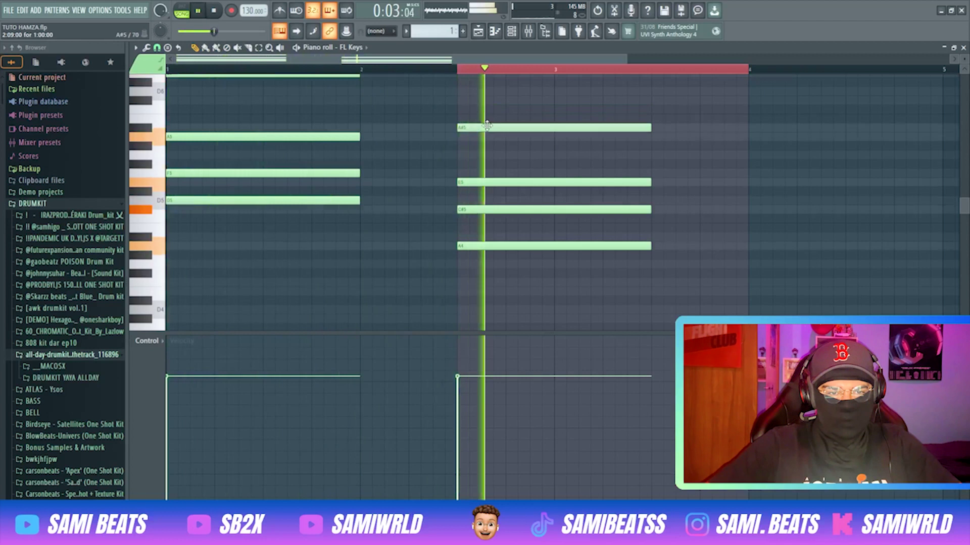
pyautogui.scroll(3, 600, 202)
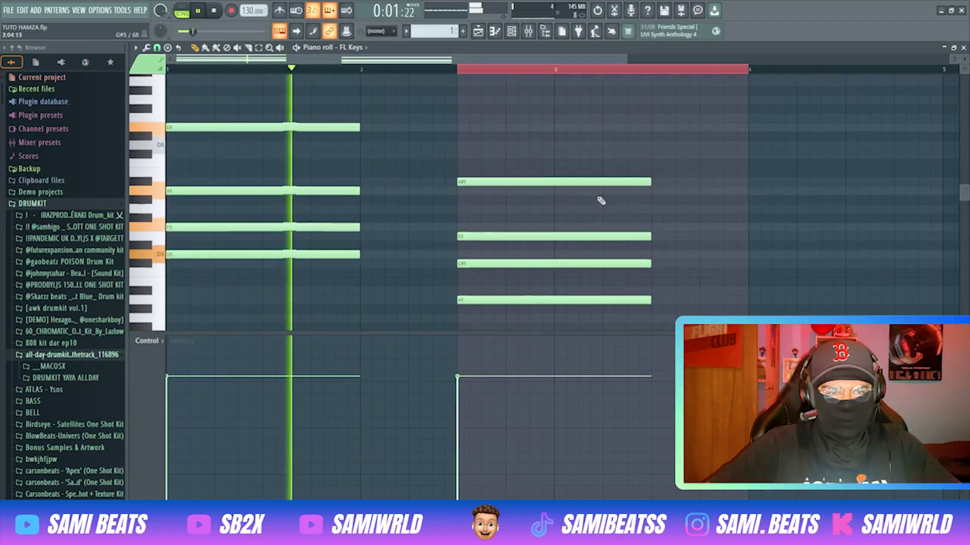
pyautogui.scroll(-3, 559, 199)
pyautogui.press('space')
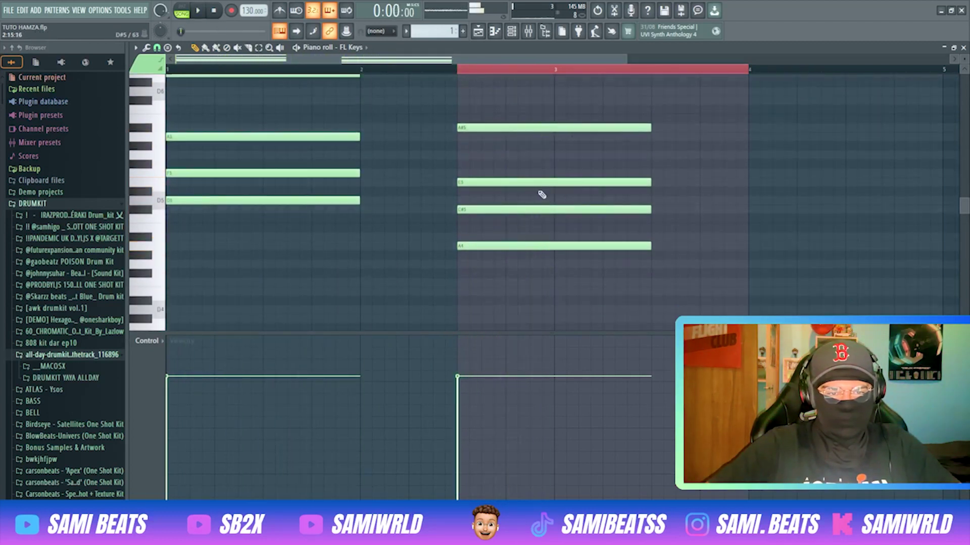
pyautogui.scroll(2, 493, 231)
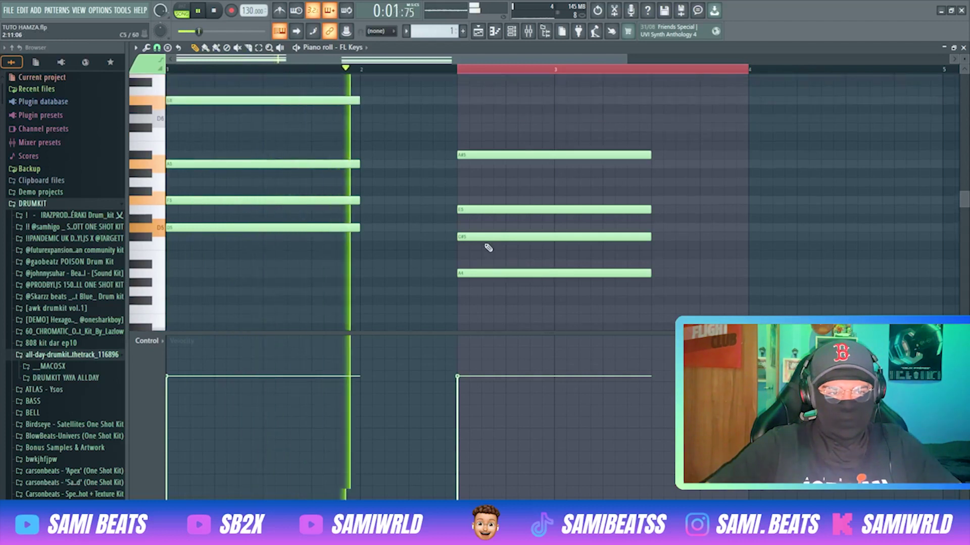
pyautogui.press('space')
# Replace the second chord's top note with C#6 and play the progression.
pyautogui.click(476, 101)
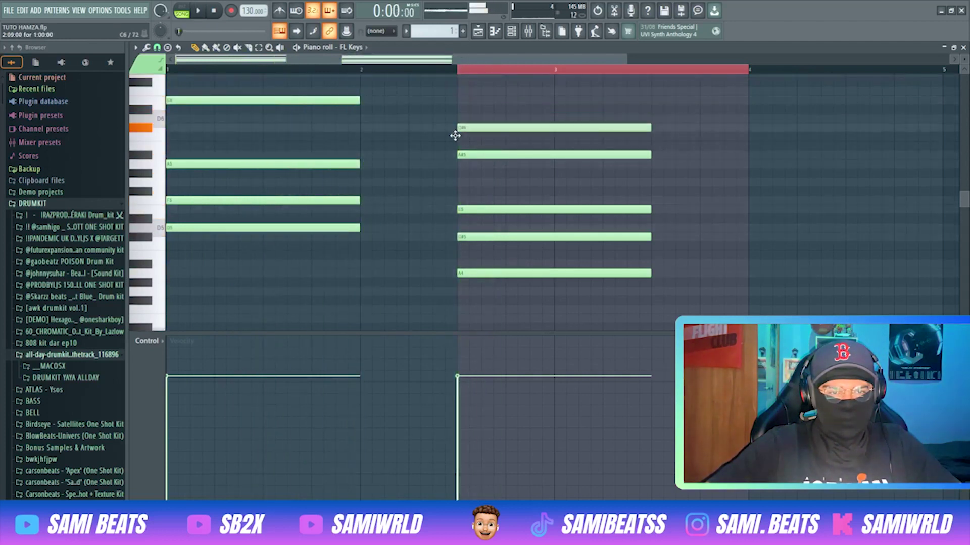
pyautogui.press('space')
pyautogui.rightClick(468, 155)
pyautogui.moveTo(485, 127)
pyautogui.mouseDown()
pyautogui.moveTo(485, 118)
pyautogui.moveTo(481, 129)
pyautogui.mouseUp()
pyautogui.press('space')
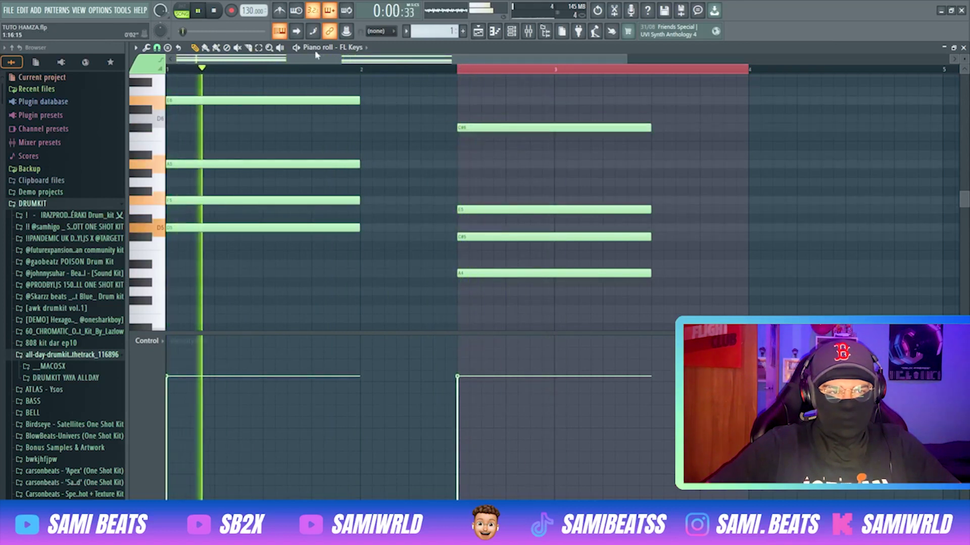
# Cut the second chord off at the start of bar 3, remove the part beyond it, and play the result.
pyautogui.moveTo(554, 120); pyautogui.dragTo(574, 302)
pyautogui.press('space')
pyautogui.press('Delete')
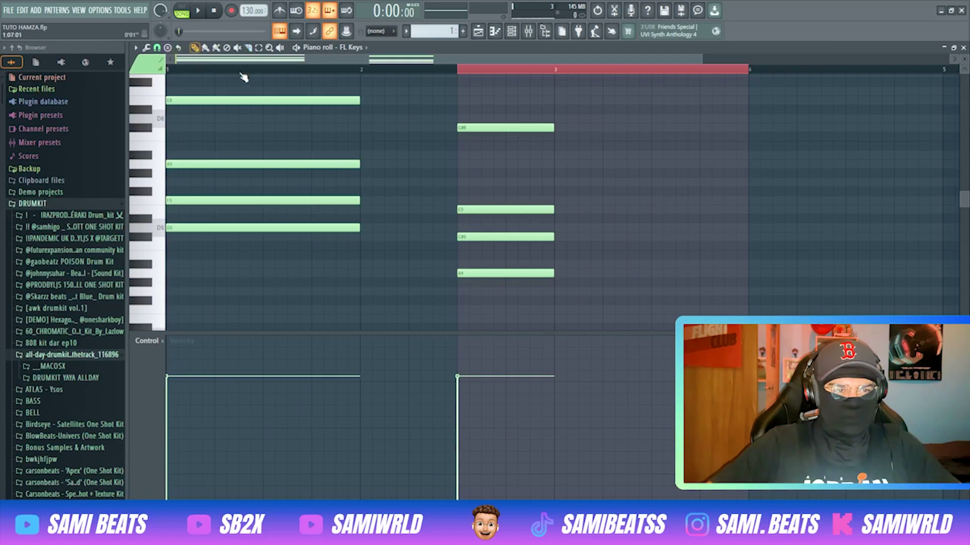
pyautogui.hotkey('ctrl', 'd')
pyautogui.press('space')
pyautogui.scroll(1, 571, 159)
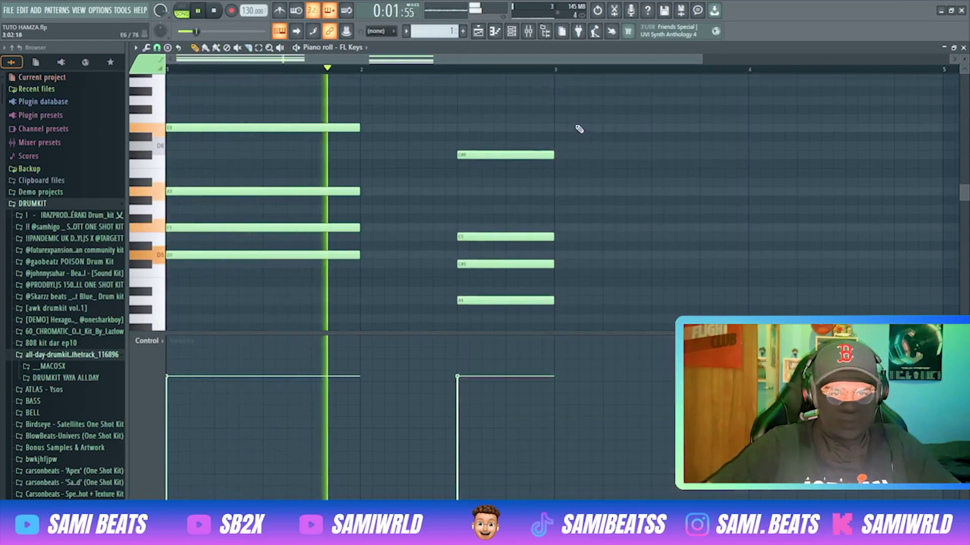
pyautogui.scroll(-1, 576, 122)
pyautogui.press('space')
# Duplicate the whole two-chord progression into bars 3 and 4.
pyautogui.hotkey('ctrl', 'a')
pyautogui.hotkey('ctrl', 'b')
pyautogui.hotkey('ctrl', 'd')
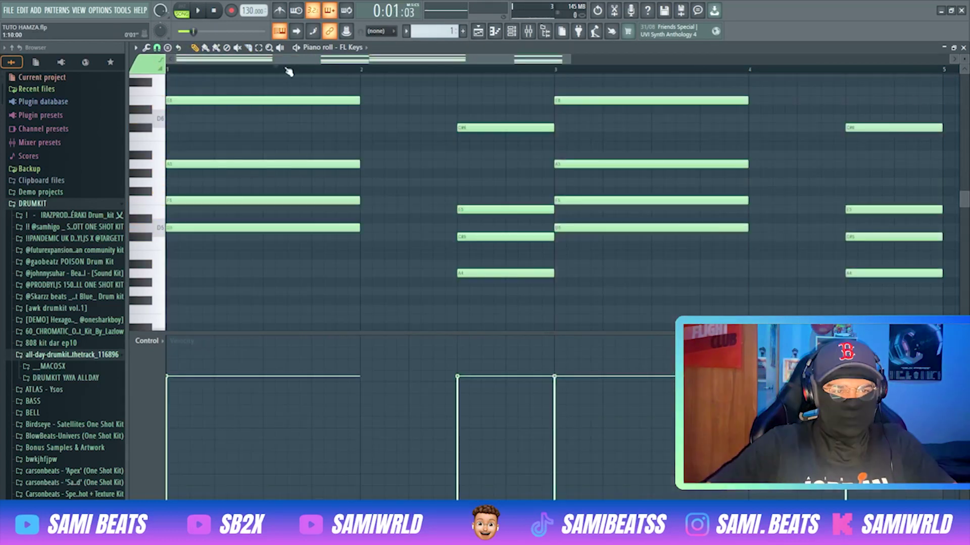
# Write a descending run of short notes F7, E7, D7 and A#6, each an eighth of a bar, from the start of bar 1.
pyautogui.scroll(4, 188, 182)
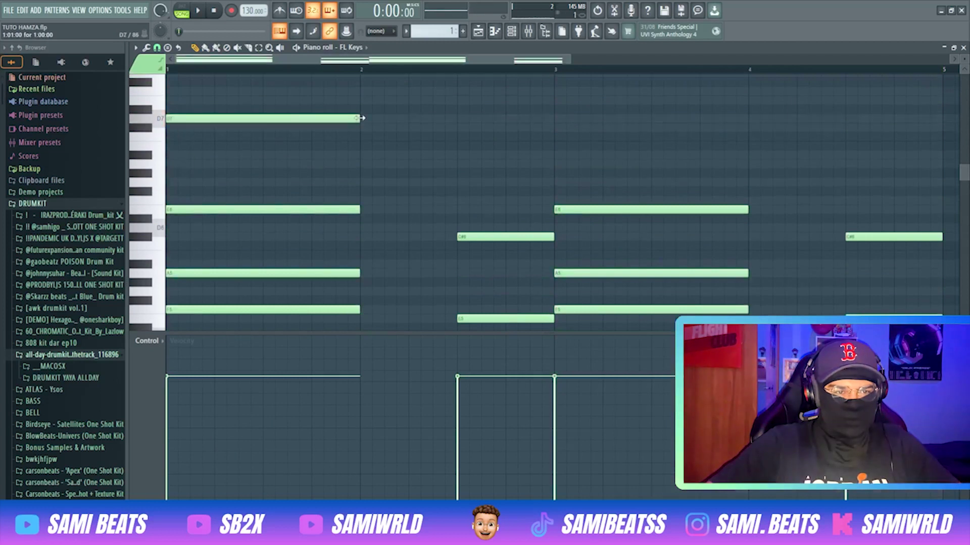
pyautogui.moveTo(180, 119); pyautogui.dragTo(190, 120)
pyautogui.click(195, 128)
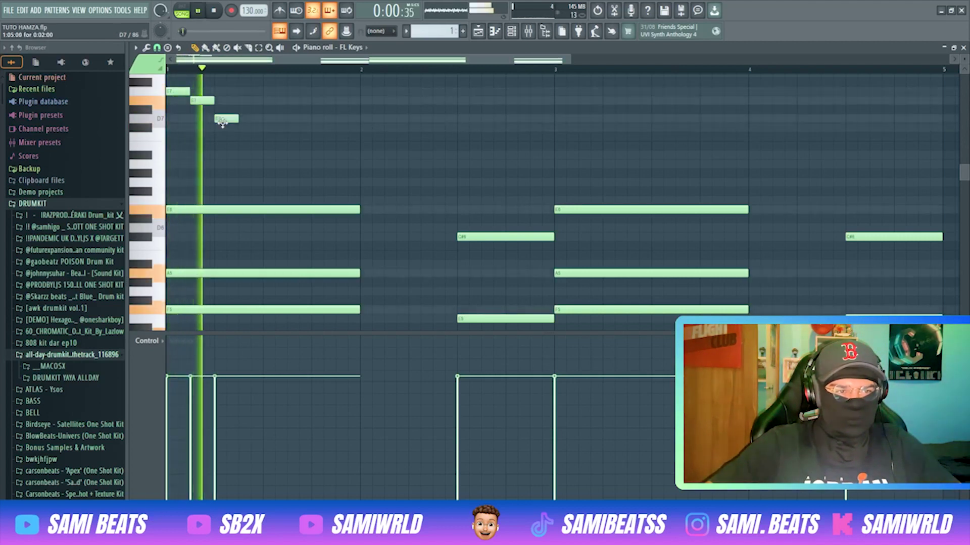
pyautogui.click(223, 118)
pyautogui.click(246, 156)
pyautogui.press('space')
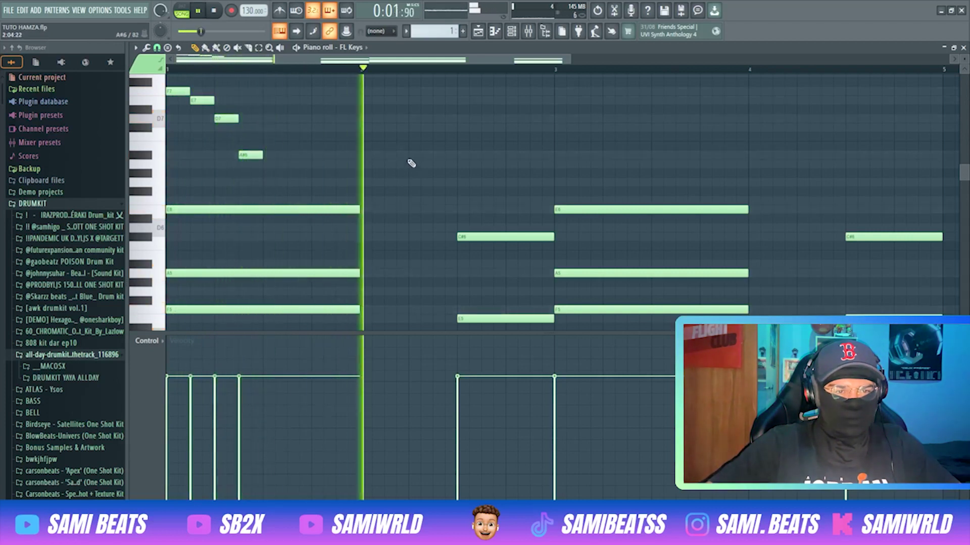
# Add a descending run of short notes D7, C#7, A#6 and A6 from the start of bar 2.
pyautogui.click(372, 118)
pyautogui.click(396, 128)
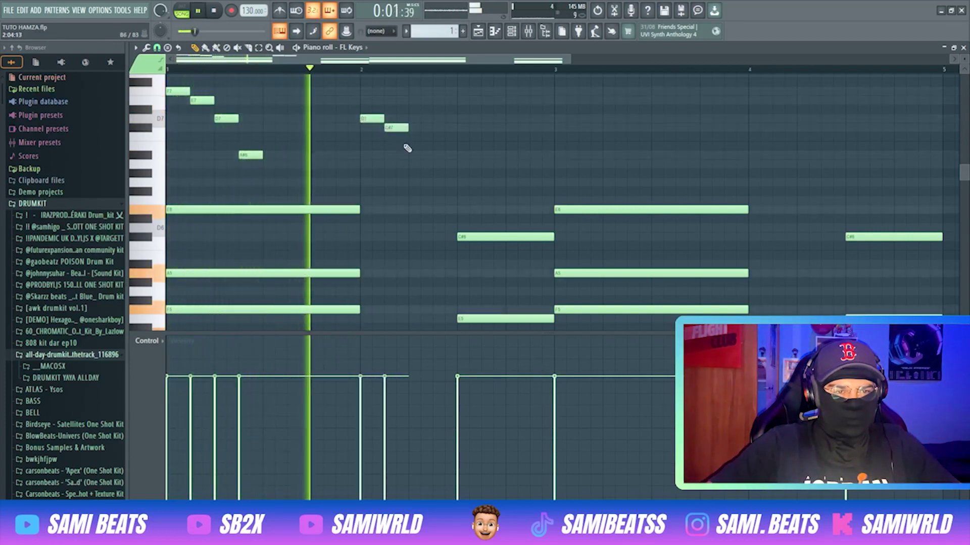
pyautogui.click(414, 155)
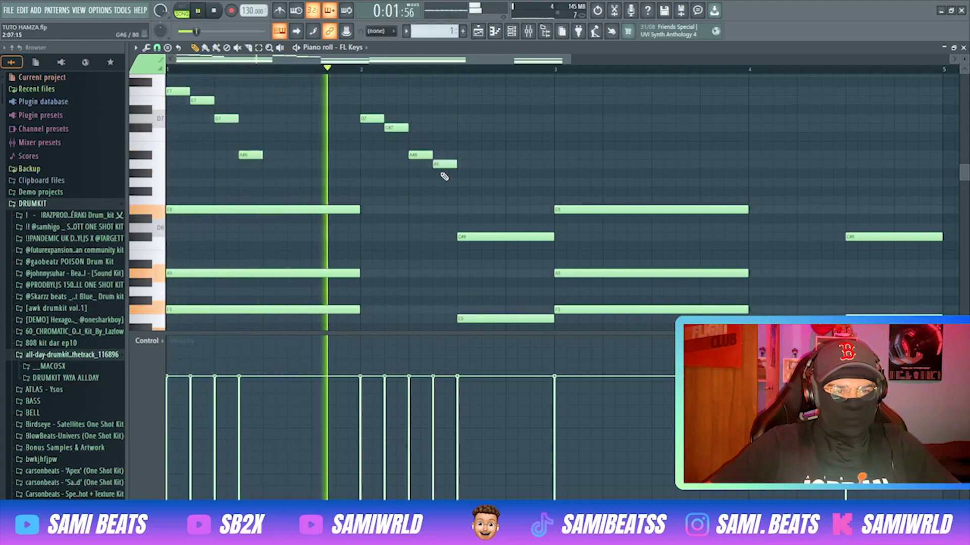
# Add a G6 note after the bar 2 run, extend it to the start of bar 3, and listen to the melody.
pyautogui.click(465, 182)
pyautogui.moveTo(480, 182); pyautogui.dragTo(553, 184)
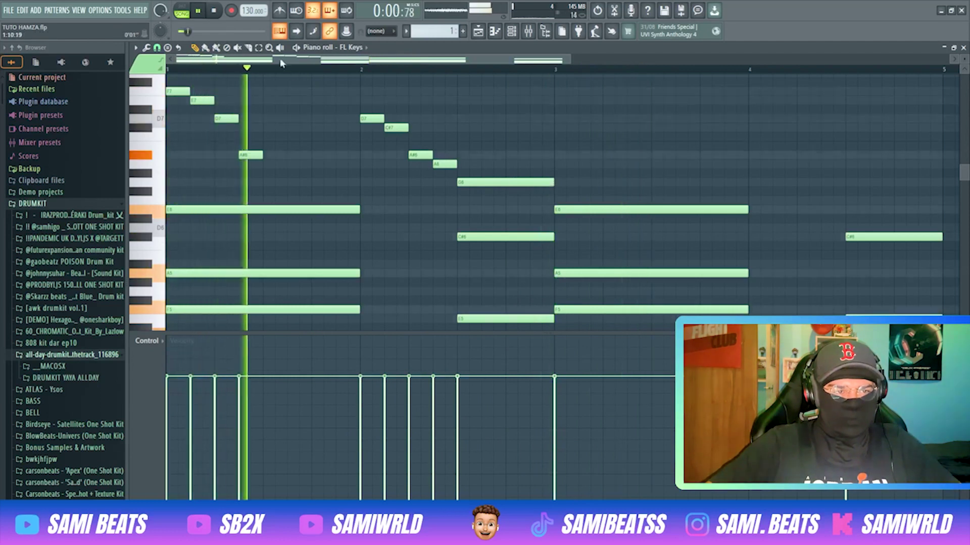
pyautogui.click(258, 49)
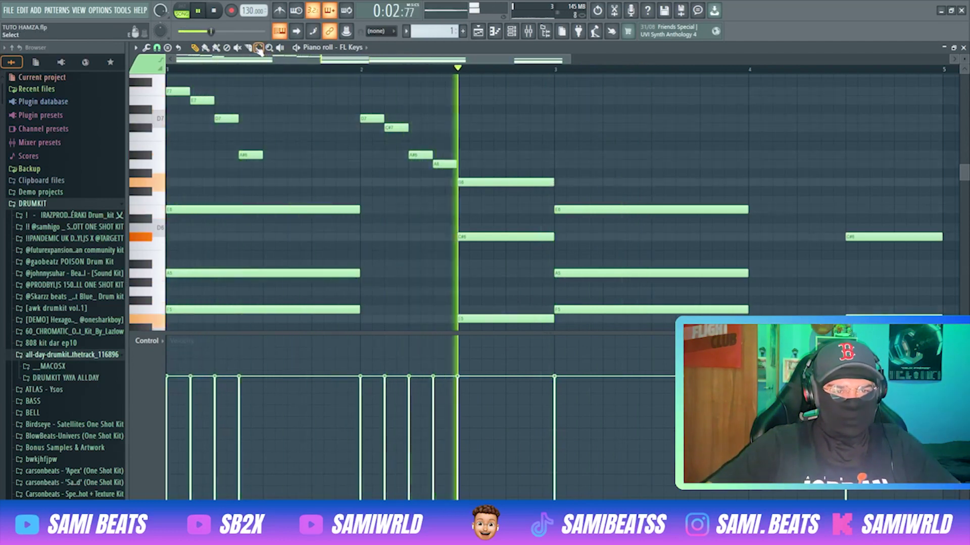
pyautogui.press('space')
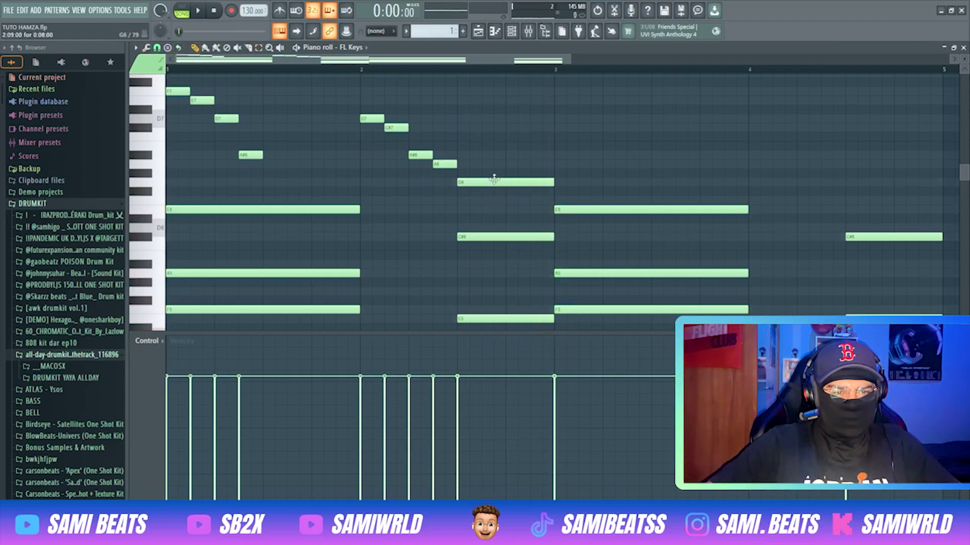
# Lower the long G6 note to F6, play the melody, and delete that note.
pyautogui.moveTo(469, 189); pyautogui.dragTo(467, 186)
pyautogui.press('space')
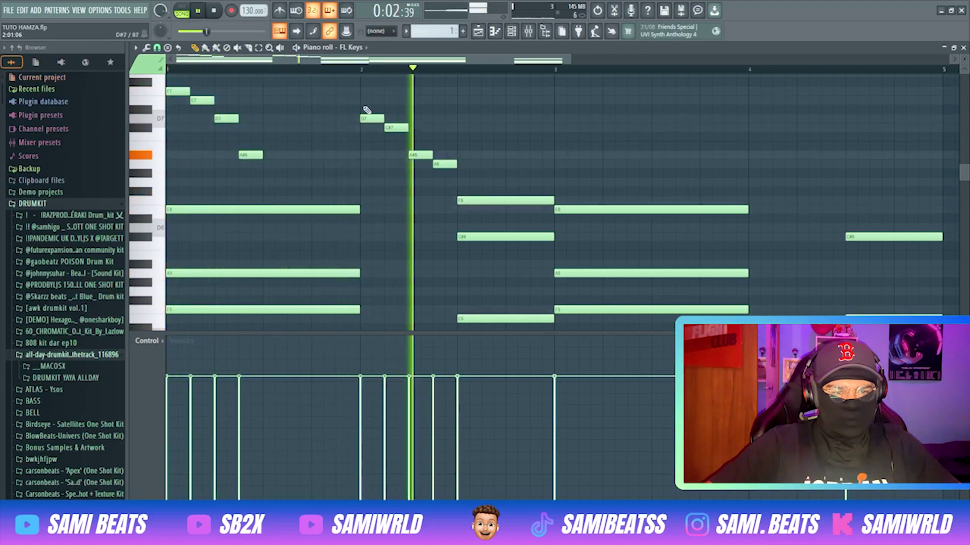
pyautogui.press('space')
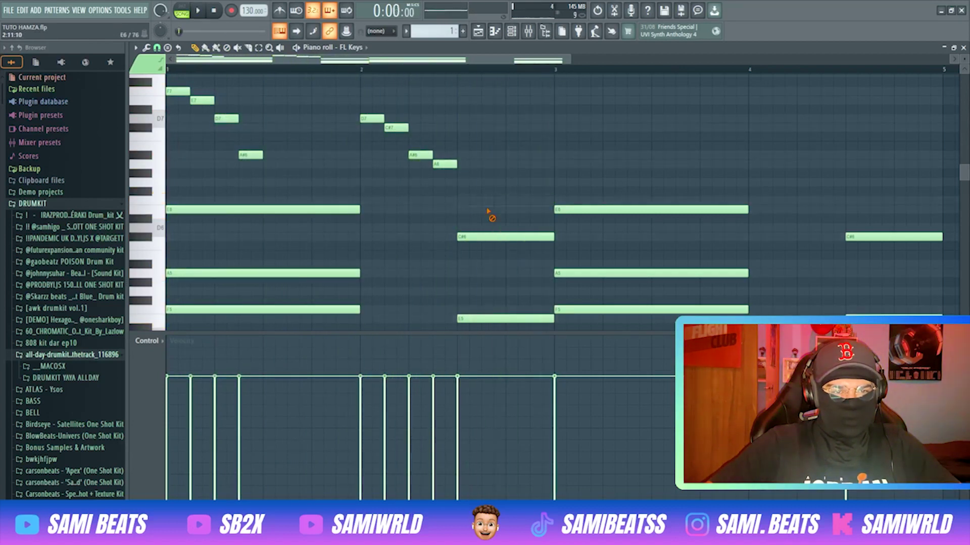
# End the bar 2 run with a half-bar A#6 note over the second chord and play it.
pyautogui.press('space')
pyautogui.click(461, 156)
pyautogui.moveTo(476, 157)
pyautogui.mouseDown()
pyautogui.moveTo(475, 168)
pyautogui.moveTo(475, 155)
pyautogui.mouseUp()
pyautogui.press('space')
# Duplicate the melody notes of bars 1 and 2 into bars 3 and 4.
pyautogui.moveTo(565, 72); pyautogui.dragTo(174, 75)
pyautogui.moveTo(574, 186); pyautogui.dragTo(172, 77)
pyautogui.hotkey('ctrl', 'b')
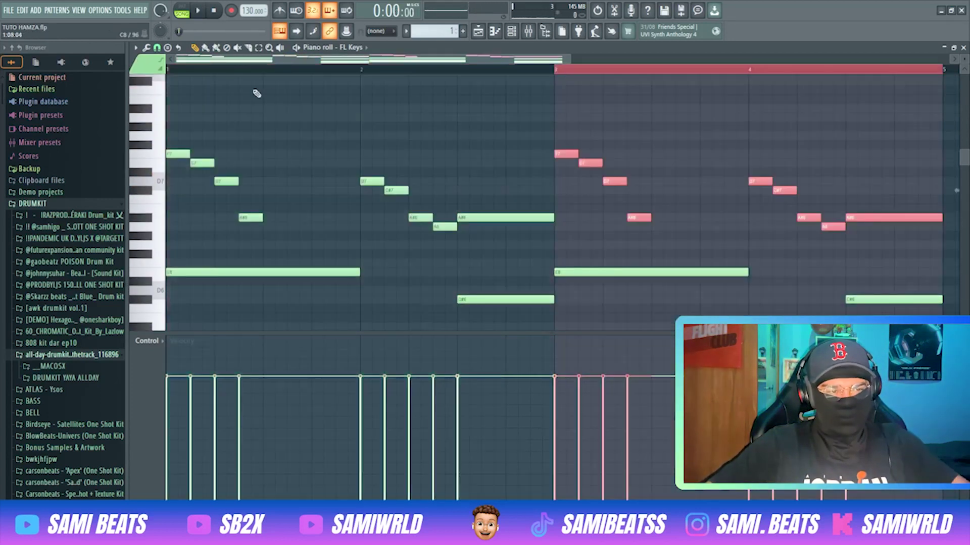
pyautogui.click(253, 69)
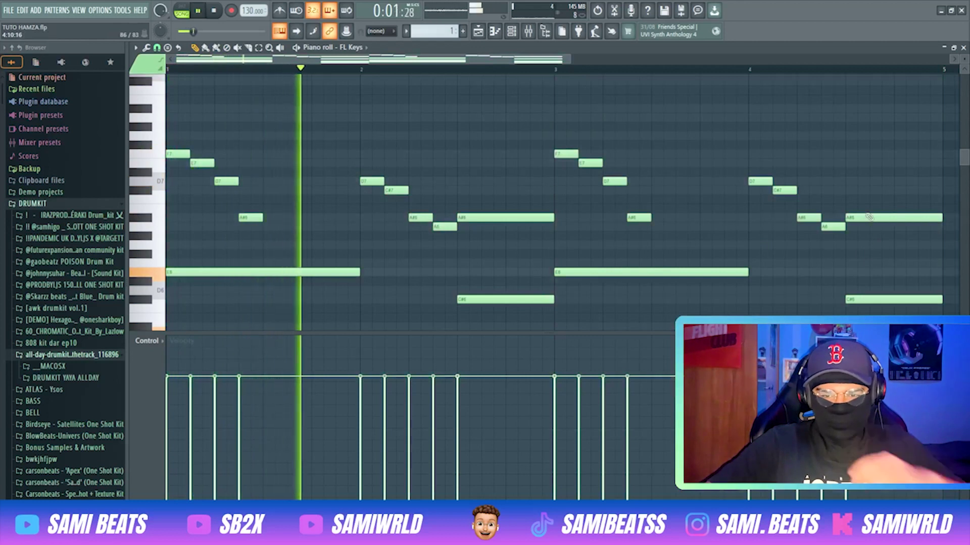
# Add a half-bar G7 note over the last chord in bar 4 and lower that chord's A#6 melody note to G6.
pyautogui.click(850, 162)
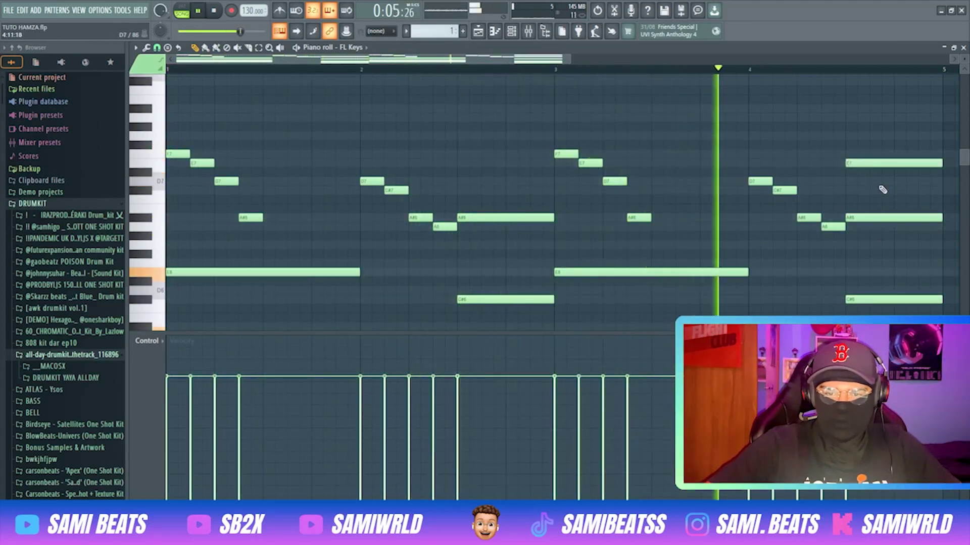
pyautogui.moveTo(569, 60); pyautogui.dragTo(854, 60)
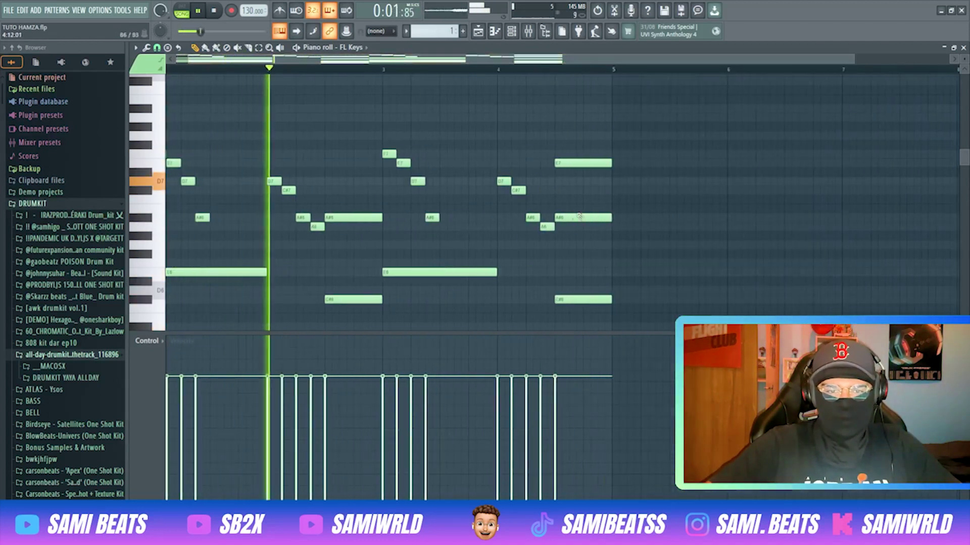
pyautogui.moveTo(579, 216); pyautogui.dragTo(580, 242)
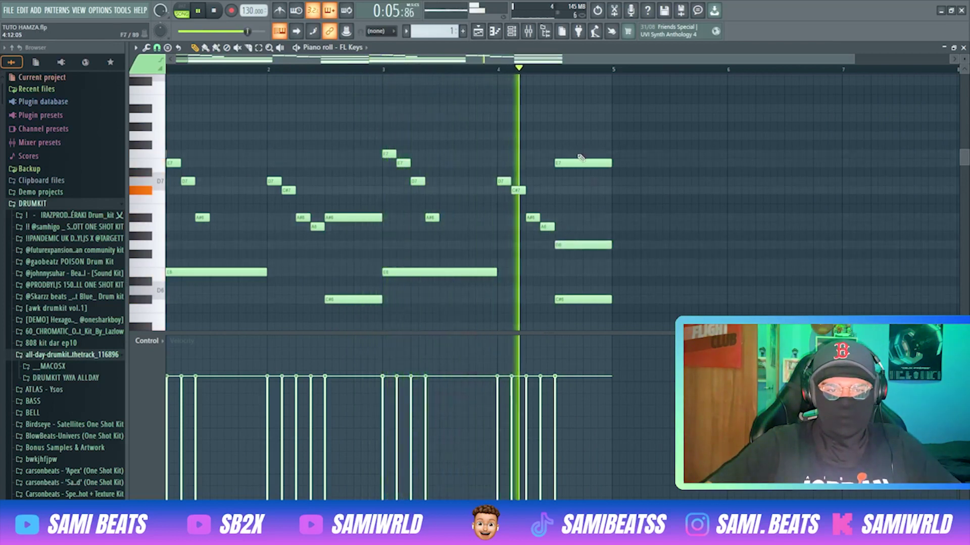
pyautogui.moveTo(571, 162); pyautogui.dragTo(571, 135)
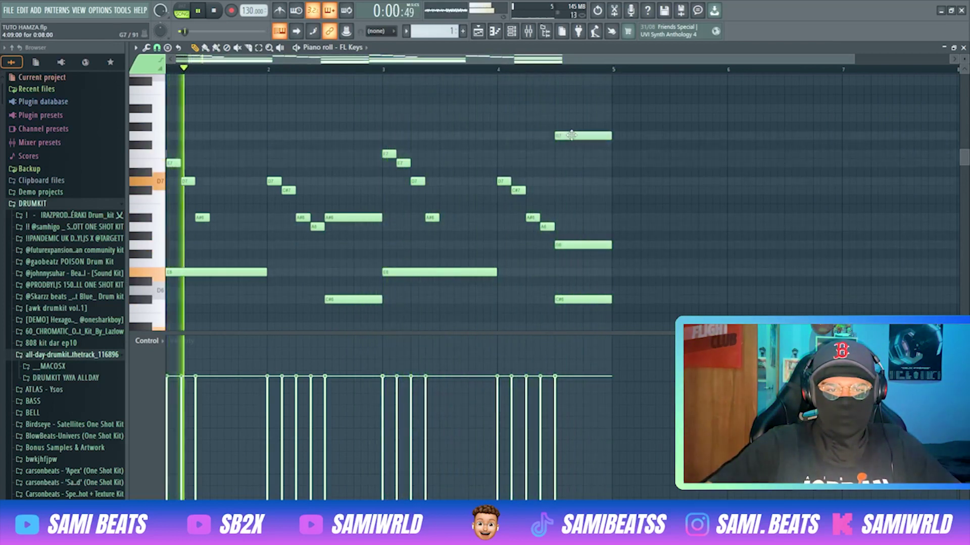
pyautogui.click(482, 64)
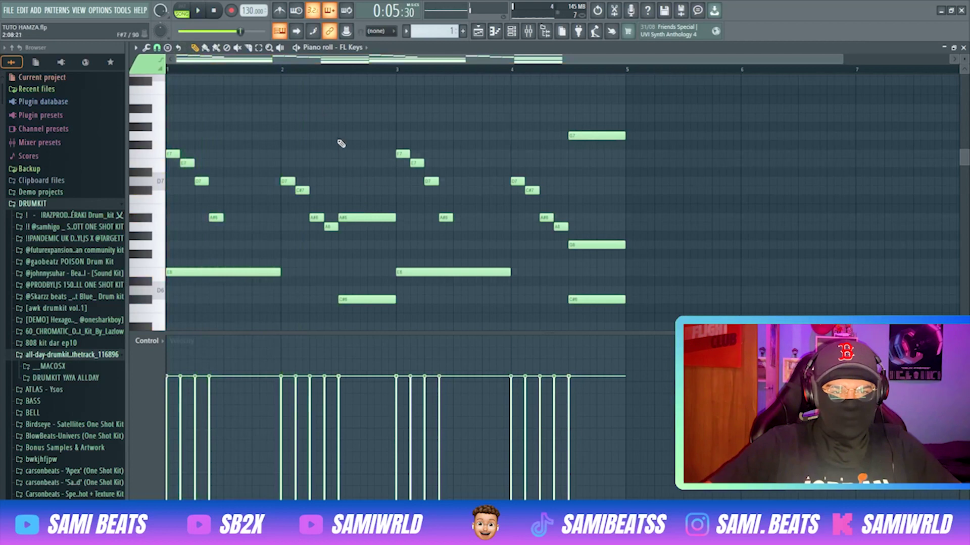
# Add a half-bar A#7 note above the long A#6 in bar 2 and play the pattern from the start.
pyautogui.moveTo(341, 100); pyautogui.dragTo(342, 103)
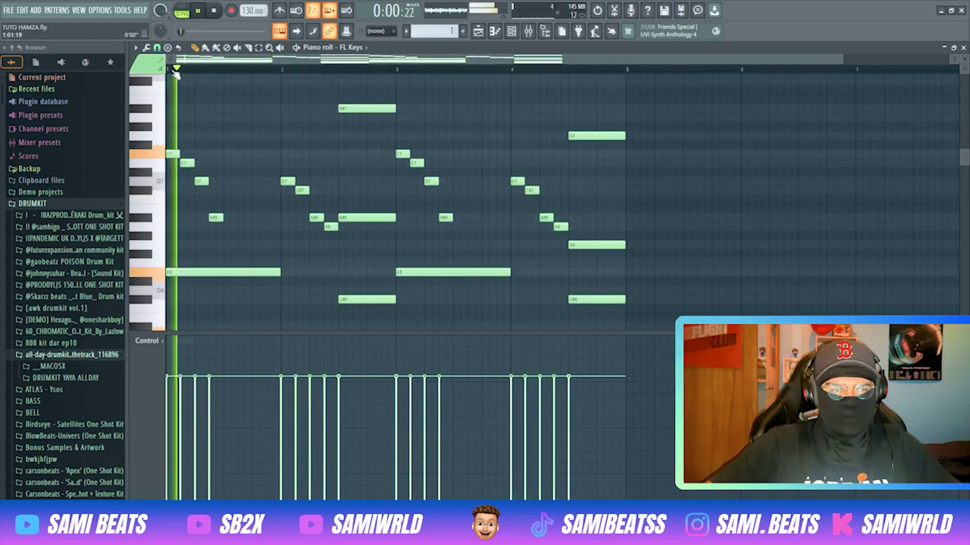
pyautogui.scroll(-3, 303, 162)
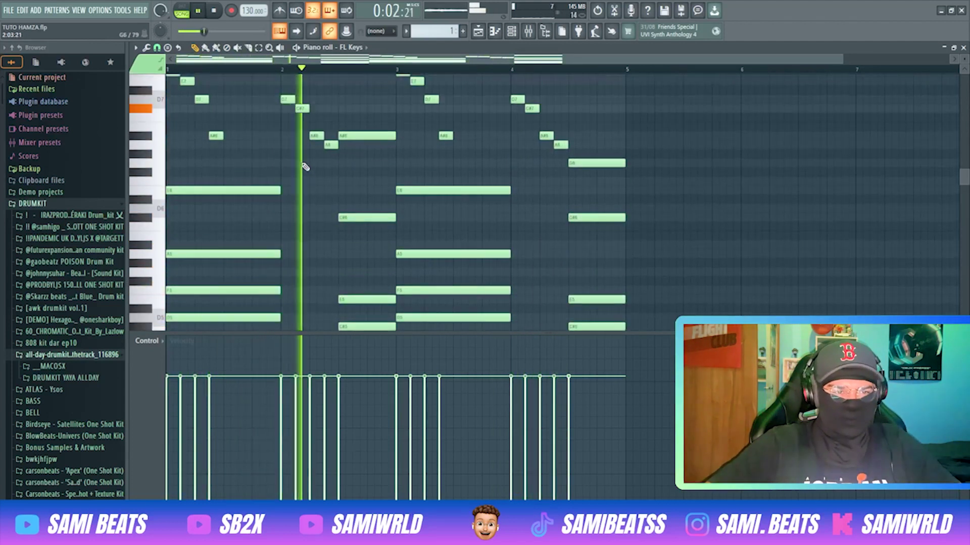
# Set the project tempo to 131 BPM, play the pattern and close the piano roll.
pyautogui.scroll(3, 304, 167)
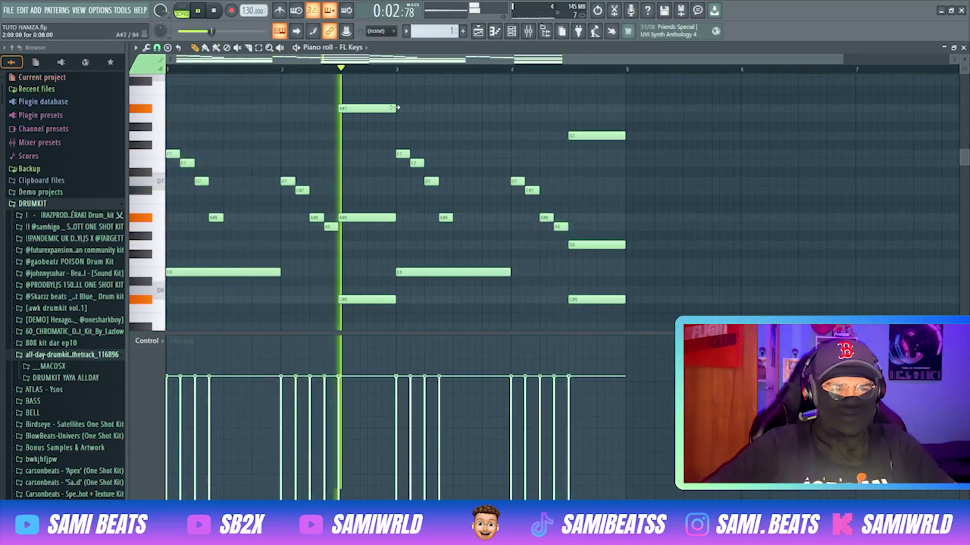
pyautogui.moveTo(248, 10); pyautogui.dragTo(248, 9)
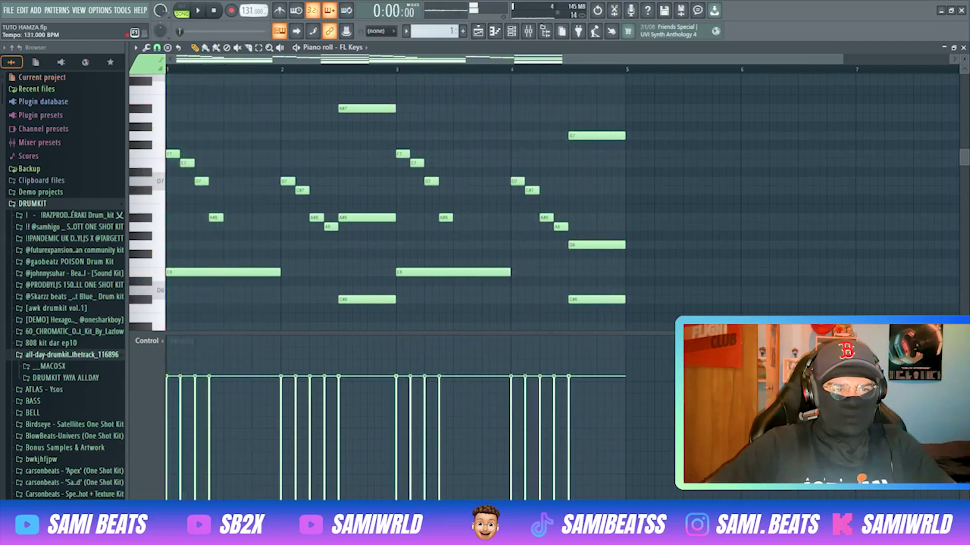
pyautogui.press('space')
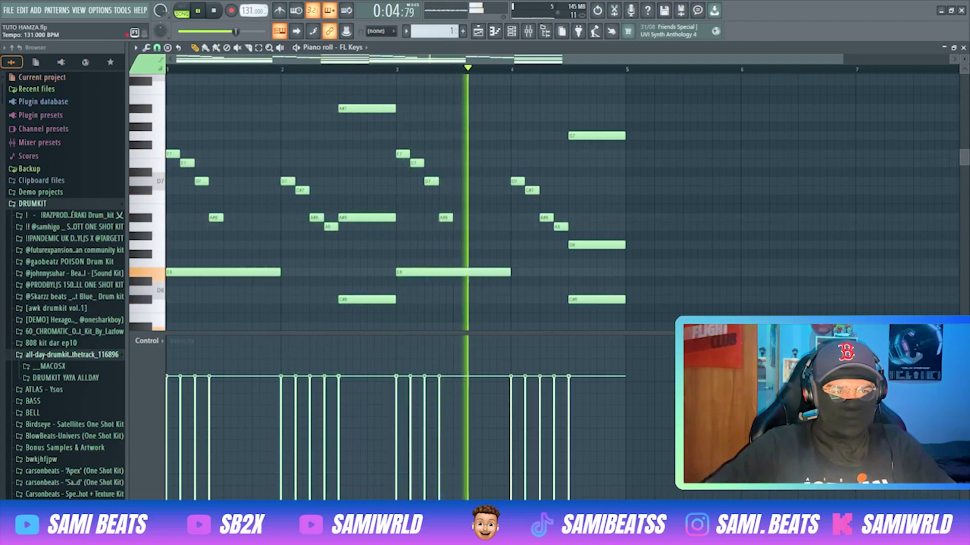
pyautogui.moveTo(248, 9); pyautogui.dragTo(246, 10)
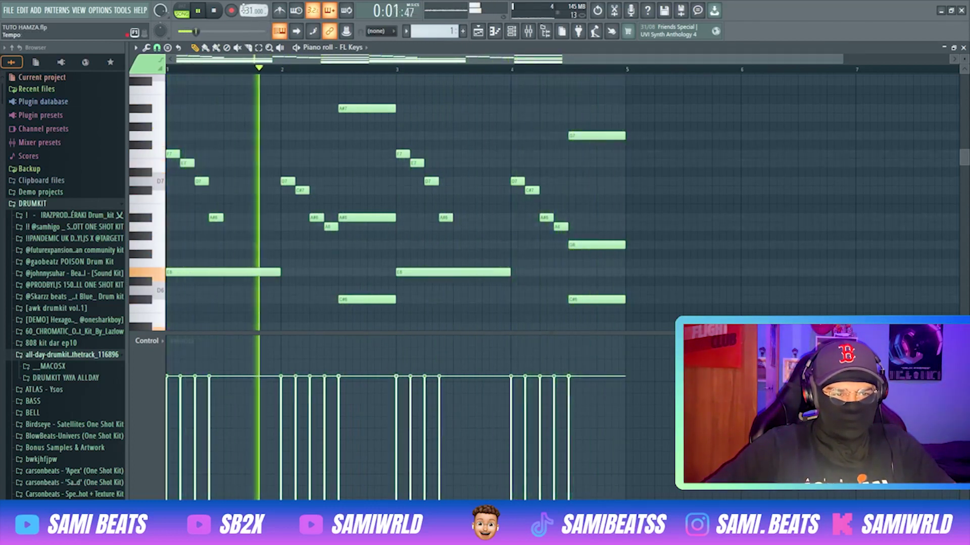
pyautogui.press('Escape')
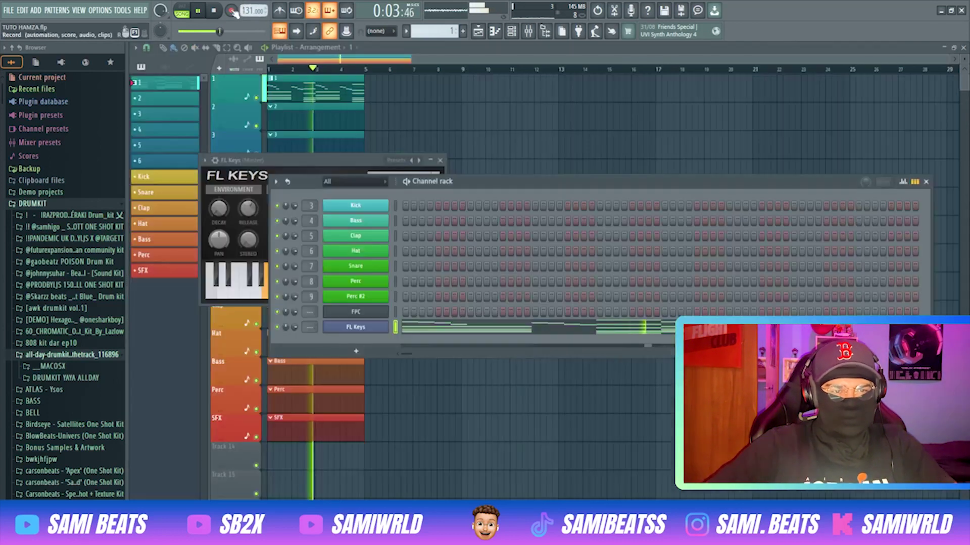
# Replace the instrument on the FL Keys channel with Pigments.
pyautogui.moveTo(207, 31); pyautogui.dragTo(226, 31)
pyautogui.rightClick(380, 327)
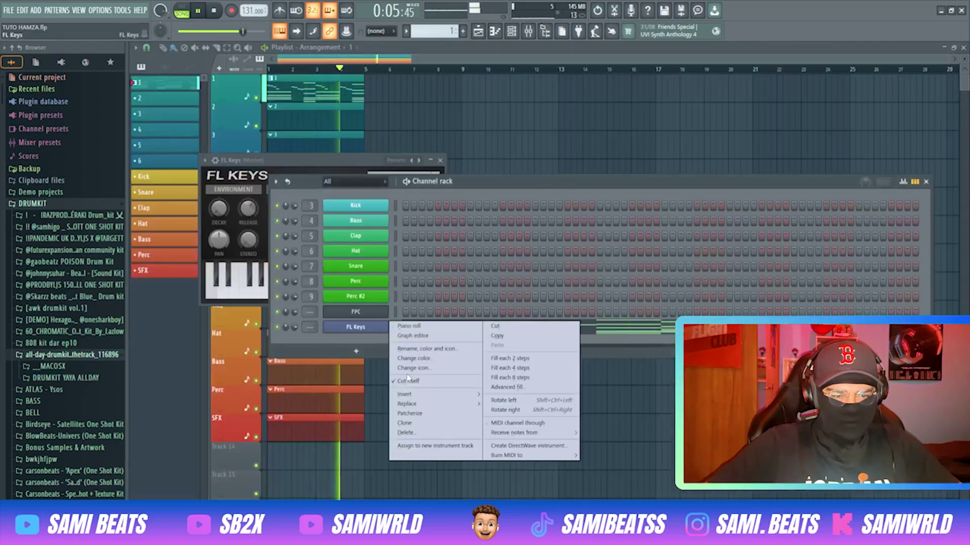
pyautogui.moveTo(413, 405)
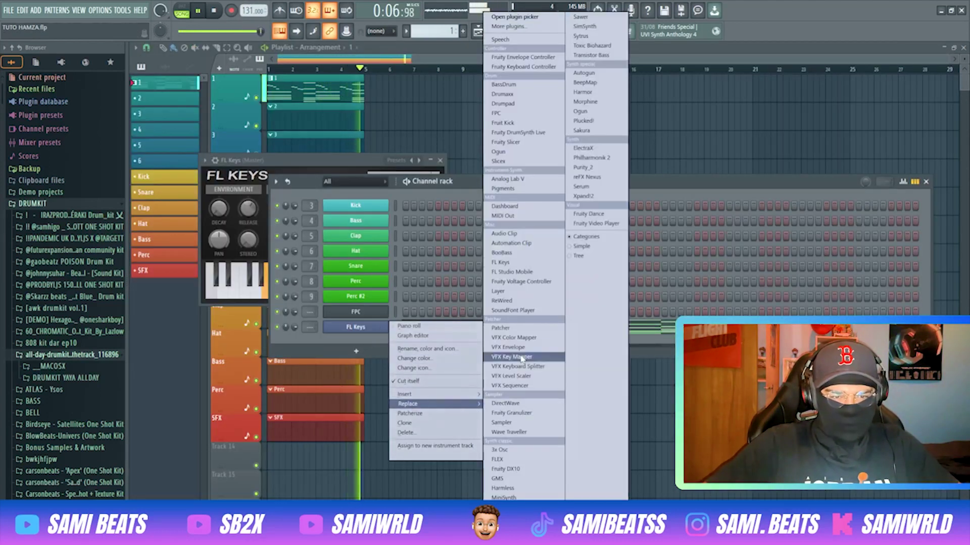
pyautogui.click(521, 191)
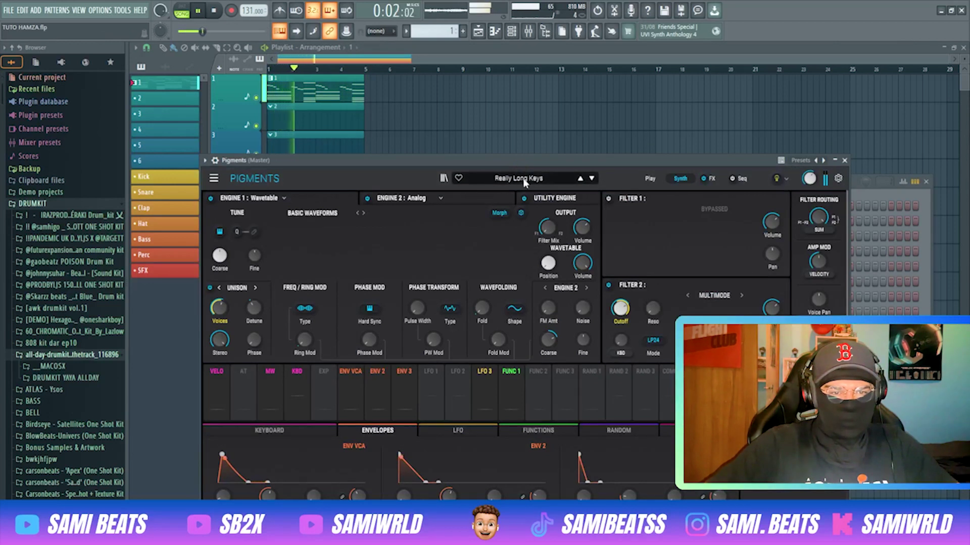
# Load the Acoustic Drops preset from Pigments' Keys category and step forward through the presets to Bowed Anvil.
pyautogui.click(523, 181)
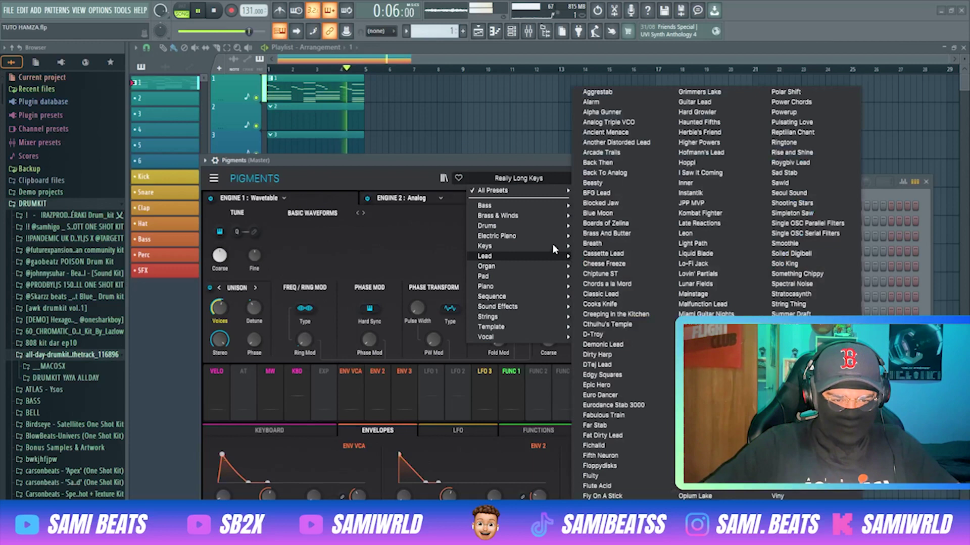
pyautogui.moveTo(555, 247)
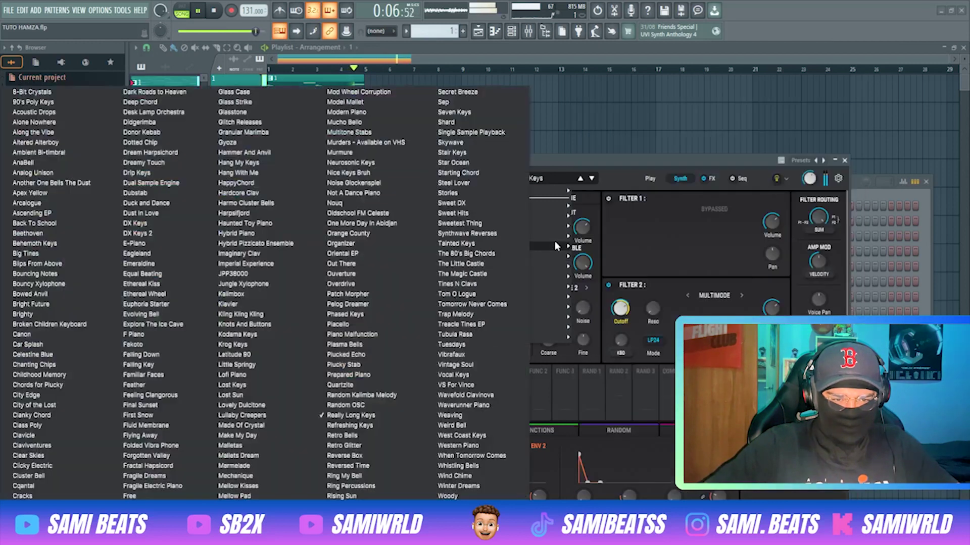
pyautogui.click(71, 102)
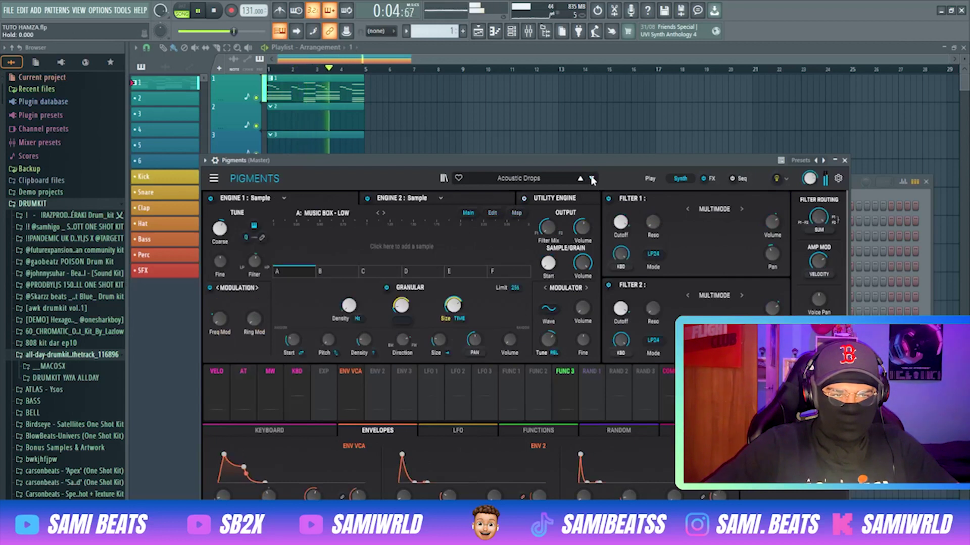
pyautogui.click(593, 180)
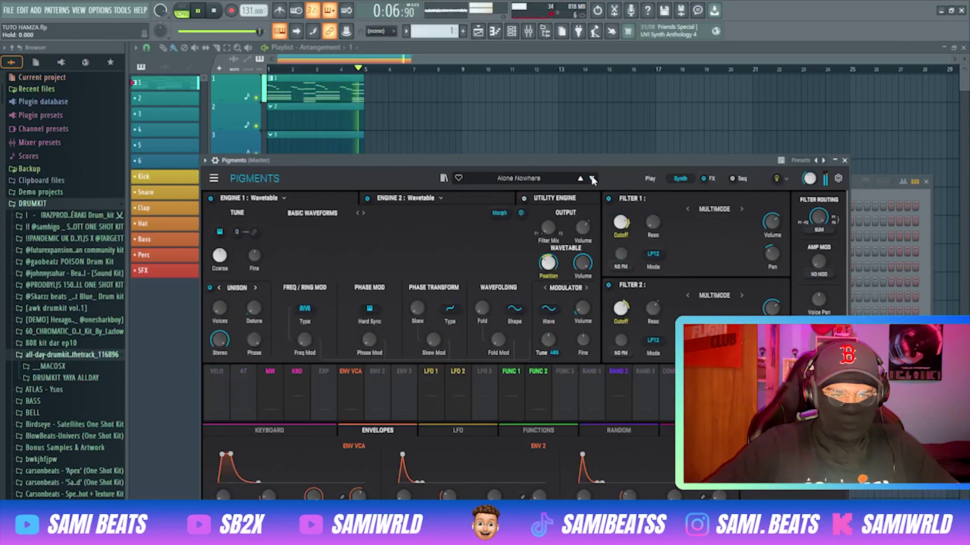
pyautogui.click(592, 178)
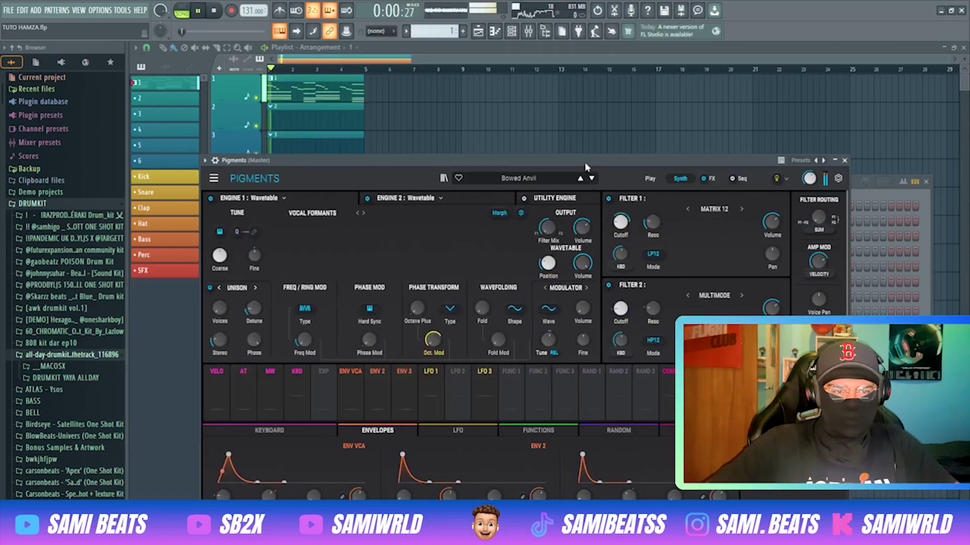
# Stop playback, add an ElectraX channel below Pigments and open the GLACE bank in its patch browser.
pyautogui.click(860, 196)
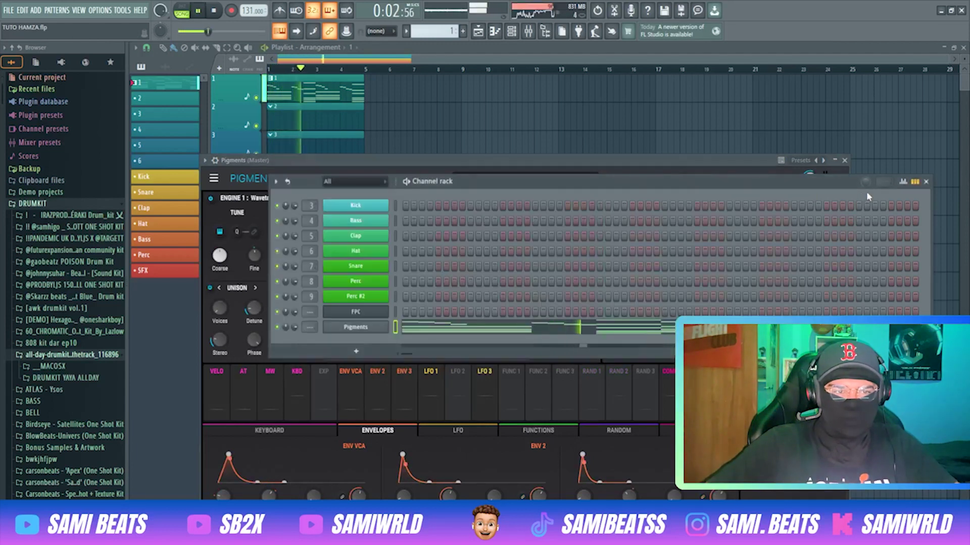
pyautogui.rightClick(375, 334)
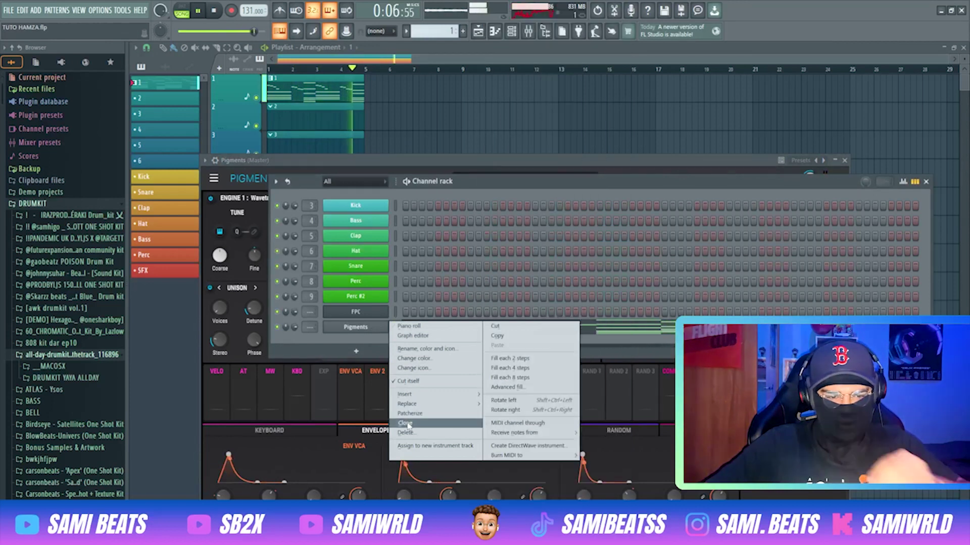
pyautogui.click(357, 346)
pyautogui.press('space')
pyautogui.click(361, 352)
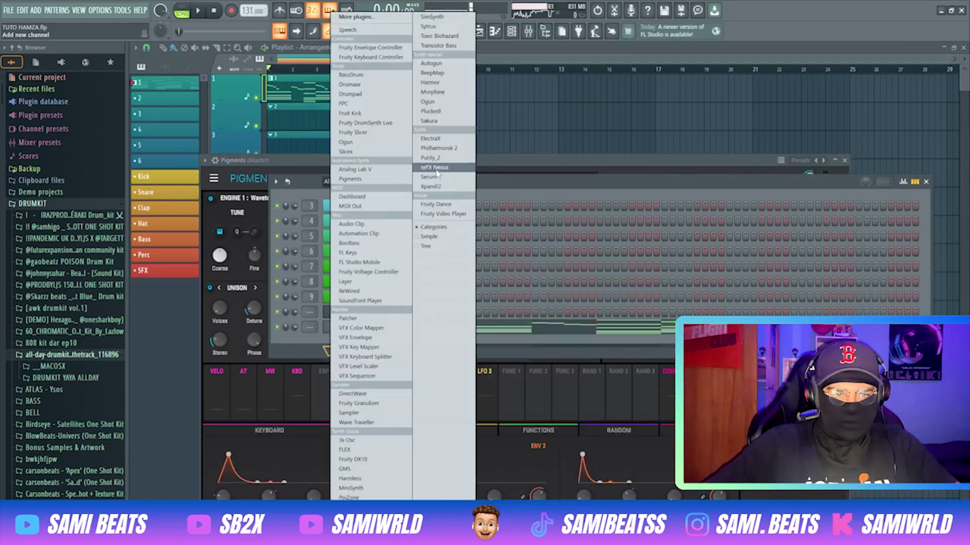
pyautogui.click(430, 139)
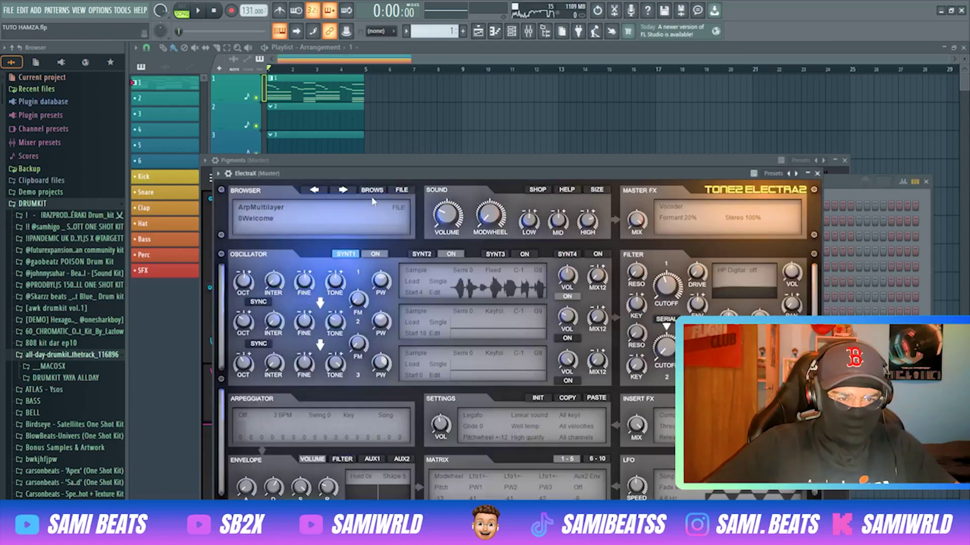
pyautogui.click(372, 196)
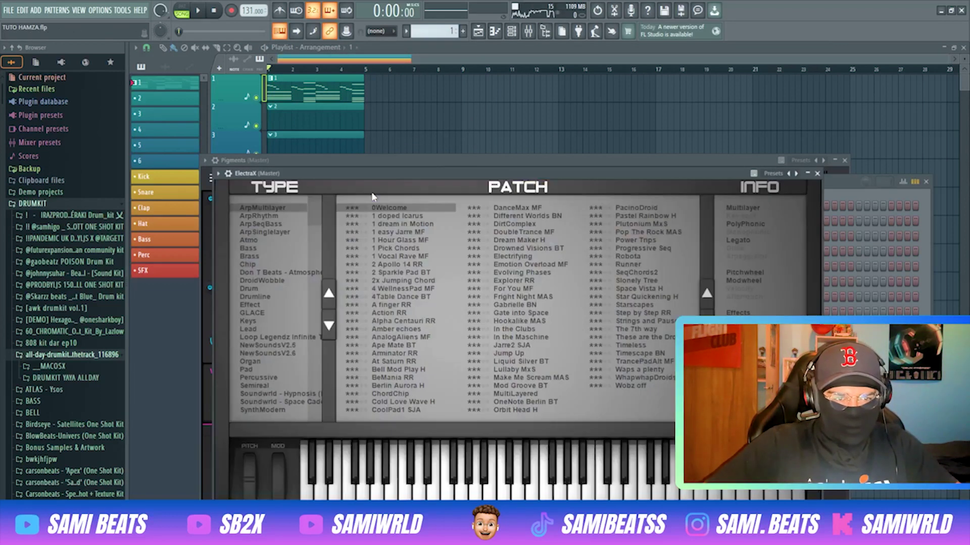
pyautogui.click(258, 313)
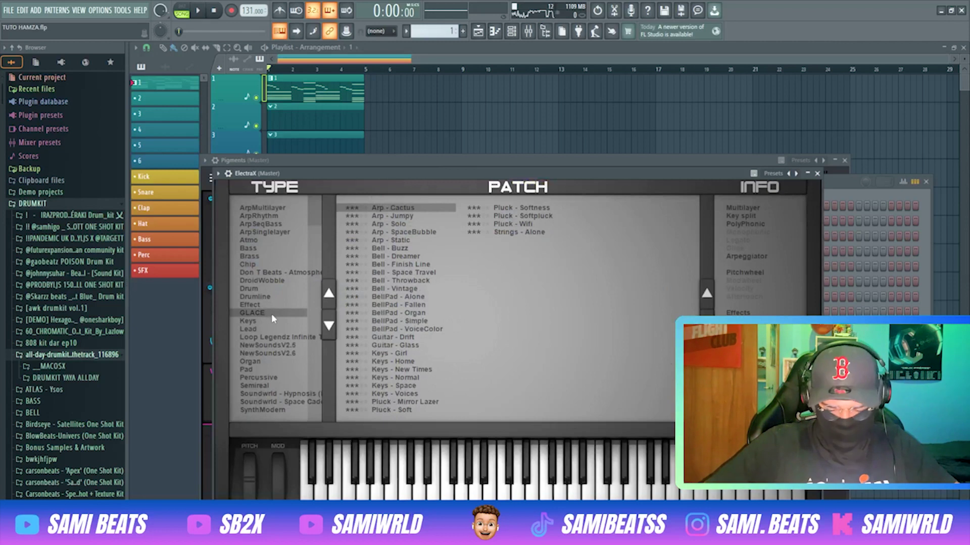
# Copy the Pigments notes to the ElectraX channel and, during playback, step through the GLACE patches to Arp - SpaceBubble.
pyautogui.click(846, 187)
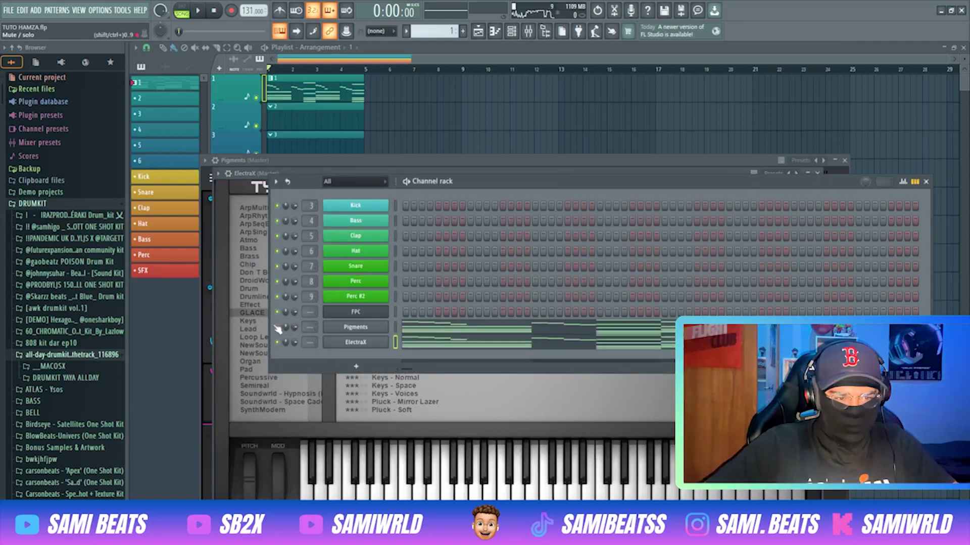
pyautogui.press('space')
pyautogui.click(376, 173)
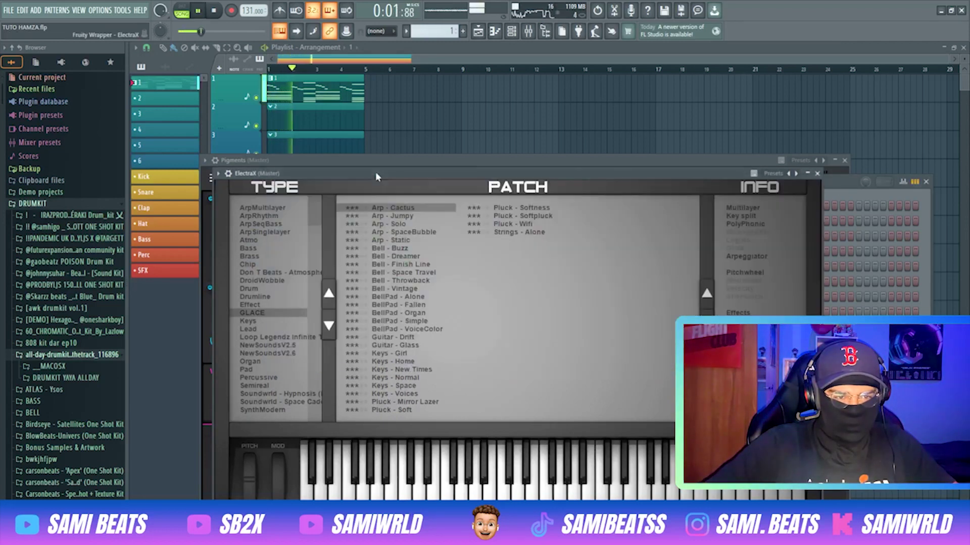
pyautogui.press('Down')
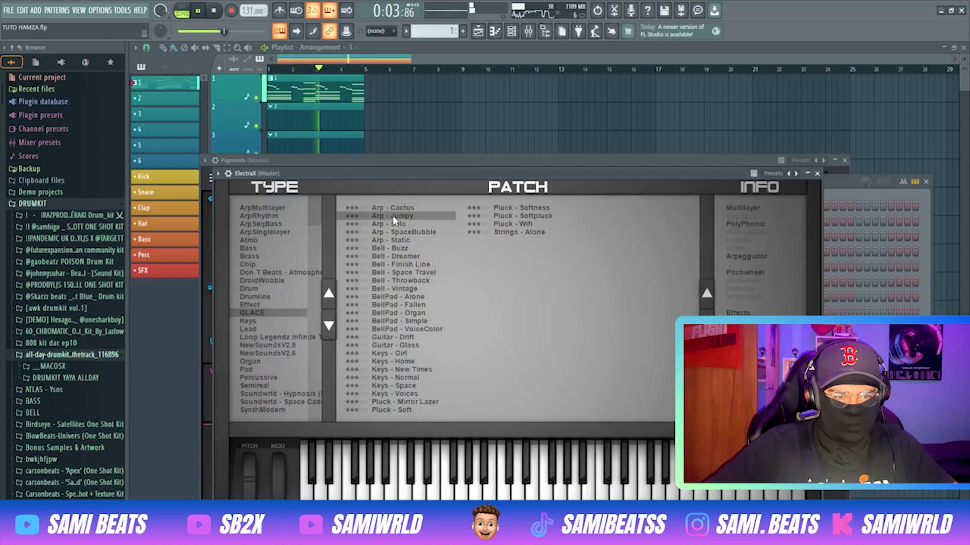
pyautogui.press('Down')
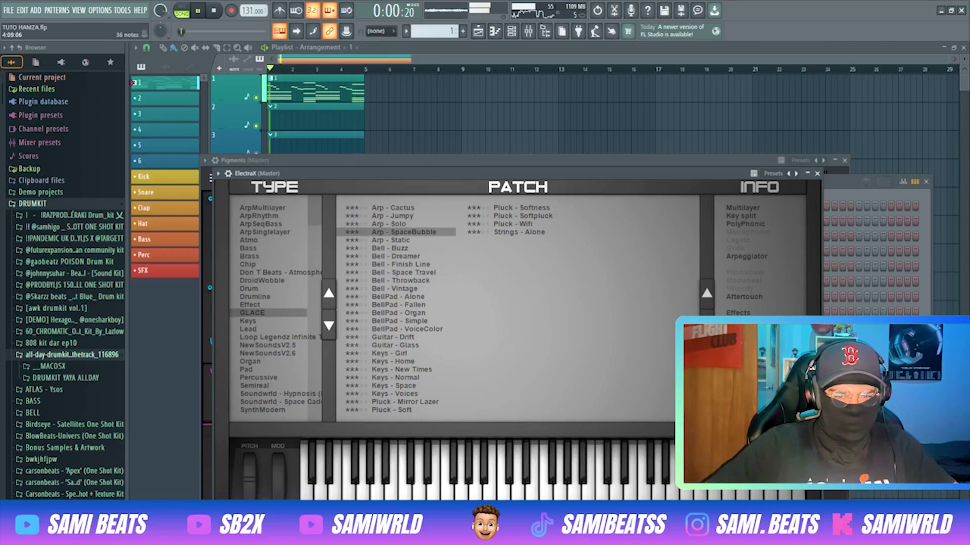
# Try all ElectraX notes one octave lower in the piano roll, raise them back and close the piano roll.
pyautogui.doubleClick(352, 91)
pyautogui.hotkey('ctrl', 'a')
pyautogui.scroll(-3, 565, 289)
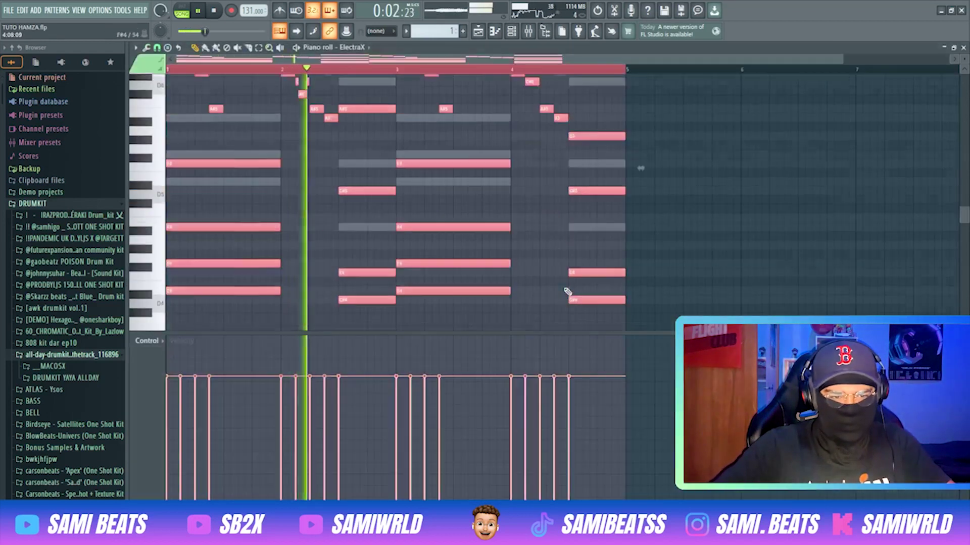
pyautogui.scroll(2, 508, 247)
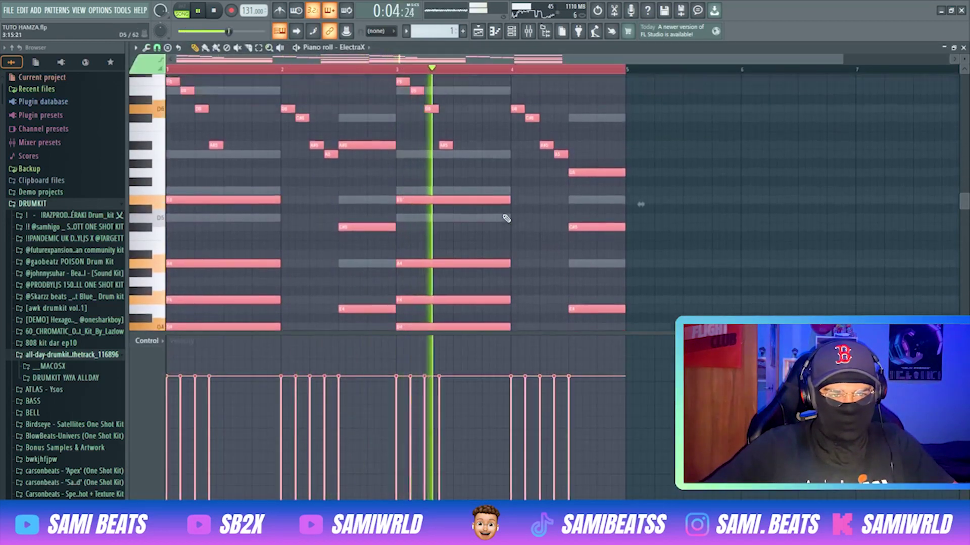
pyautogui.scroll(-4, 506, 218)
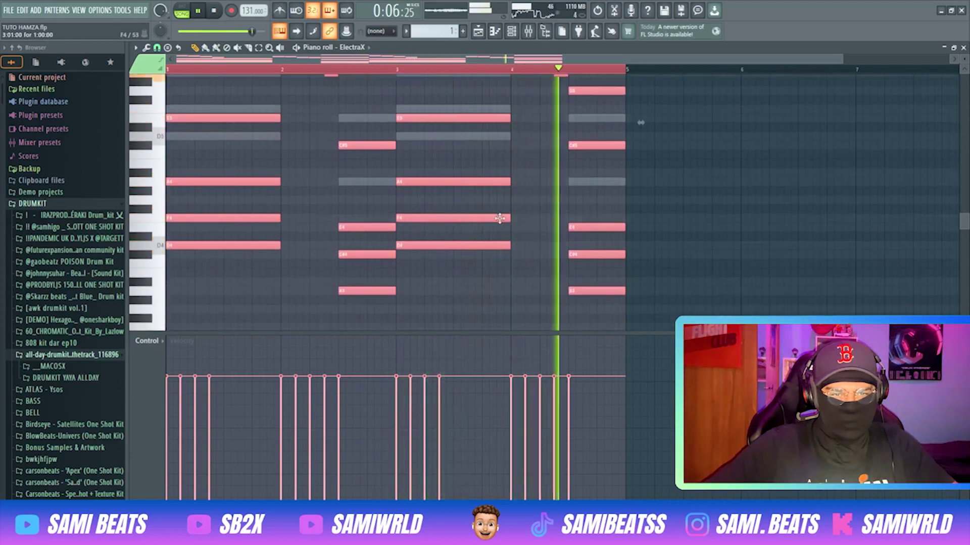
pyautogui.scroll(12, 500, 219)
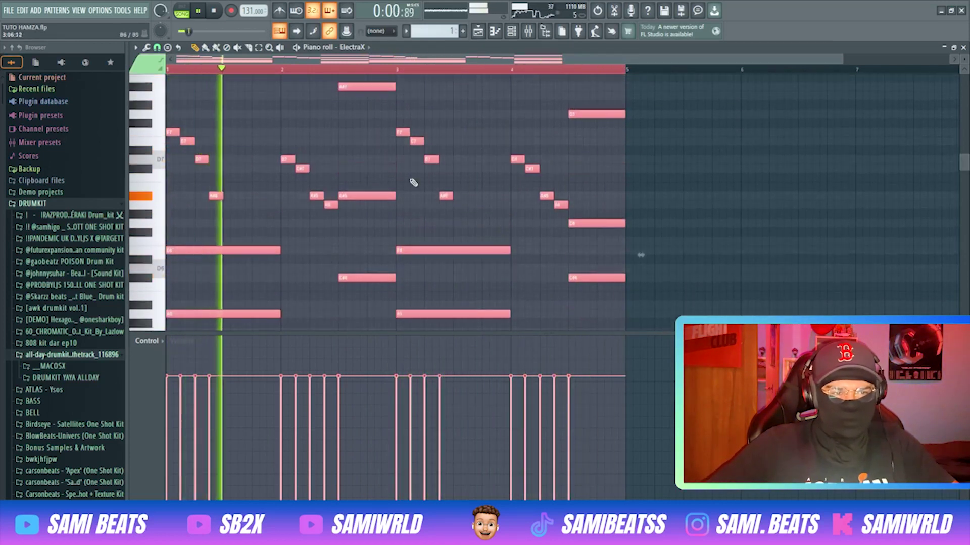
pyautogui.press('F7')
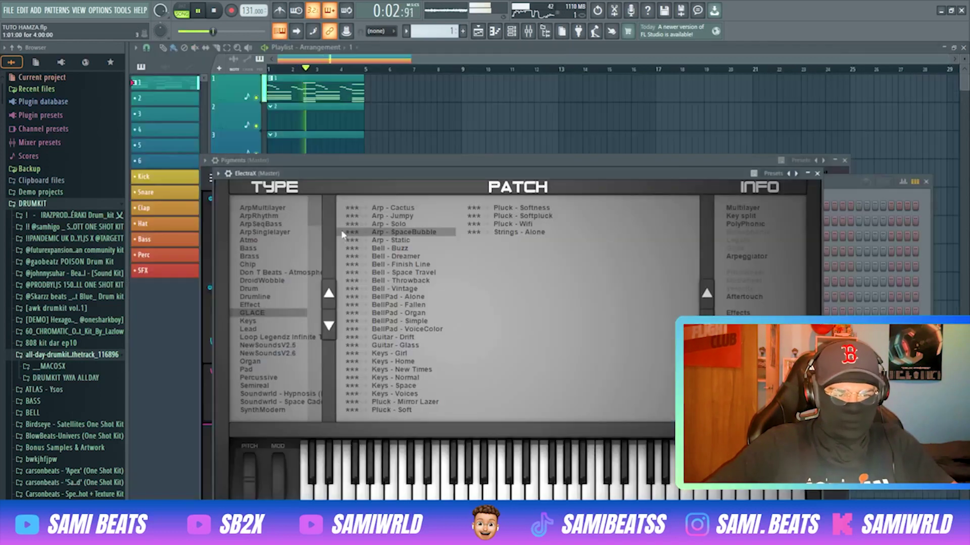
# Clone the ElectraX channel in the channel rack.
pyautogui.click(845, 199)
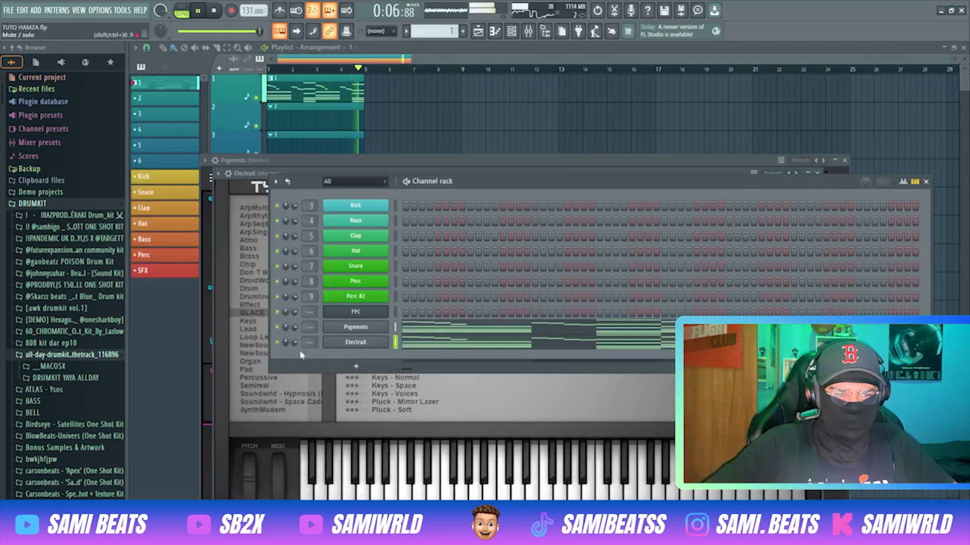
pyautogui.rightClick(364, 344)
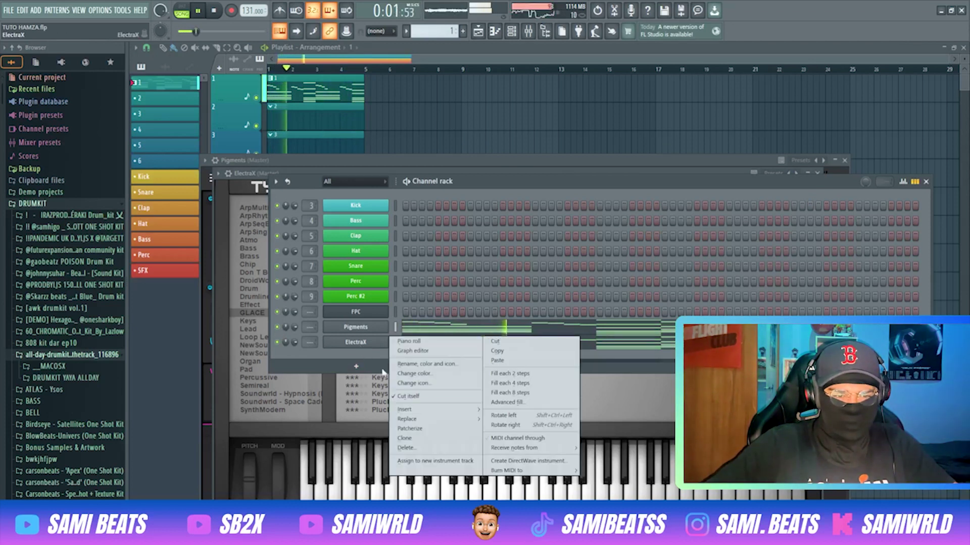
pyautogui.click(416, 441)
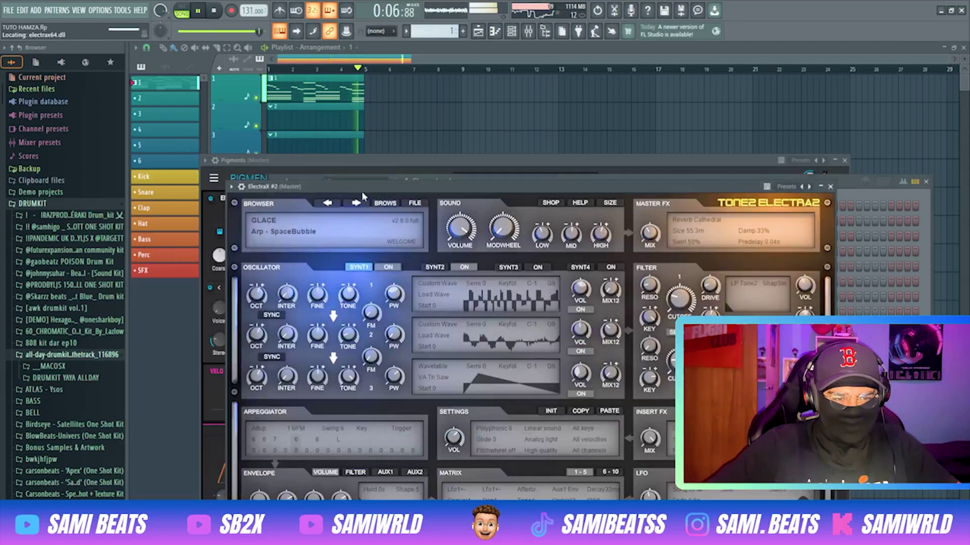
# Open the cloned ElectraX channel's patch browser, stop playback and try Arp - Static and the Don T Beats - Atmosphere bank.
pyautogui.click(386, 203)
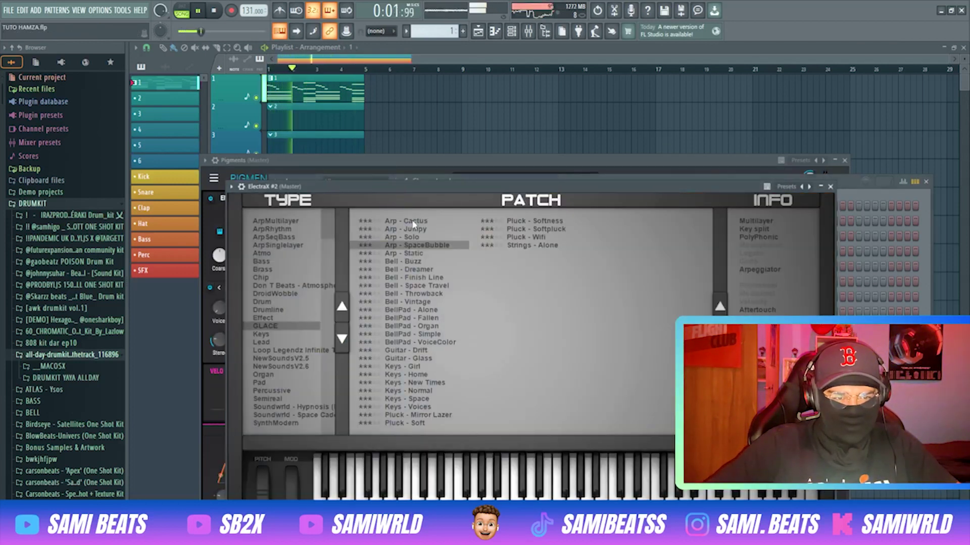
pyautogui.press('space')
pyautogui.click(410, 252)
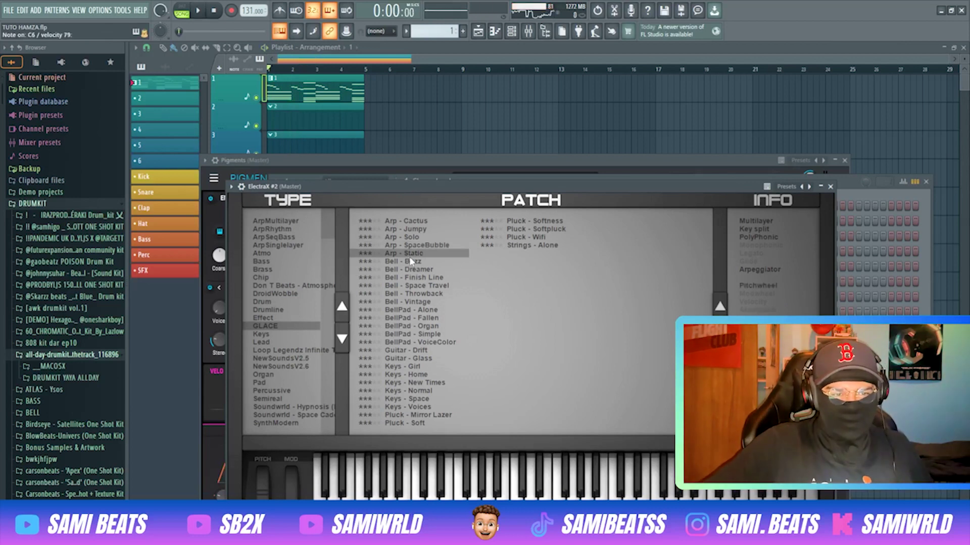
pyautogui.click(280, 334)
pyautogui.click(280, 286)
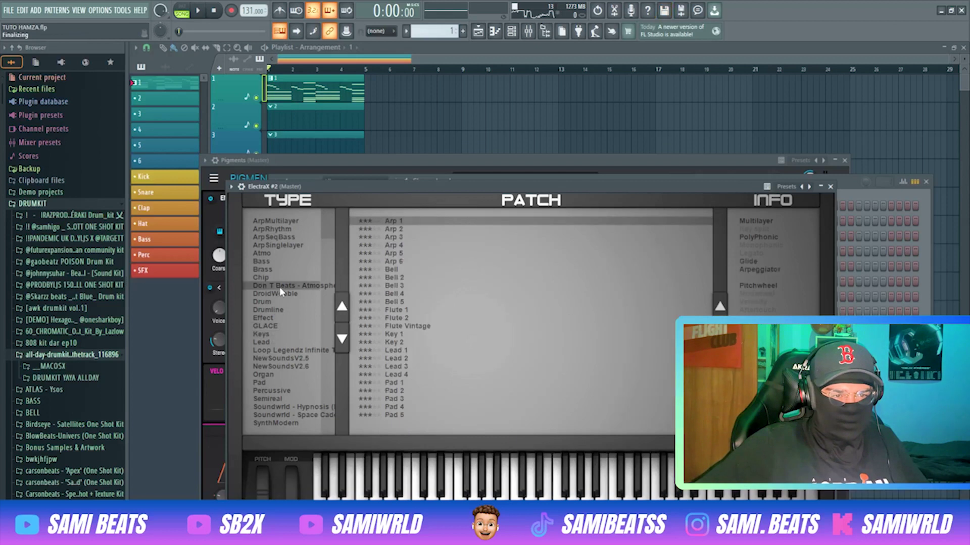
# Audition arp patches in the Loop Legendz Infinite bank, including ARP Yosemite, ARP Minor Adjustment and ARP Infinite Wisdom.
pyautogui.click(268, 350)
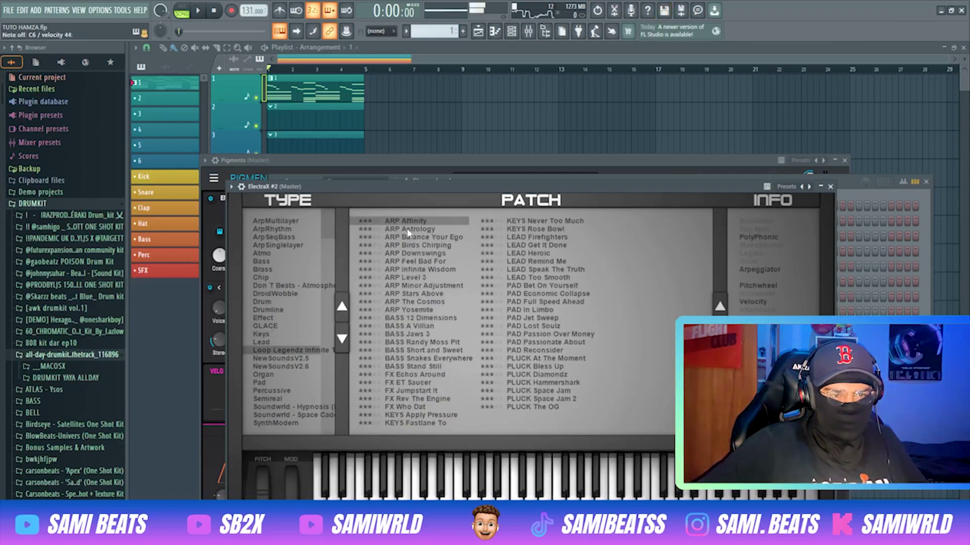
pyautogui.click(404, 295)
pyautogui.click(408, 303)
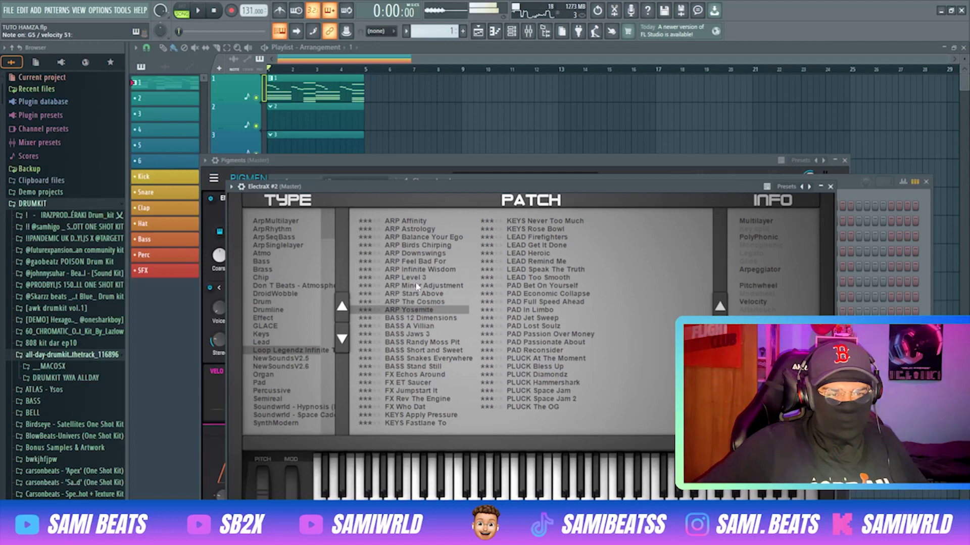
pyautogui.click(417, 286)
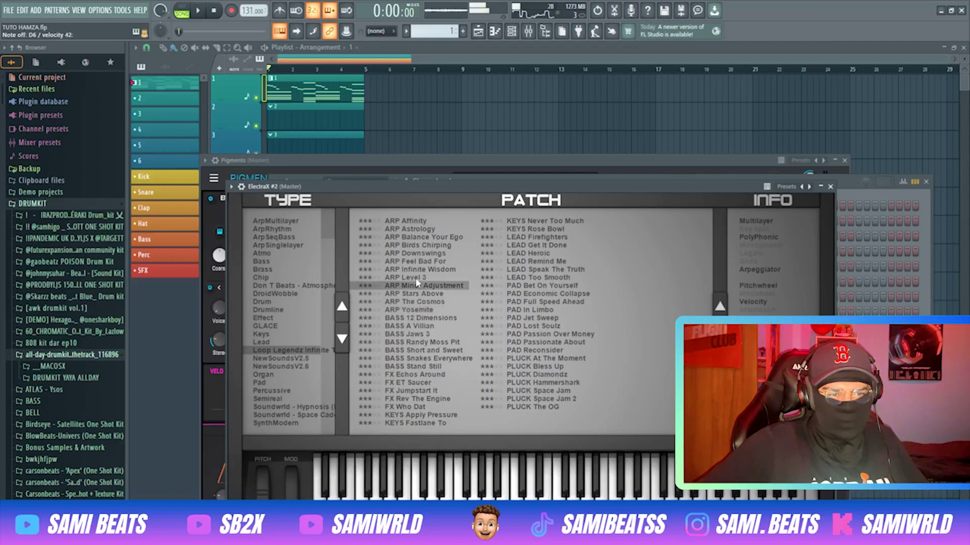
pyautogui.click(416, 278)
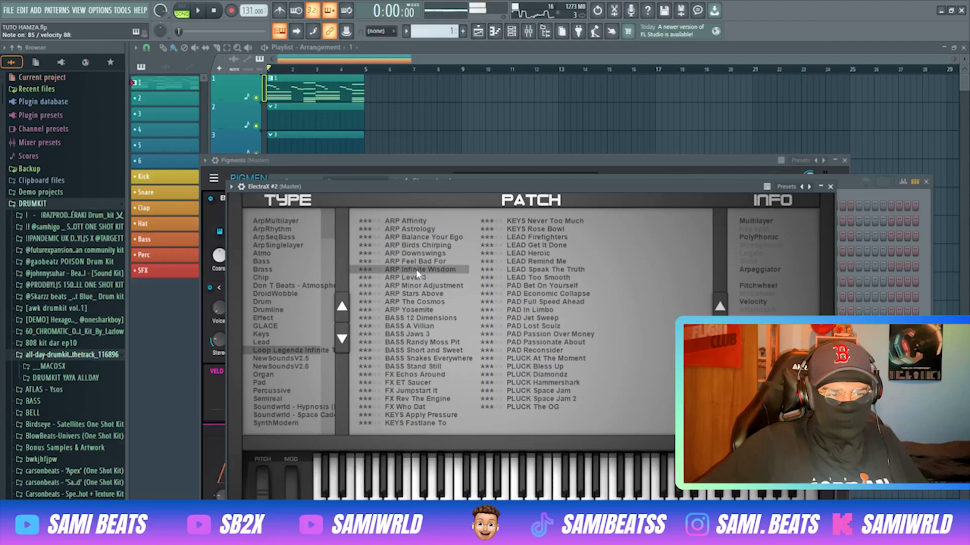
# Load Arp_Hypnosis from the Soundwrld - Hypnosis bank, then paste the copied notes into the ElectraX #2 channel and play them back.
pyautogui.click(268, 408)
pyautogui.click(419, 232)
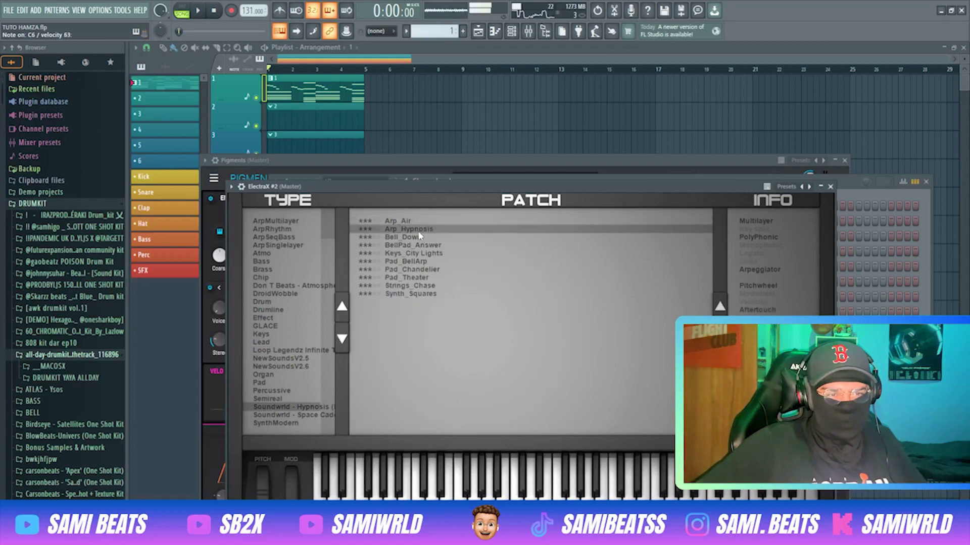
pyautogui.click(471, 176)
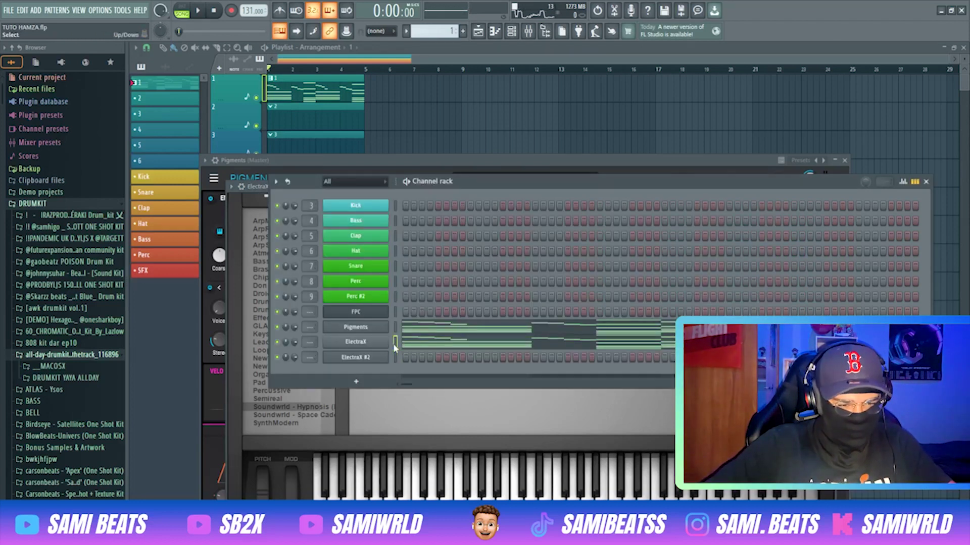
pyautogui.click(396, 357)
pyautogui.hotkey('ctrl', 'v')
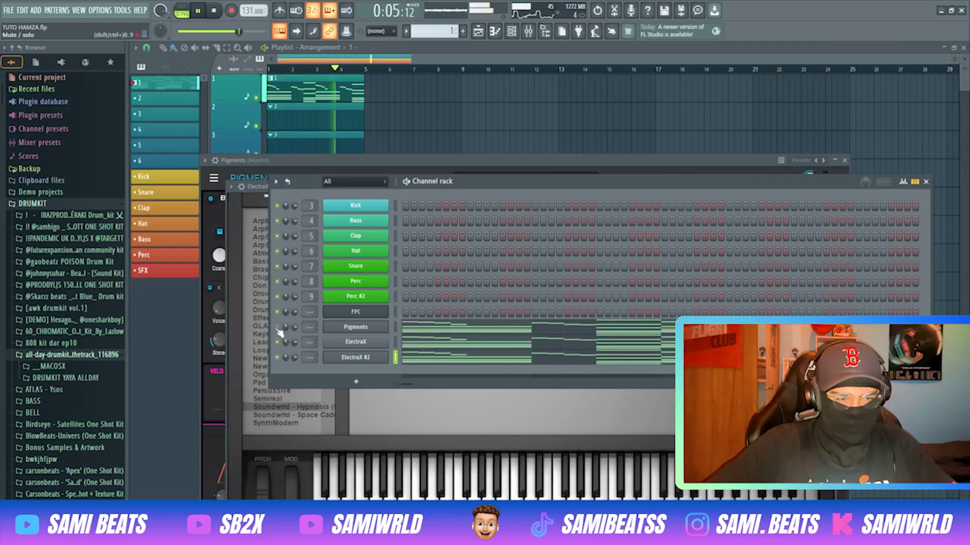
pyautogui.click(252, 184)
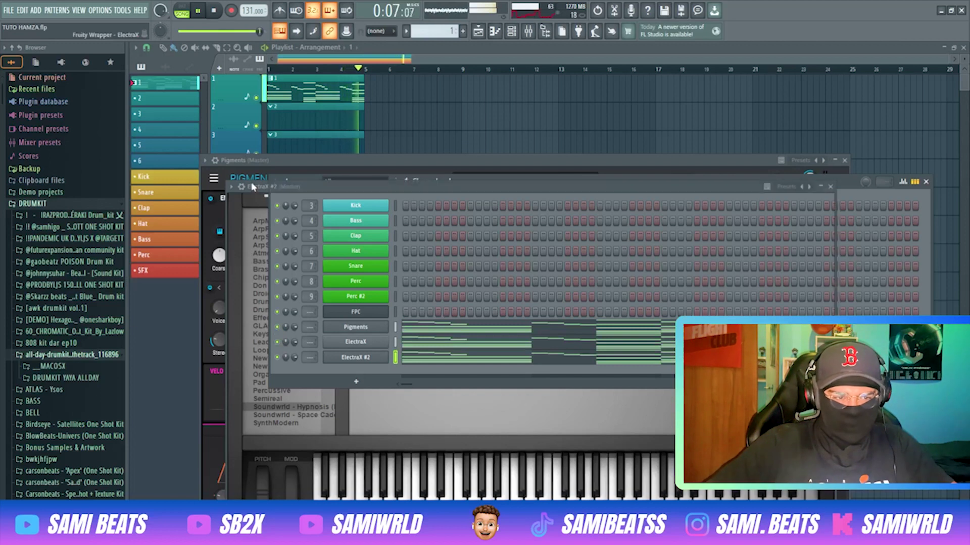
pyautogui.press('space')
pyautogui.click(858, 196)
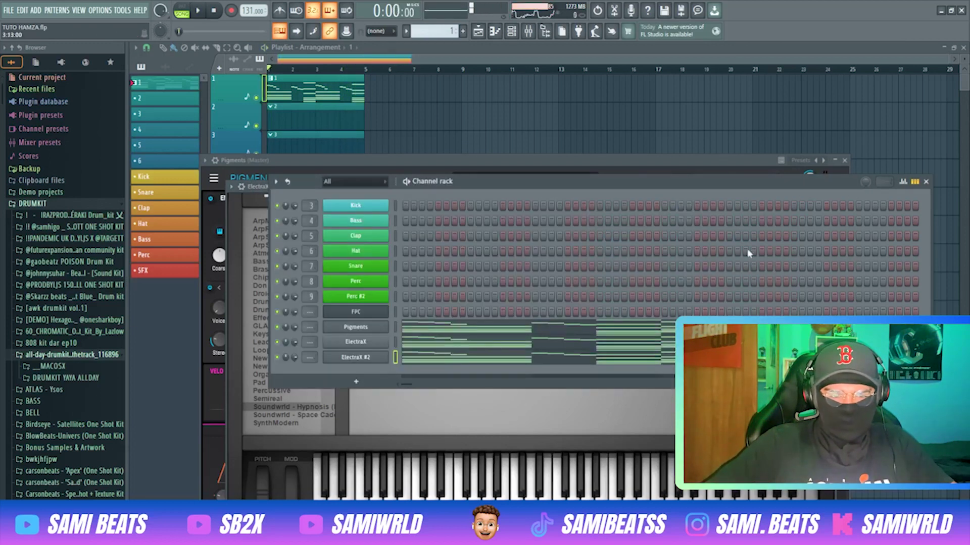
# Add a reFX Nexus channel and load the PN Ballad Grand Piano preset from its Piano category.
pyautogui.click(370, 383)
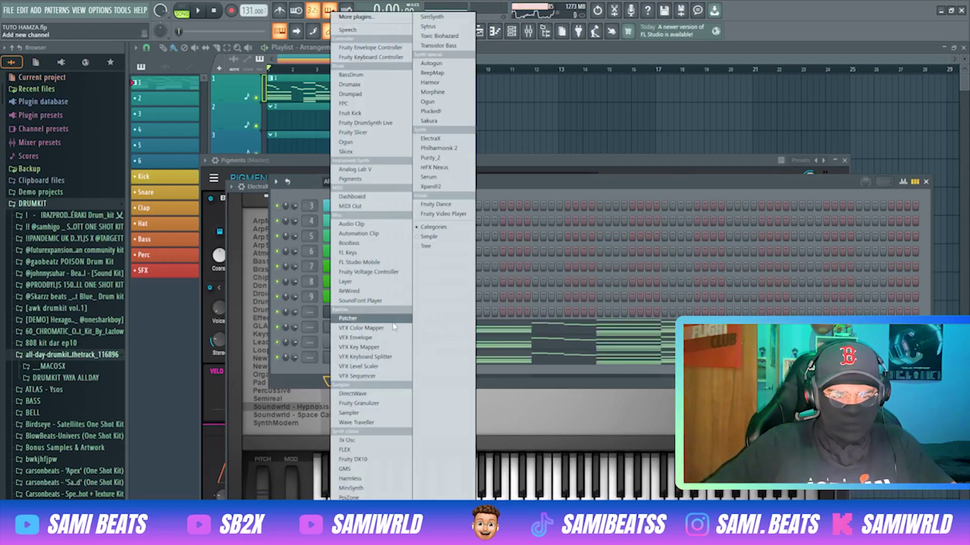
pyautogui.click(436, 168)
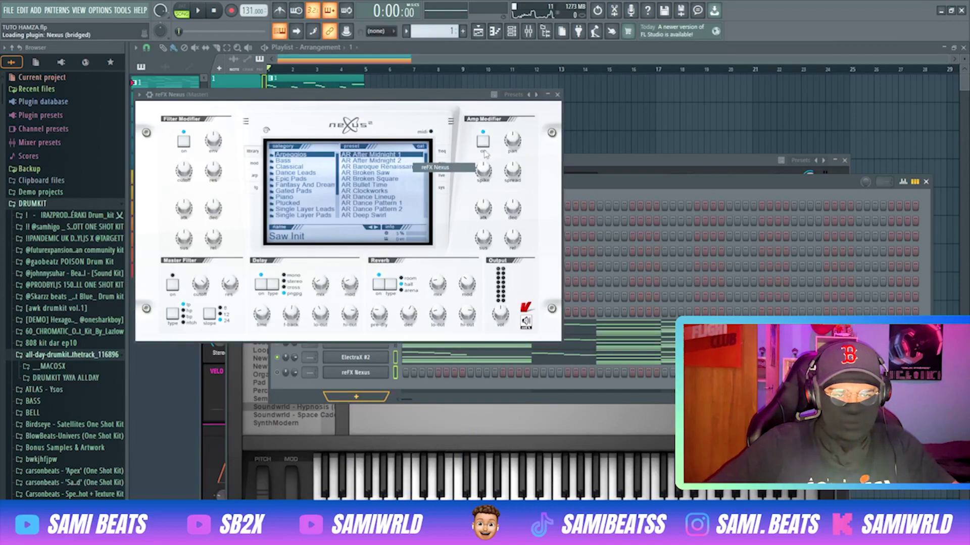
pyautogui.click(295, 197)
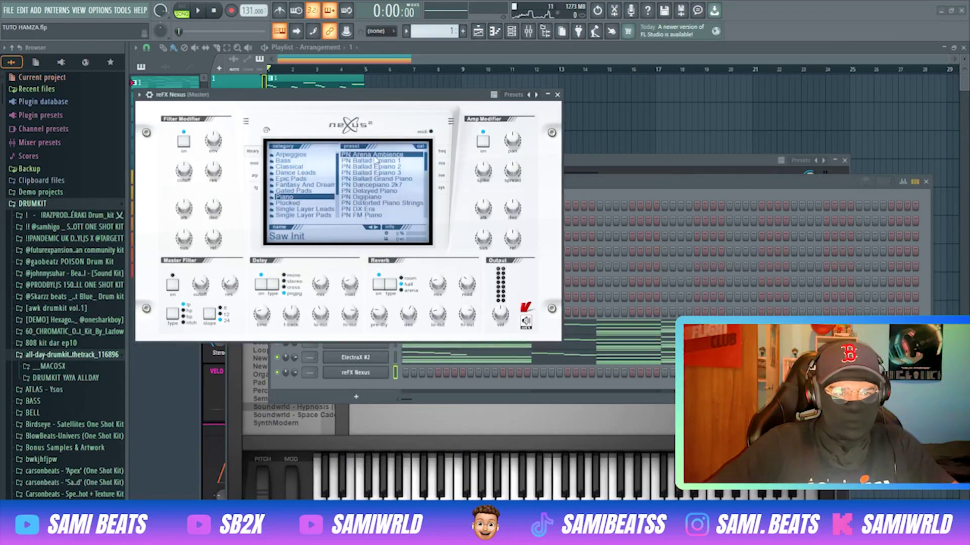
pyautogui.click(367, 154)
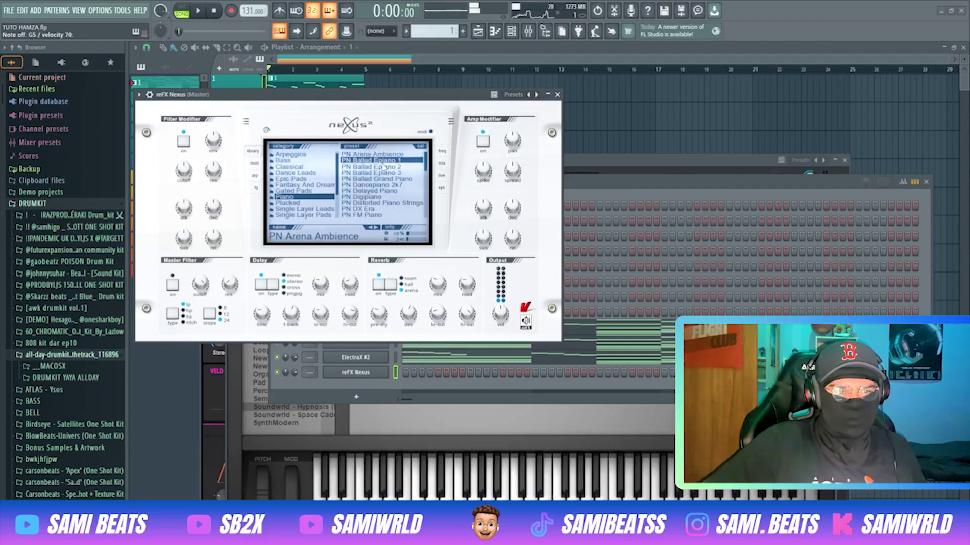
pyautogui.click(382, 179)
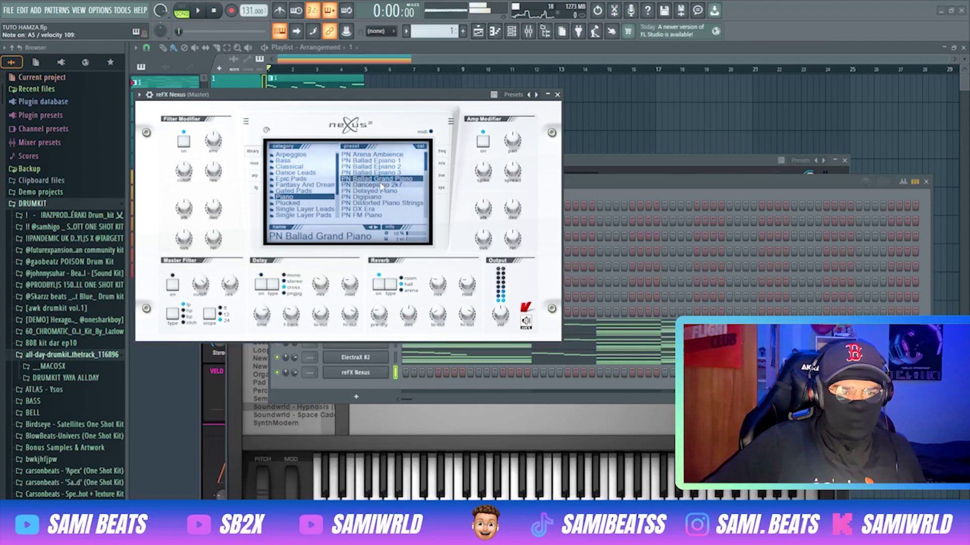
# In the reFX Nexus piano roll, place a D note at the start of bar 1 and lower it two octaves to D3.
pyautogui.click(568, 199)
pyautogui.rightClick(386, 369)
pyautogui.click(409, 372)
pyautogui.click(192, 186)
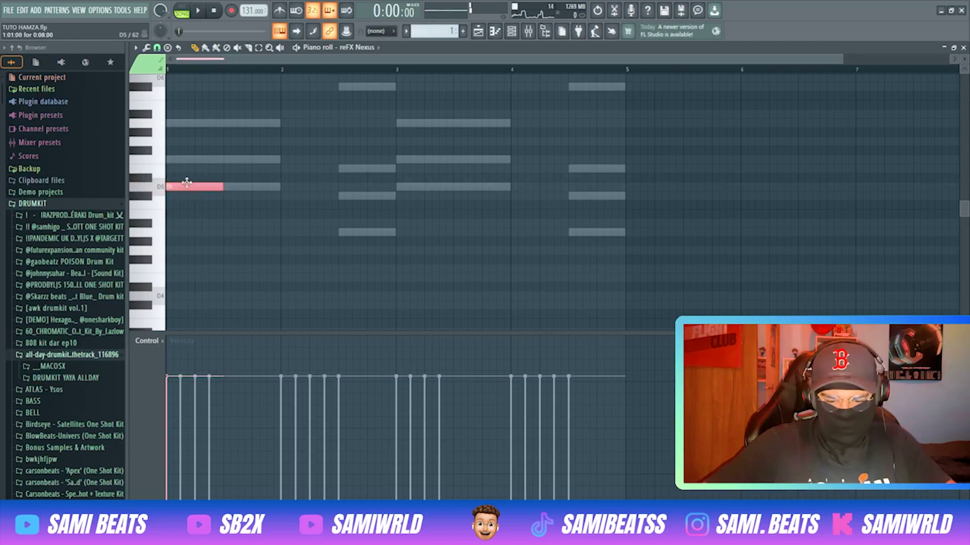
pyautogui.hotkey('ctrl', 'Down')
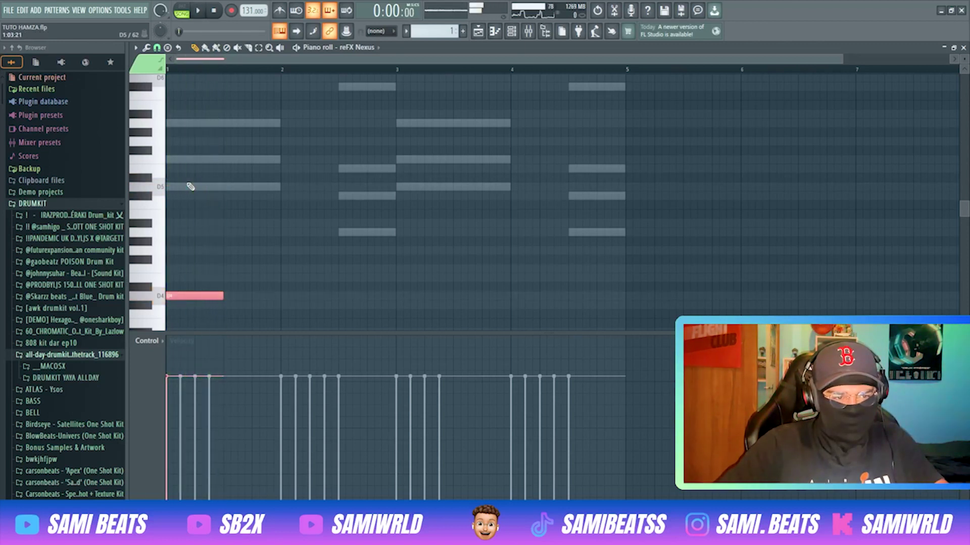
pyautogui.press('space')
pyautogui.press('space')
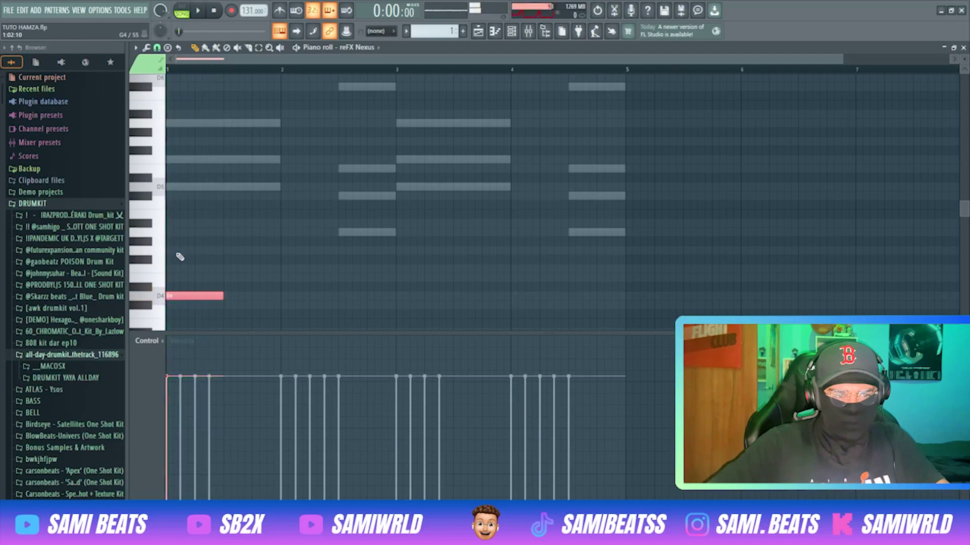
pyautogui.hotkey('ctrl', 'Down')
pyautogui.press('space')
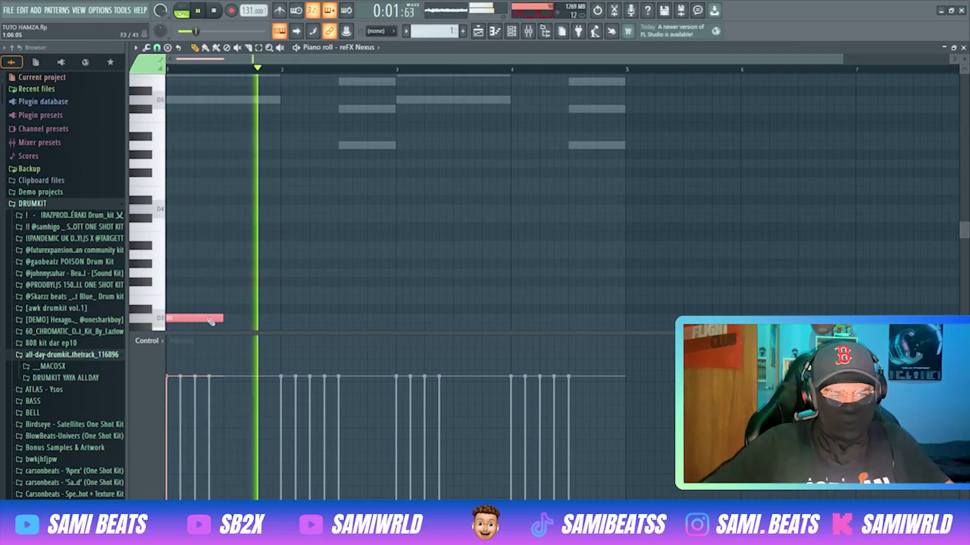
# Lengthen the D3 note to two full bars and repeat it across bars 3 and 4.
pyautogui.moveTo(222, 318); pyautogui.dragTo(398, 317)
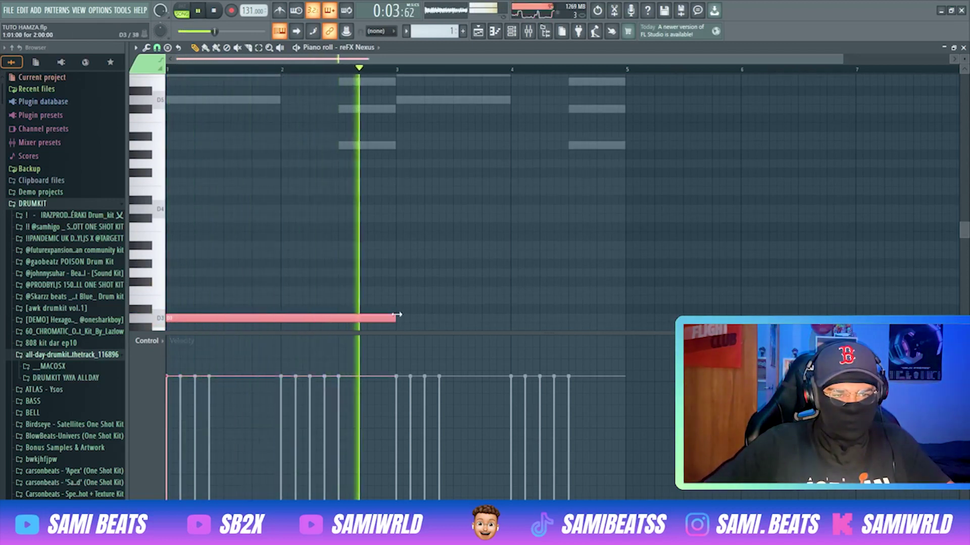
pyautogui.press('space')
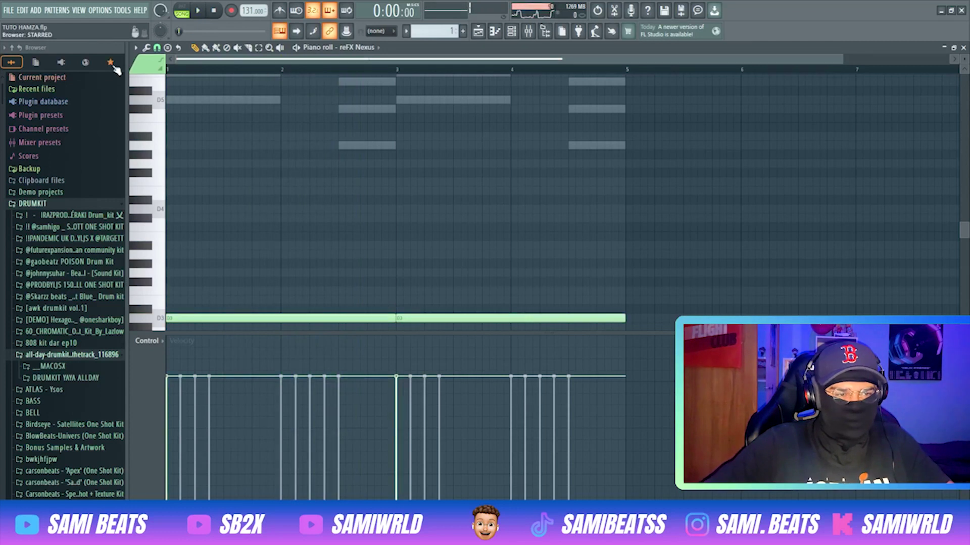
pyautogui.press('space')
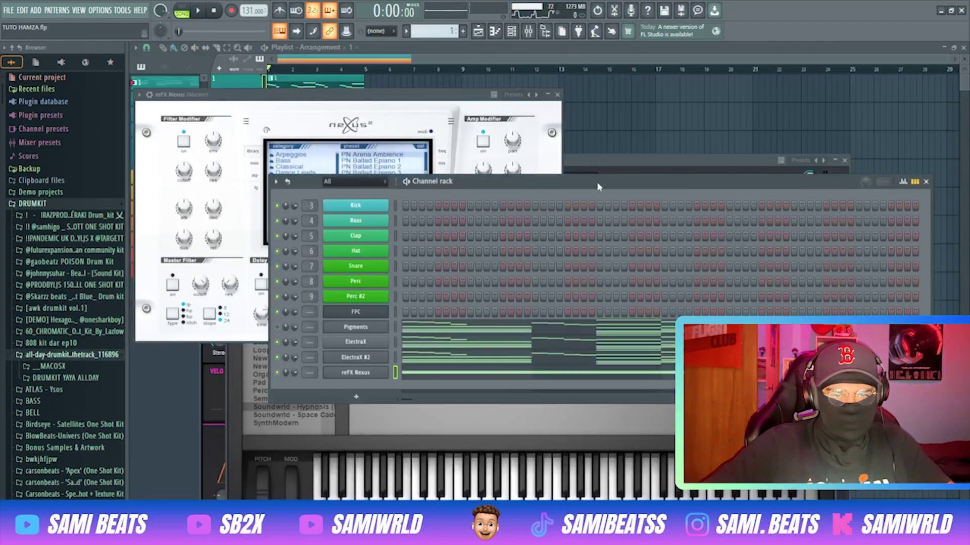
# Shorten the first D3 note to one and a half bars and fill the second half of bar 2 with an A3 note.
pyautogui.click(490, 374)
pyautogui.scroll(-2, 410, 256)
pyautogui.press('space')
pyautogui.moveTo(395, 291); pyautogui.dragTo(339, 291)
pyautogui.click(341, 118)
pyautogui.keyDown('ctrl'); pyautogui.click(353, 120); pyautogui.keyUp('ctrl')
pyautogui.hotkey('ctrl', 'Down')
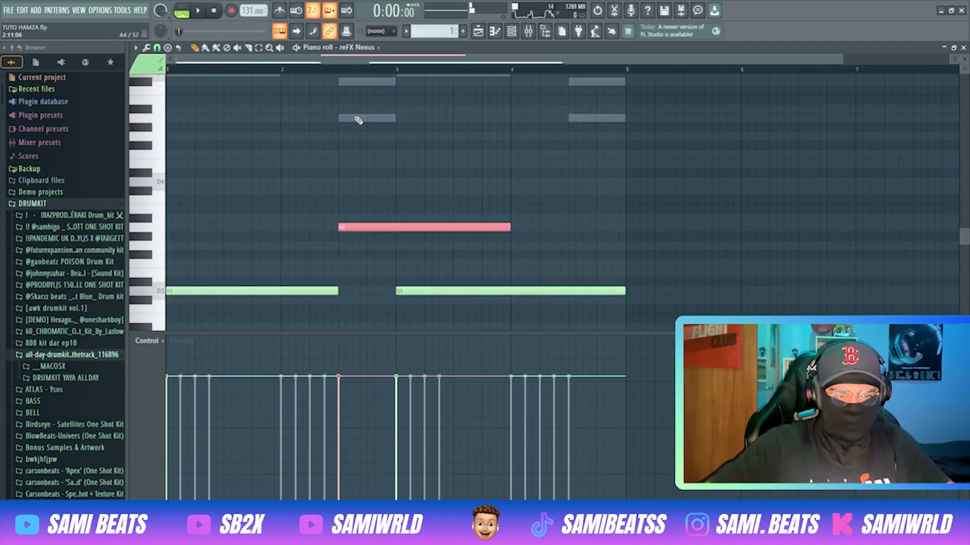
pyautogui.press('space')
pyautogui.moveTo(498, 224); pyautogui.dragTo(382, 227)
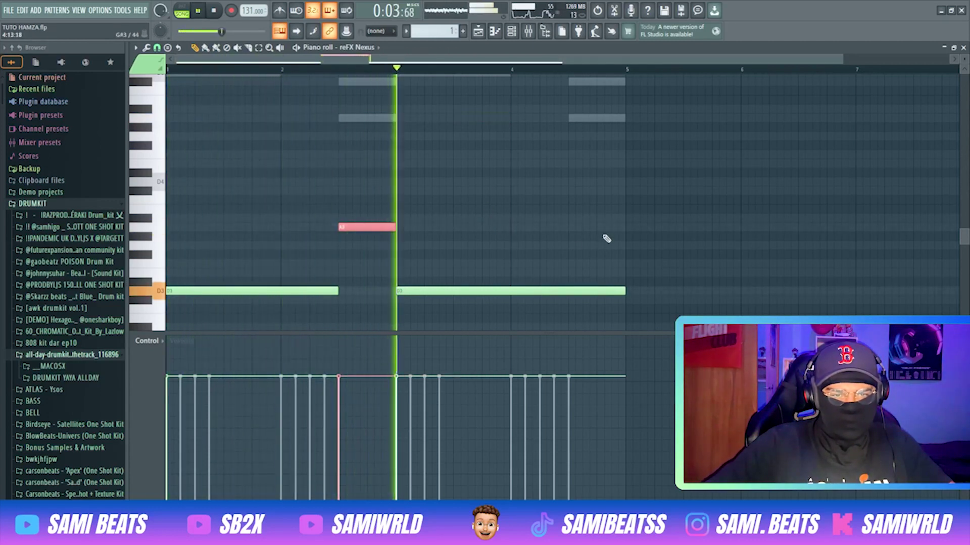
# Add an A3 note over the second half of bar 4 and shorten the second D3 note to end where it starts.
pyautogui.click(578, 227)
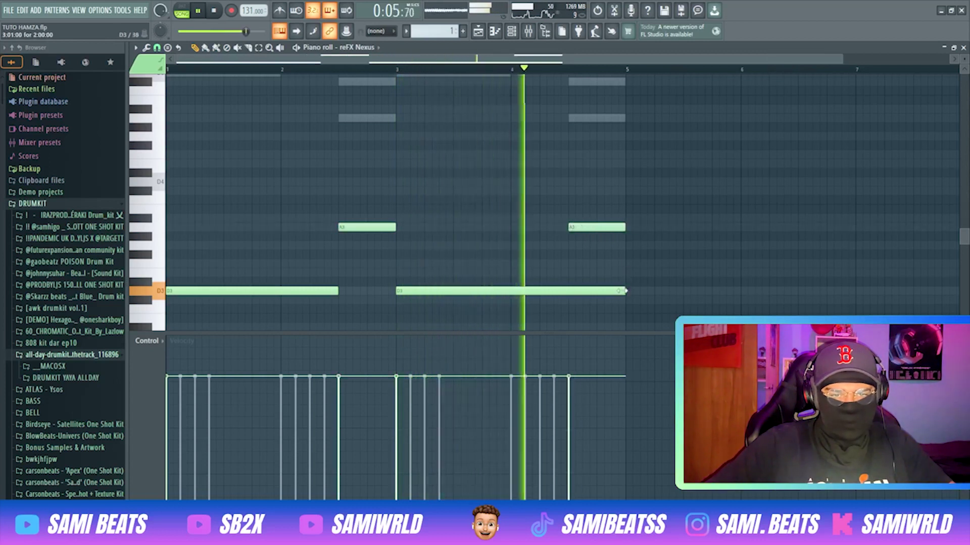
pyautogui.moveTo(624, 291); pyautogui.dragTo(568, 291)
pyautogui.press('space')
# Add a G3 note on the last quarter of bar 4 and shorten the A3 note before it to a quarter bar.
pyautogui.click(601, 245)
pyautogui.press('space')
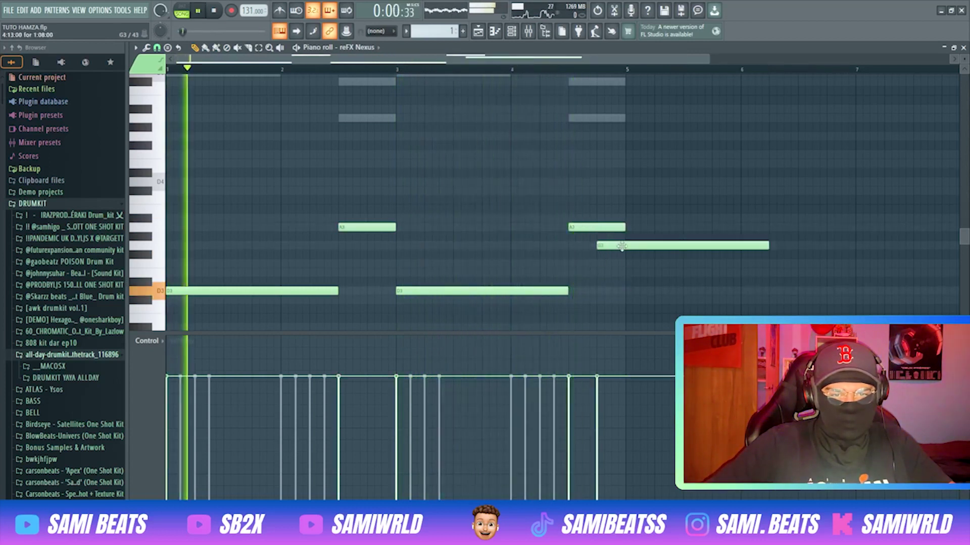
pyautogui.rightClick(601, 245)
pyautogui.click(602, 247)
pyautogui.moveTo(603, 247); pyautogui.dragTo(597, 246)
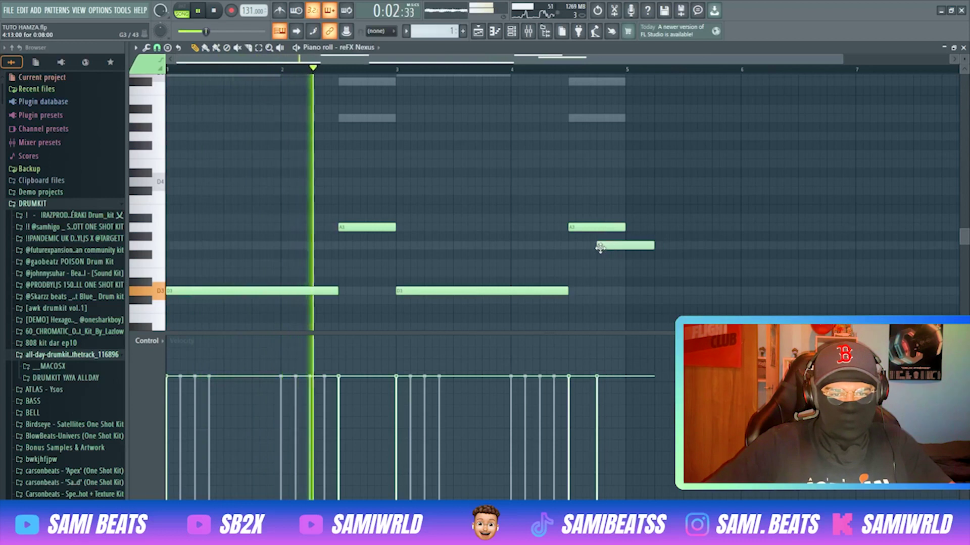
pyautogui.doubleClick(597, 227)
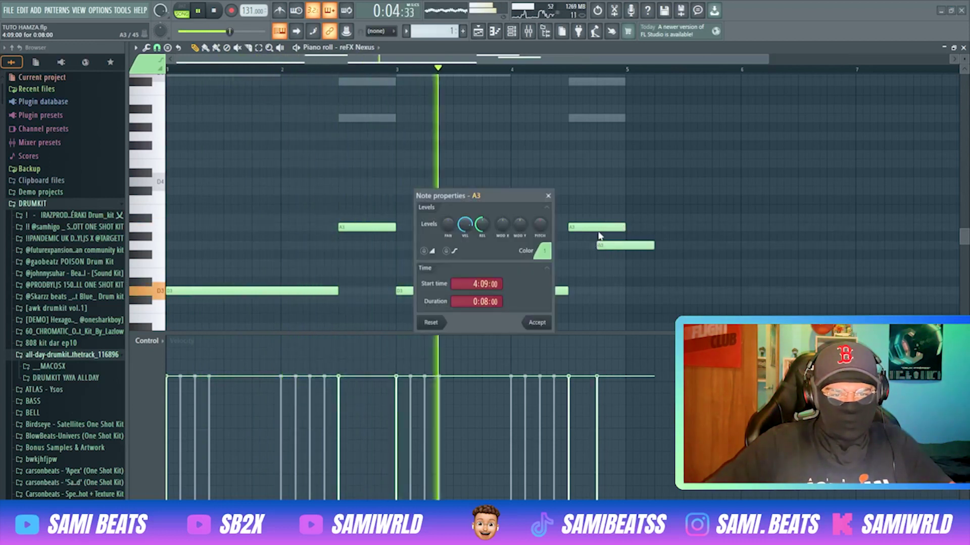
pyautogui.click(548, 196)
pyautogui.moveTo(624, 228); pyautogui.dragTo(597, 229)
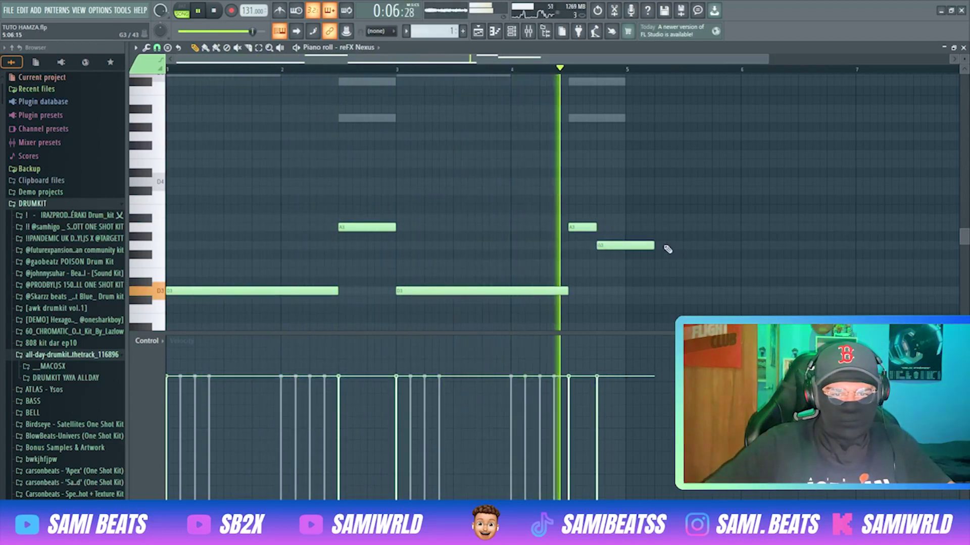
pyautogui.moveTo(653, 246); pyautogui.dragTo(624, 247)
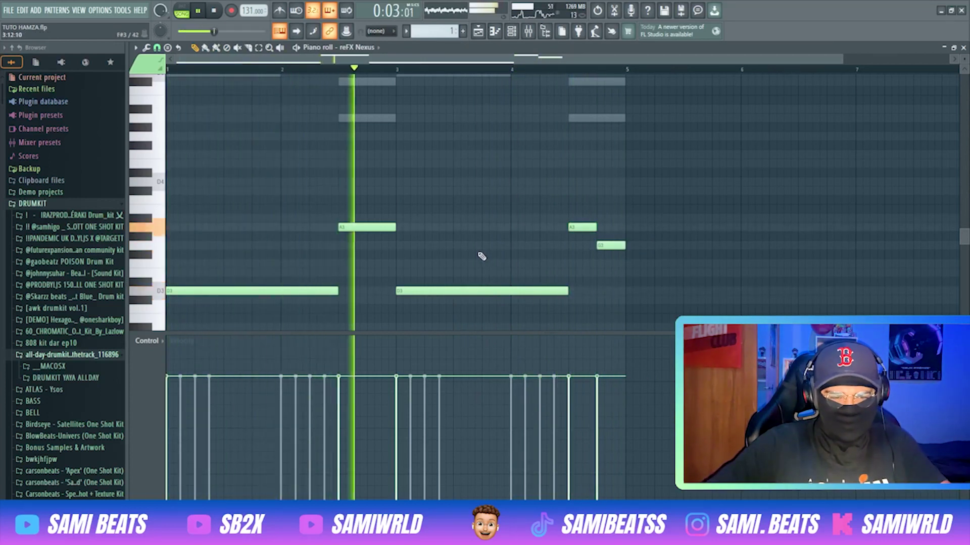
# Add a second Pigments instrument to the channel rack and load its Electric Piano preset Dissolving Telephone.
pyautogui.press('Escape')
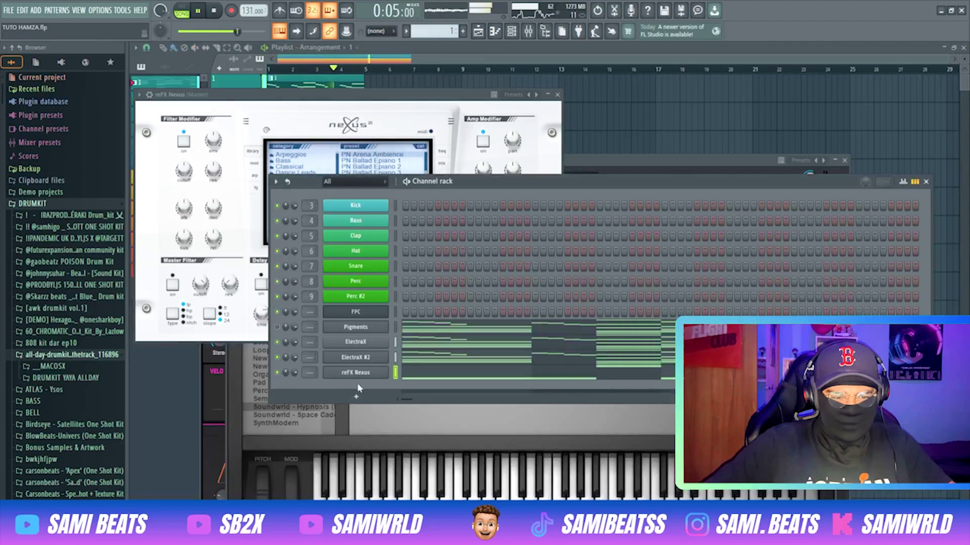
pyautogui.rightClick(361, 360)
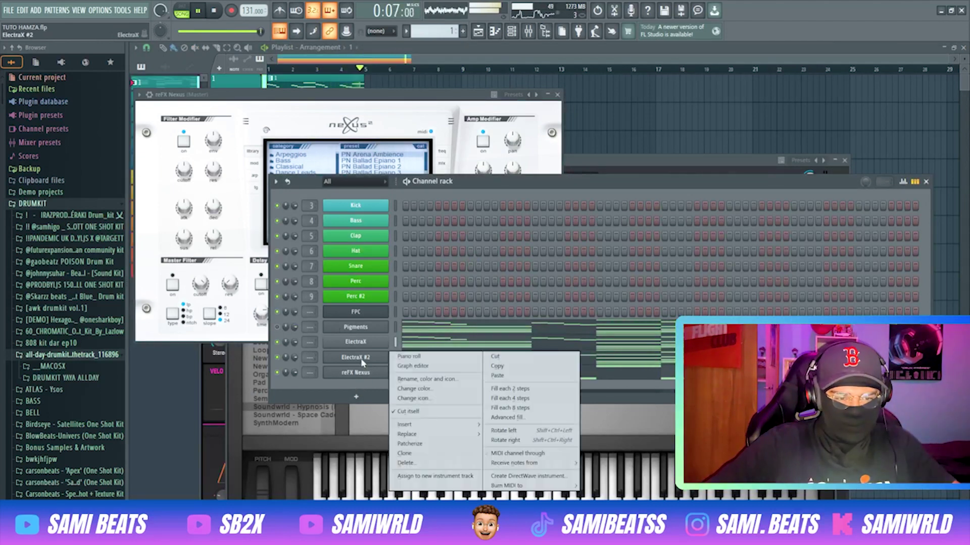
pyautogui.click(354, 399)
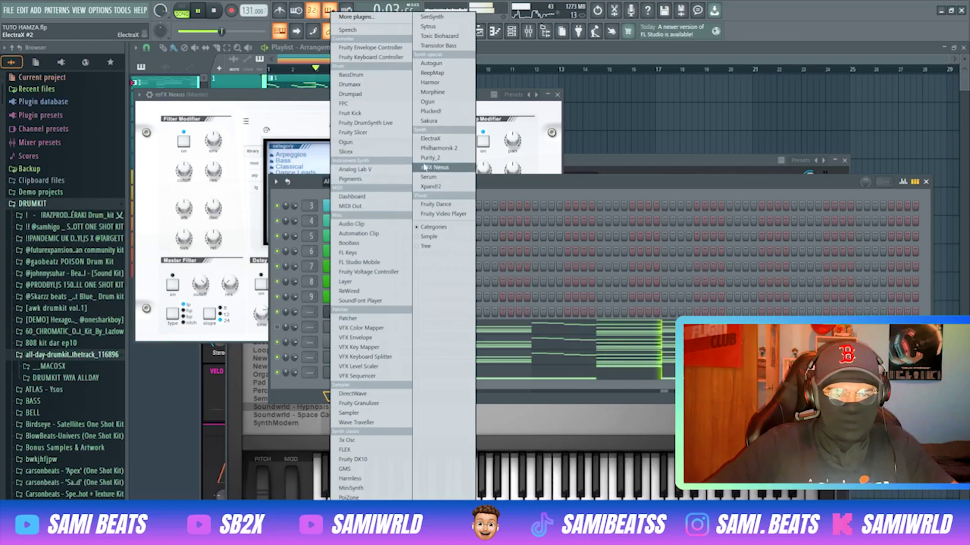
pyautogui.click(354, 180)
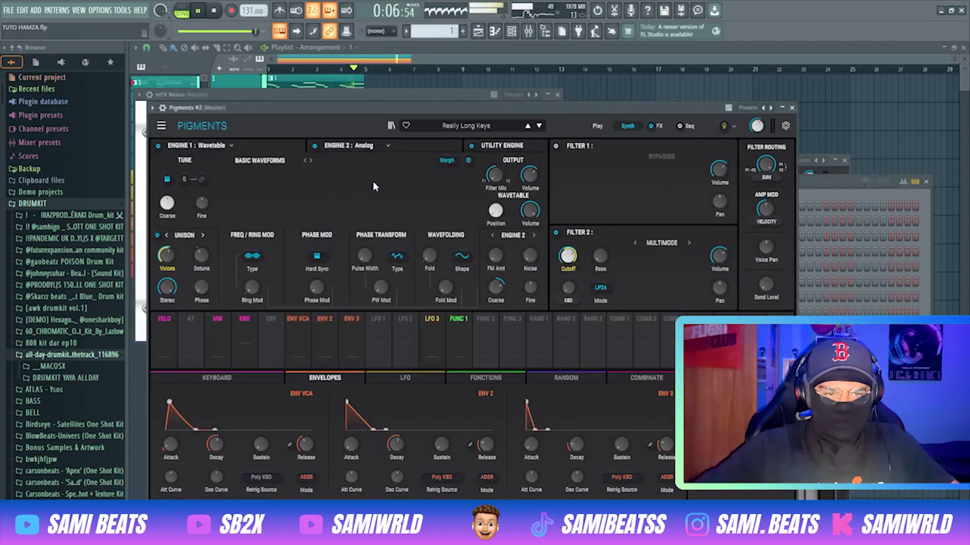
pyautogui.click(451, 128)
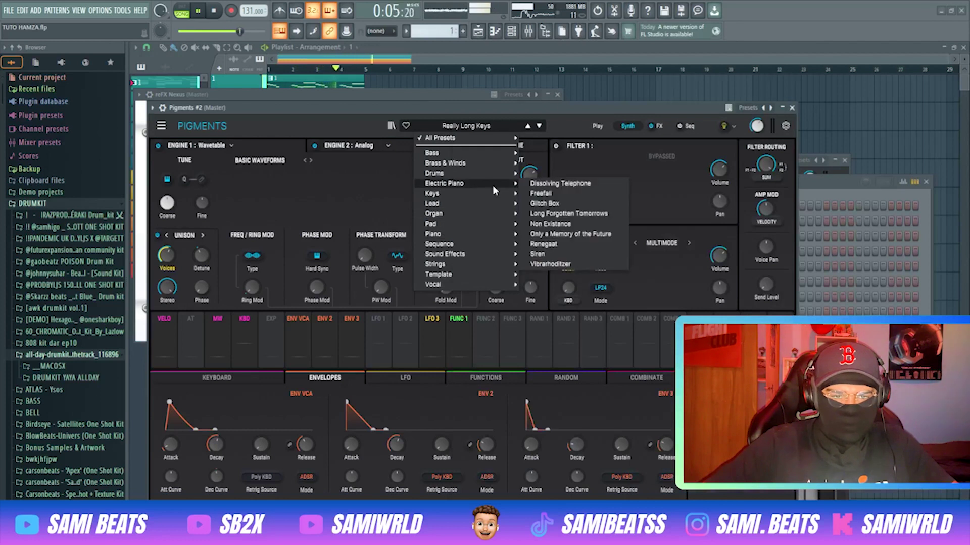
pyautogui.click(555, 183)
# Copy the chord and melody notes into the Pigments #2 channel, solo it and play the pattern.
pyautogui.press('F6')
pyautogui.press('space')
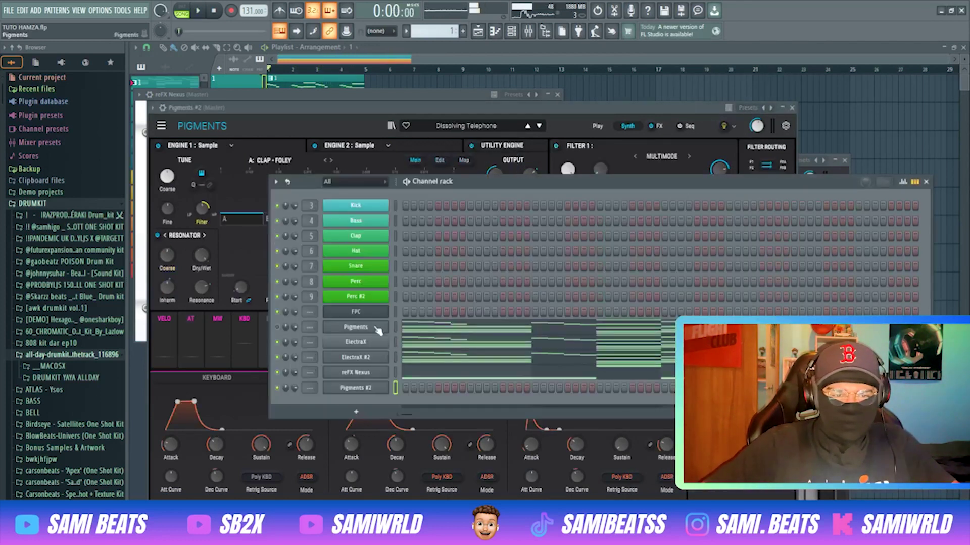
pyautogui.click(395, 386)
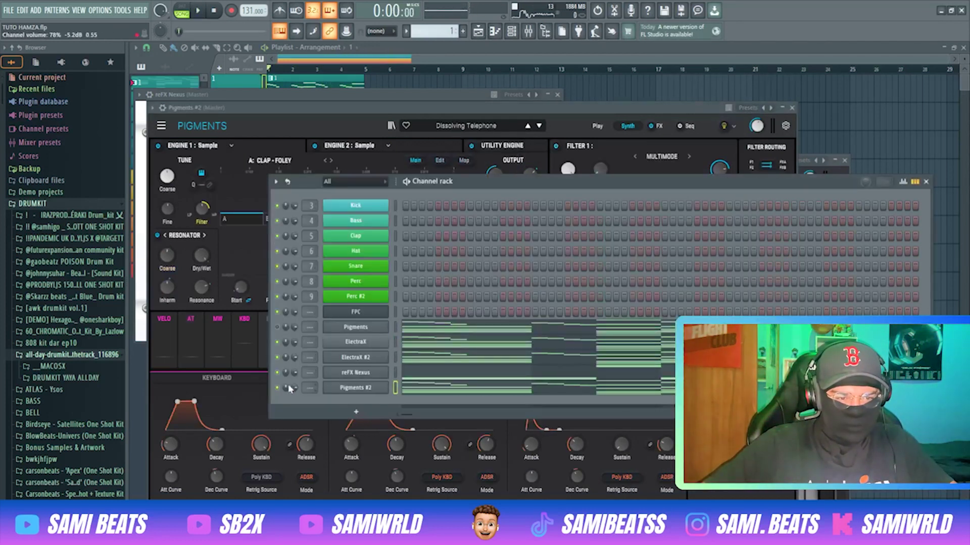
pyautogui.rightClick(277, 388)
pyautogui.click(290, 345)
pyautogui.press('space')
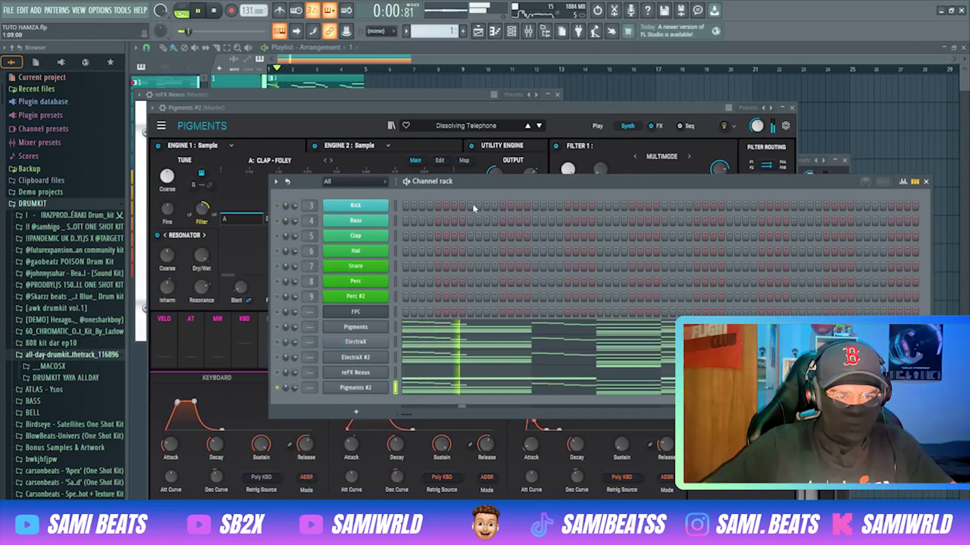
# Audition the neighbouring Electric Piano presets in Pigments #2 and settle on Long Forgotten Tomorrows.
pyautogui.click(538, 127)
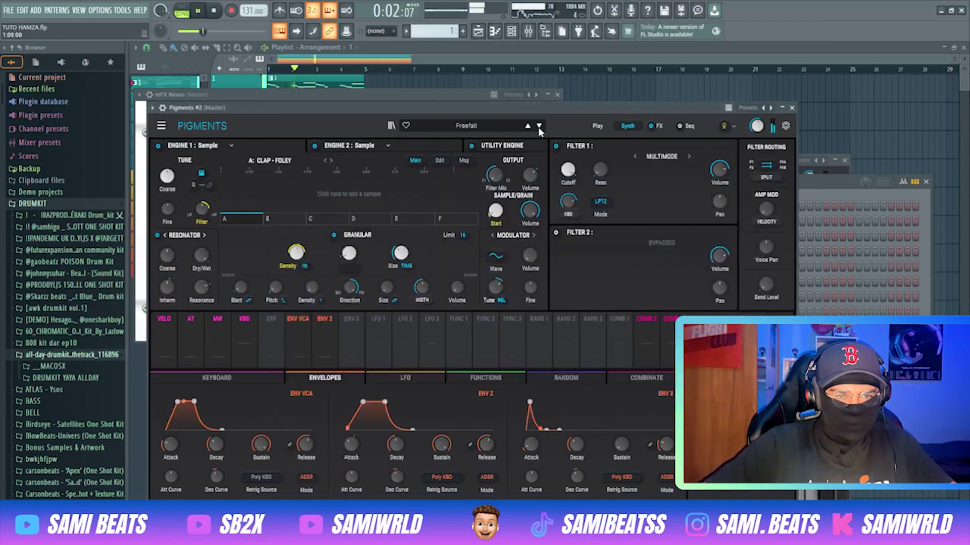
pyautogui.click(503, 123)
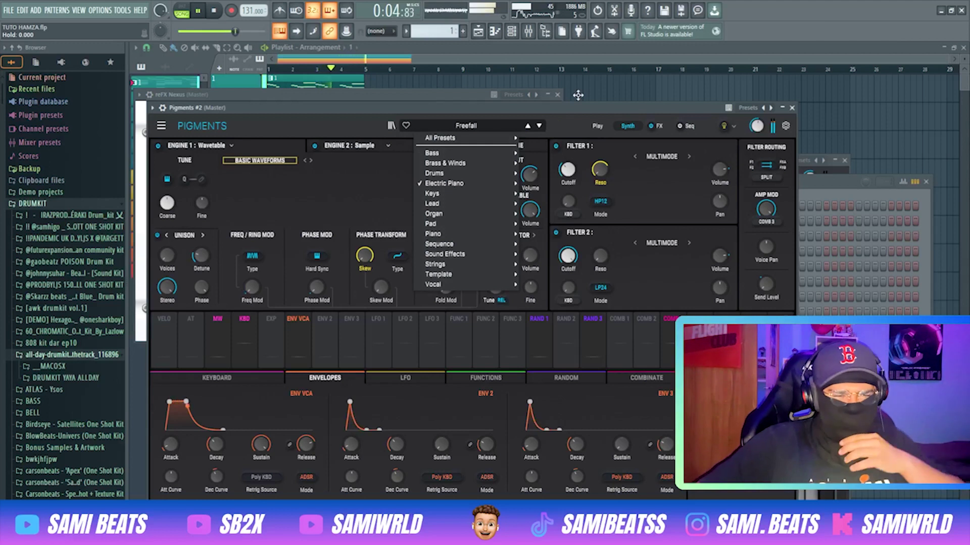
pyautogui.click(537, 126)
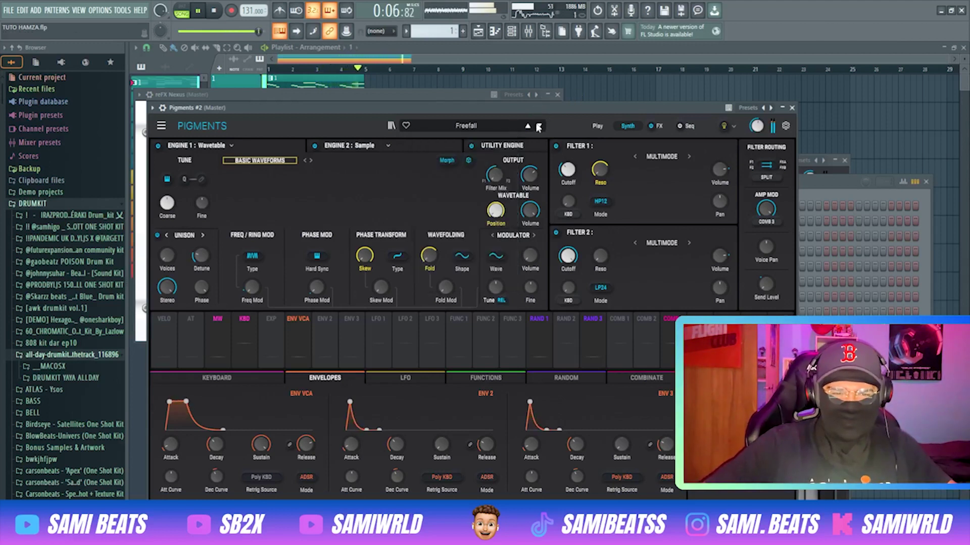
pyautogui.click(538, 126)
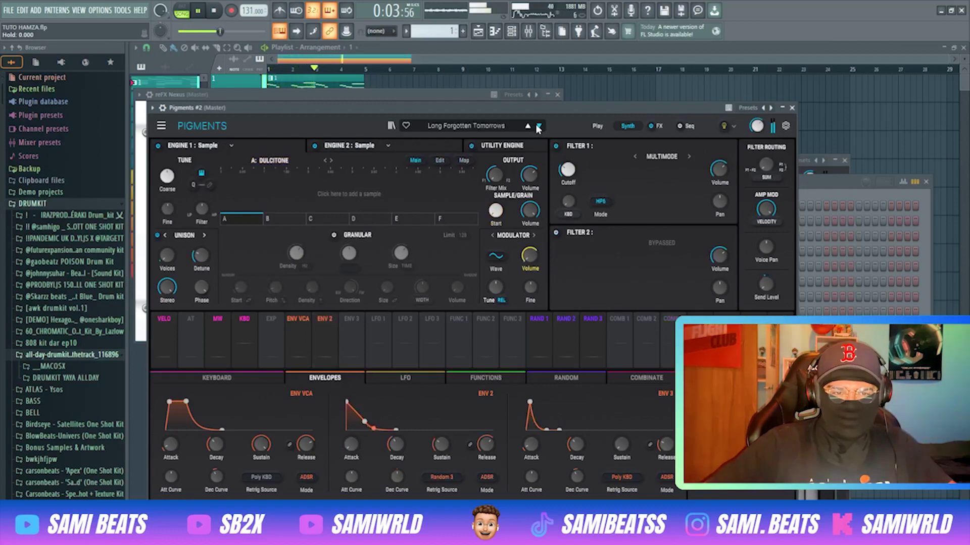
pyautogui.click(528, 126)
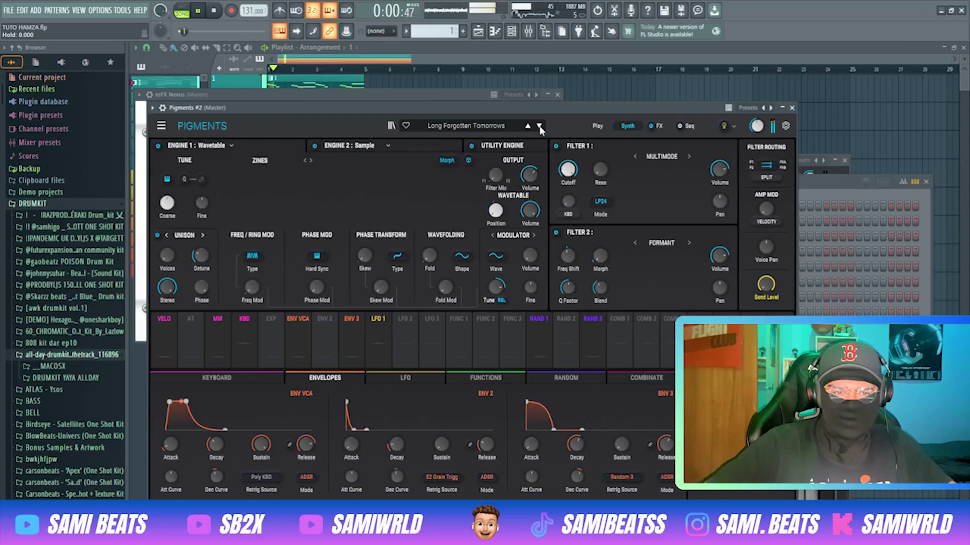
# Clone the Pigments #2 channel to create another Pigments layer with the same preset.
pyautogui.click(836, 188)
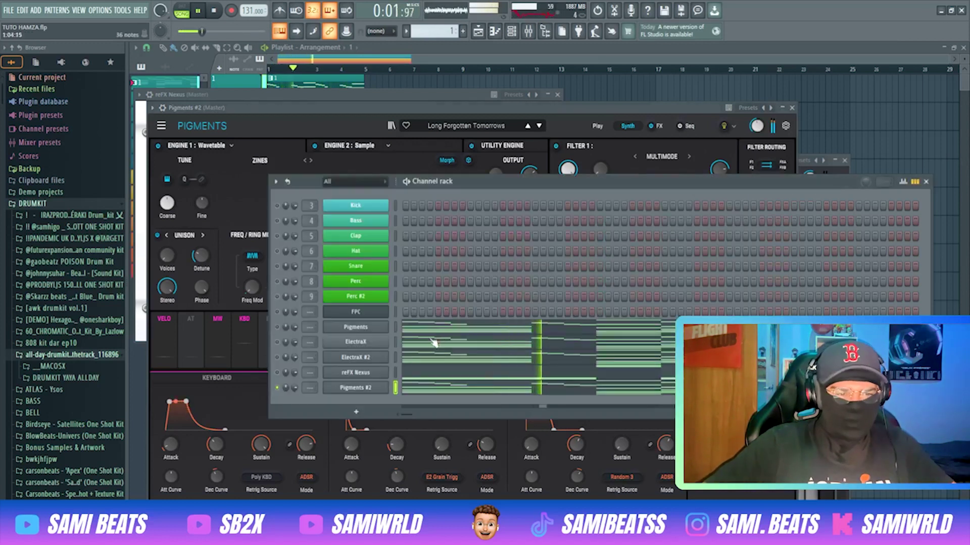
pyautogui.rightClick(376, 388)
pyautogui.click(414, 476)
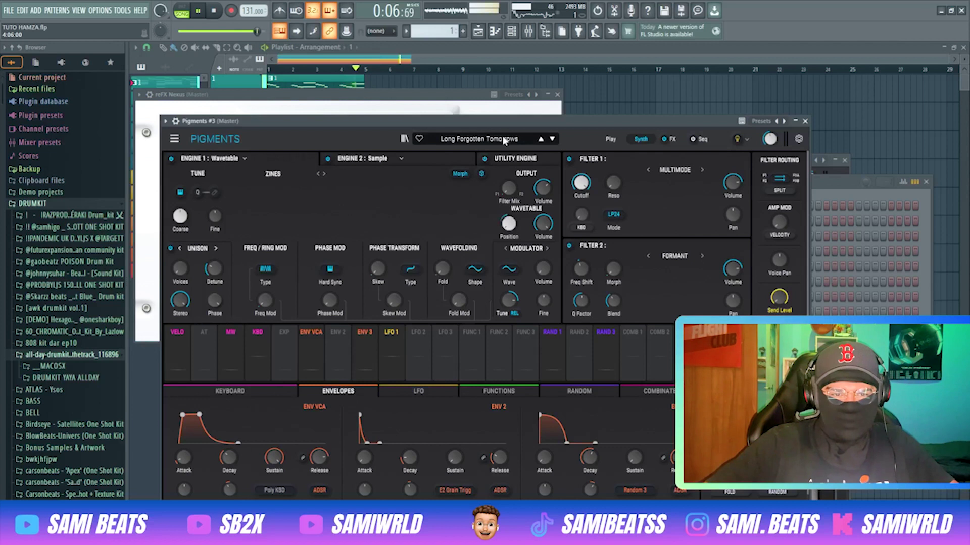
pyautogui.click(503, 139)
pyautogui.click(556, 119)
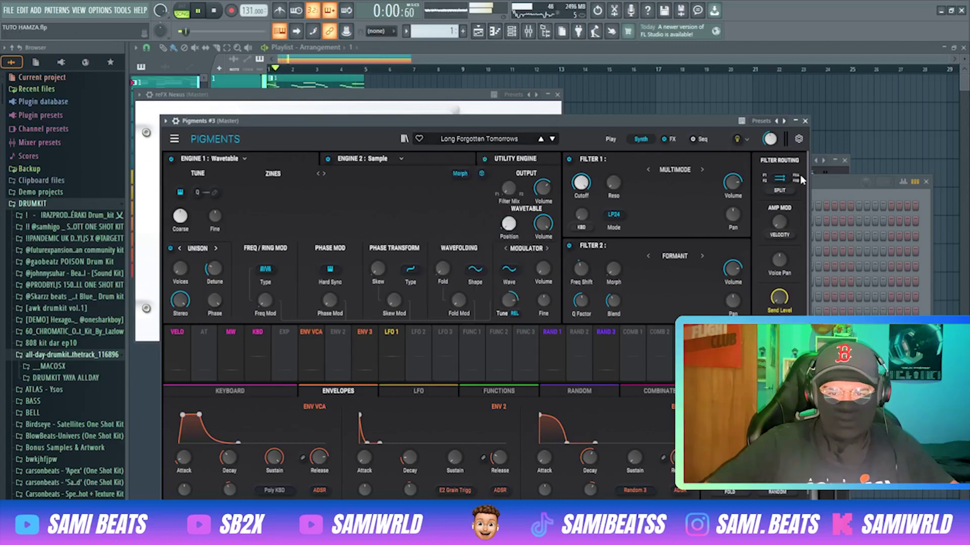
# Copy the chord and melody notes into the cloned Pigments #3 channel and play the pattern.
pyautogui.click(836, 180)
pyautogui.press('space')
pyautogui.press('space')
pyautogui.hotkey('ctrl', 'c')
pyautogui.click(397, 403)
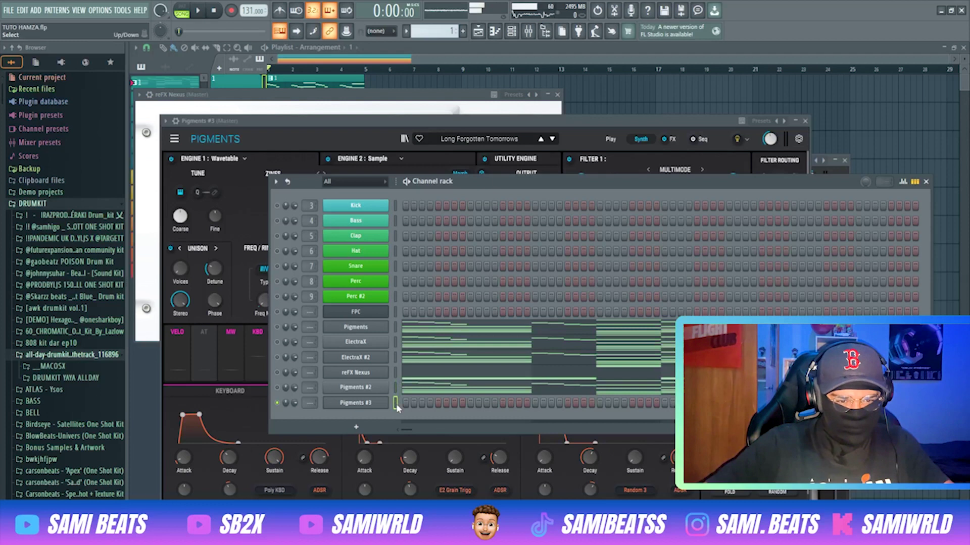
pyautogui.hotkey('ctrl', 'v')
pyautogui.press('space')
# Switch Pigments #3 to the previous preset and play all layers together with the original Pigments channel unmuted.
pyautogui.click(444, 122)
pyautogui.press('space')
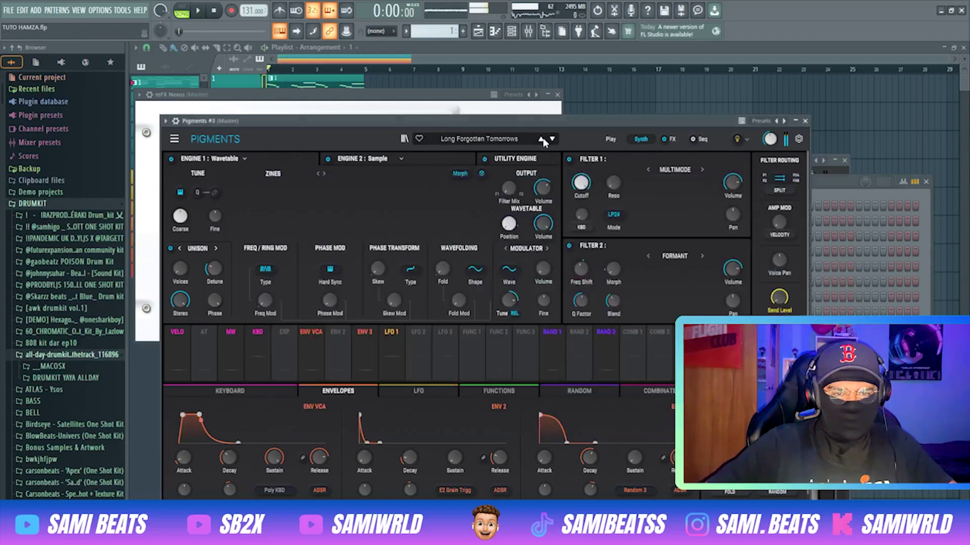
pyautogui.click(540, 139)
pyautogui.press('space')
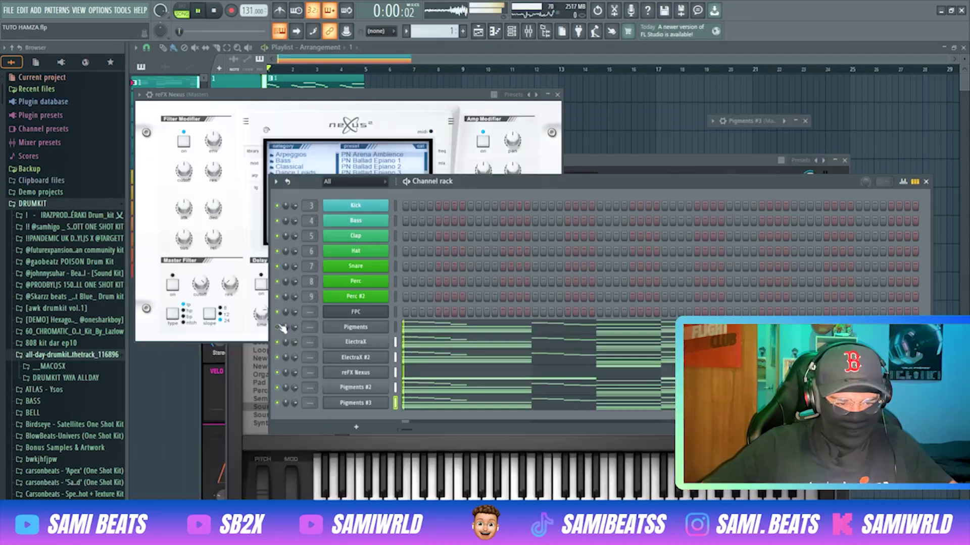
pyautogui.click(278, 328)
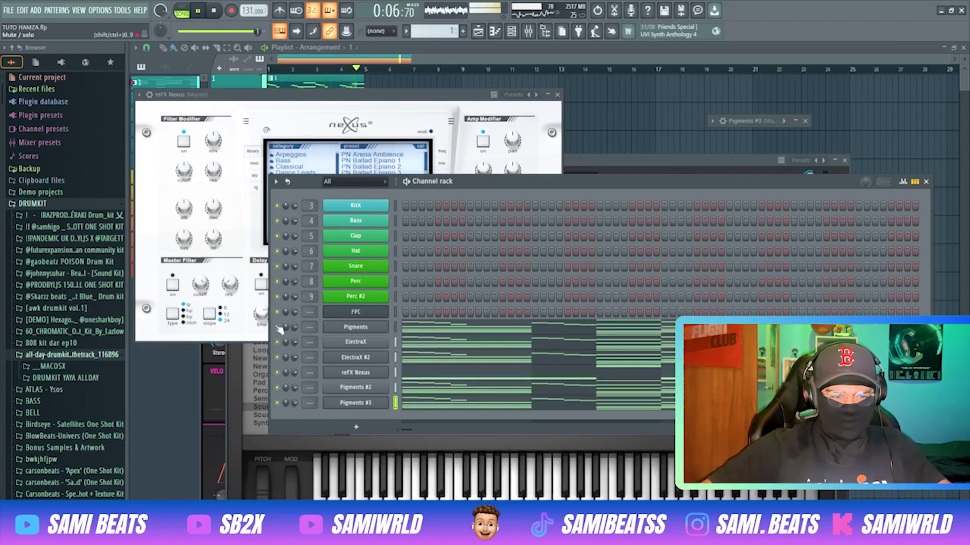
pyautogui.press('space')
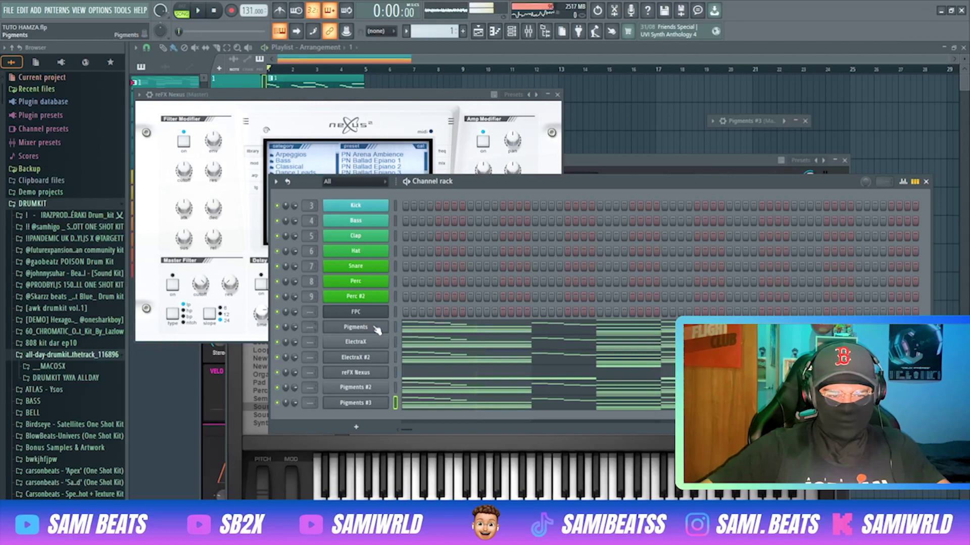
# Select the chord notes in the original Pigments piano roll and randomize their panning.
pyautogui.click(478, 332)
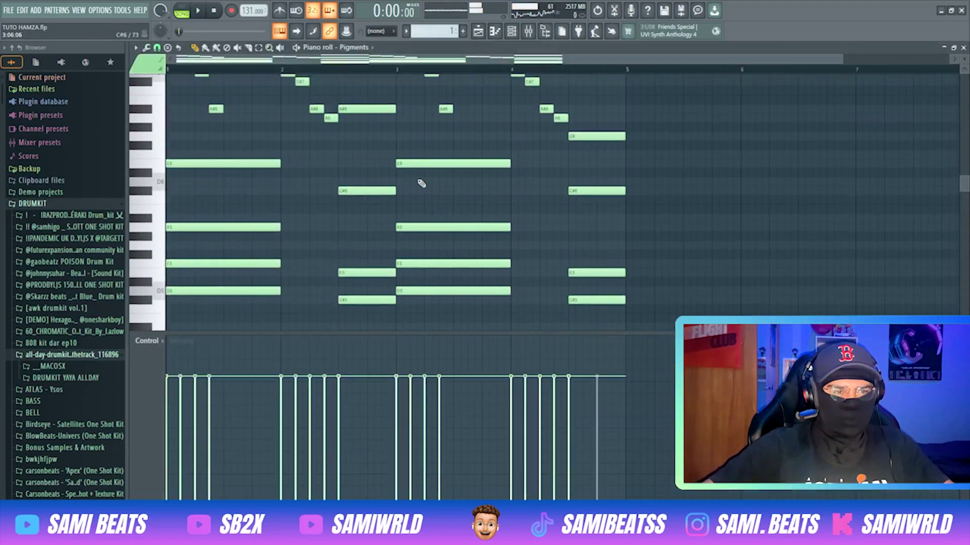
pyautogui.scroll(-2, 597, 290)
pyautogui.moveTo(620, 291); pyautogui.dragTo(148, 104)
pyautogui.scroll(3, 671, 180)
pyautogui.moveTo(655, 185); pyautogui.dragTo(598, 162)
pyautogui.hotkey('alt', 'r')
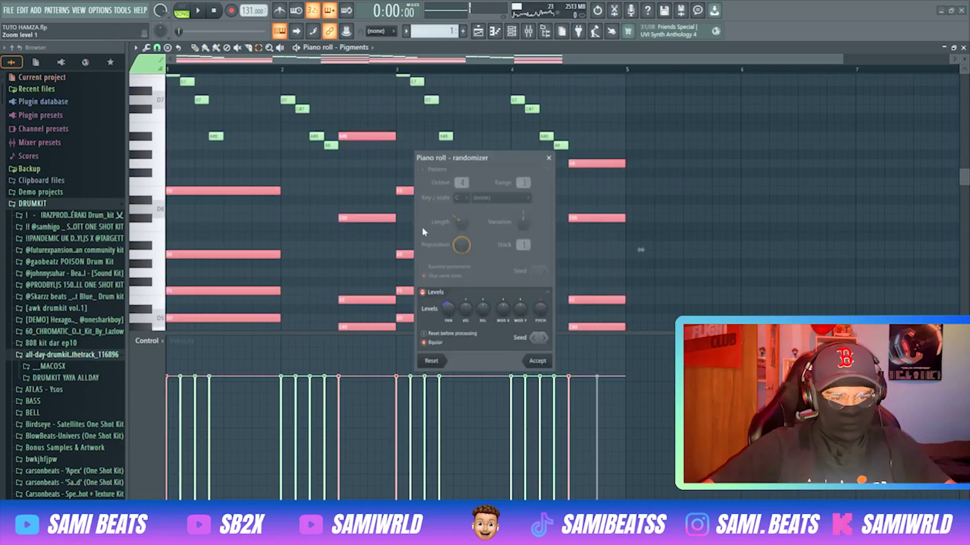
pyautogui.click(448, 308)
pyautogui.click(536, 361)
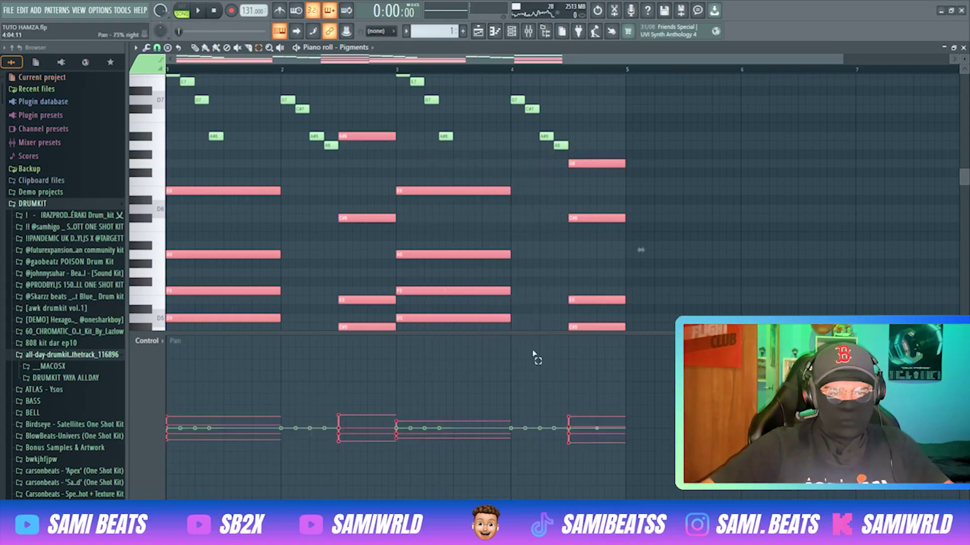
# Select the high melody notes in the Pigments piano roll and randomize their panning and velocity, with velocity at 17%.
pyautogui.scroll(4, 551, 271)
pyautogui.moveTo(558, 250); pyautogui.dragTo(504, 205)
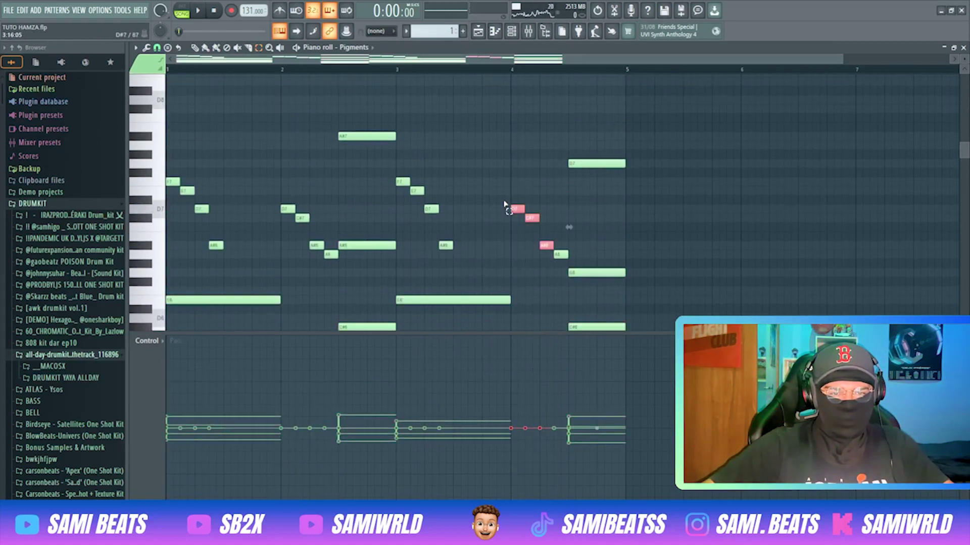
pyautogui.moveTo(331, 268); pyautogui.dragTo(167, 132)
pyautogui.moveTo(547, 147); pyautogui.dragTo(609, 189)
pyautogui.hotkey('alt', 'r')
pyautogui.moveTo(448, 309); pyautogui.dragTo(448, 353)
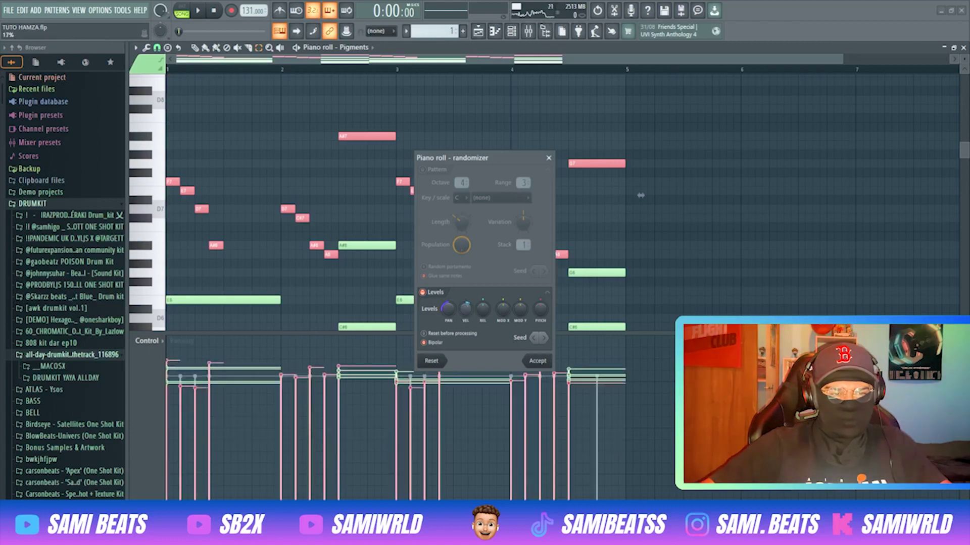
pyautogui.click(537, 361)
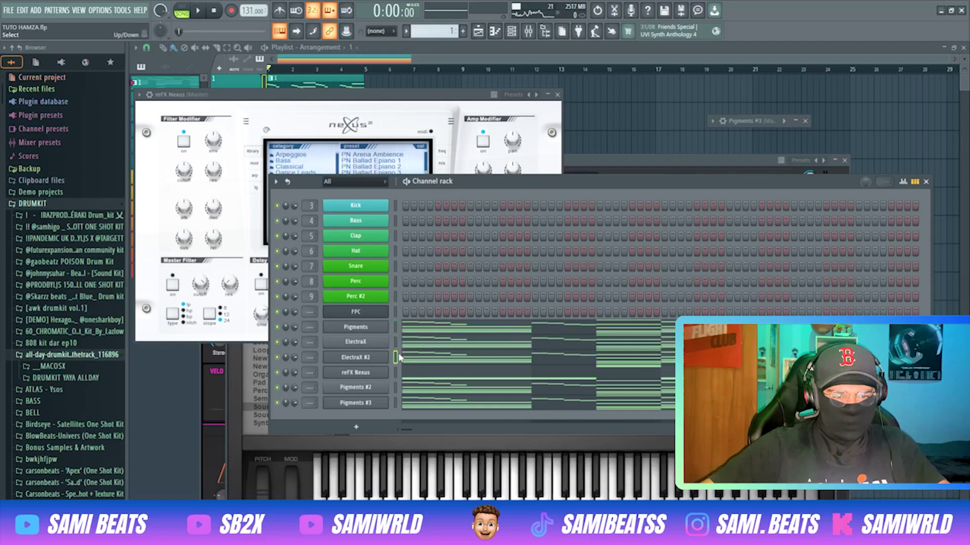
# Lower the velocity of all reFX Nexus notes by the same amount while playing the pattern.
pyautogui.click(398, 388)
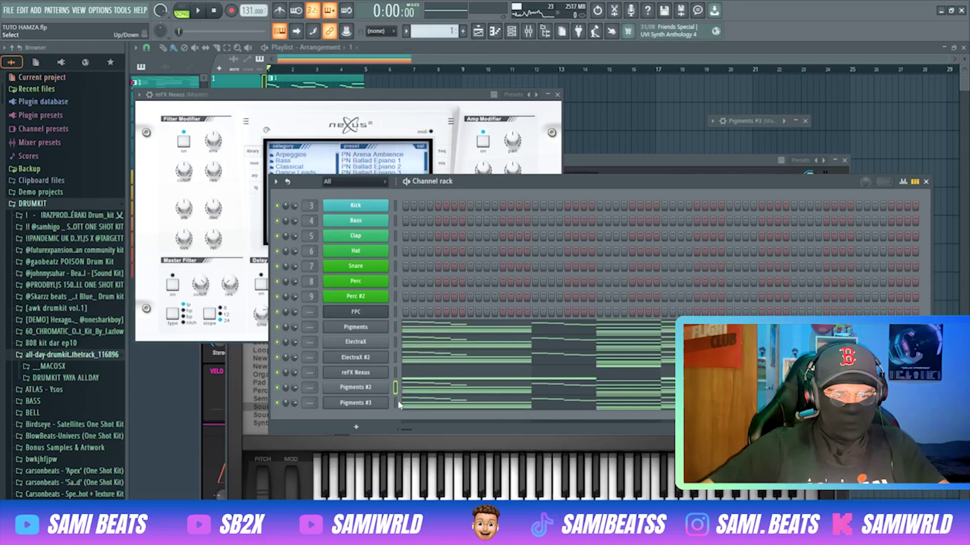
pyautogui.click(415, 375)
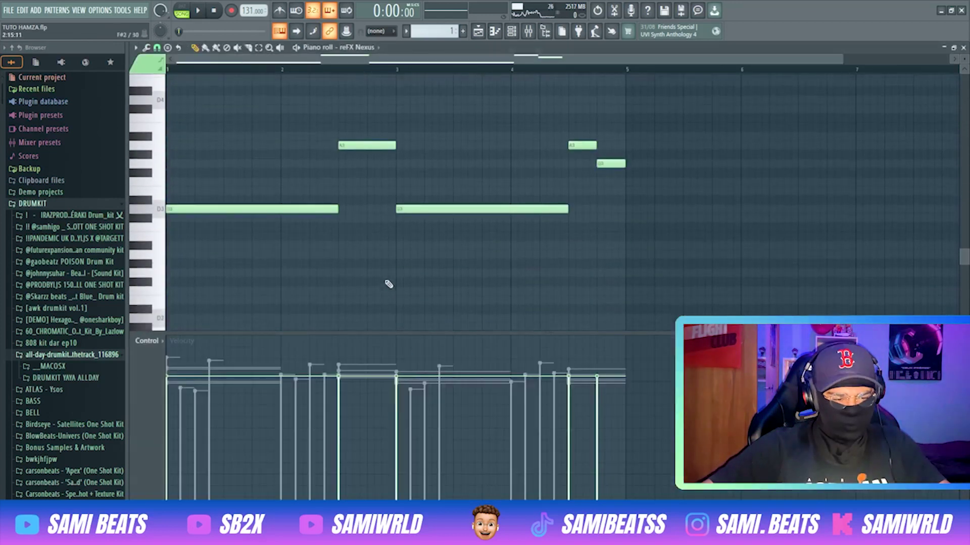
pyautogui.press('space')
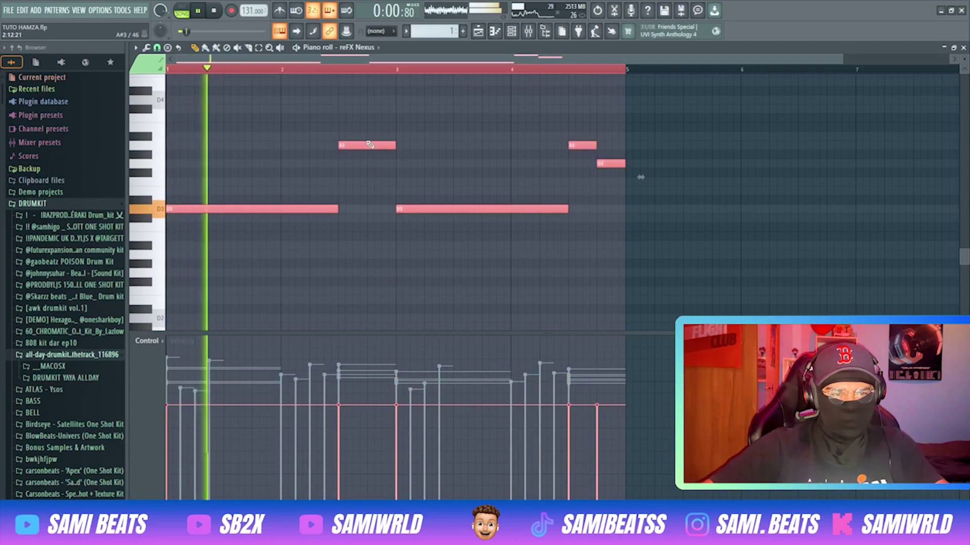
pyautogui.press('F7')
pyautogui.press('space')
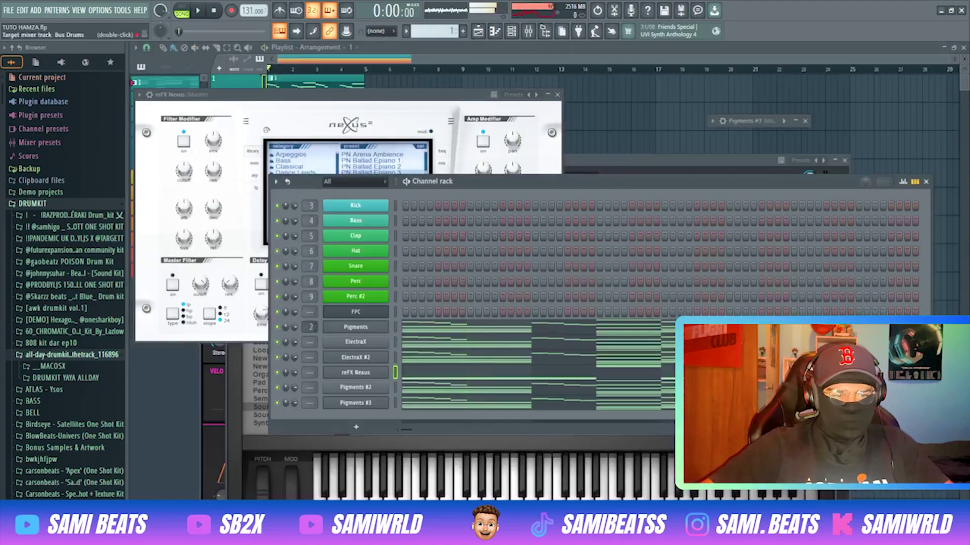
# Route Pigments, ElectraX, ElectraX #2, reFX Nexus, Pigments #2 and Pigments #3 to mixer tracks 25 through 30 during playback.
pyautogui.click(277, 327)
pyautogui.press('space')
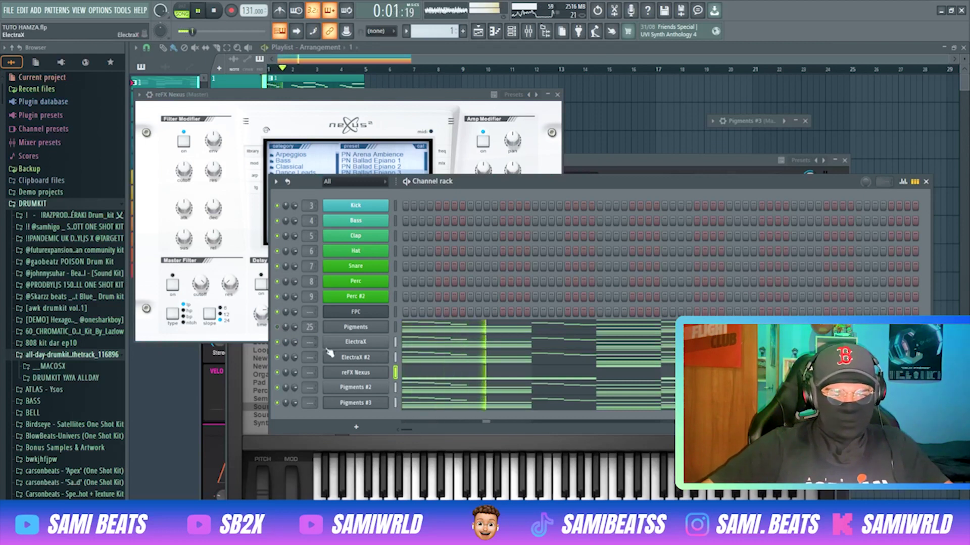
pyautogui.moveTo(309, 342); pyautogui.dragTo(309, 308)
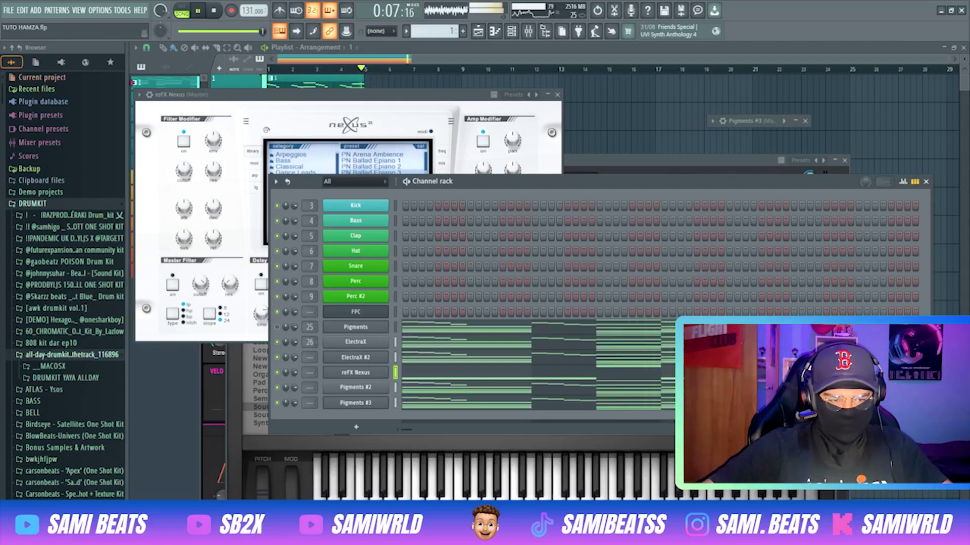
pyautogui.moveTo(310, 357); pyautogui.dragTo(310, 331)
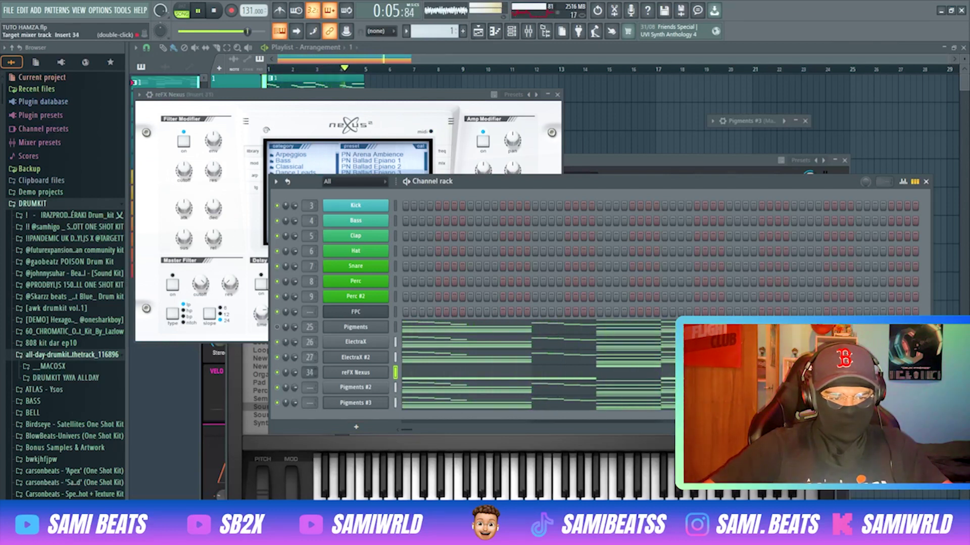
pyautogui.moveTo(310, 388); pyautogui.dragTo(309, 357)
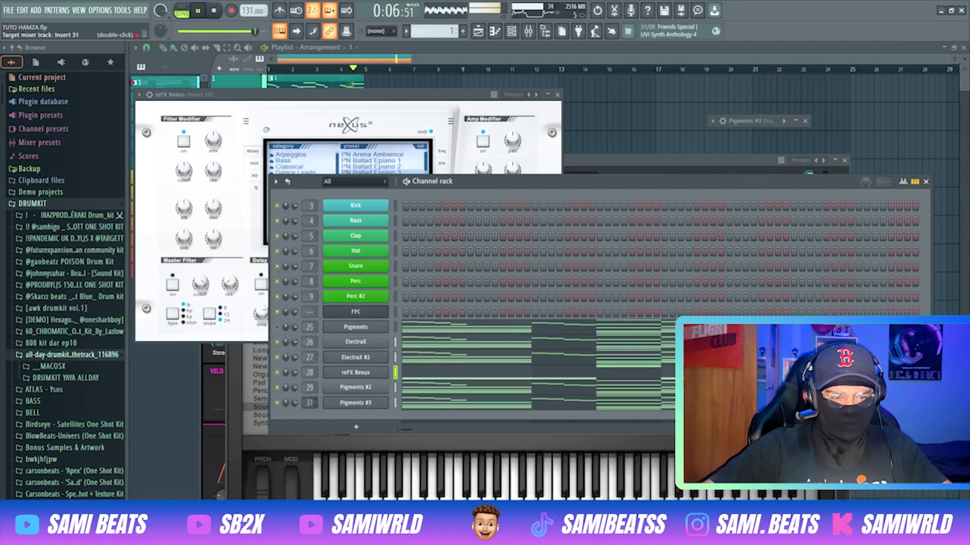
pyautogui.moveTo(309, 403); pyautogui.dragTo(310, 406)
pyautogui.press('space')
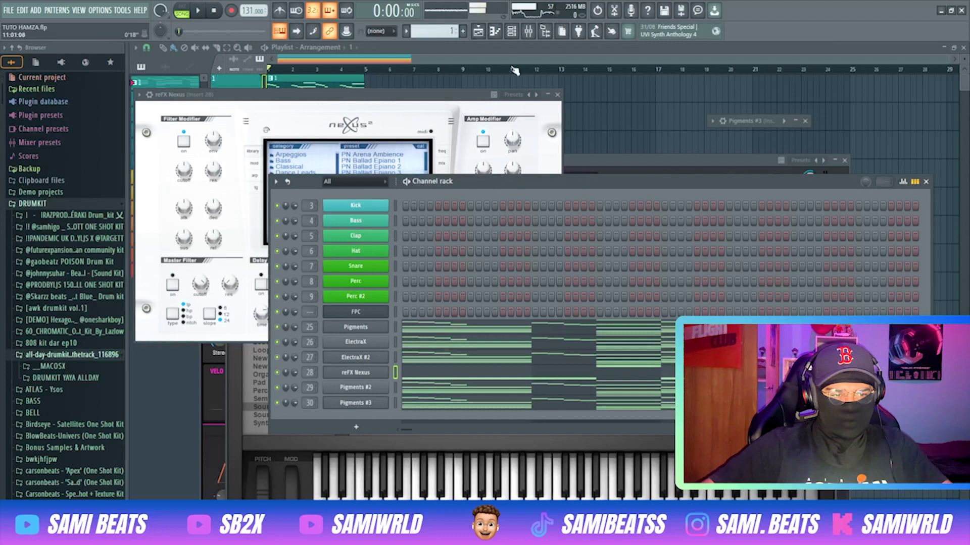
# Solo Insert 25 in the mixer and lower its volume while listening to the Pigments layer.
pyautogui.click(511, 31)
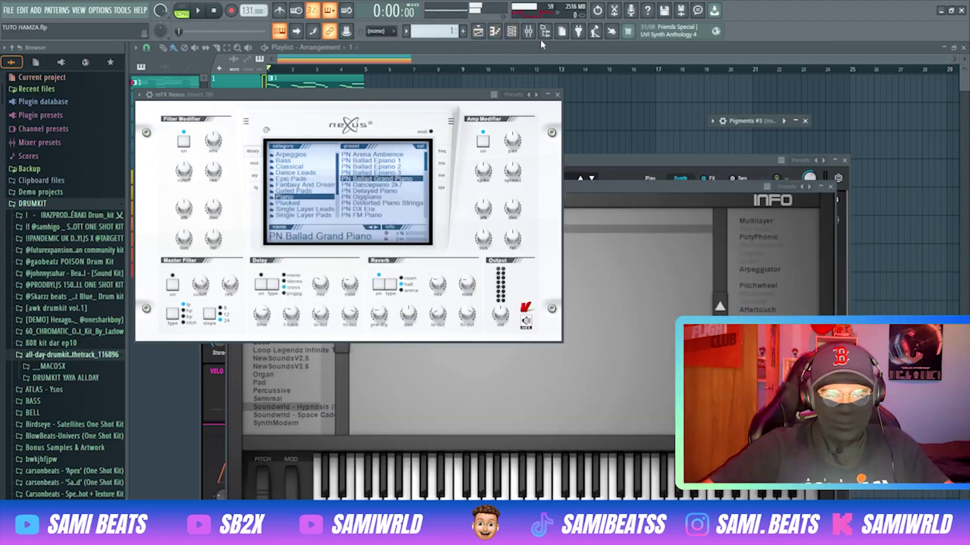
pyautogui.press('F9')
pyautogui.click(727, 196)
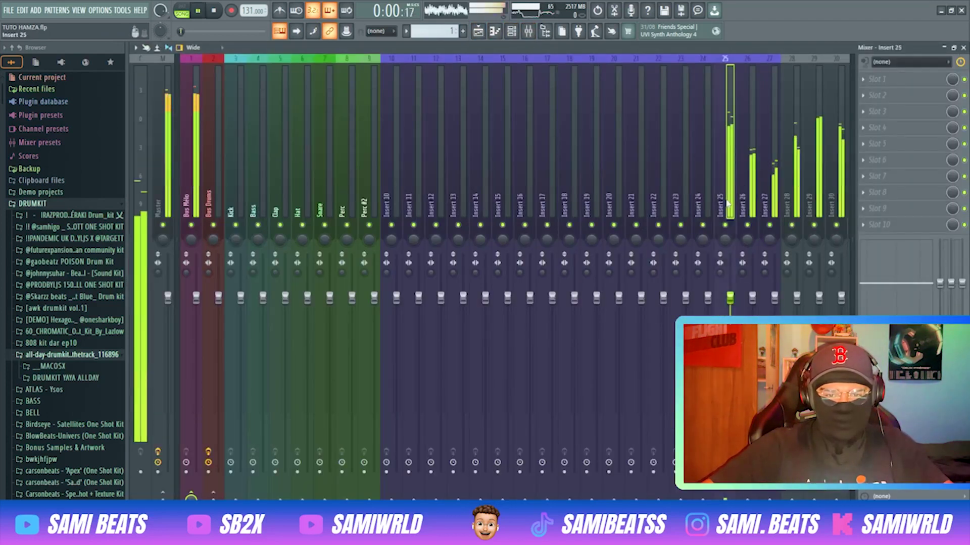
pyautogui.rightClick(724, 225)
pyautogui.moveTo(730, 298); pyautogui.dragTo(729, 337)
pyautogui.press('space')
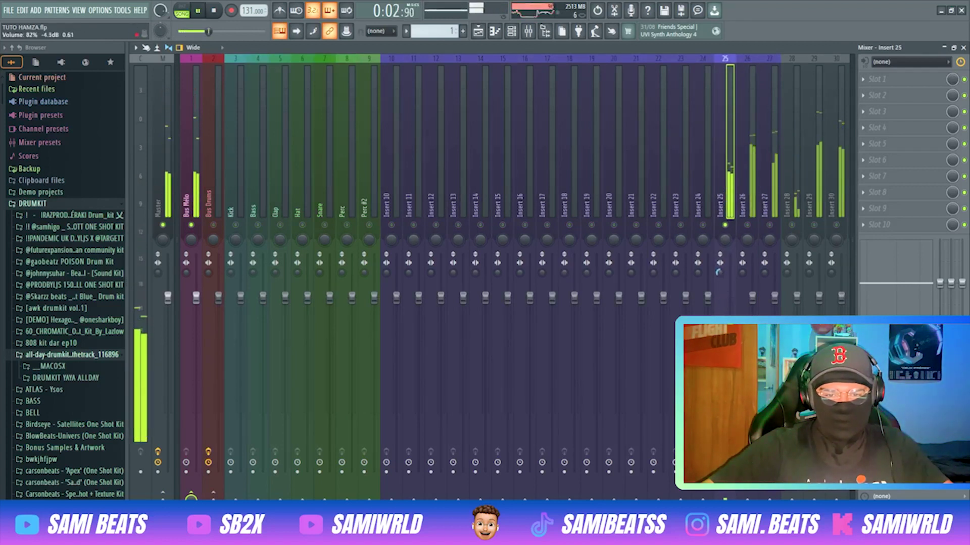
pyautogui.moveTo(730, 327); pyautogui.dragTo(730, 324)
pyautogui.press('space')
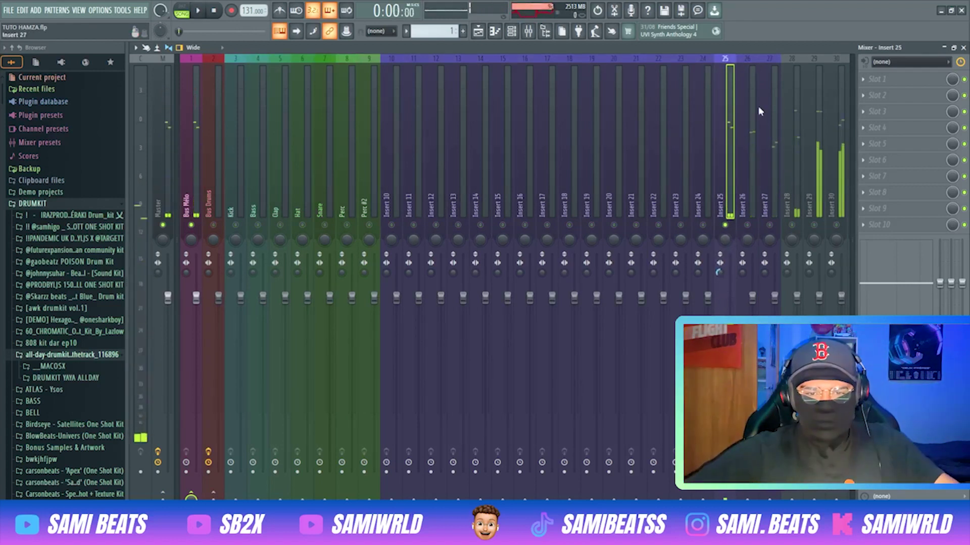
pyautogui.press('space')
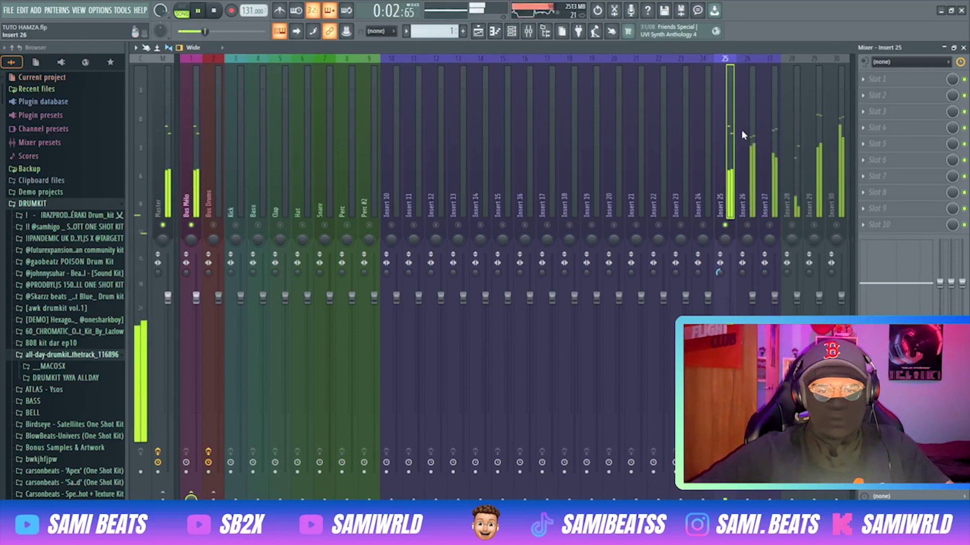
# Reset Insert 25's volume to its default level and arm the track for audio recording.
pyautogui.press('F9')
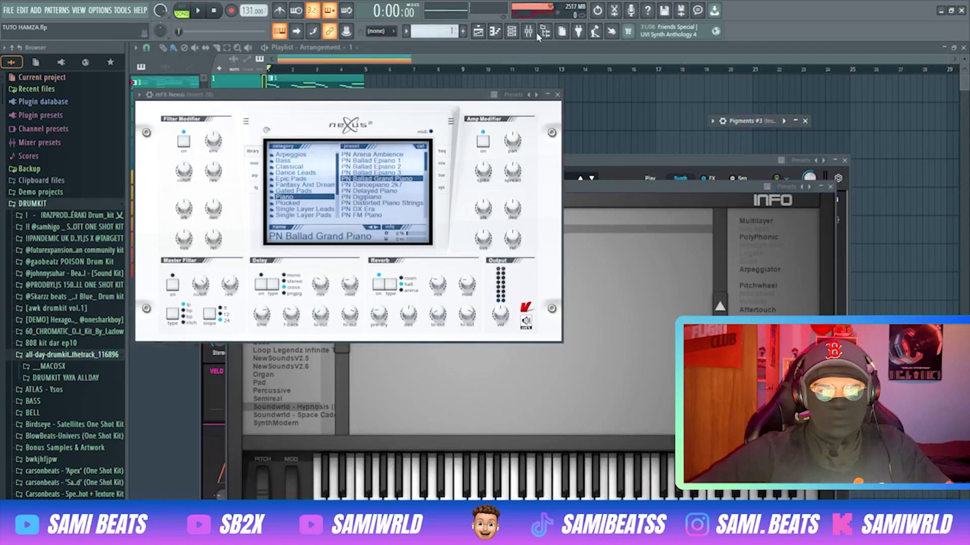
pyautogui.click(536, 33)
pyautogui.click(728, 306)
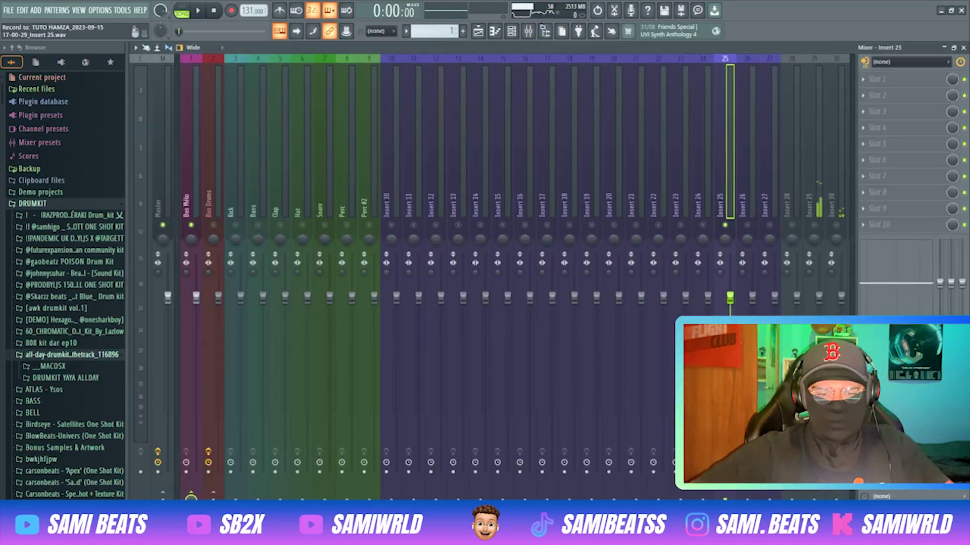
# Record Insert 25 as an audio clip in the playlist and play it back with playlist track 1 muted.
pyautogui.press('F9')
pyautogui.press('F12')
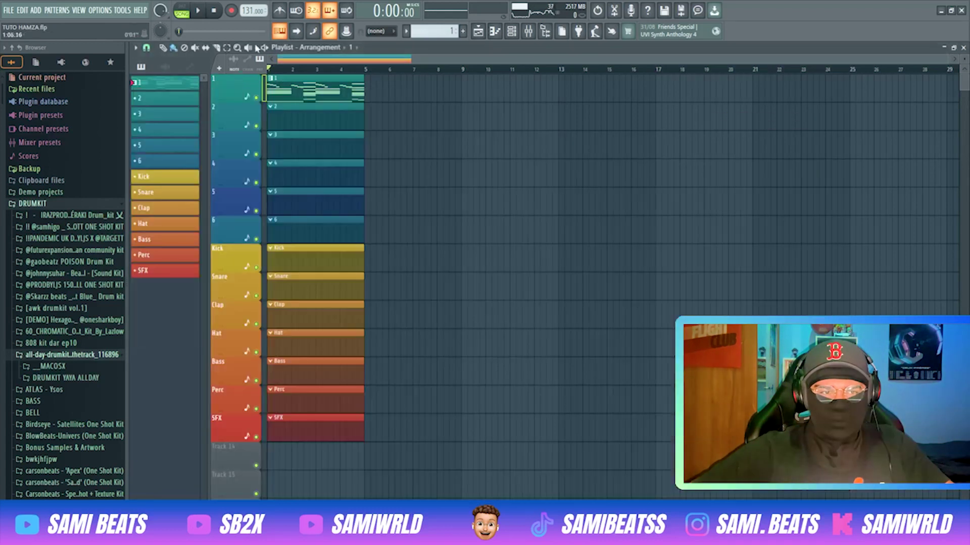
pyautogui.click(529, 31)
pyautogui.click(528, 31)
pyautogui.press('space')
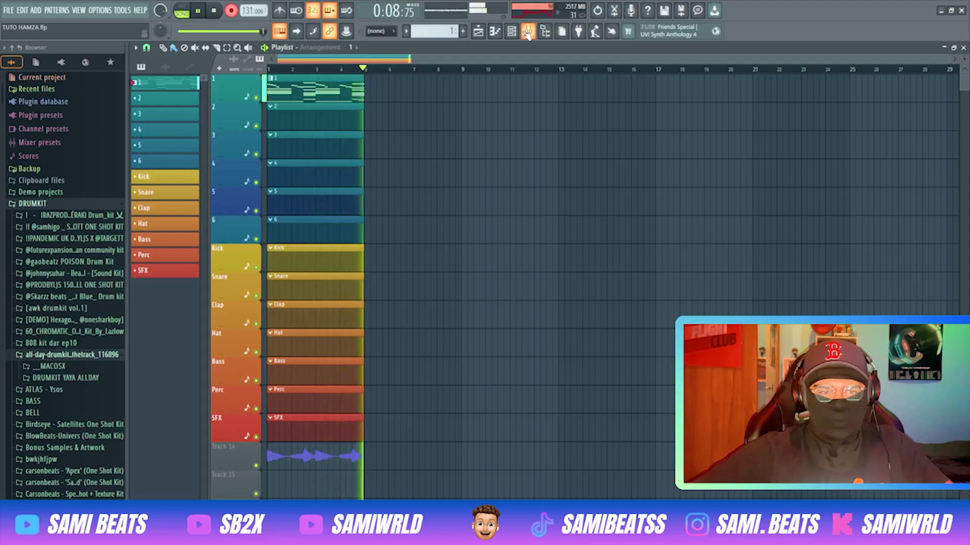
pyautogui.click(264, 69)
pyautogui.click(256, 97)
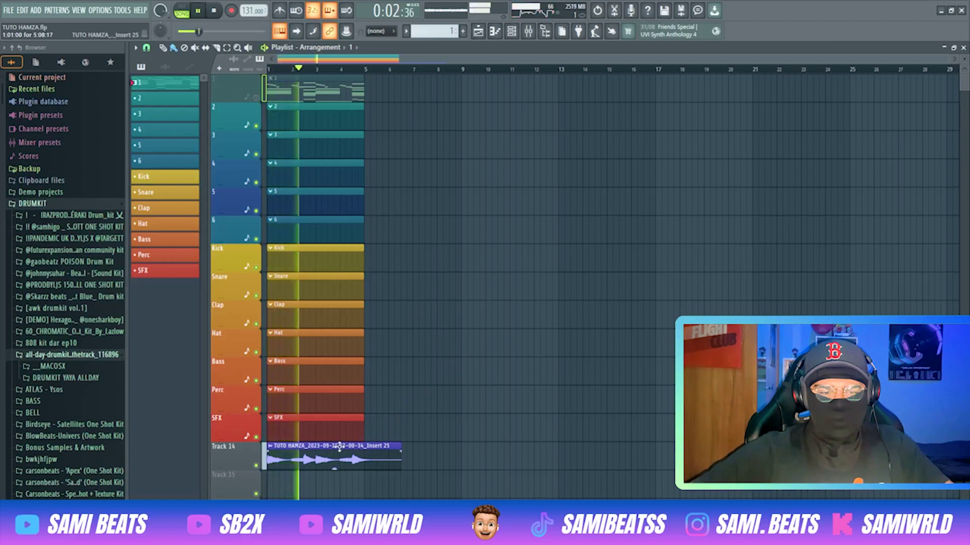
# Clear all notes of the original Pigments channel from pattern 1.
pyautogui.doubleClick(330, 92)
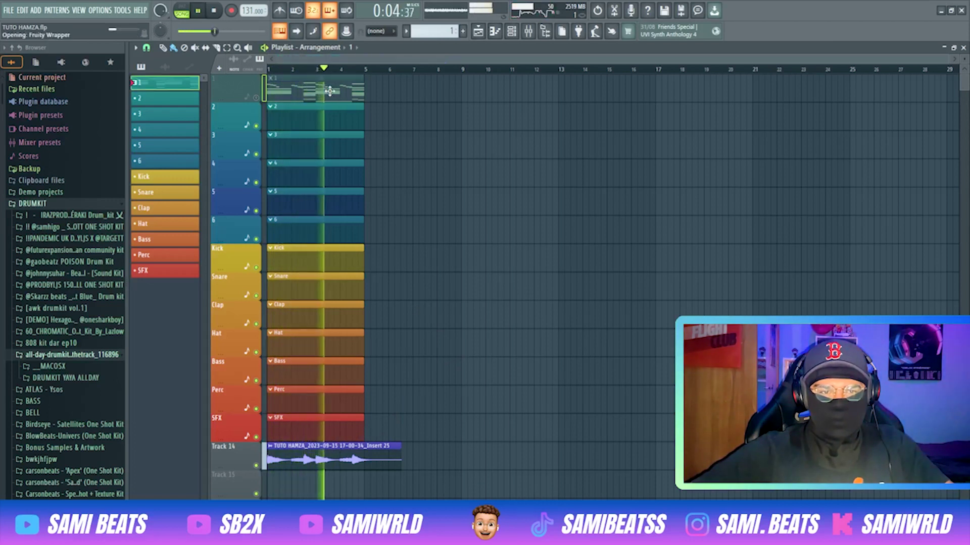
pyautogui.click(494, 31)
pyautogui.click(511, 31)
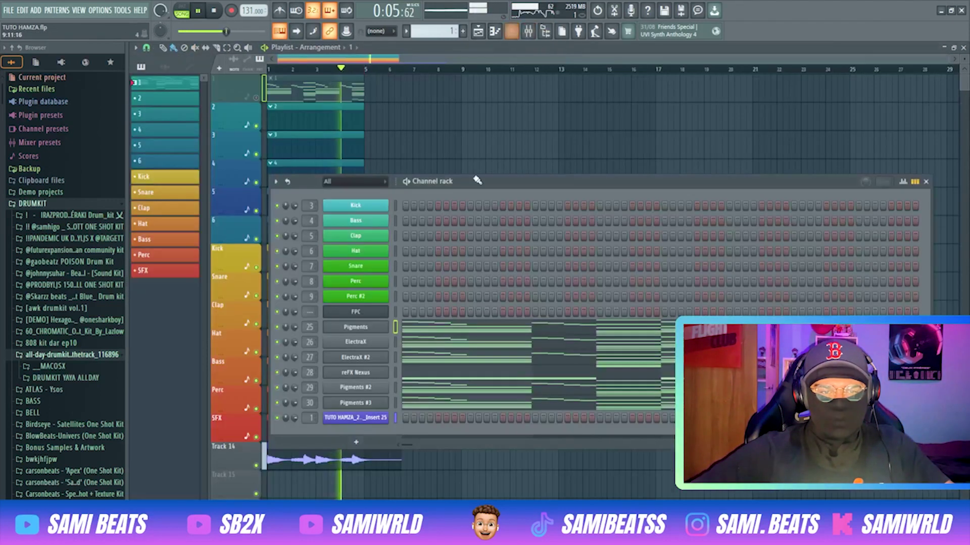
pyautogui.click(430, 325)
pyautogui.hotkey('ctrl', 'a')
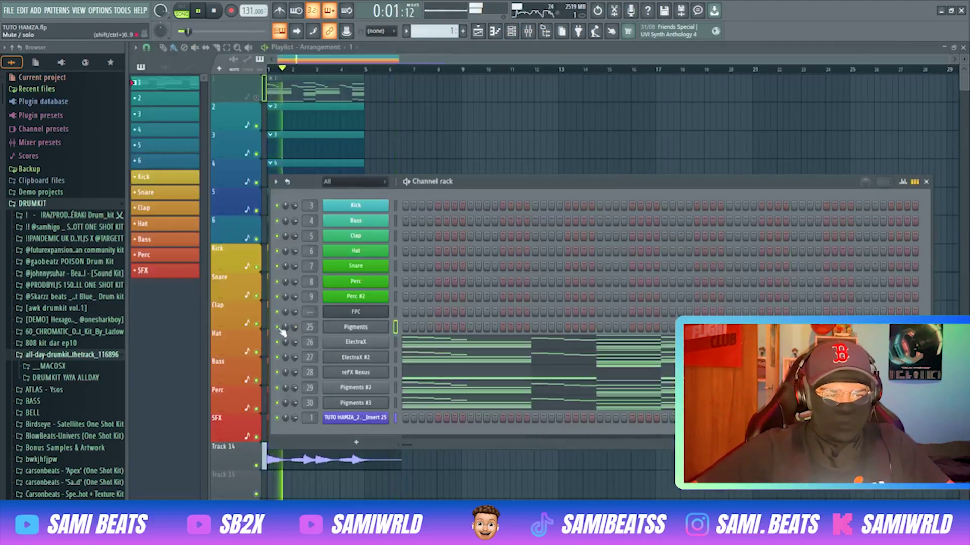
# Unmute playlist track 1, route the recorded audio clip to mixer track 25 and loop the first four bars.
pyautogui.press('F6')
pyautogui.click(293, 461)
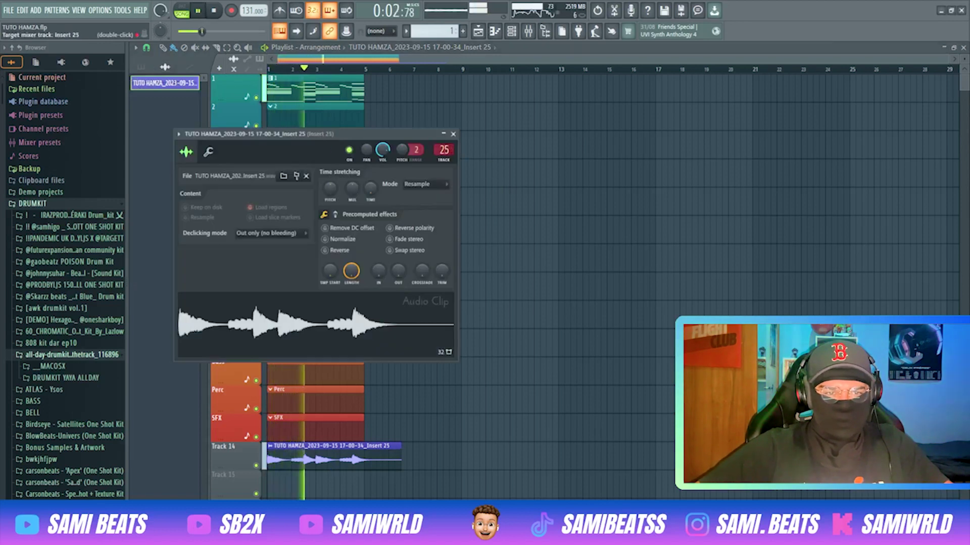
pyautogui.press('F9')
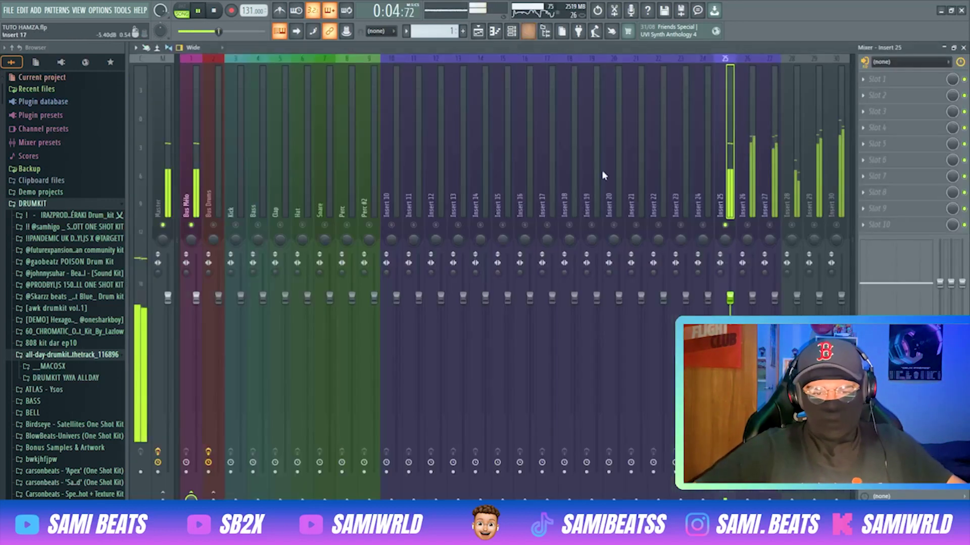
pyautogui.press('F9')
pyautogui.moveTo(366, 69); pyautogui.dragTo(268, 69)
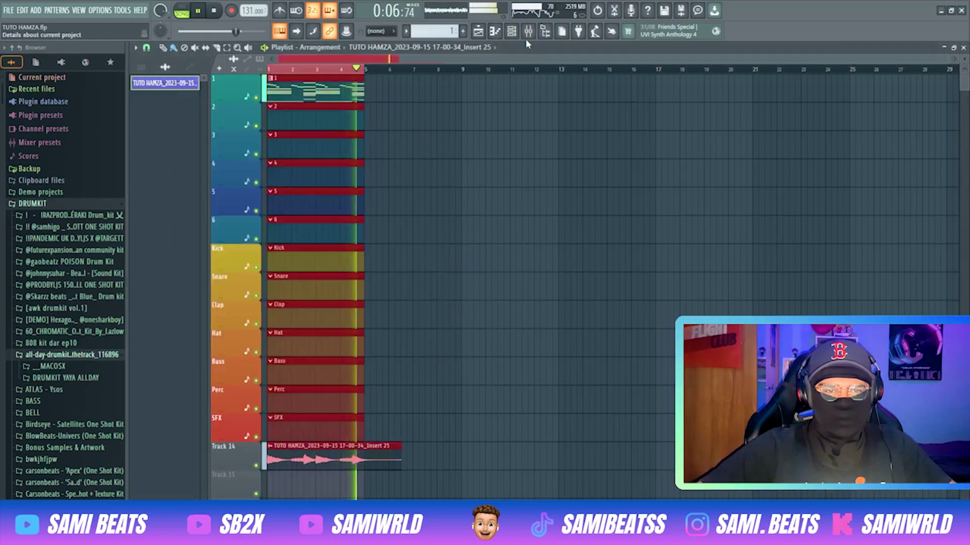
# Lower Insert 25's volume, adjust its stereo separation and add Fruity Reeverb 2 in slot 10 with a 3-second decay time.
pyautogui.click(539, 32)
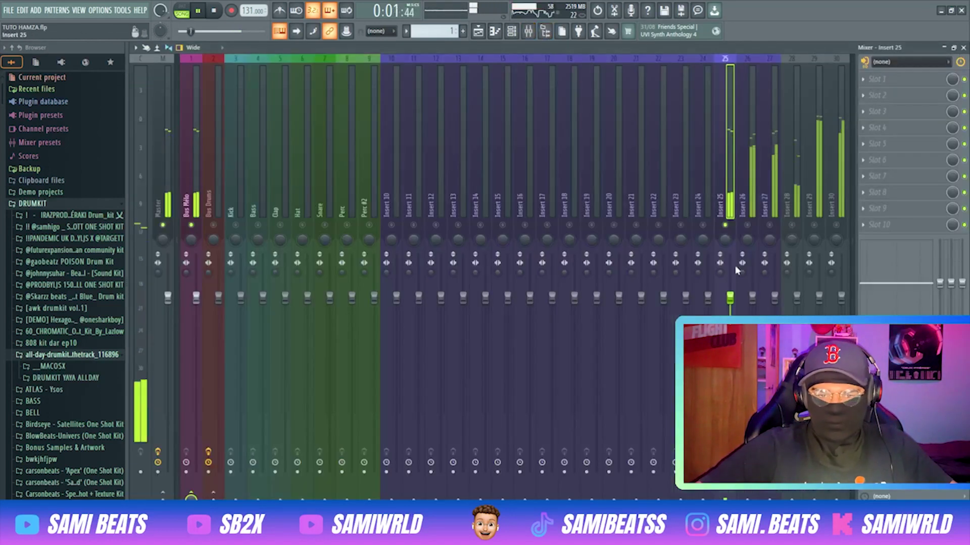
pyautogui.moveTo(720, 273); pyautogui.dragTo(720, 285)
pyautogui.click(879, 226)
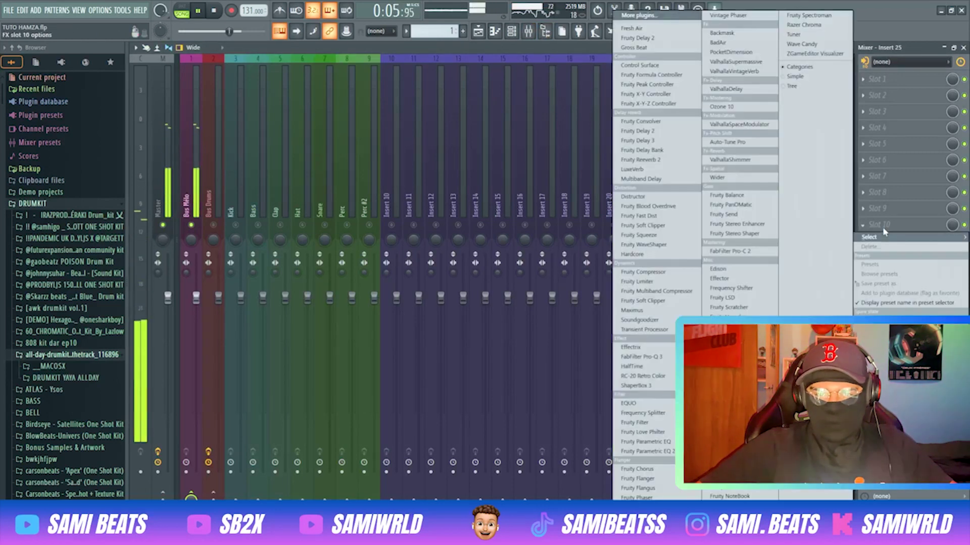
pyautogui.click(646, 160)
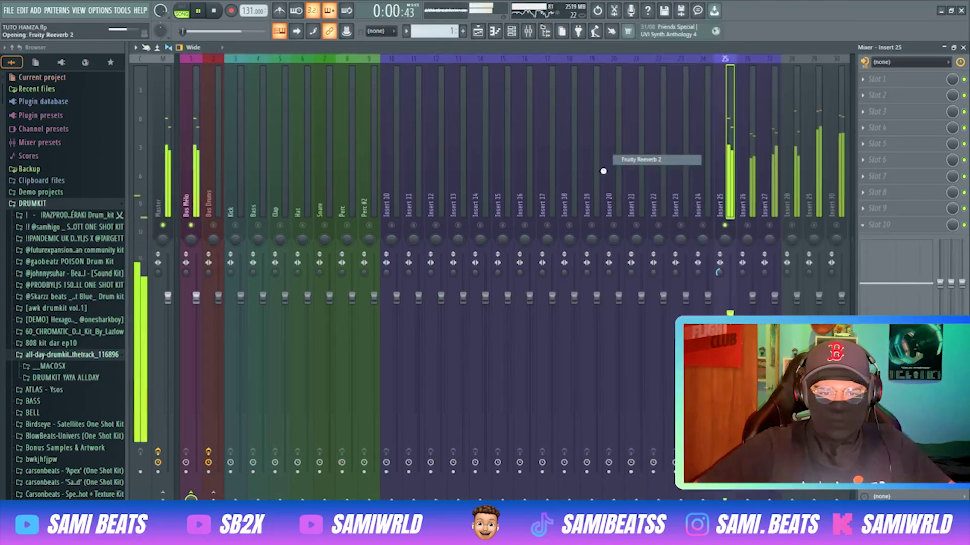
pyautogui.moveTo(459, 194); pyautogui.dragTo(458, 184)
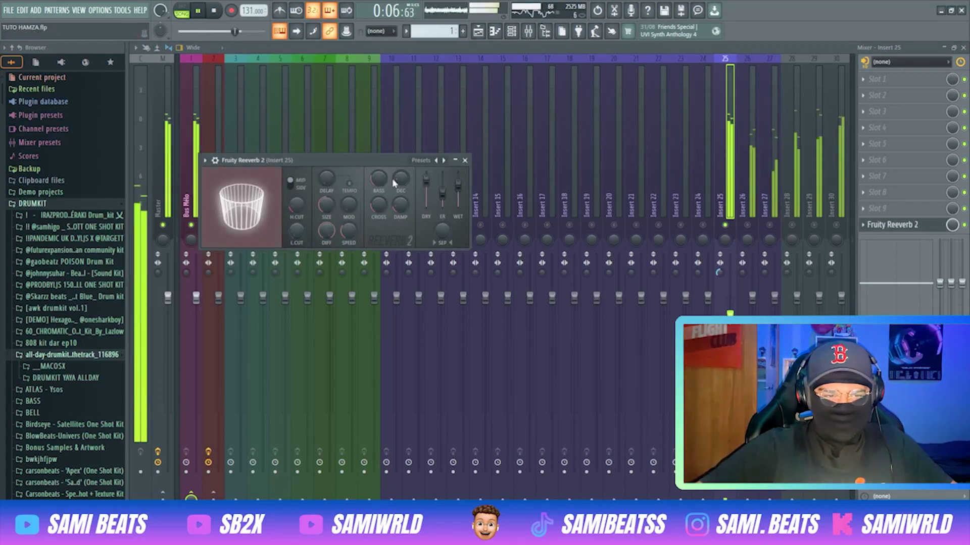
pyautogui.moveTo(401, 179); pyautogui.dragTo(400, 175)
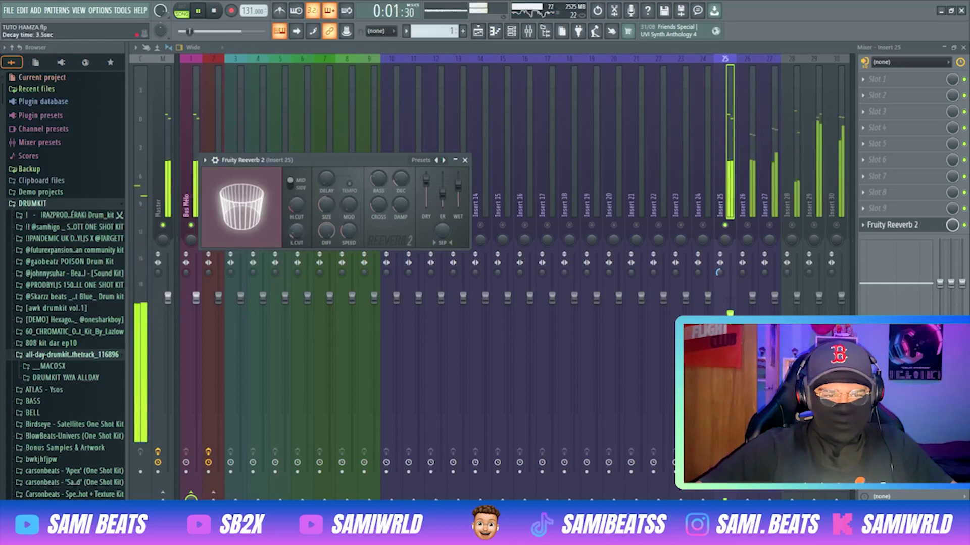
# Add Fruity Delay 2 in slot 9 of Insert 25 with the Stereo effect preset and set its input volume to 50.
pyautogui.click(877, 208)
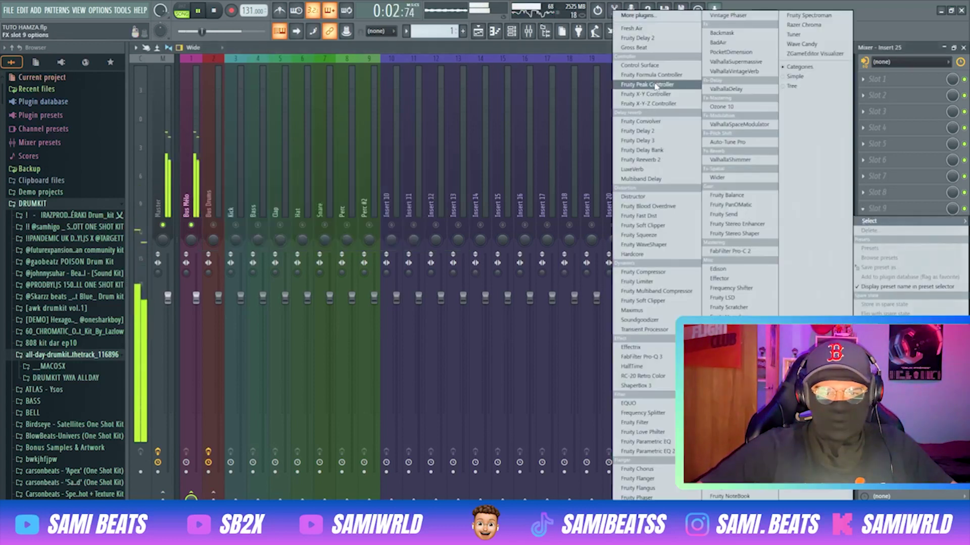
pyautogui.click(656, 39)
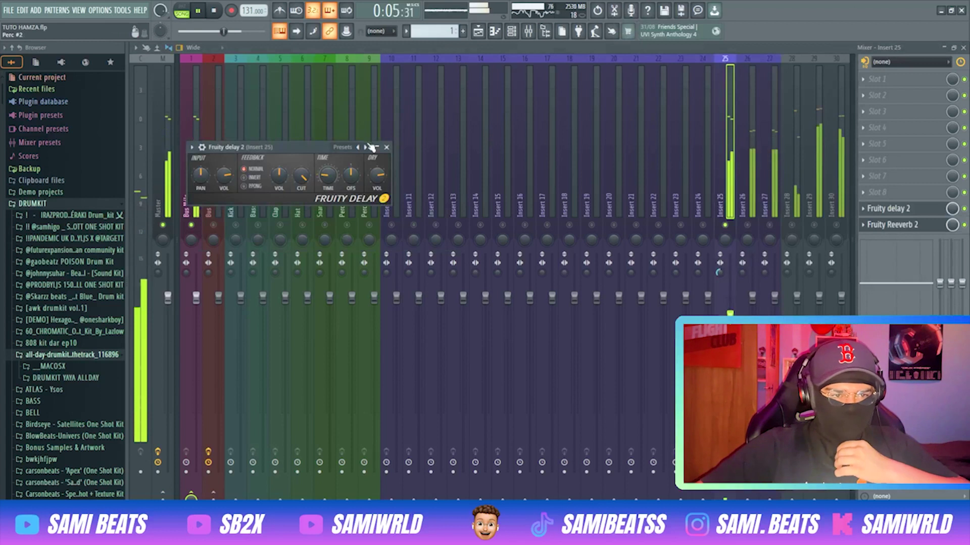
pyautogui.click(370, 147)
pyautogui.click(398, 170)
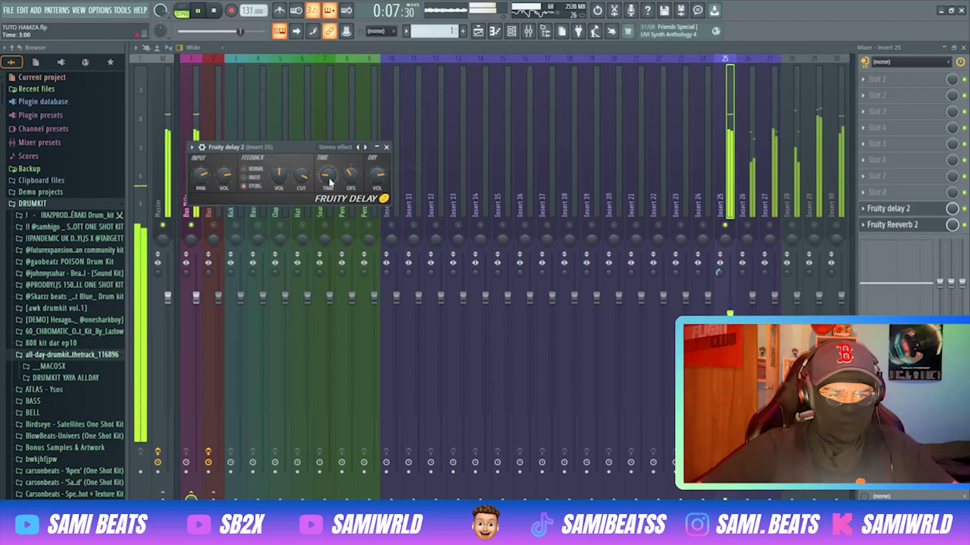
pyautogui.rightClick(236, 180)
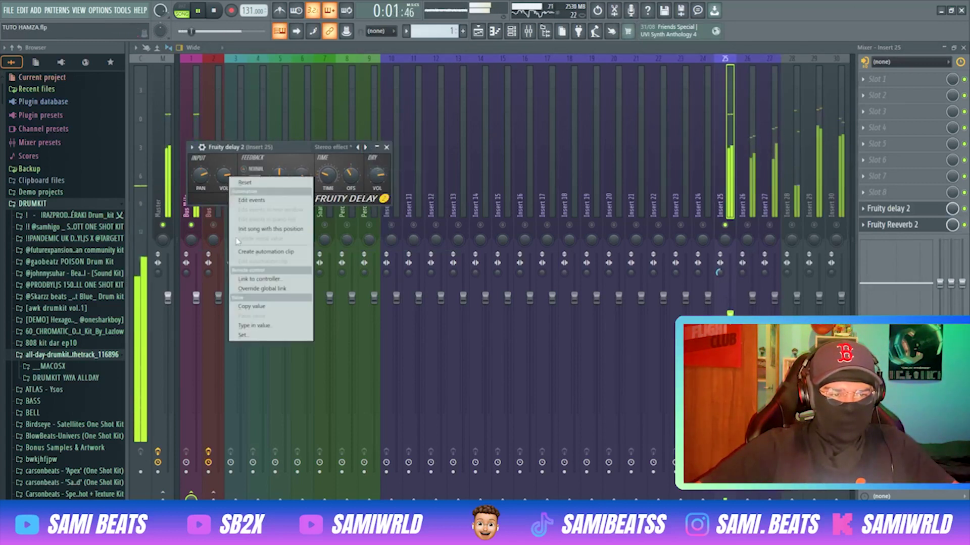
pyautogui.click(251, 323)
pyautogui.write('50')
pyautogui.press('Return')
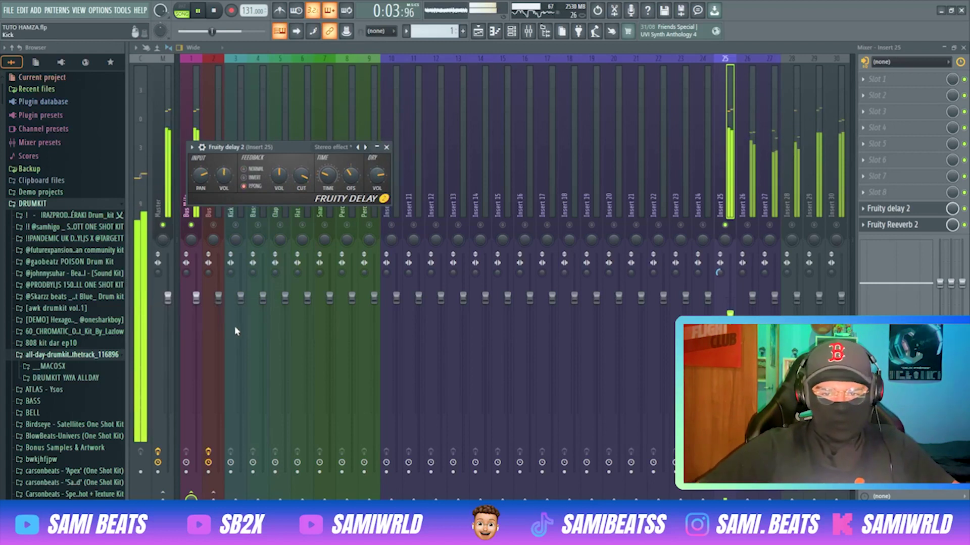
# Add Fruity Chorus in slot 8 of Insert 25 and step through its presets to CE Chorus.
pyautogui.click(886, 191)
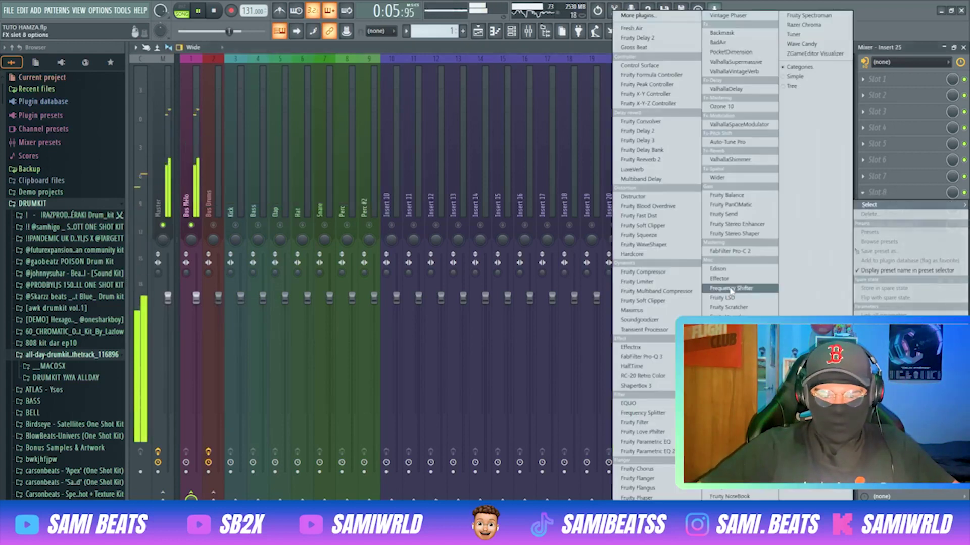
pyautogui.click(638, 469)
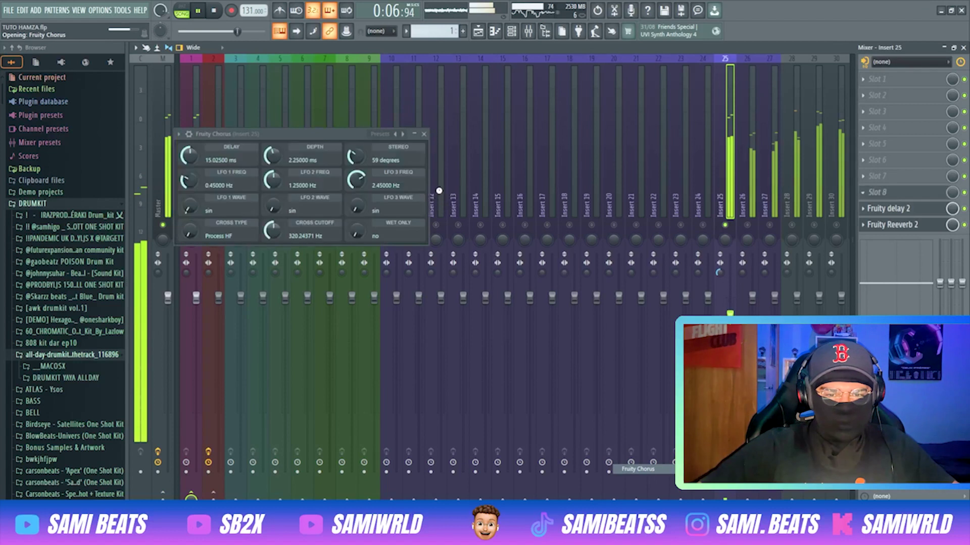
pyautogui.click(405, 134)
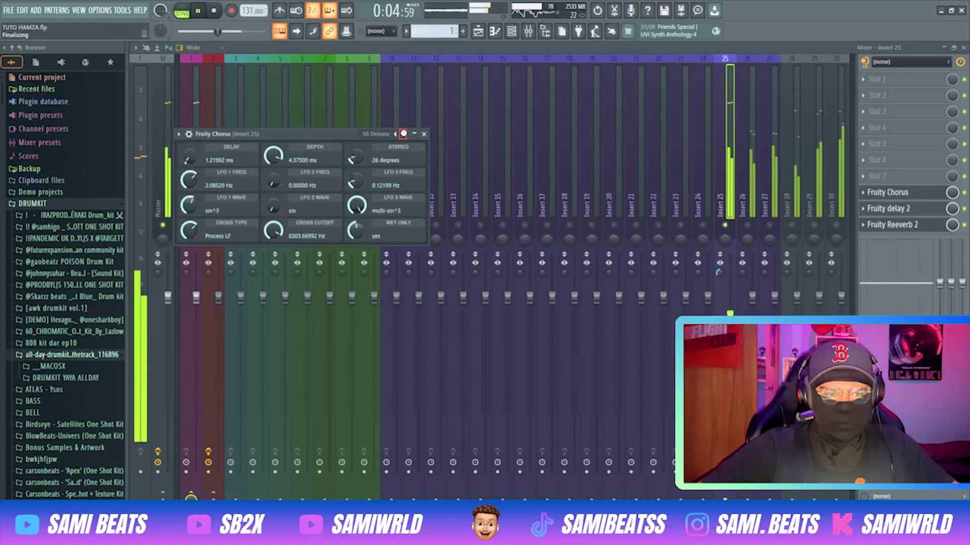
pyautogui.click(404, 134)
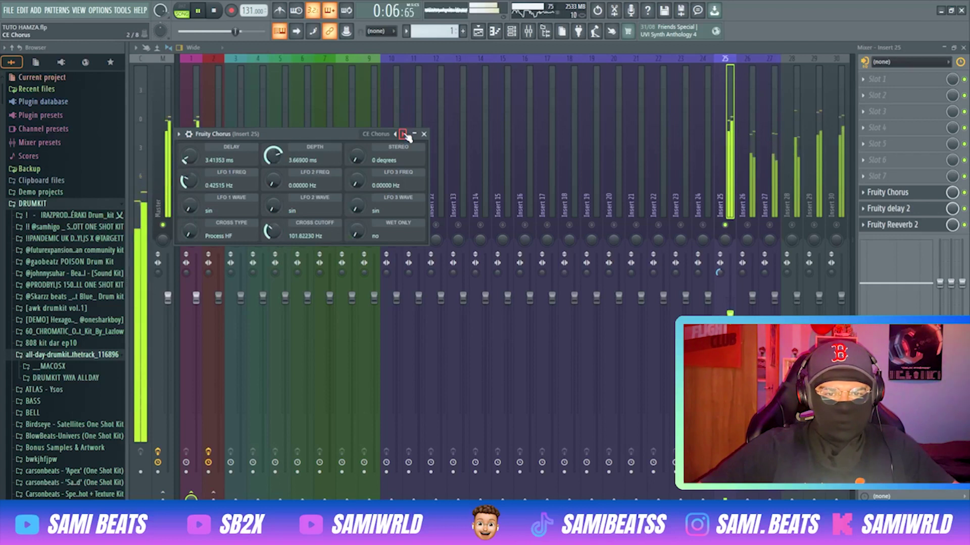
# Lower Insert 25's volume to 77%, and unmute Insert 26 with its volume at 95% and its stereo separation adjusted.
pyautogui.moveTo(730, 317); pyautogui.dragTo(730, 325)
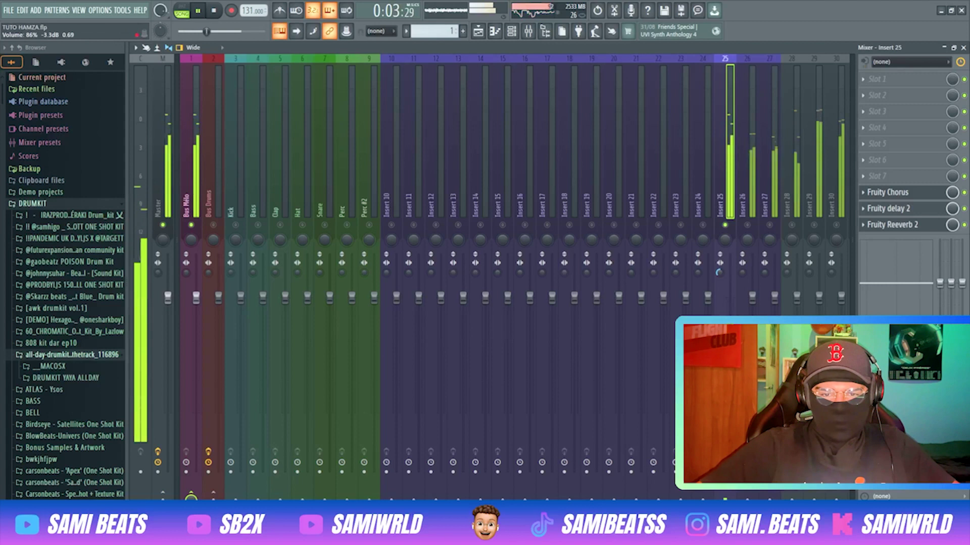
pyautogui.click(748, 209)
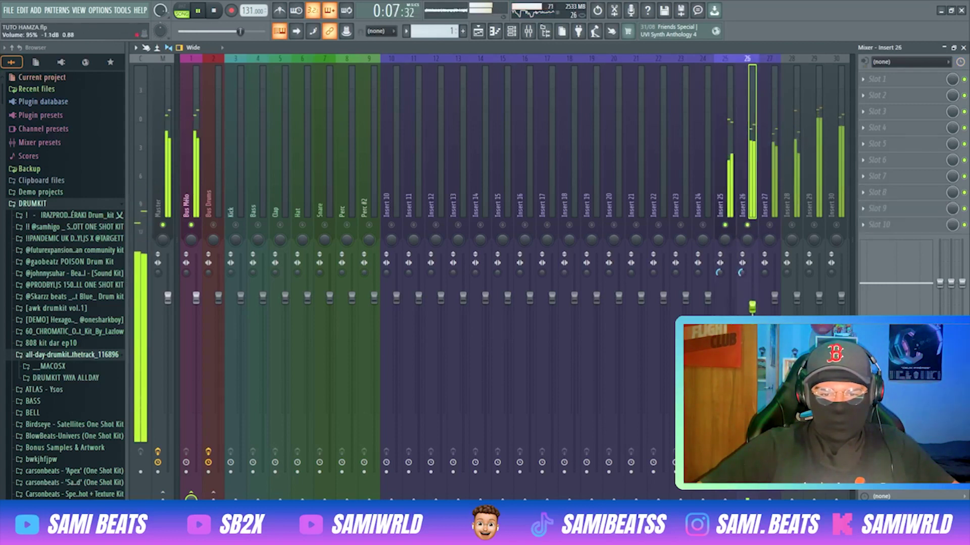
pyautogui.moveTo(730, 323); pyautogui.dragTo(730, 338)
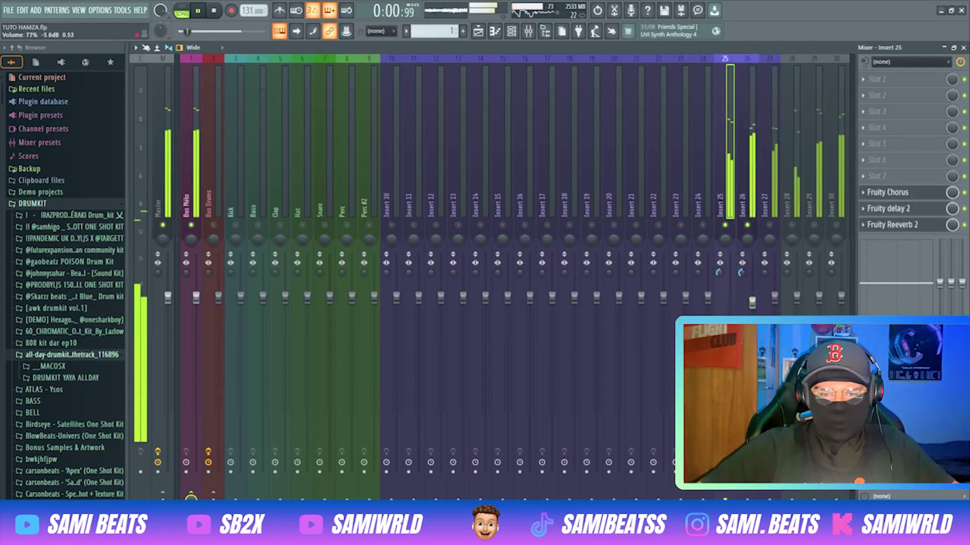
pyautogui.click(746, 201)
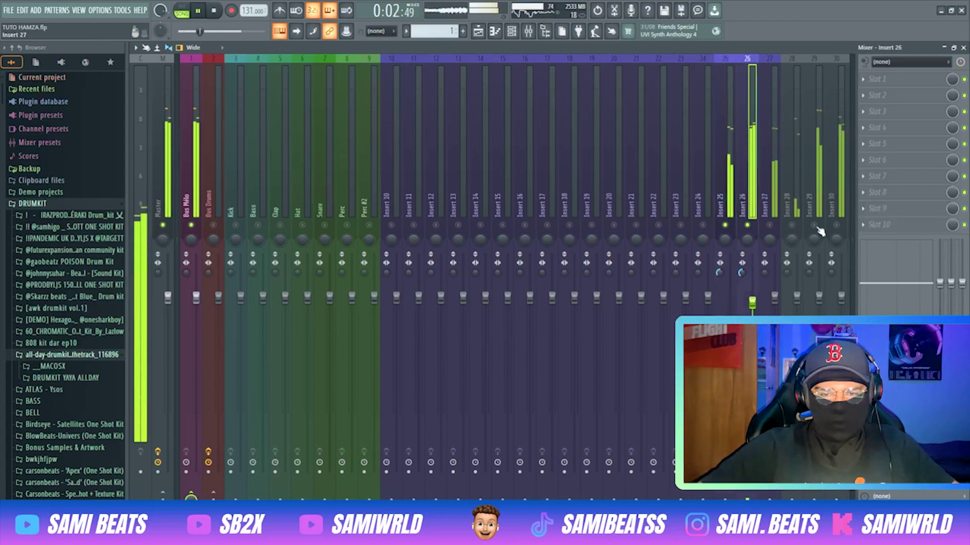
pyautogui.click(885, 229)
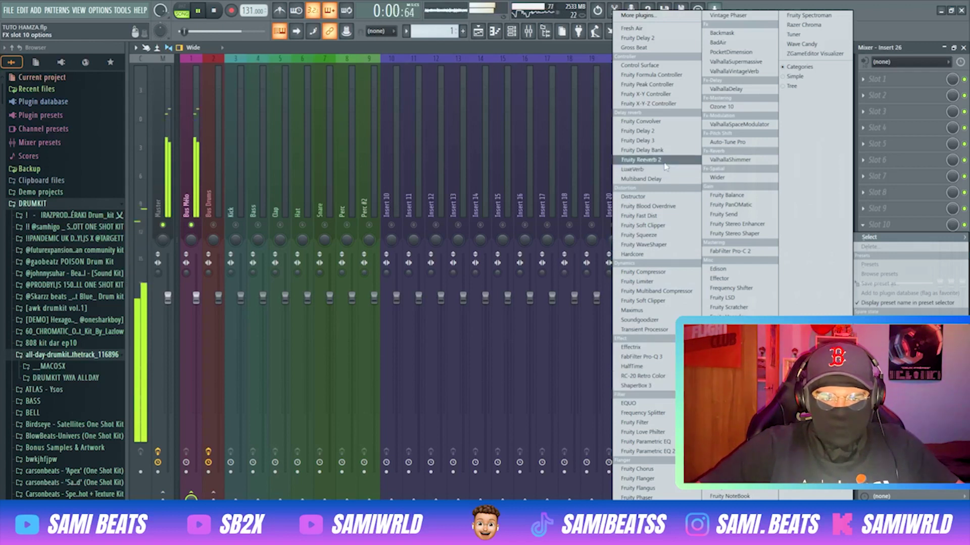
# Add Fruity Parametric EQ 2 in slot 7 of Insert 25 and turn band 1 into a steep low cut.
pyautogui.click(722, 206)
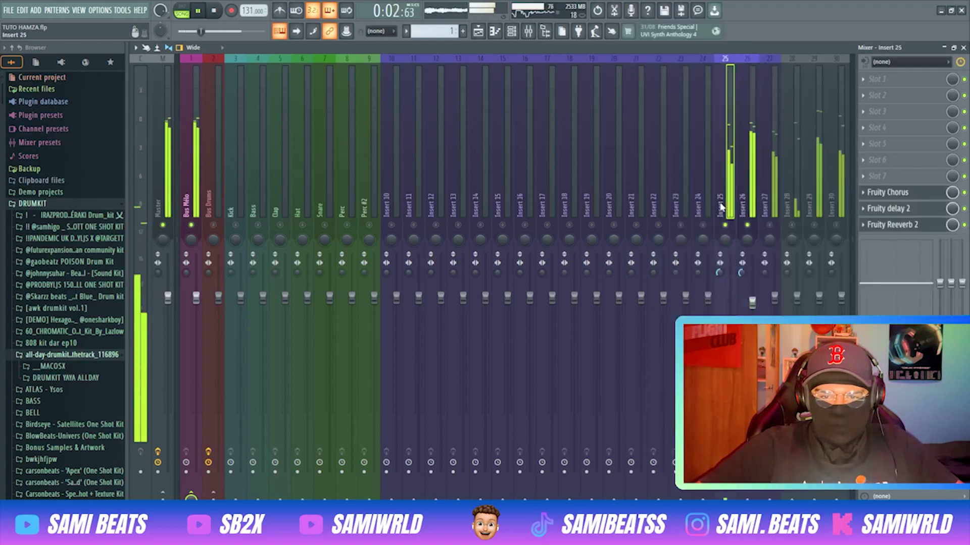
pyautogui.click(889, 175)
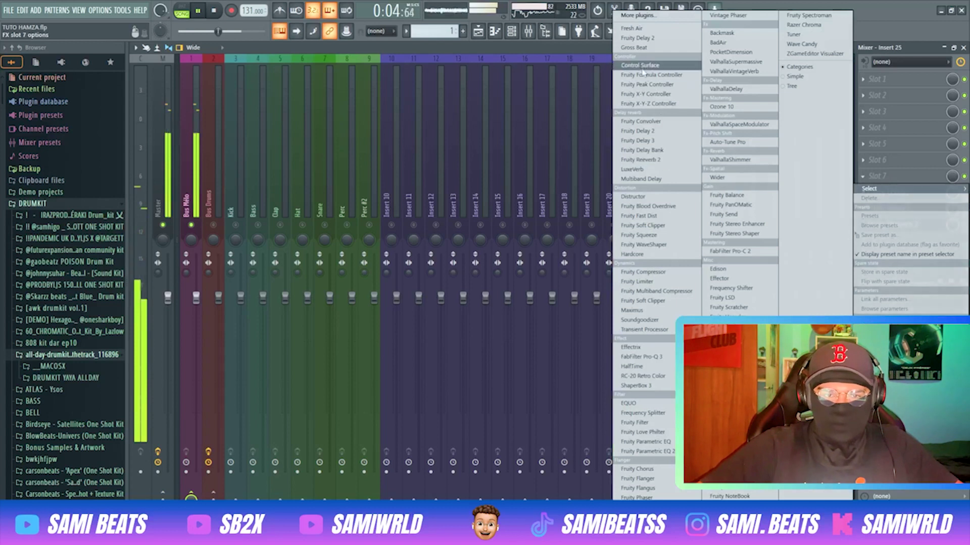
pyautogui.click(646, 451)
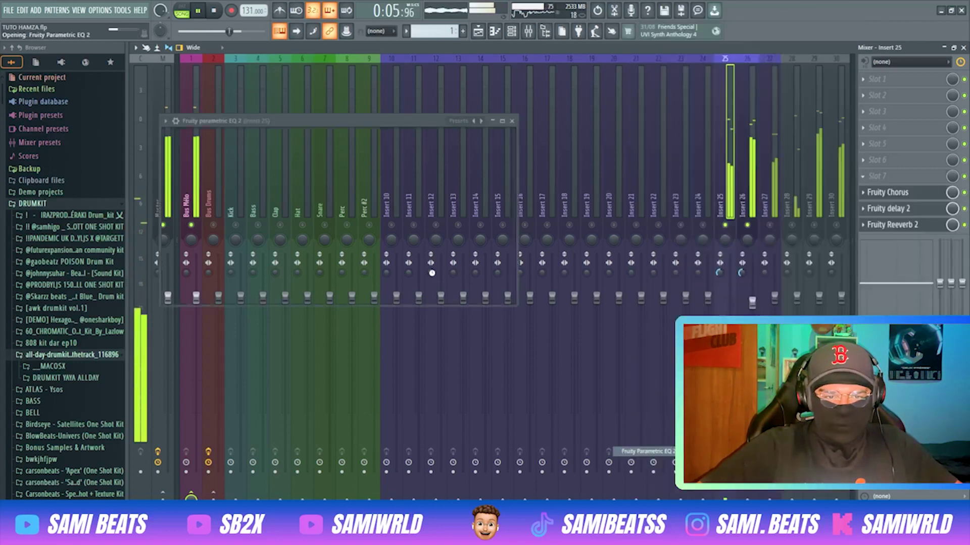
pyautogui.rightClick(207, 206)
pyautogui.moveTo(224, 242)
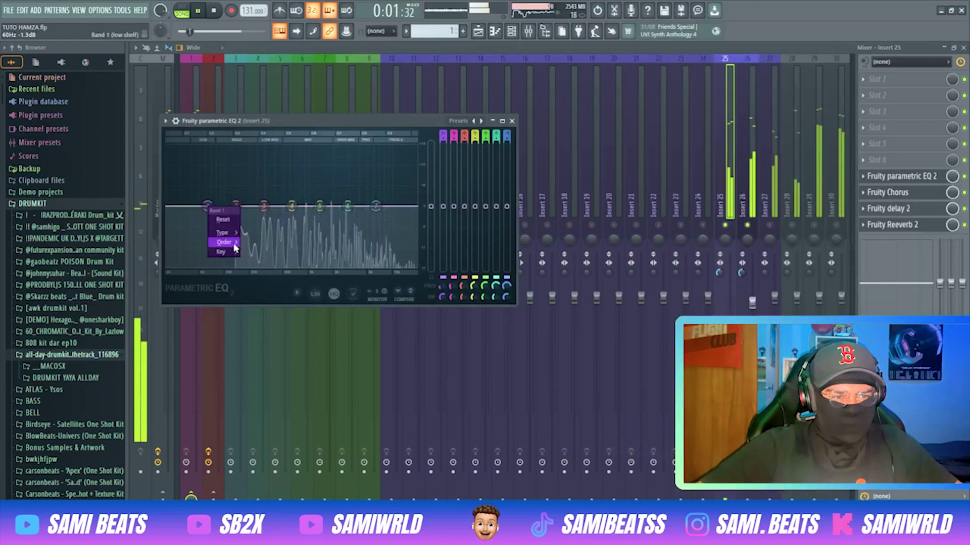
pyautogui.click(257, 252)
pyautogui.moveTo(207, 206); pyautogui.dragTo(249, 265)
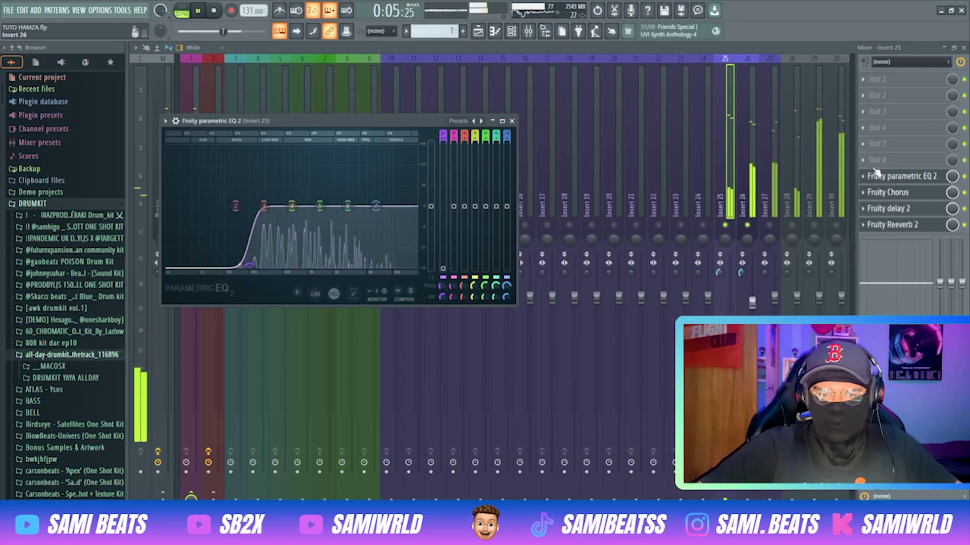
# Move Insert 25's Parametric EQ 2 below Fruity Reeverb 2 into slot 10.
pyautogui.click(746, 201)
pyautogui.click(733, 199)
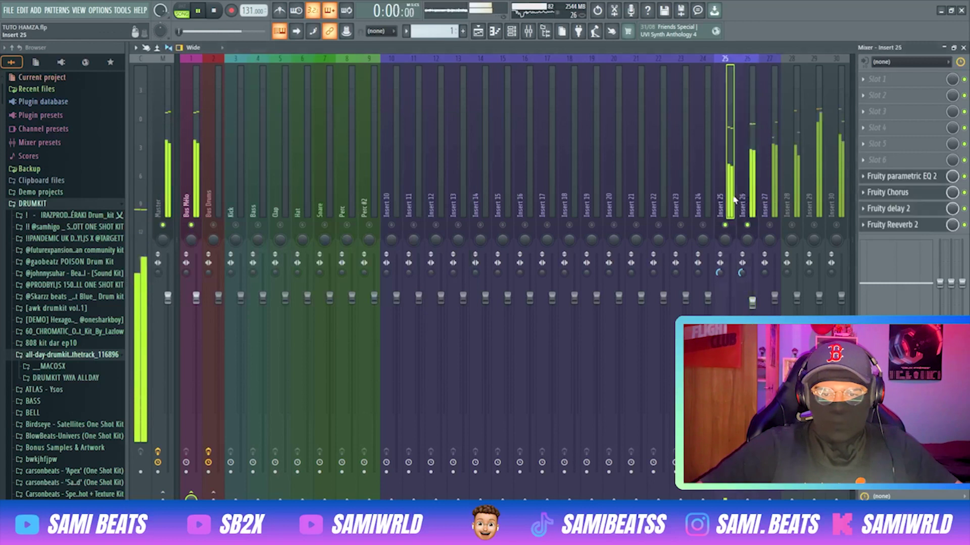
pyautogui.scroll(1, 899, 229)
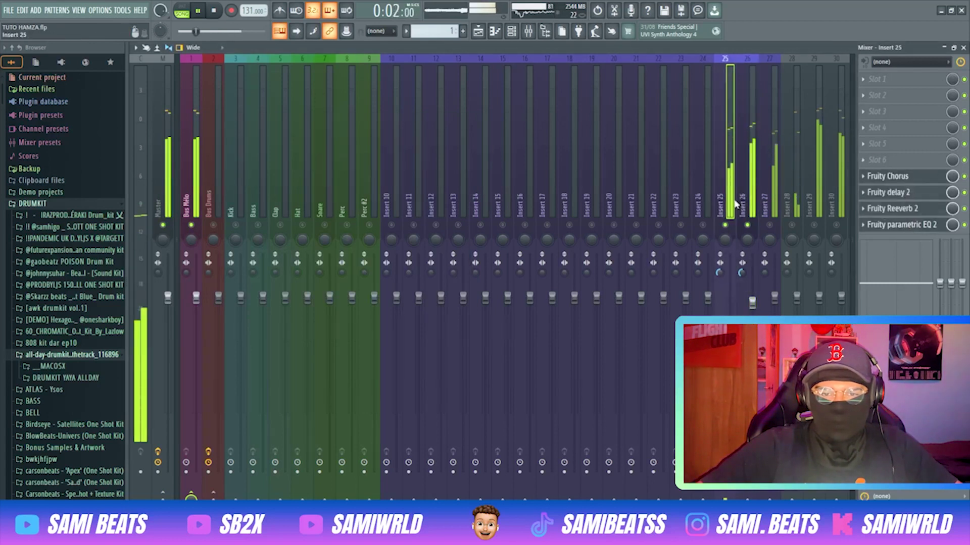
# Add Fruity Parametric EQ 2 in slot 10 of Insert 26 and cut the lows with band 1 at Steep 6 order.
pyautogui.click(745, 198)
pyautogui.click(881, 228)
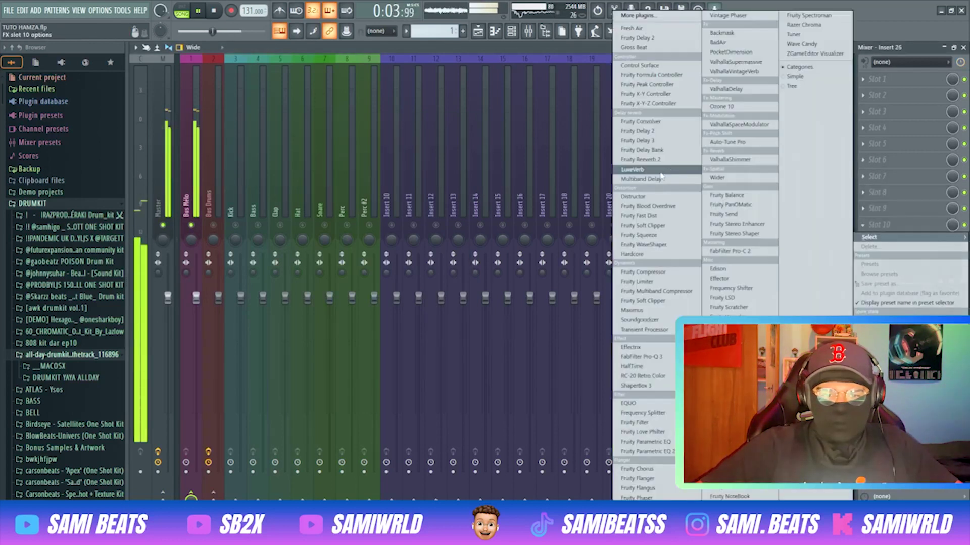
pyautogui.click(658, 456)
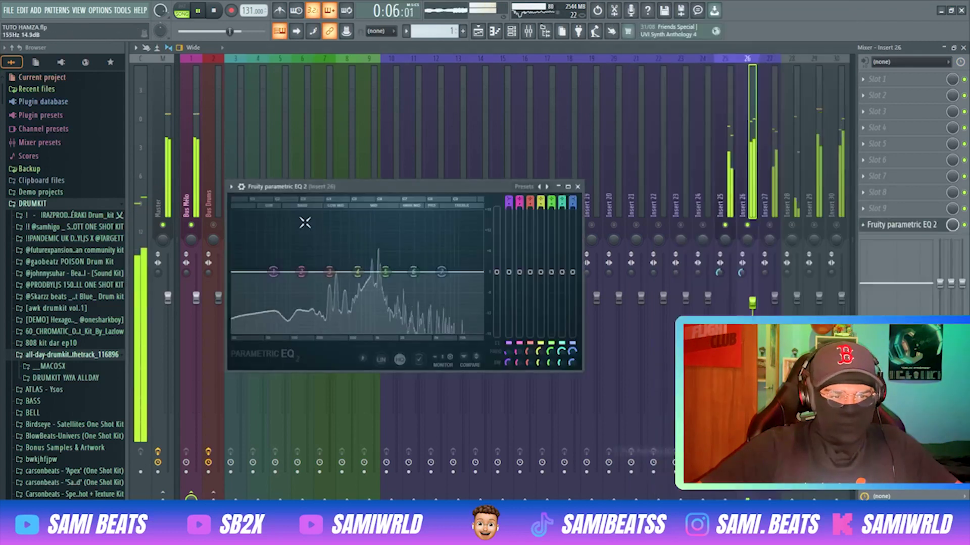
pyautogui.rightClick(273, 271)
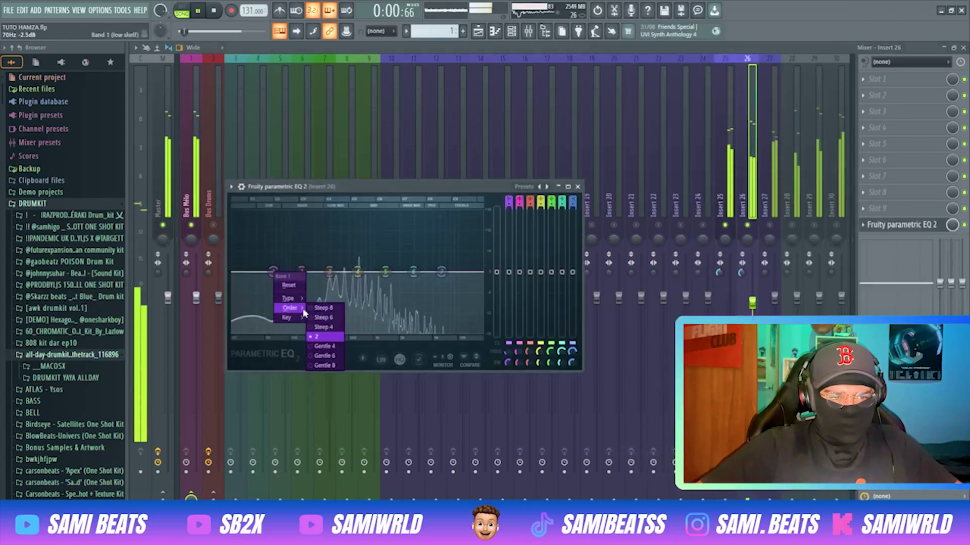
pyautogui.click(316, 317)
pyautogui.moveTo(273, 272); pyautogui.dragTo(316, 331)
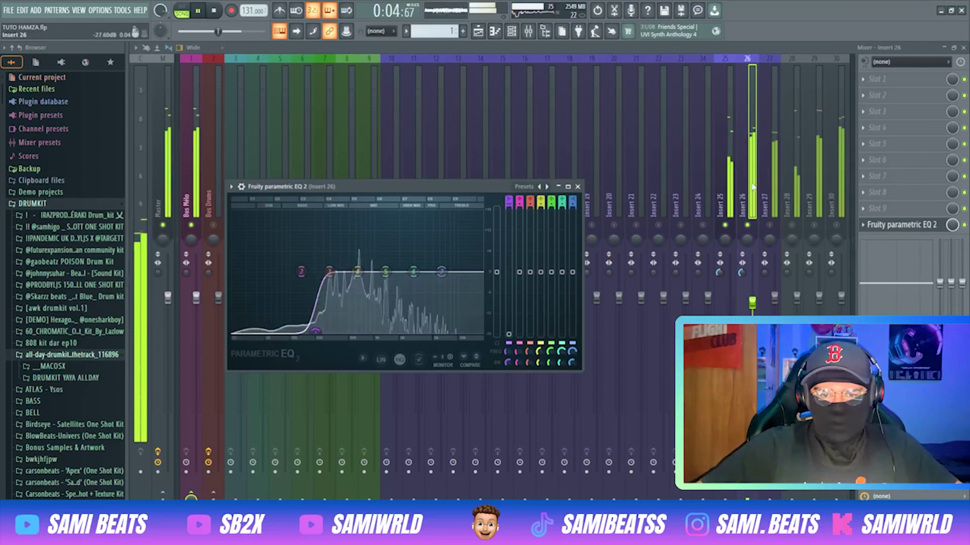
pyautogui.click(578, 186)
# Add Fruity Reeverb 2 in slot 9 of Insert 26 with a 1.7-second decay time, and lower the track's volume.
pyautogui.click(889, 208)
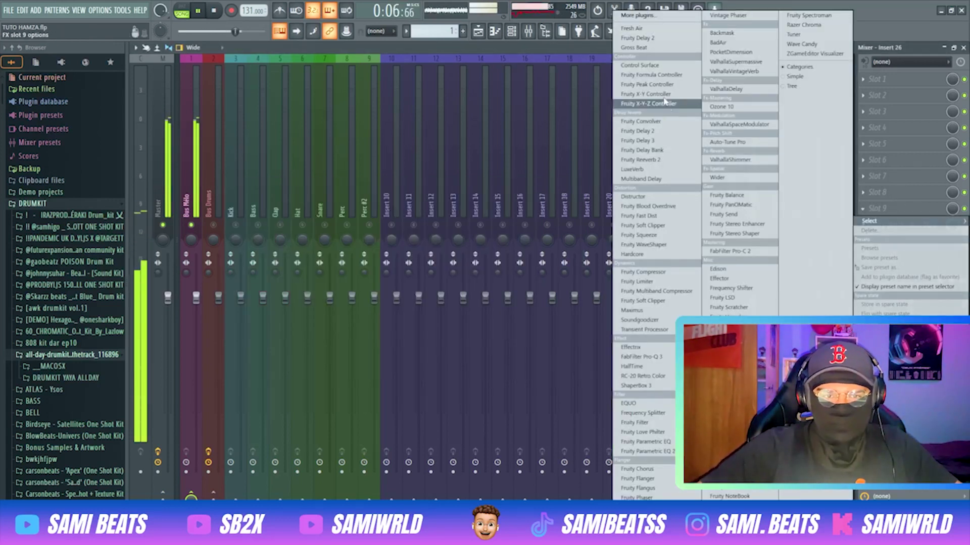
pyautogui.click(886, 210)
pyautogui.press('space')
pyautogui.click(886, 210)
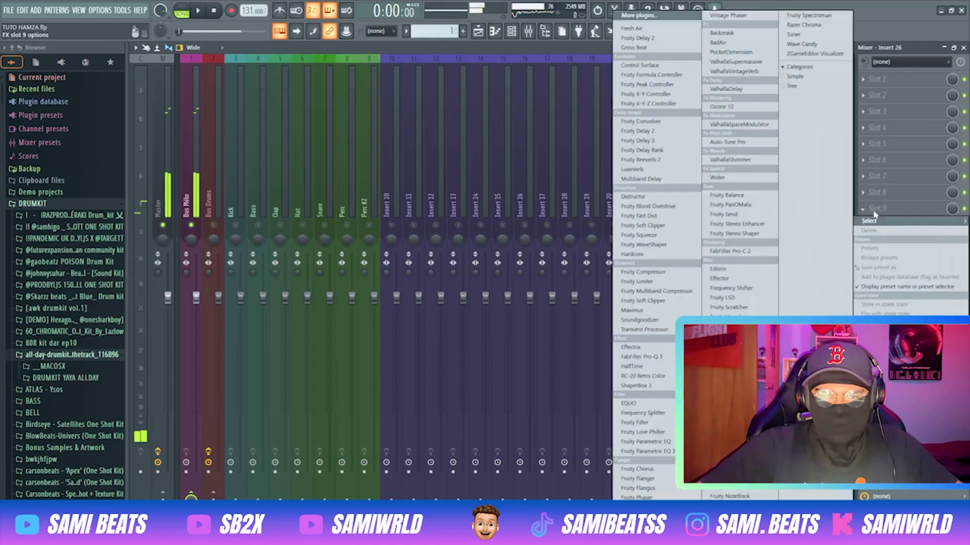
pyautogui.click(650, 160)
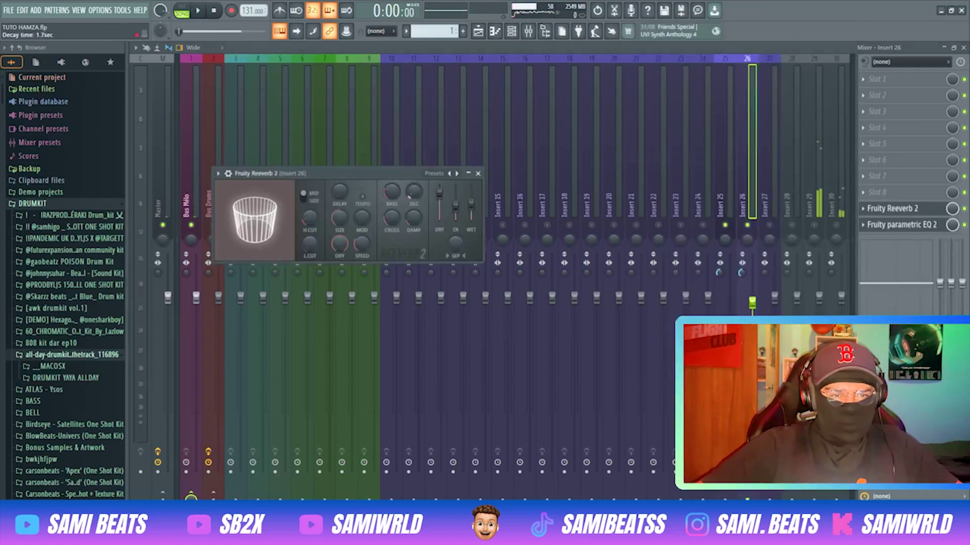
pyautogui.moveTo(752, 303); pyautogui.dragTo(752, 313)
pyautogui.press('space')
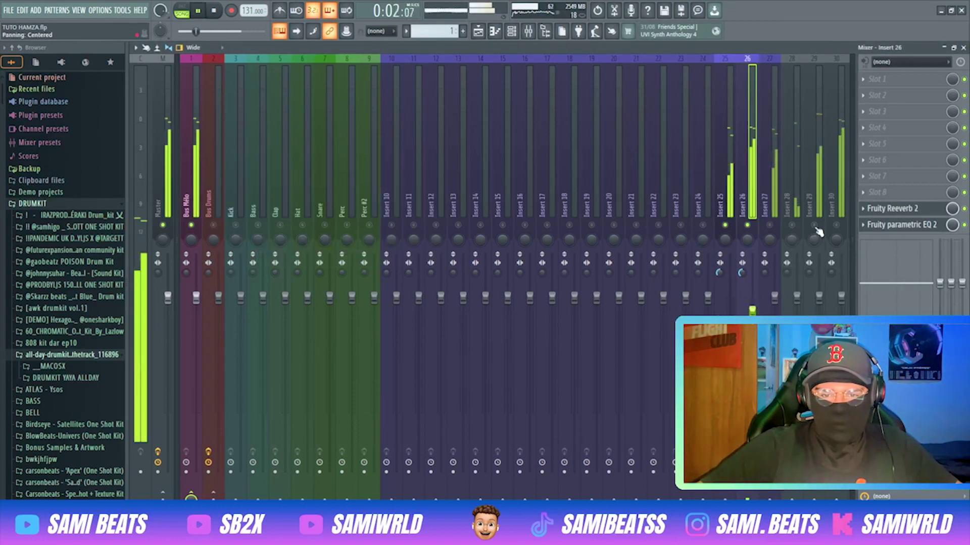
# Unmute Insert 27, copy Insert 26's mixer track state onto it and set its volume to 92%.
pyautogui.click(770, 225)
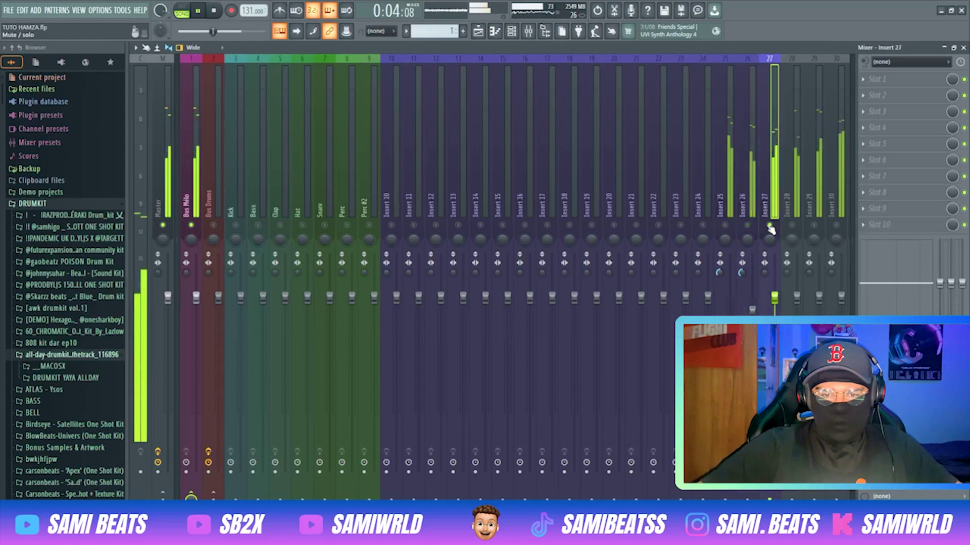
pyautogui.press('space')
pyautogui.rightClick(753, 181)
pyautogui.moveTo(775, 121)
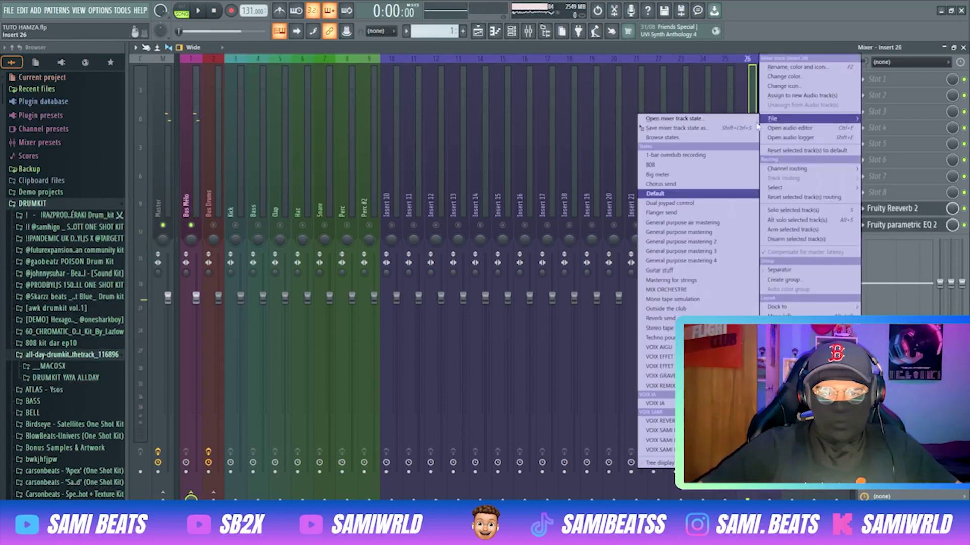
pyautogui.moveTo(719, 129); pyautogui.dragTo(771, 179)
pyautogui.click(892, 228)
pyautogui.click(893, 228)
pyautogui.press('space')
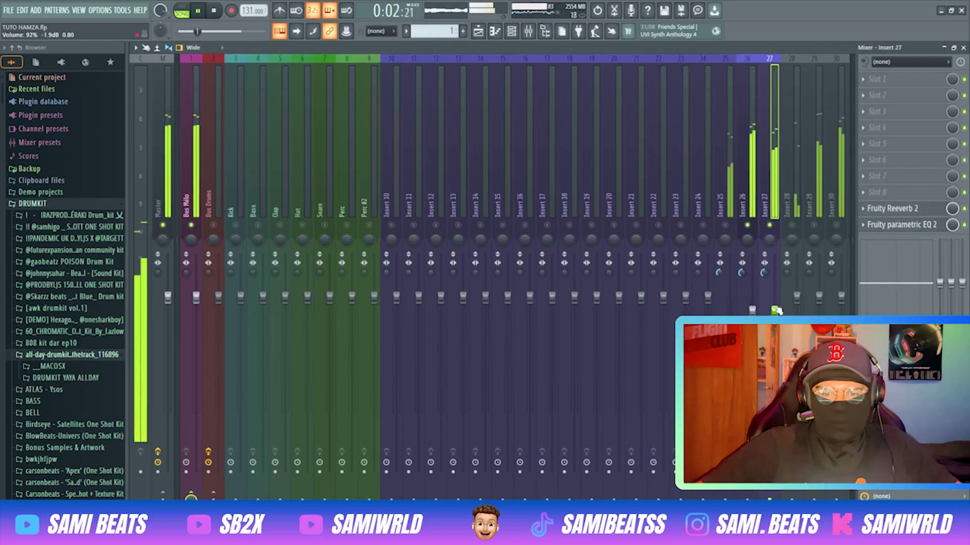
# Lower the volumes of Inserts 26 and 27, and unmute Insert 28 at reduced volume with 76% separated stereo.
pyautogui.click(752, 310)
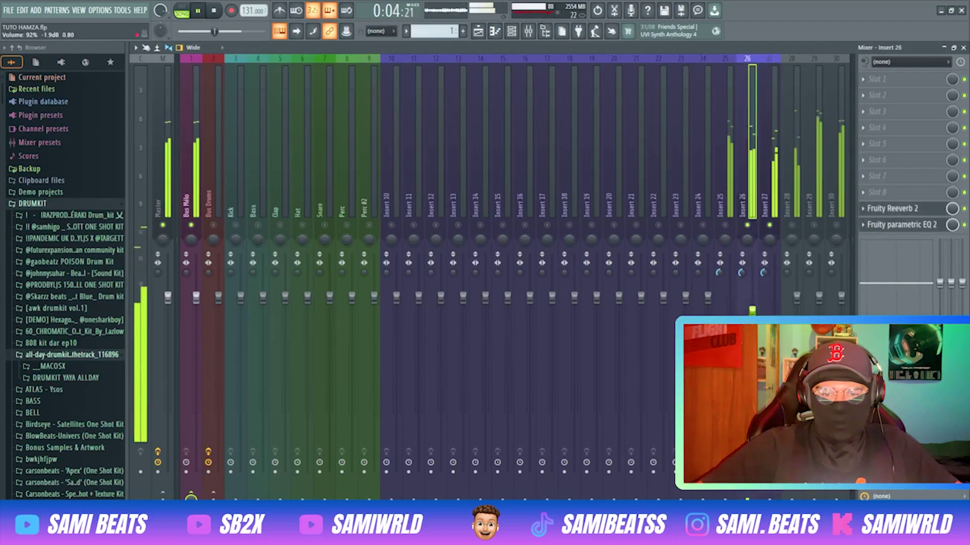
pyautogui.click(774, 326)
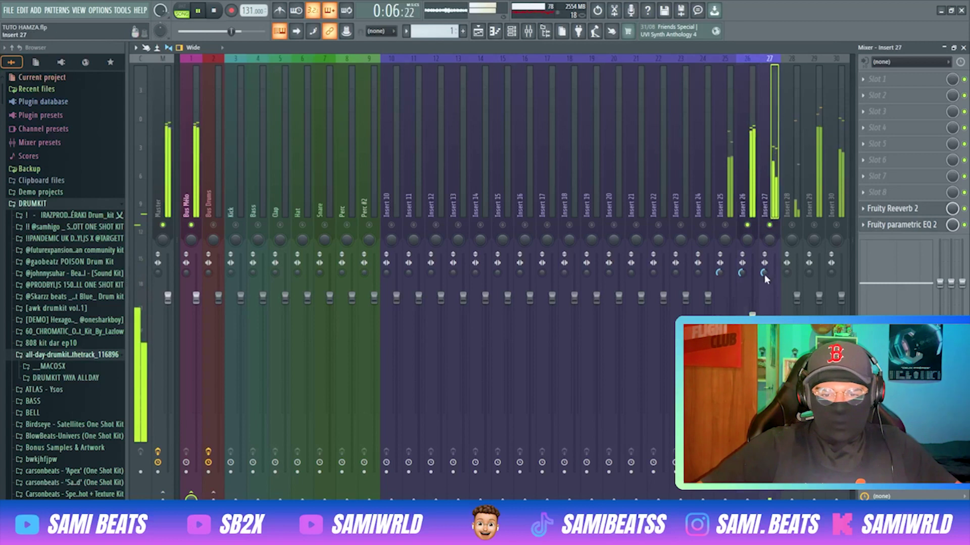
pyautogui.click(794, 228)
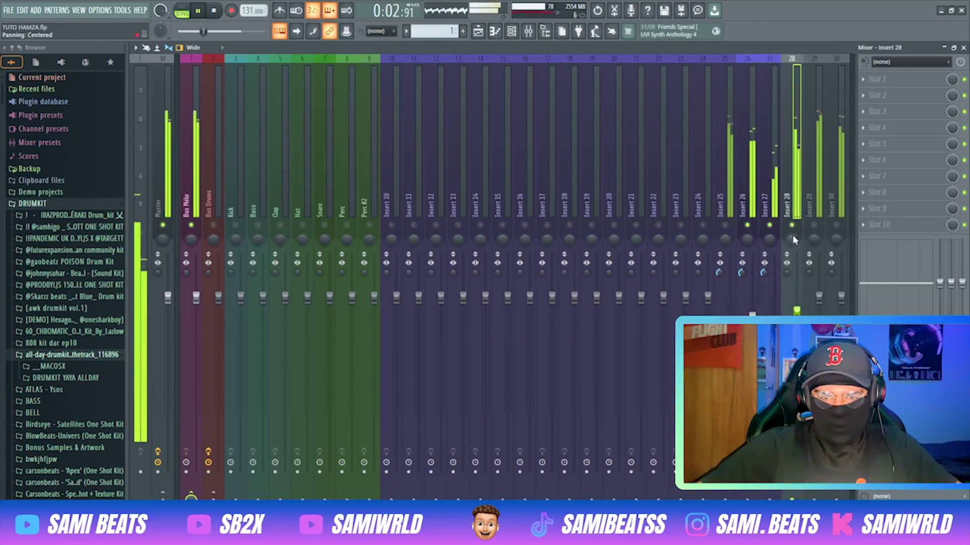
pyautogui.moveTo(784, 277); pyautogui.dragTo(785, 284)
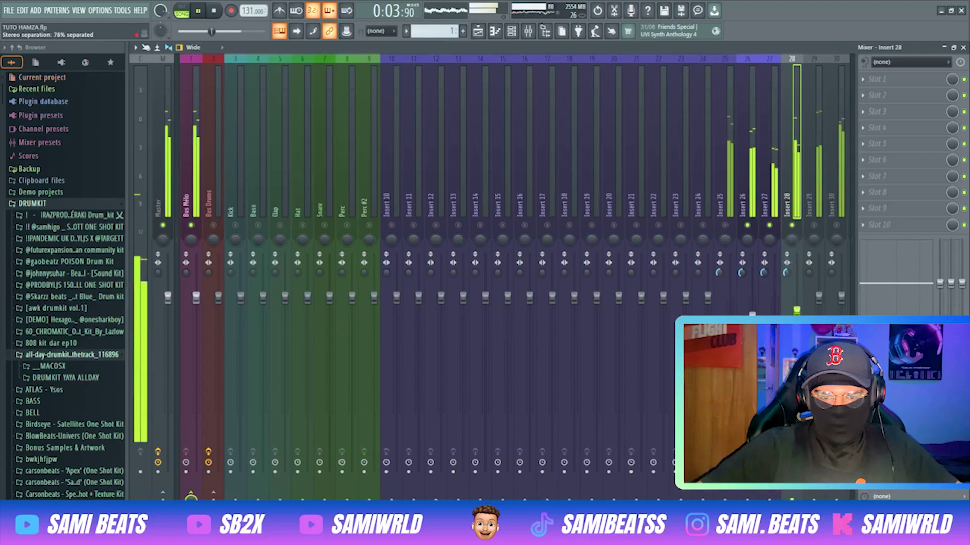
# Try a steep low cut on band 1 of a Fruity Parametric EQ 2 in slot 10 of Insert 28.
pyautogui.click(867, 222)
pyautogui.click(666, 449)
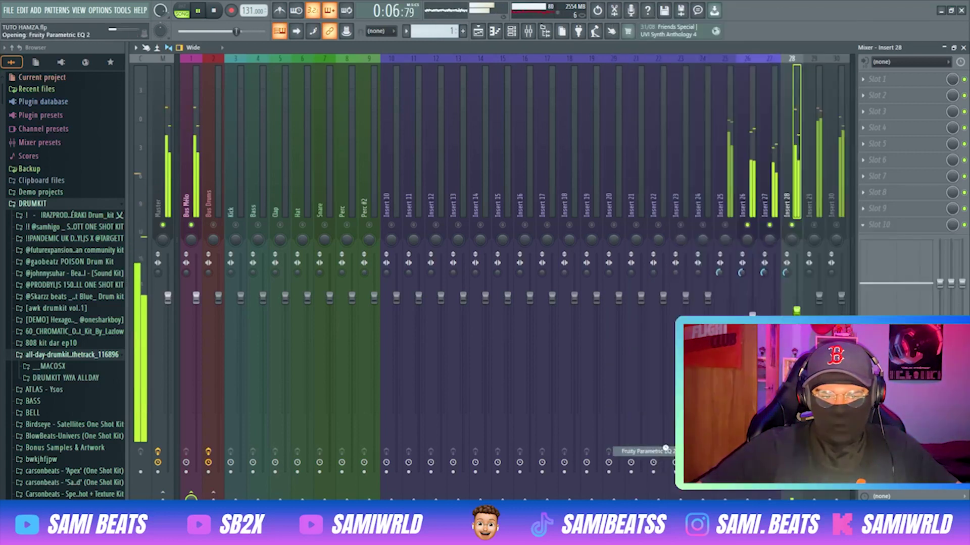
pyautogui.rightClick(220, 220)
pyautogui.moveTo(238, 256)
pyautogui.click(269, 268)
pyautogui.moveTo(221, 220); pyautogui.dragTo(247, 278)
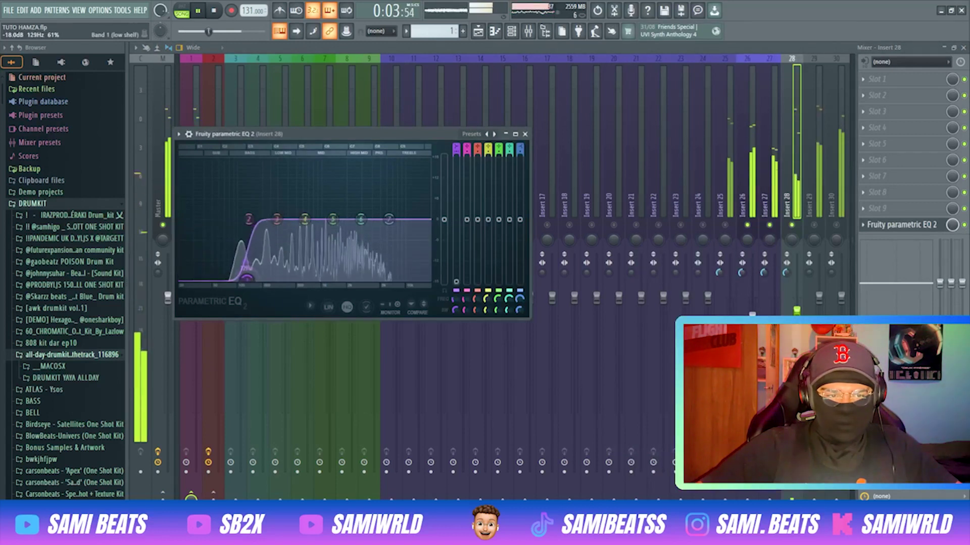
# Undo the low cut and delete Fruity Parametric EQ 2 from slot 10 of Insert 28.
pyautogui.hotkey('ctrl', 'z')
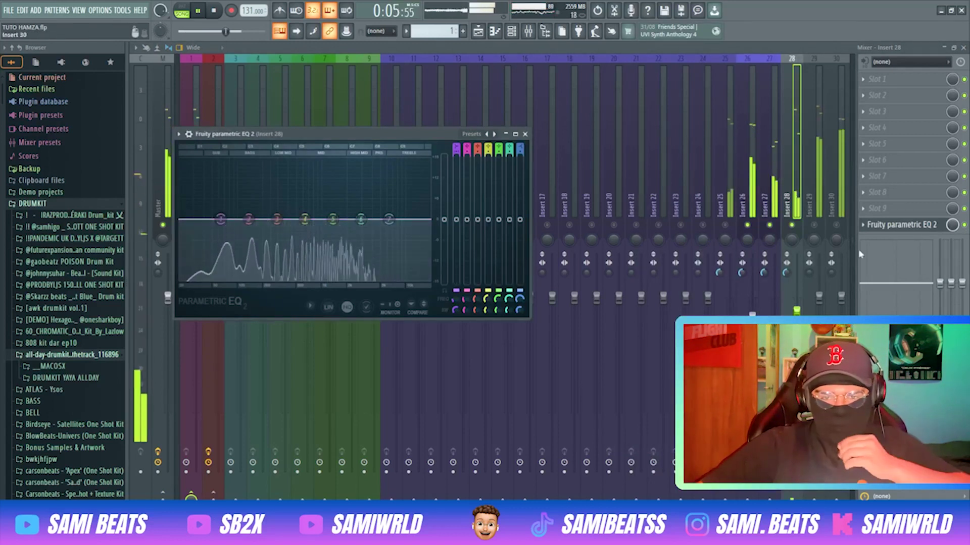
pyautogui.click(863, 225)
pyautogui.click(870, 247)
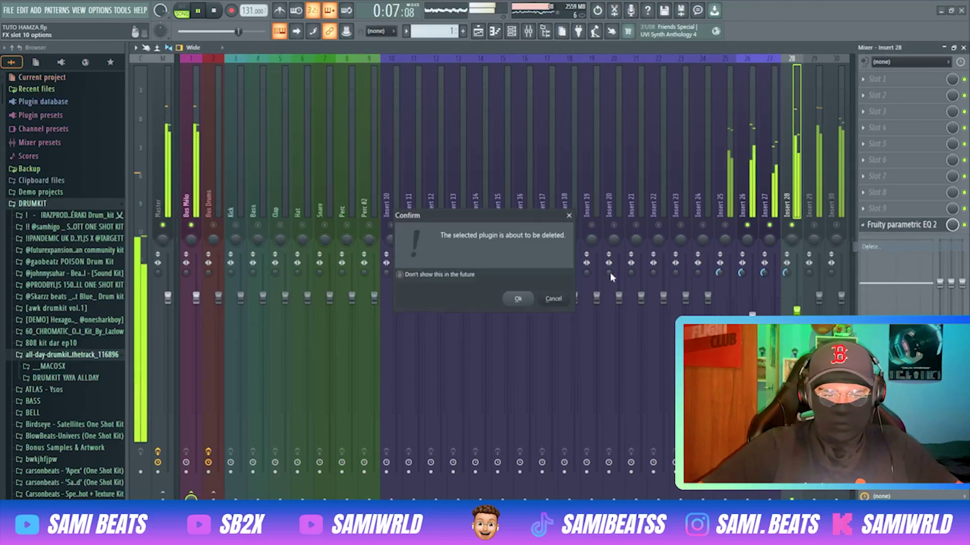
pyautogui.click(519, 301)
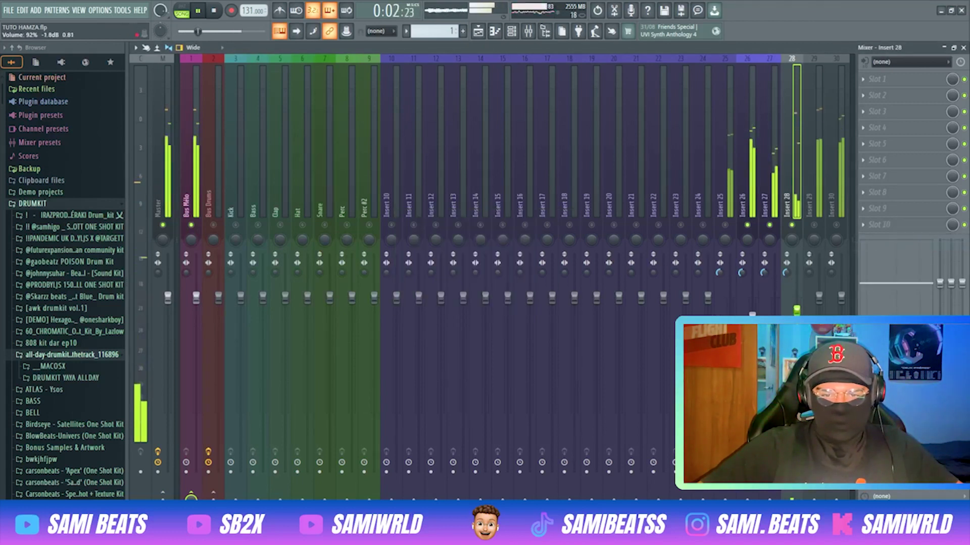
# Unmute Insert 25 with its volume at 80% and raise Insert 28's volume.
pyautogui.click(723, 233)
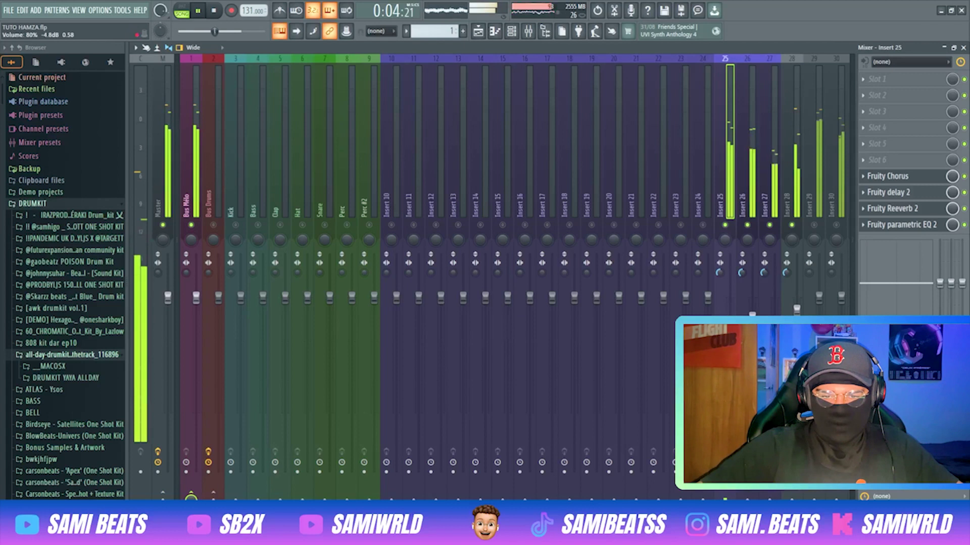
pyautogui.click(790, 210)
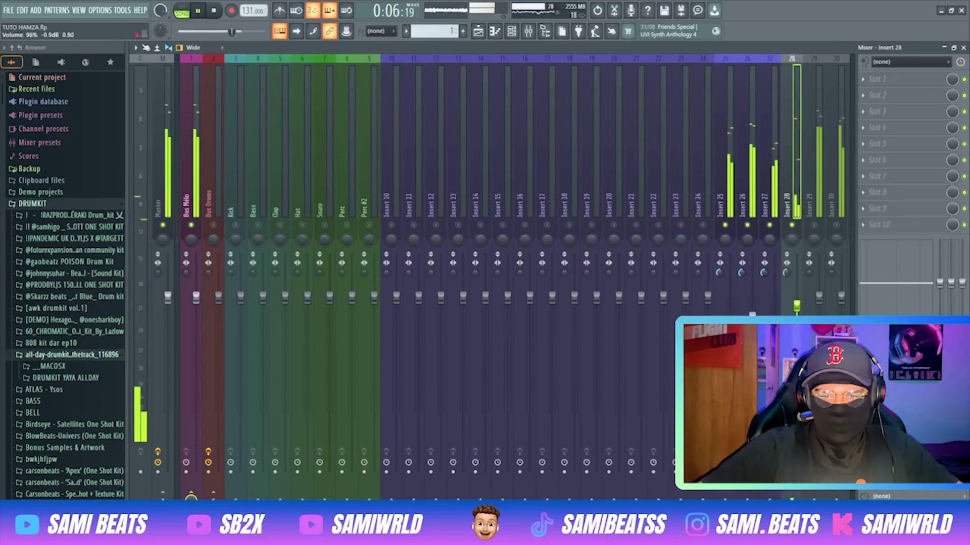
pyautogui.moveTo(797, 306); pyautogui.dragTo(797, 297)
# Load Fruity Reeverb 2 into slot 10 of Insert 28 and slightly raise its wet level.
pyautogui.click(879, 231)
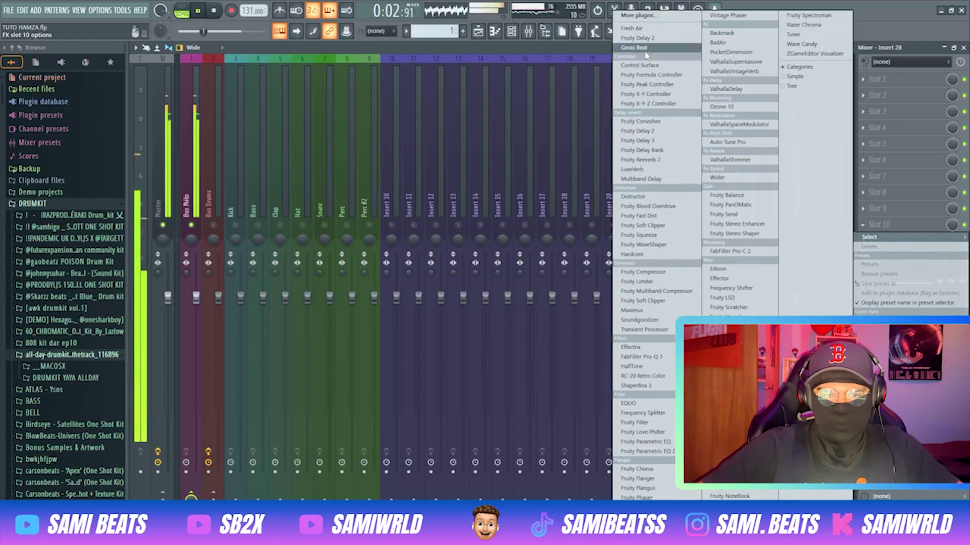
pyautogui.click(667, 160)
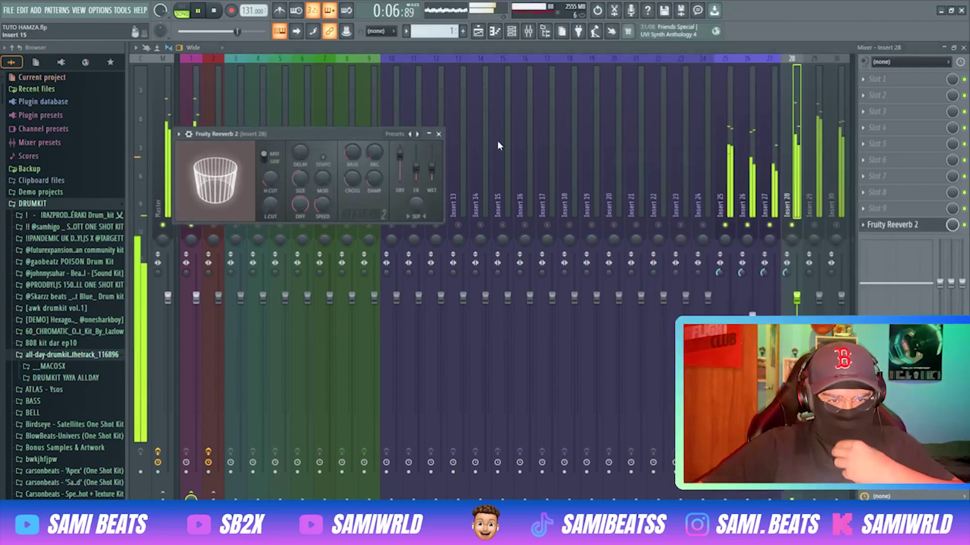
pyautogui.moveTo(432, 168); pyautogui.dragTo(432, 162)
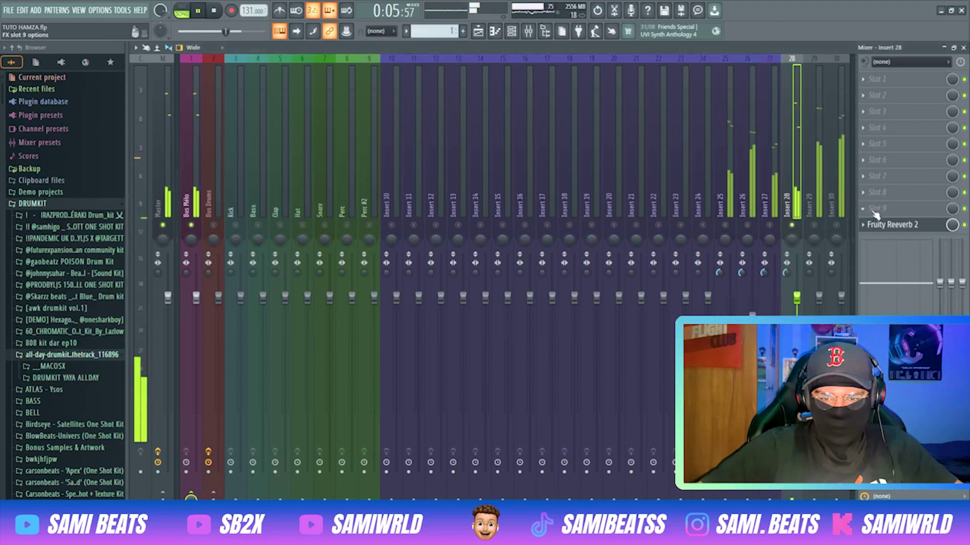
# Load Fruity delay 2 into slot 9 of Insert 28 with its input volume set to 50, and slightly lower Insert 28's fader.
pyautogui.click(876, 215)
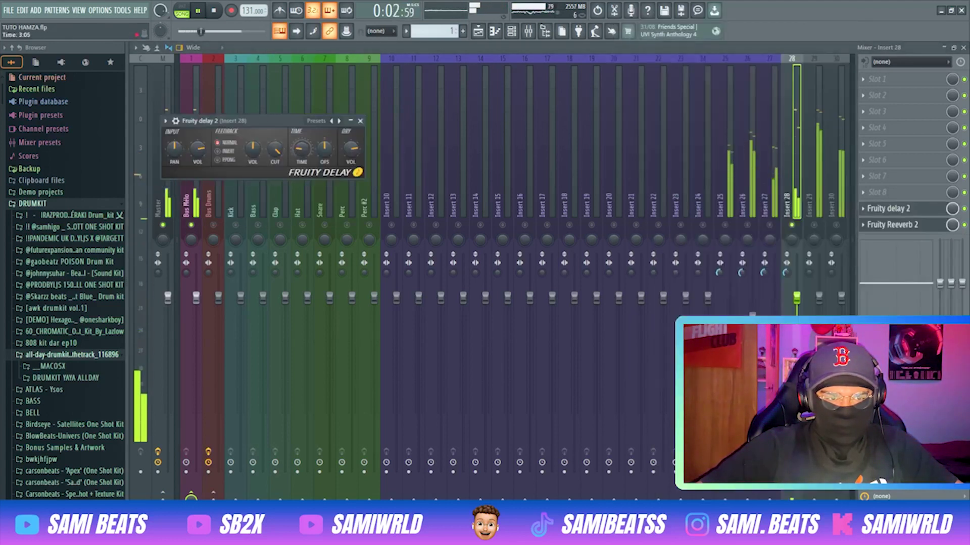
pyautogui.rightClick(202, 151)
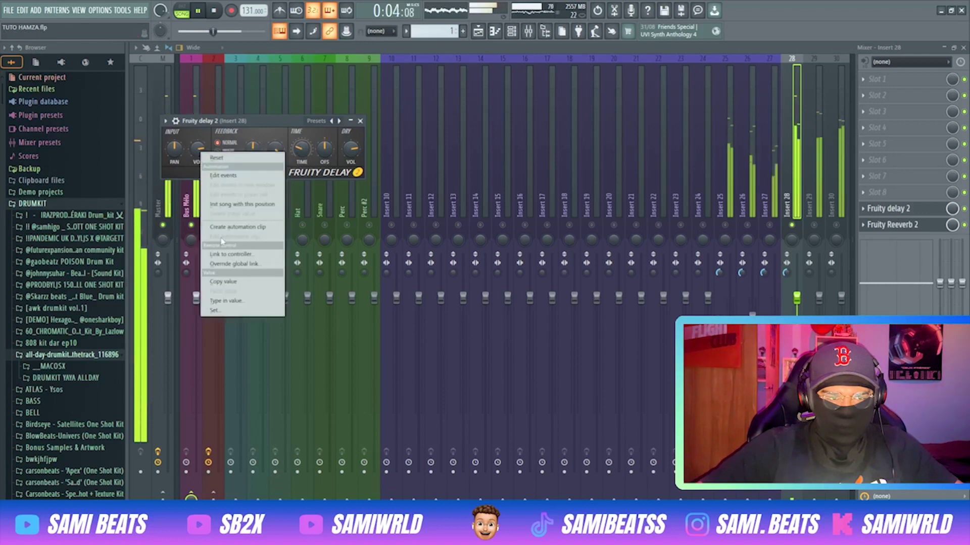
pyautogui.click(236, 301)
pyautogui.write('50')
pyautogui.press('Return')
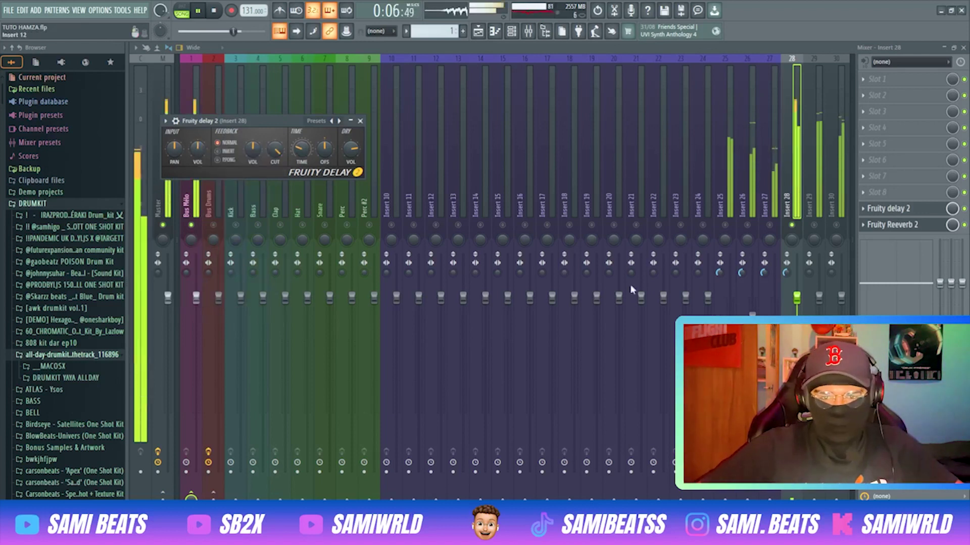
pyautogui.moveTo(797, 298); pyautogui.dragTo(797, 302)
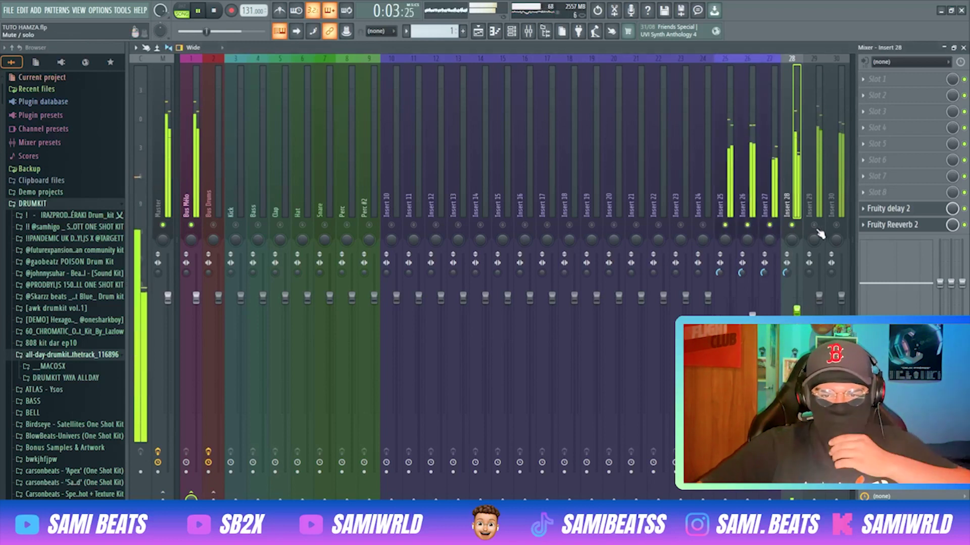
# Copy the mixer track state of Insert 25 onto Insert 29.
pyautogui.click(814, 204)
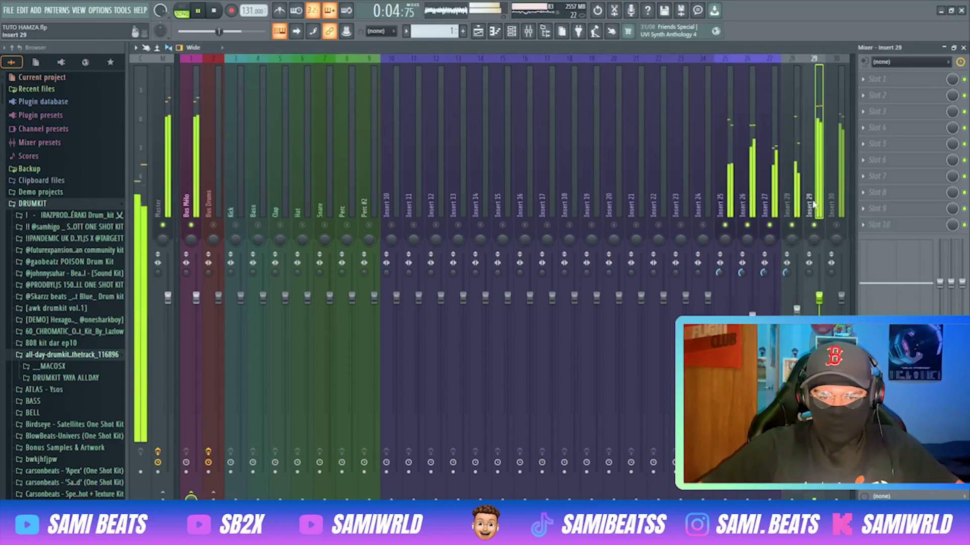
pyautogui.rightClick(720, 205)
pyautogui.moveTo(753, 118)
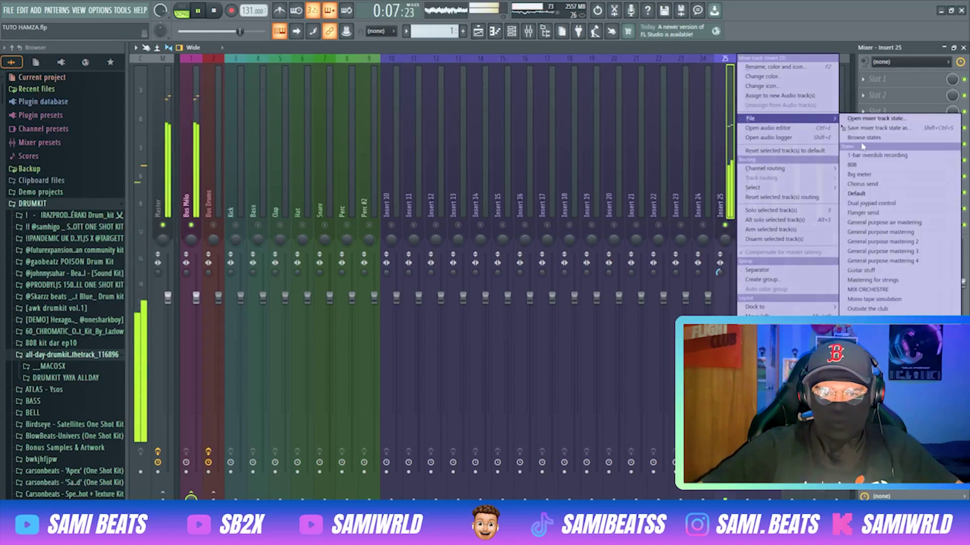
pyautogui.moveTo(870, 129); pyautogui.dragTo(806, 221)
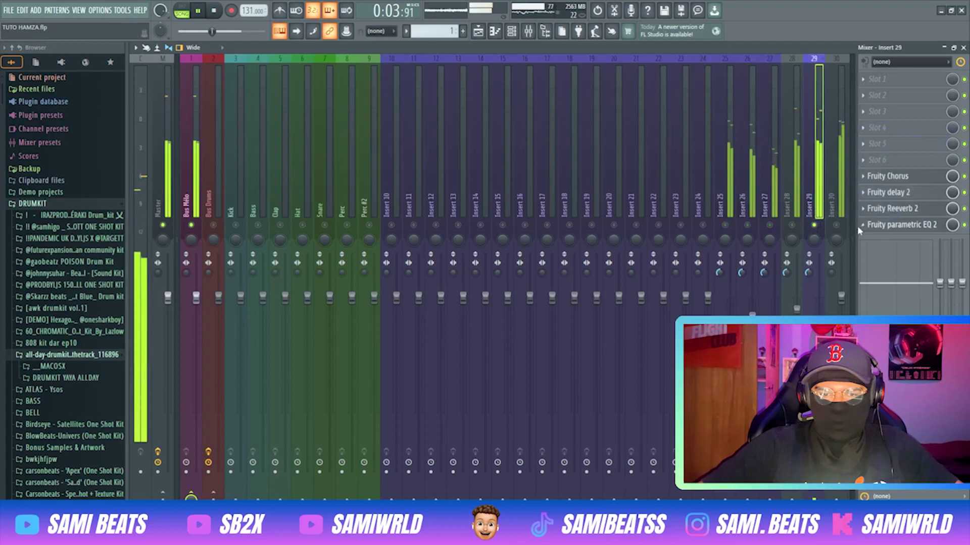
# Shift the band 1 low cut of Insert 29's EQ to about 140 Hz, and bypass Fruity Chorus and Fruity delay 2.
pyautogui.click(893, 227)
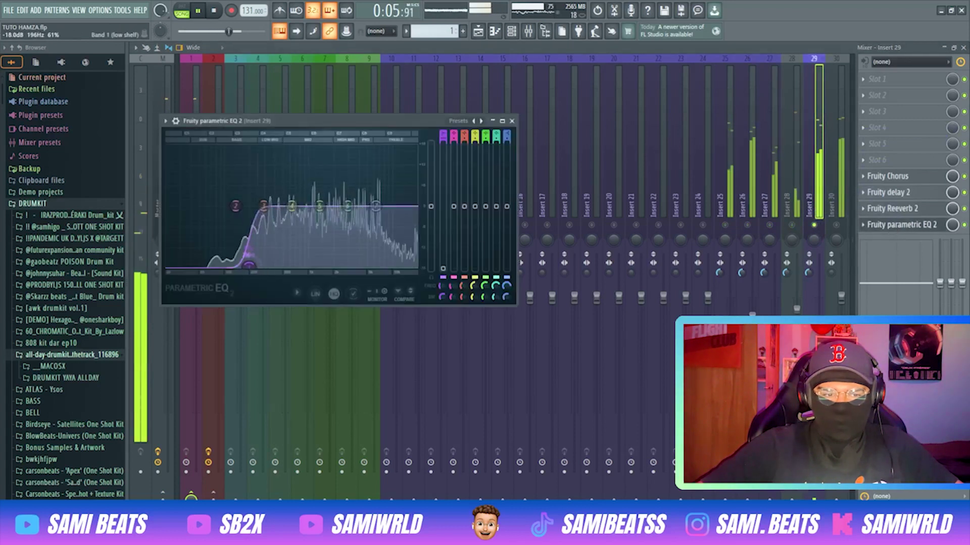
pyautogui.moveTo(242, 266); pyautogui.dragTo(236, 266)
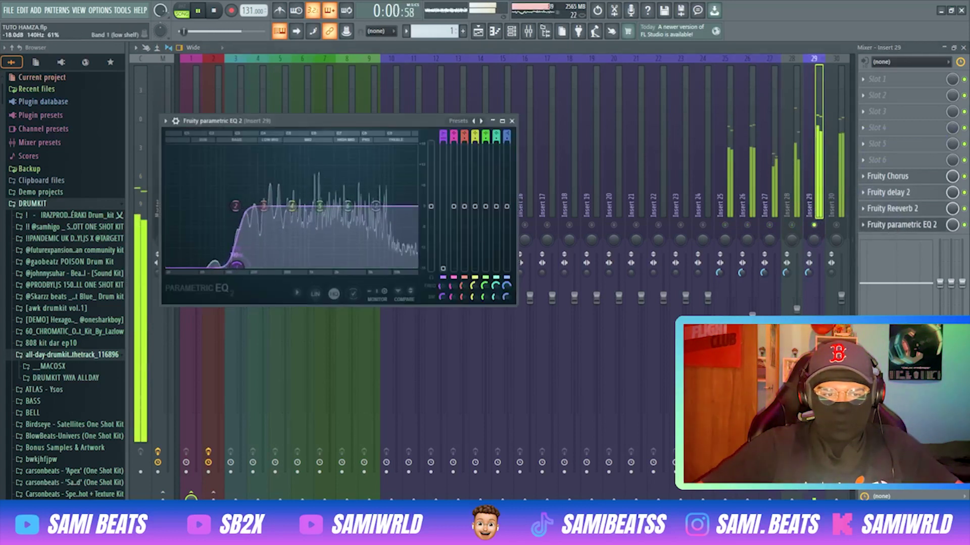
pyautogui.click(965, 176)
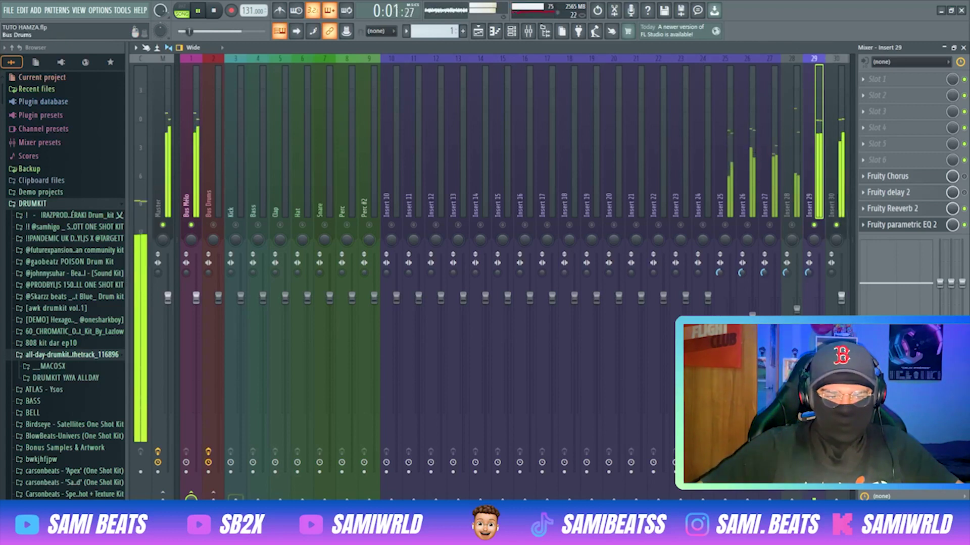
# Unsolo the mixer tracks and copy Insert 29's mixer track state onto Insert 30.
pyautogui.scroll(-5, 374, 459)
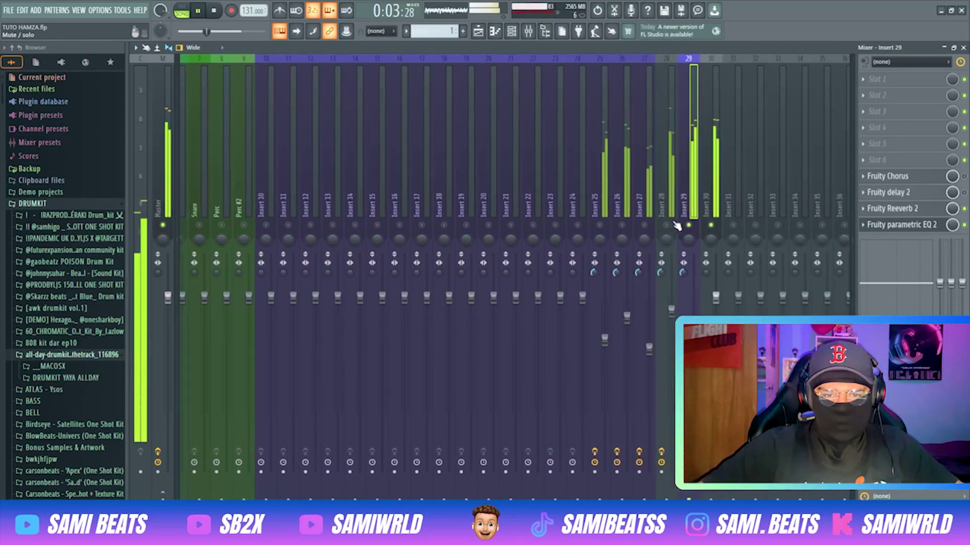
pyautogui.rightClick(689, 225)
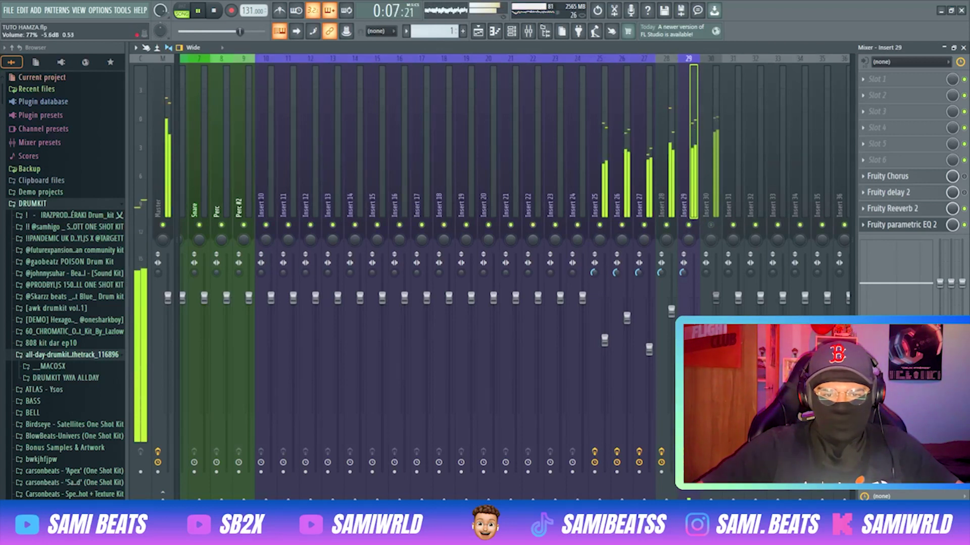
pyautogui.rightClick(691, 177)
pyautogui.moveTo(787, 126)
pyautogui.moveTo(818, 134); pyautogui.dragTo(715, 174)
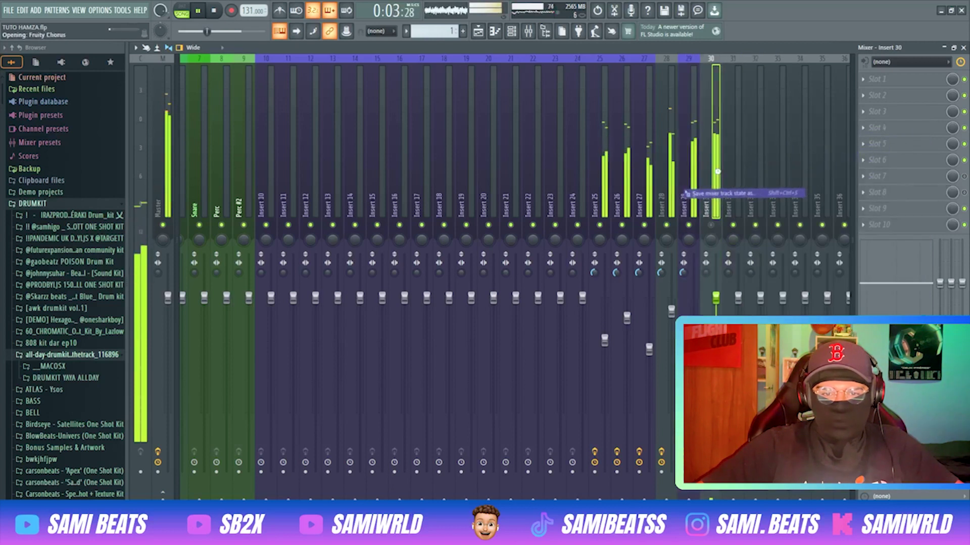
# Solo Inserts 29 and 30, and unmute Insert 25.
pyautogui.rightClick(712, 226)
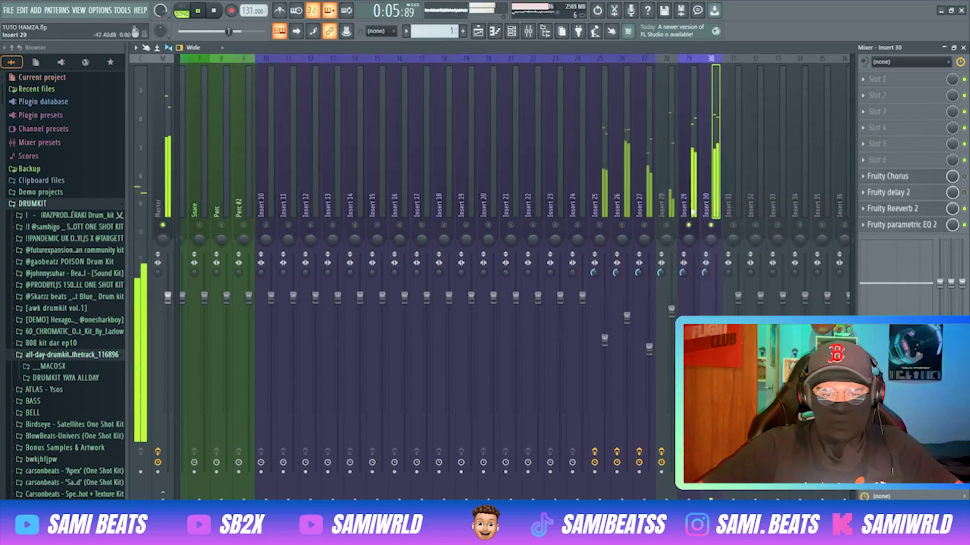
pyautogui.moveTo(229, 32); pyautogui.dragTo(236, 31)
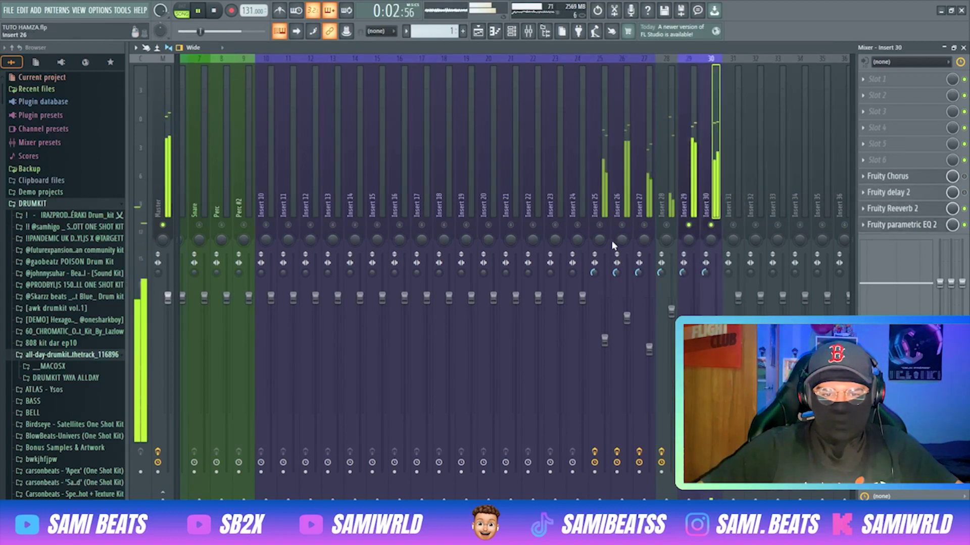
pyautogui.click(606, 225)
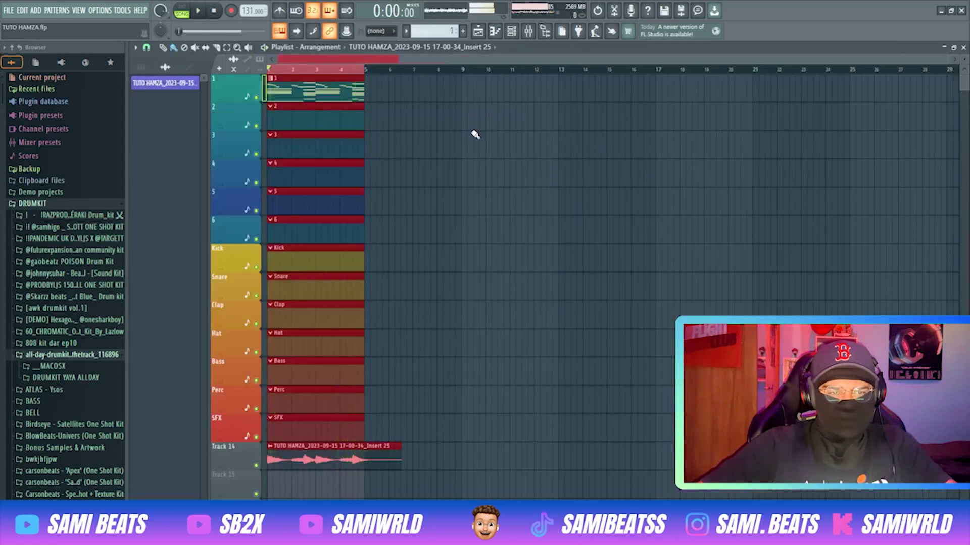
# Clear the Playlist selection and move the ElectraX and ElectraX #2 notes from pattern 1 into pattern 2.
pyautogui.moveTo(475, 133); pyautogui.dragTo(509, 139)
pyautogui.moveTo(352, 74); pyautogui.dragTo(187, 67)
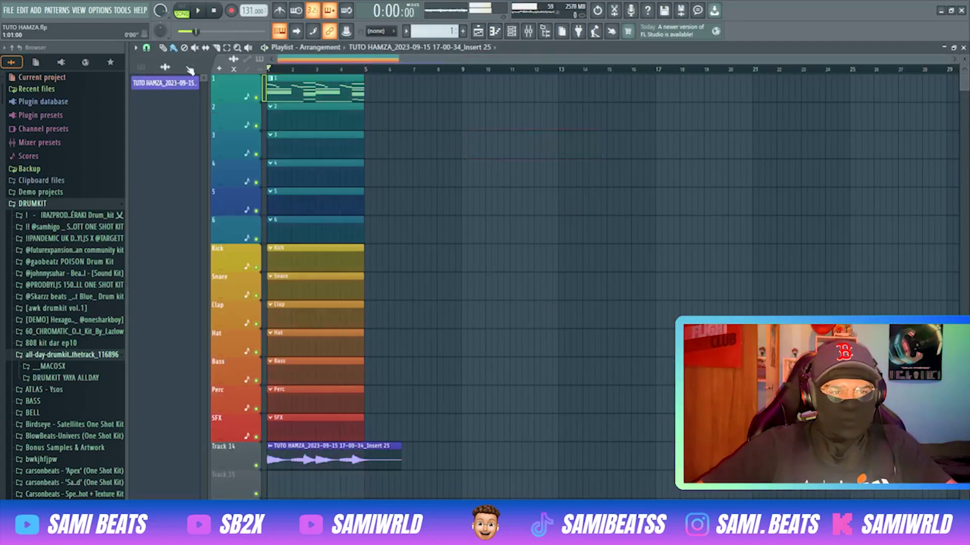
pyautogui.click(307, 92)
pyautogui.click(510, 32)
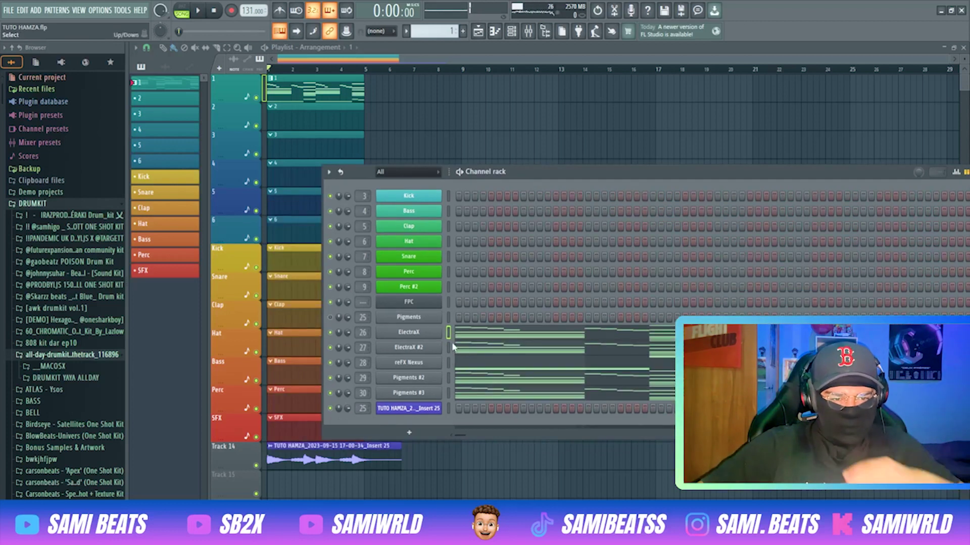
pyautogui.hotkey('ctrl', 'x')
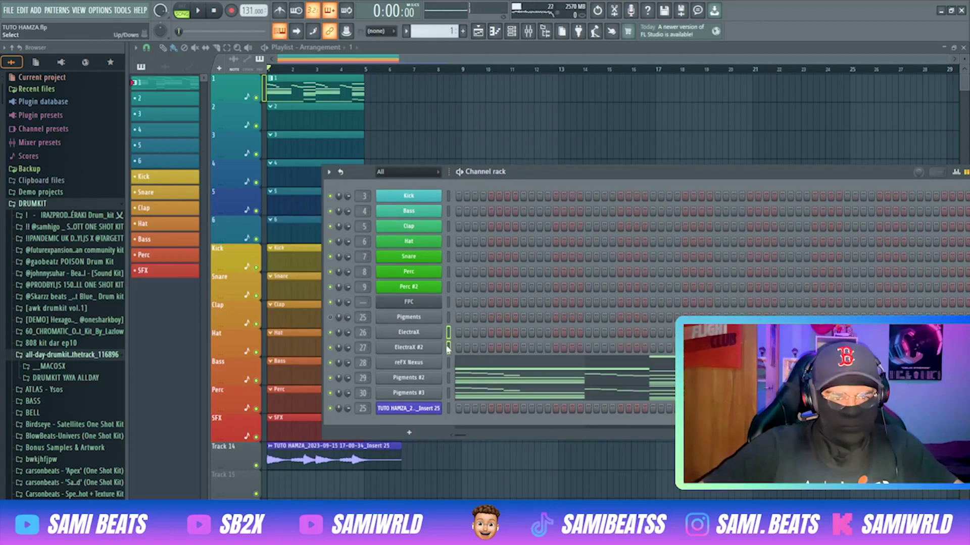
pyautogui.doubleClick(303, 112)
pyautogui.click(495, 31)
pyautogui.click(511, 31)
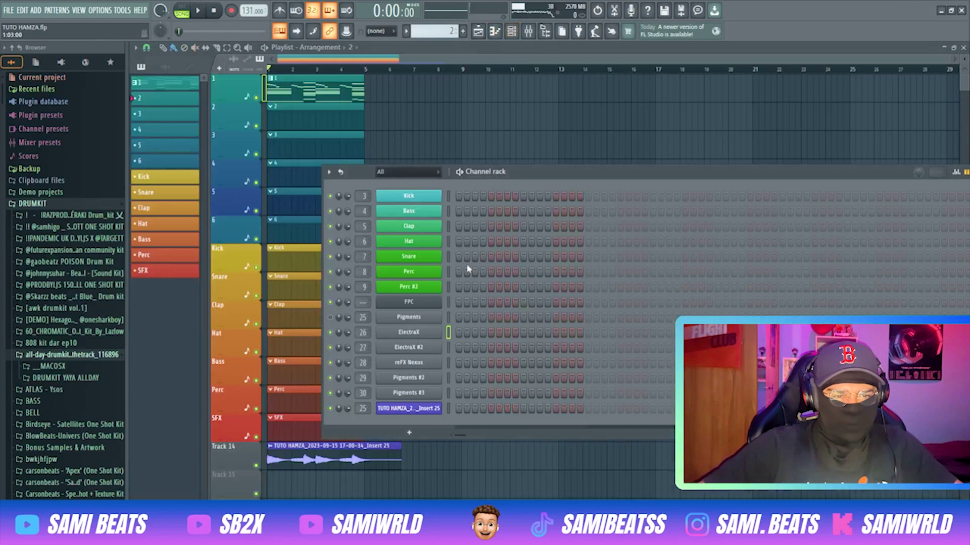
pyautogui.hotkey('ctrl', 'v')
# Move the reFX Nexus notes from pattern 1 into pattern 3.
pyautogui.doubleClick(306, 90)
pyautogui.click(495, 31)
pyautogui.click(512, 31)
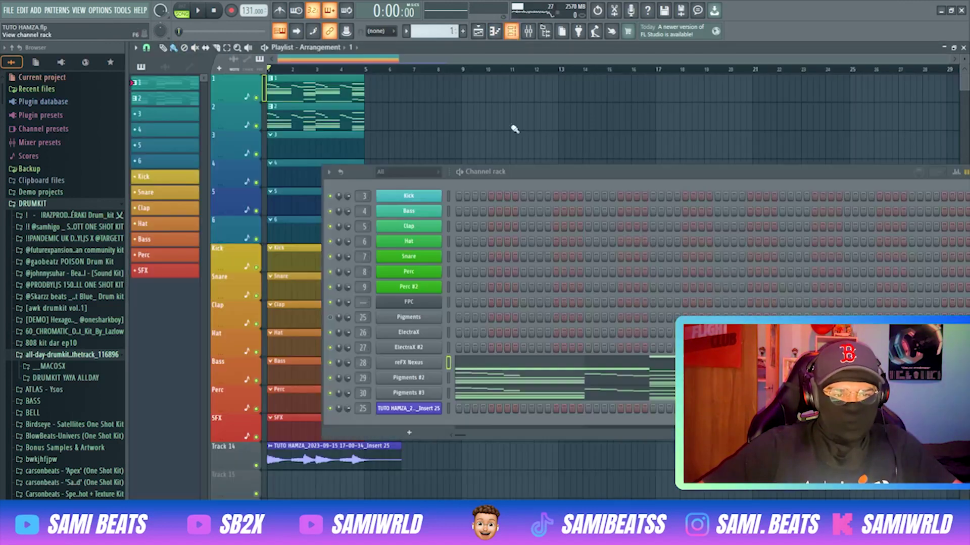
pyautogui.click(311, 154)
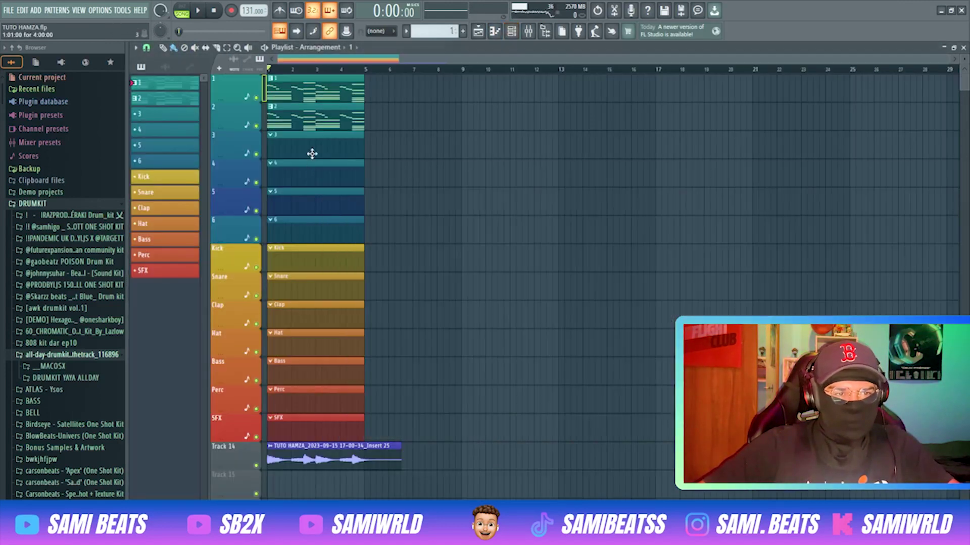
pyautogui.click(511, 33)
pyautogui.hotkey('ctrl', 'v')
# Move the Pigments #2 notes from pattern 1 into pattern 4.
pyautogui.click(321, 87)
pyautogui.click(512, 33)
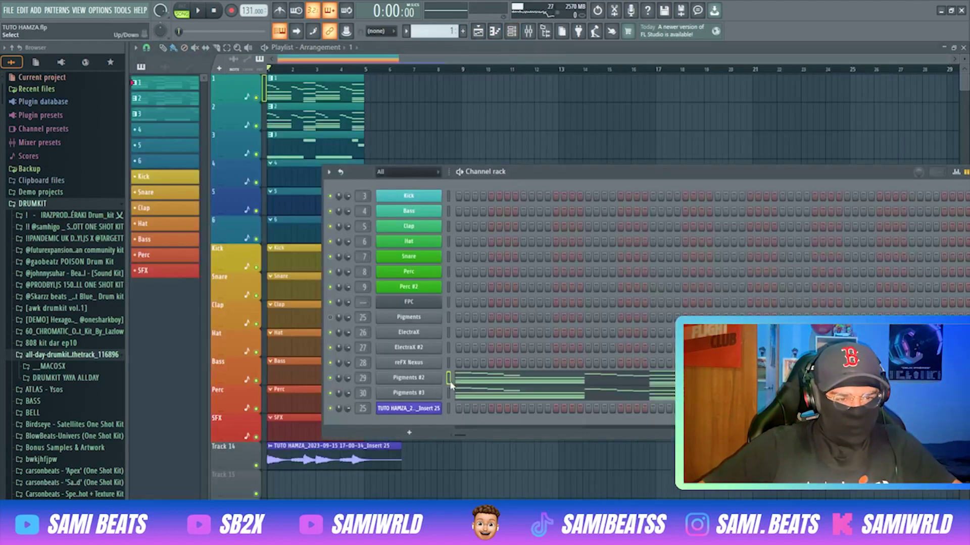
pyautogui.click(296, 174)
pyautogui.press('F6')
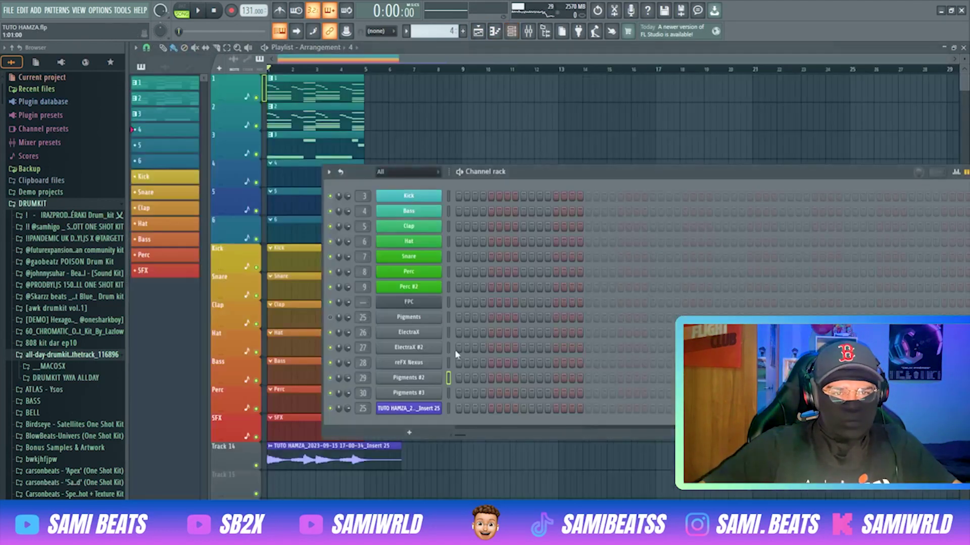
pyautogui.hotkey('ctrl', 'v')
# Move the Pigments #3 notes from pattern 1 into pattern 5.
pyautogui.click(500, 34)
pyautogui.click(511, 32)
pyautogui.hotkey('ctrl', 'x')
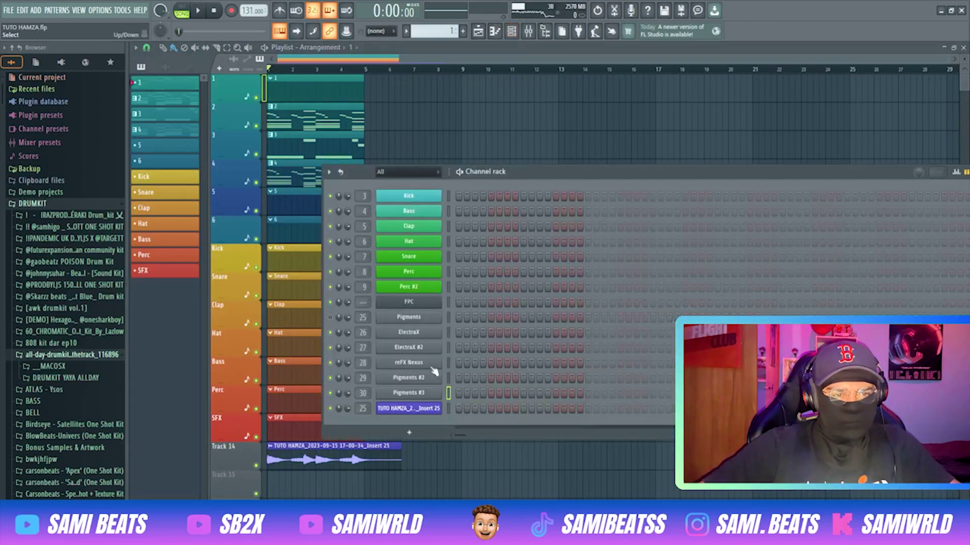
pyautogui.doubleClick(303, 212)
pyautogui.press('Escape')
pyautogui.doubleClick(310, 204)
pyautogui.press('Escape')
pyautogui.click(516, 36)
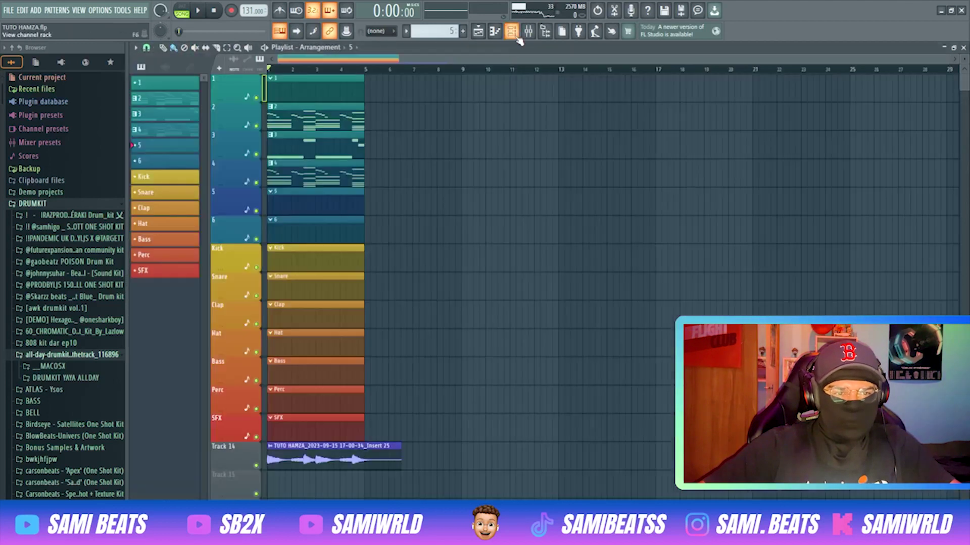
pyautogui.click(513, 34)
pyautogui.click(318, 213)
# Replace the empty pattern 1 clip on track 1 with the rendered Insert 25 audio clip, trimmed to end at bar 5.
pyautogui.rightClick(338, 99)
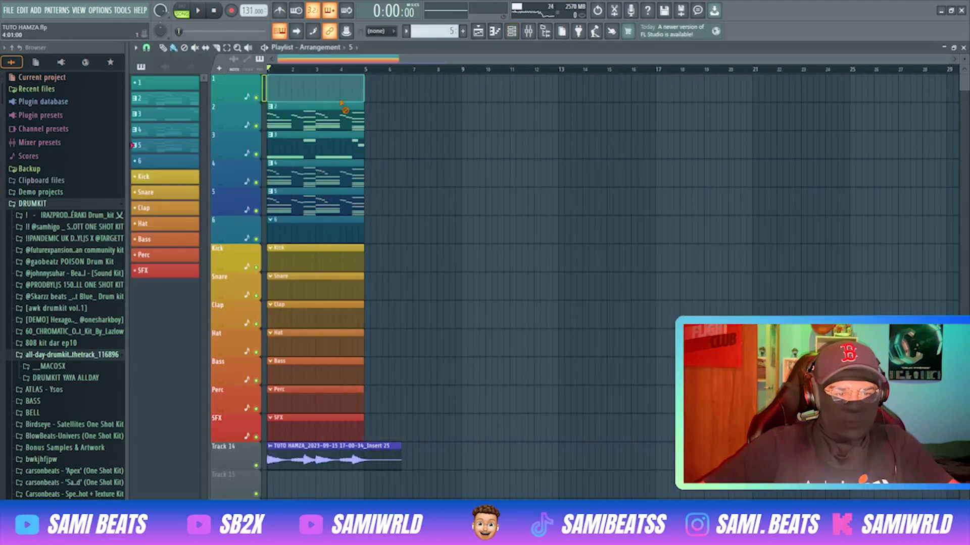
pyautogui.moveTo(340, 459); pyautogui.dragTo(325, 84)
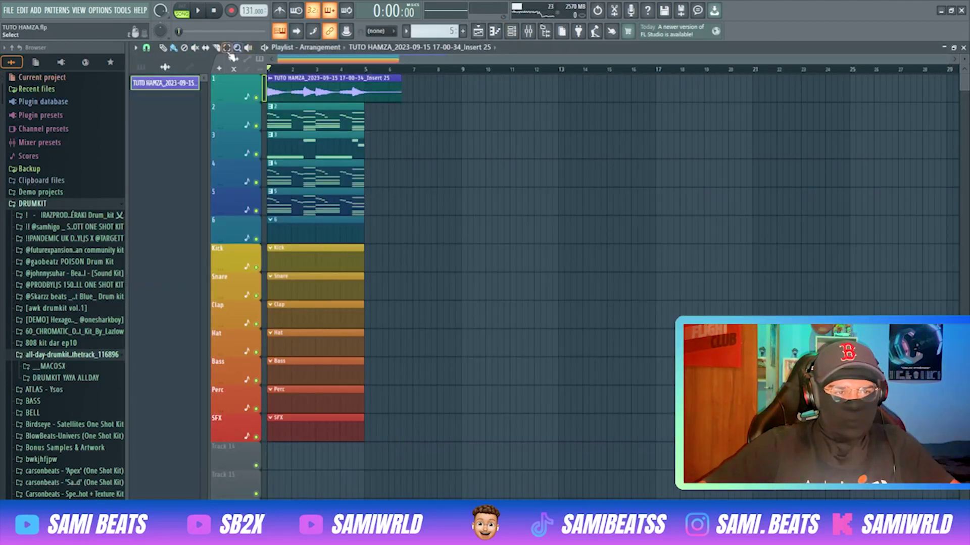
pyautogui.click(163, 47)
pyautogui.rightClick(378, 87)
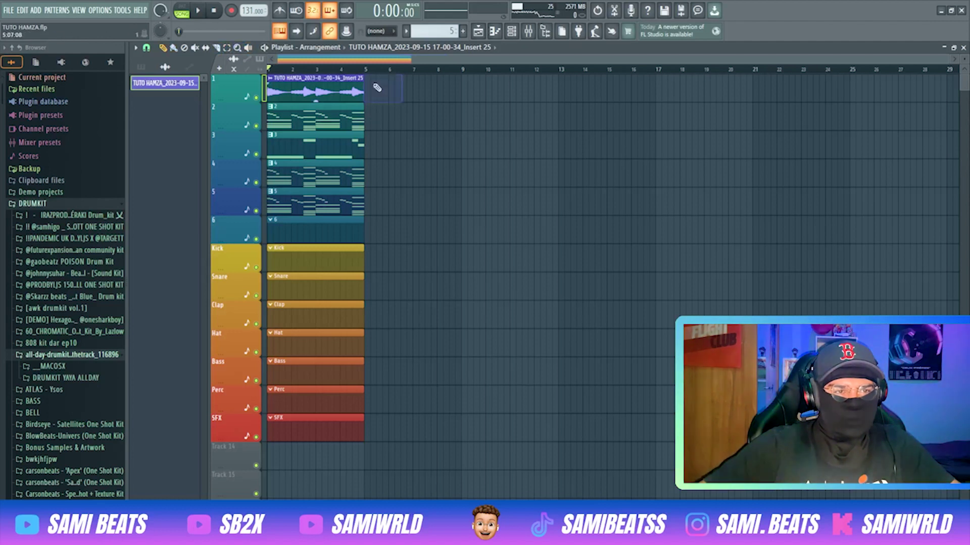
pyautogui.press('space')
# Select pattern 6 and add a Purity_2 channel loaded with the Panflute 2 preset from the Woodwind category.
pyautogui.click(296, 236)
pyautogui.press('F7')
pyautogui.press('F7')
pyautogui.press('F6')
pyautogui.press('space')
pyautogui.click(409, 433)
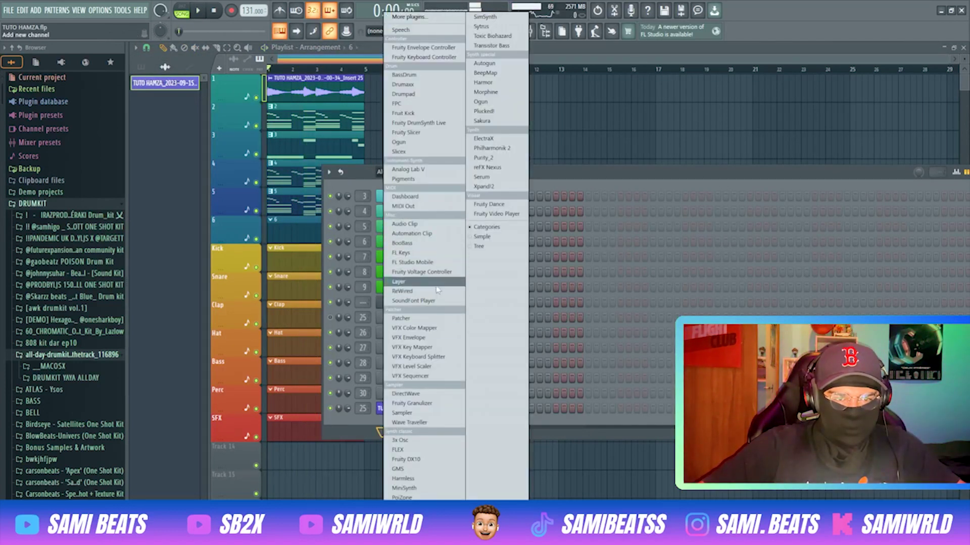
pyautogui.click(483, 157)
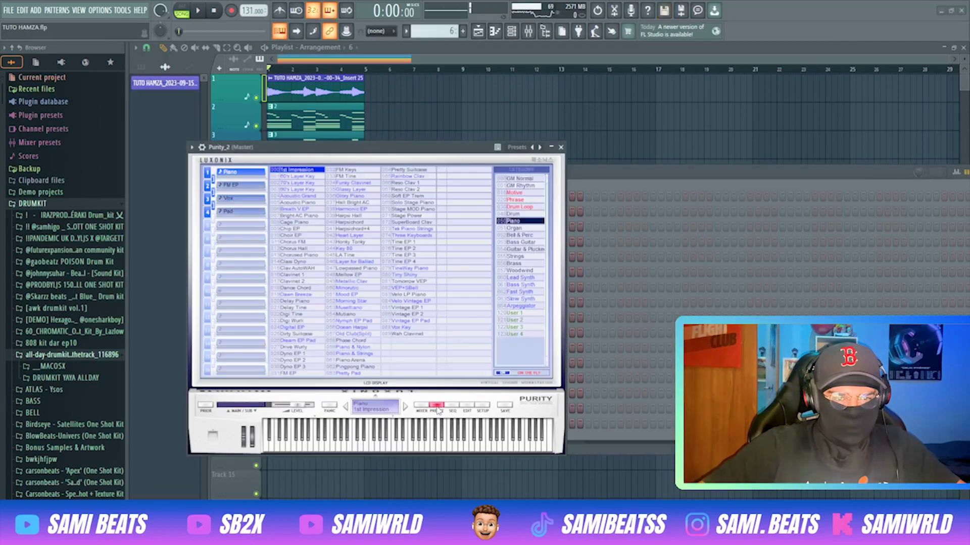
pyautogui.click(522, 272)
pyautogui.click(609, 196)
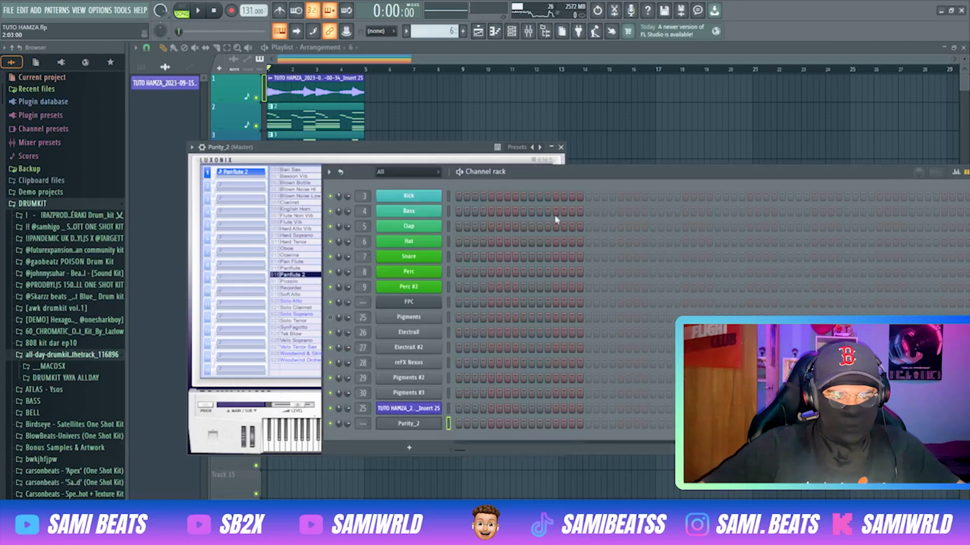
# Route the Purity_2 channel to mixer track 31.
pyautogui.rightClick(424, 425)
pyautogui.moveTo(367, 426); pyautogui.dragTo(365, 404)
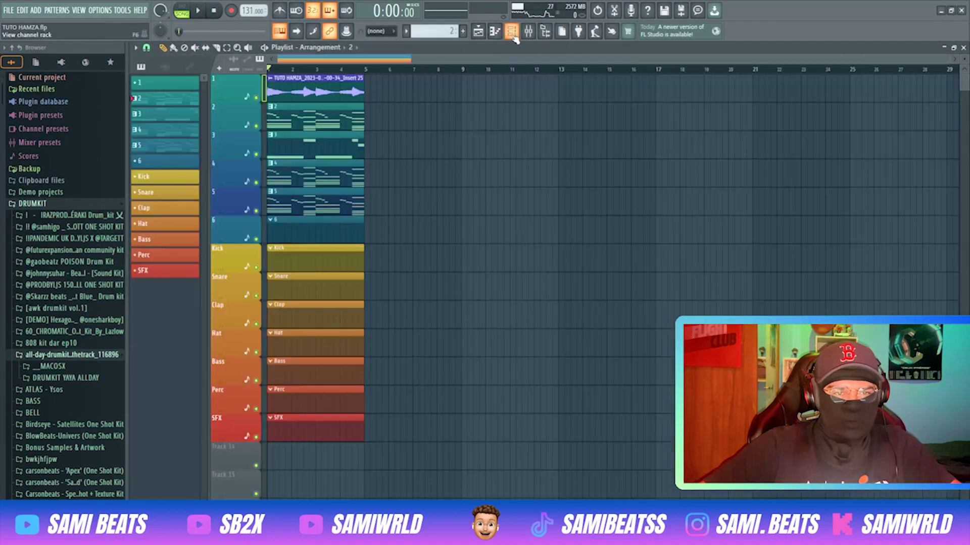
# Open the piano roll of the Purity_2 channel in pattern 5 and switch playback to pattern mode.
pyautogui.click(512, 34)
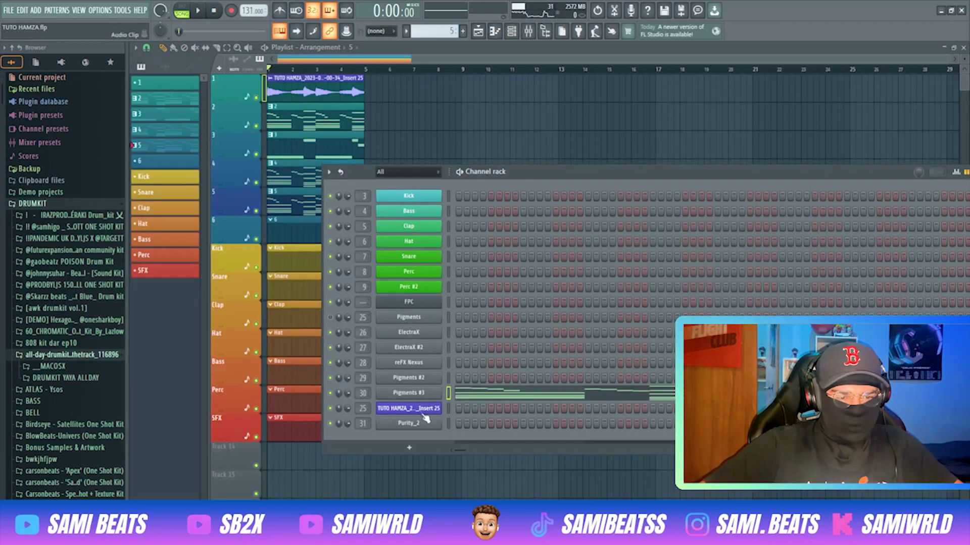
pyautogui.rightClick(429, 423)
pyautogui.click(462, 410)
pyautogui.scroll(10, 189, 294)
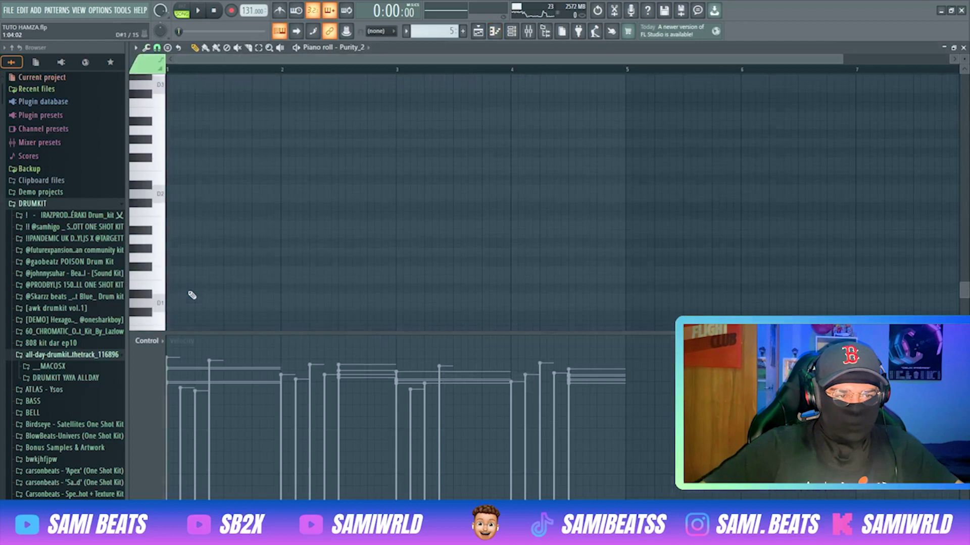
pyautogui.scroll(-3, 190, 236)
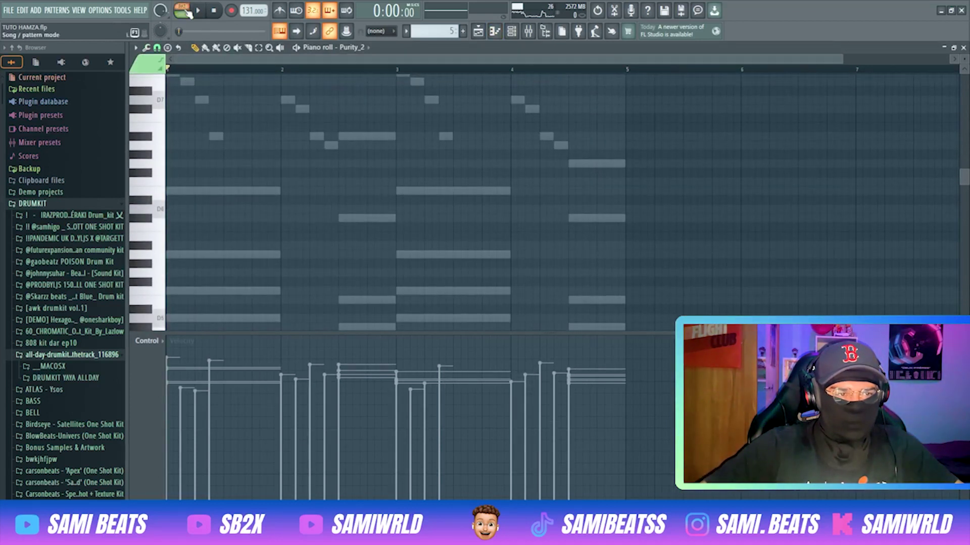
# Place a one-beat E6 note at the start of bar 1 and an A#6 note on its last beat.
pyautogui.scroll(-2, 184, 171)
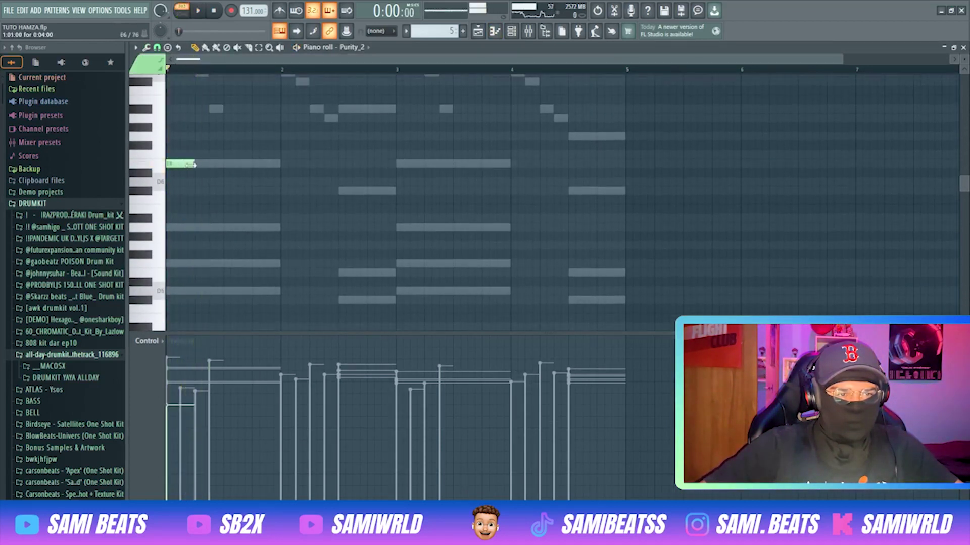
pyautogui.press('space')
pyautogui.press('space')
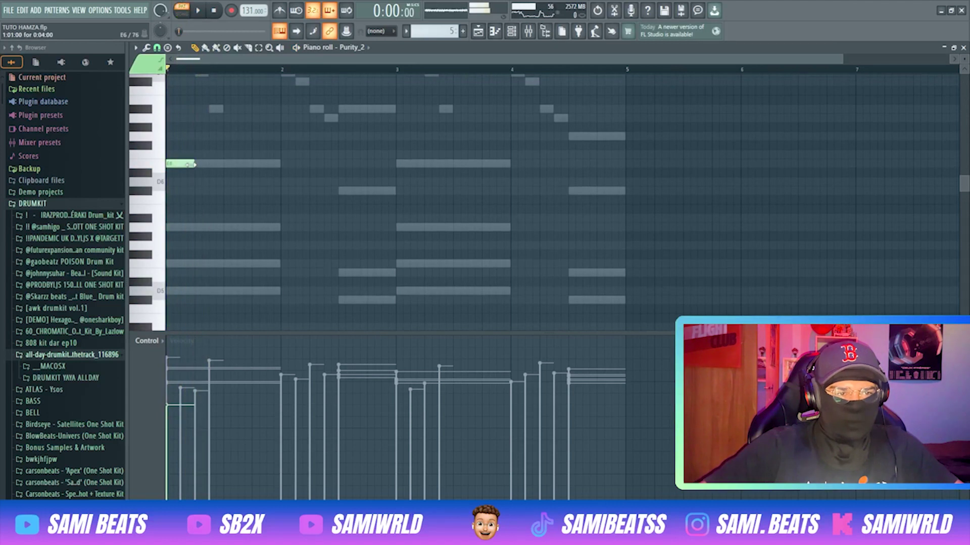
pyautogui.press('space')
pyautogui.scroll(3, 255, 163)
pyautogui.press('space')
pyautogui.click(257, 165)
pyautogui.press('space')
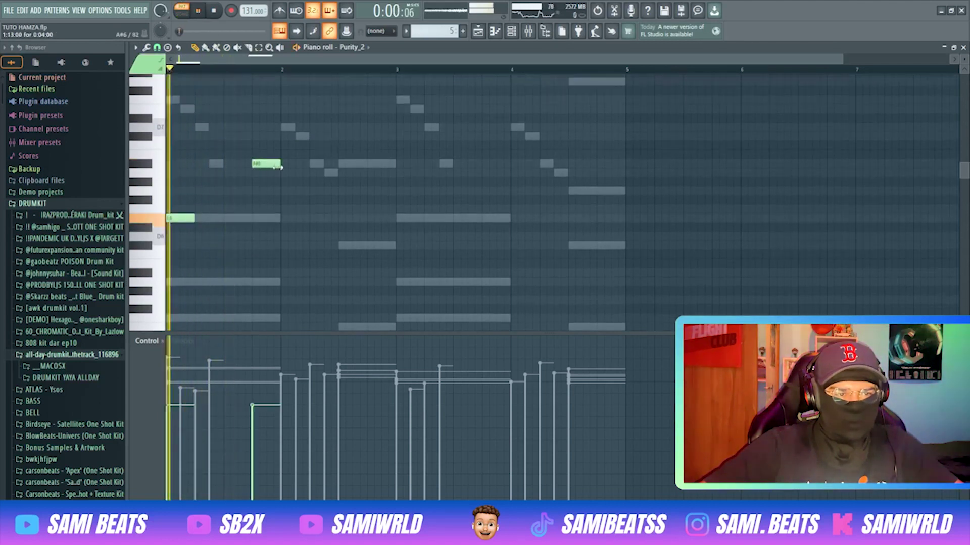
# Shorten the A#6 note to half a beat and follow it with A6 notes just before and at the start of bar 2.
pyautogui.moveTo(281, 167); pyautogui.dragTo(267, 167)
pyautogui.click(272, 173)
pyautogui.click(284, 190)
pyautogui.press('space')
pyautogui.press('space')
pyautogui.moveTo(284, 199); pyautogui.dragTo(287, 173)
pyautogui.press('space')
pyautogui.press('space')
pyautogui.press('space')
# Rework the phrase into half-beat D7 and C#7 notes ending bar 1, then A#6 at bar 2's start and A6 on its step 9.
pyautogui.rightClick(269, 173)
pyautogui.press('space')
pyautogui.click(274, 137)
pyautogui.moveTo(288, 172); pyautogui.dragTo(346, 173)
pyautogui.press('space')
pyautogui.press('space')
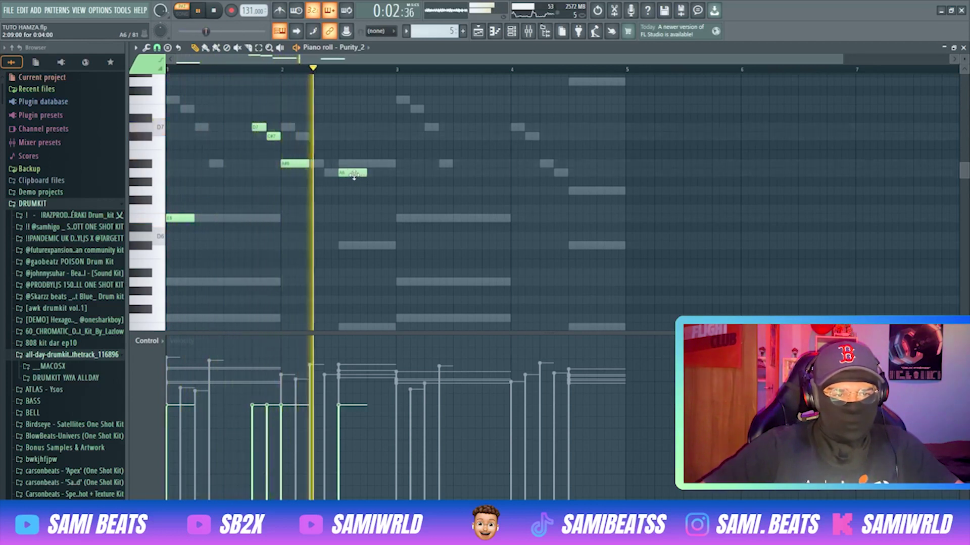
pyautogui.press('space')
pyautogui.press('space')
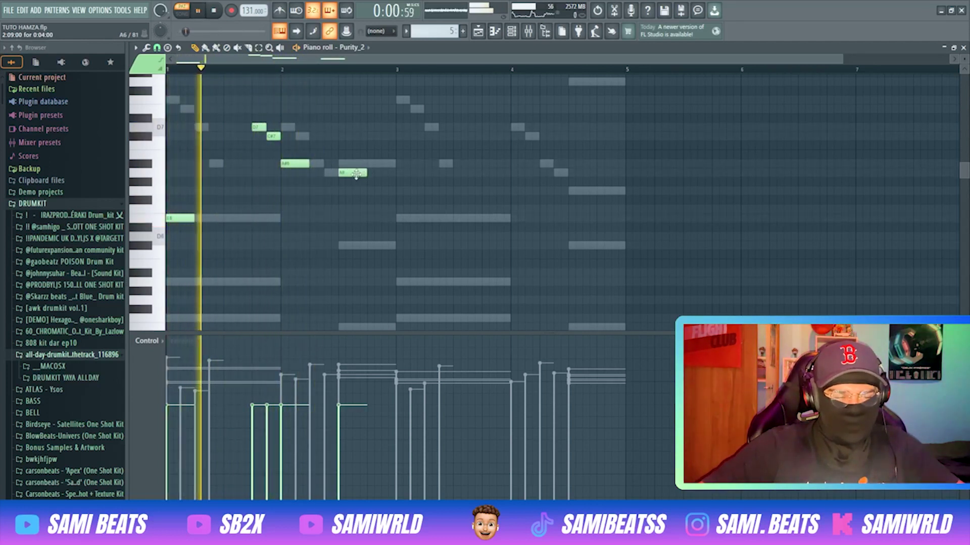
# Lower the A6 note on step 9 of bar 2 to G6 and add an A6 note on step 7.
pyautogui.press('space')
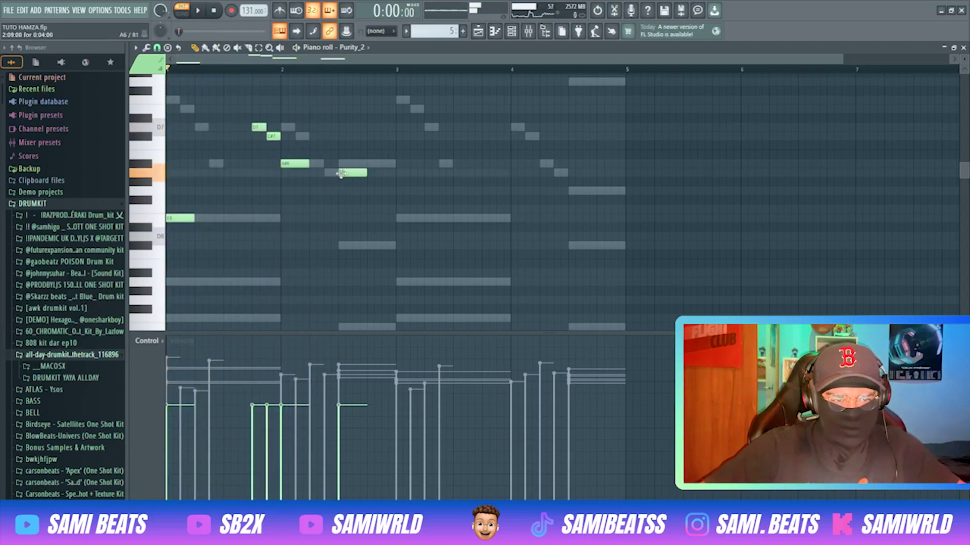
pyautogui.moveTo(341, 174); pyautogui.dragTo(343, 191)
pyautogui.press('space')
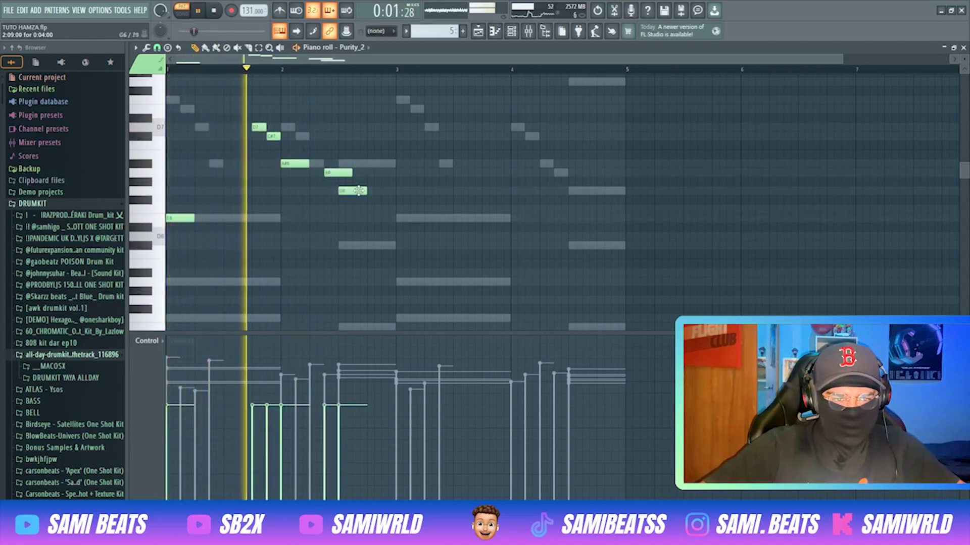
pyautogui.press('space')
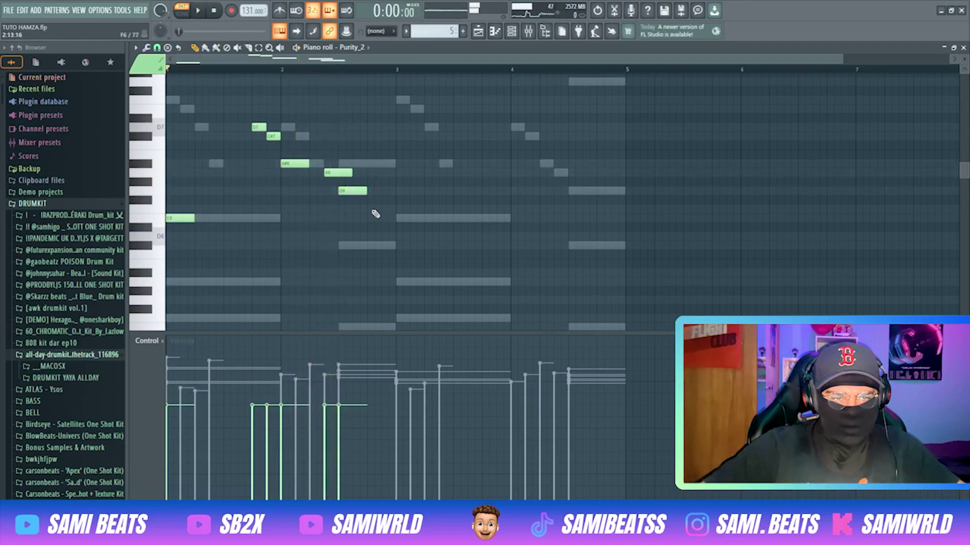
# Add a run of alternating one-step F6 and E6 notes on bar 2's last beat and shorten the A6 note on step 7 to two steps.
pyautogui.moveTo(397, 209); pyautogui.dragTo(376, 211)
pyautogui.press('space')
pyautogui.moveTo(351, 173); pyautogui.dragTo(336, 175)
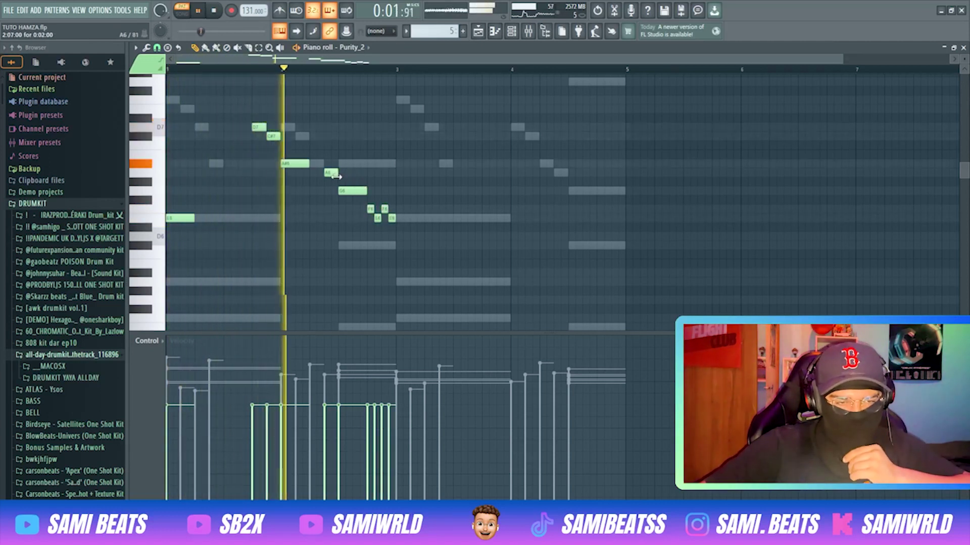
pyautogui.press('space')
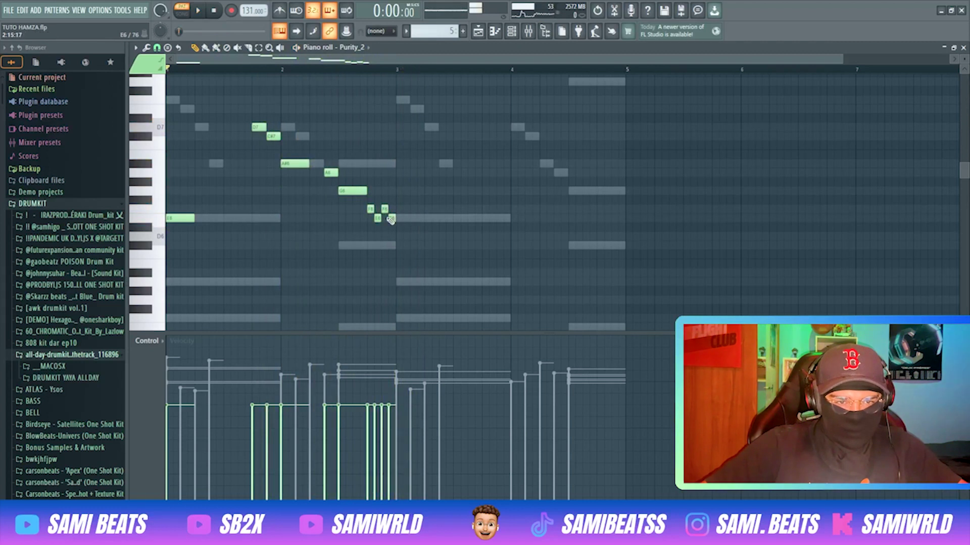
# Set the piano roll snap to none and shorten the first F6 and E6 notes of the run in bar 2 to about 11 ticks.
pyautogui.moveTo(847, 60); pyautogui.dragTo(507, 75)
pyautogui.moveTo(484, 200); pyautogui.dragTo(520, 226)
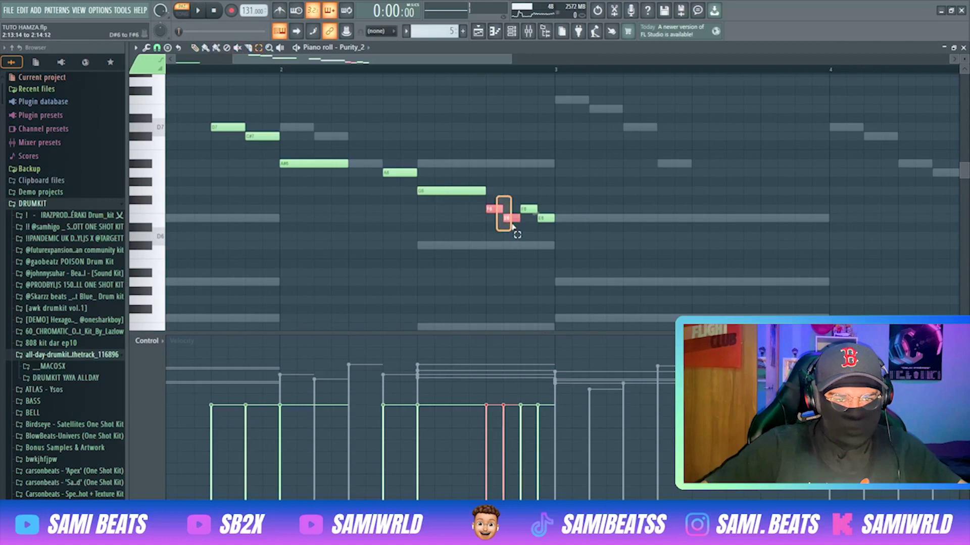
pyautogui.press('space')
pyautogui.click(157, 48)
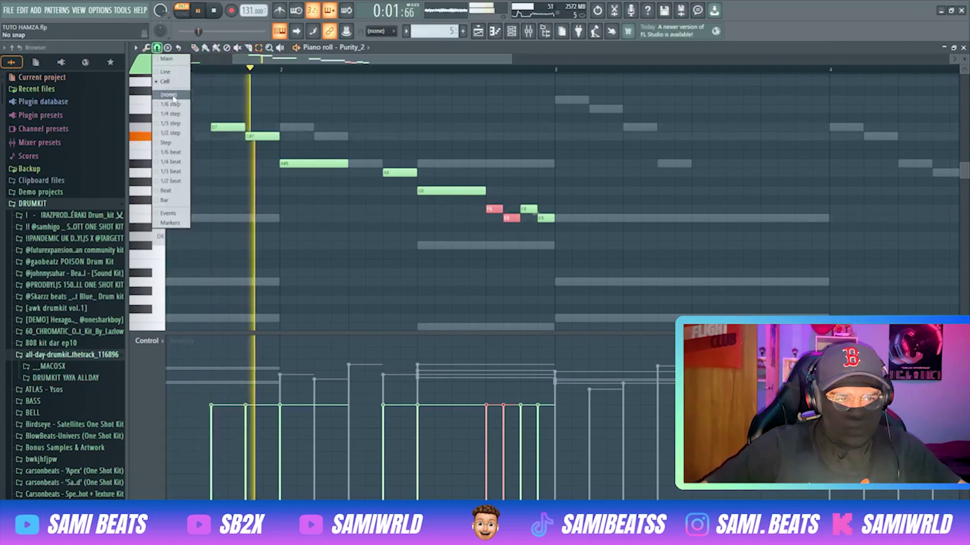
pyautogui.click(171, 95)
pyautogui.click(195, 47)
pyautogui.press('space')
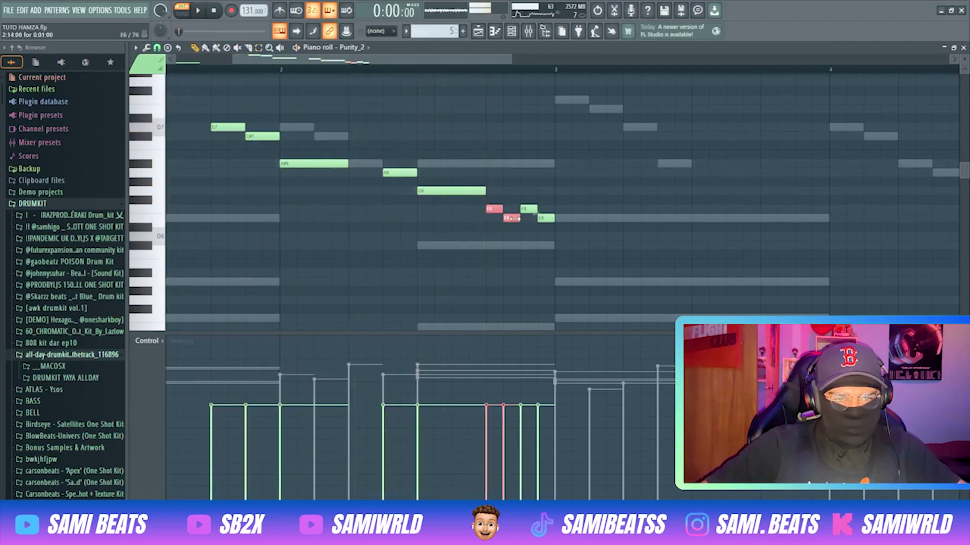
pyautogui.moveTo(506, 219); pyautogui.dragTo(498, 220)
pyautogui.press('space')
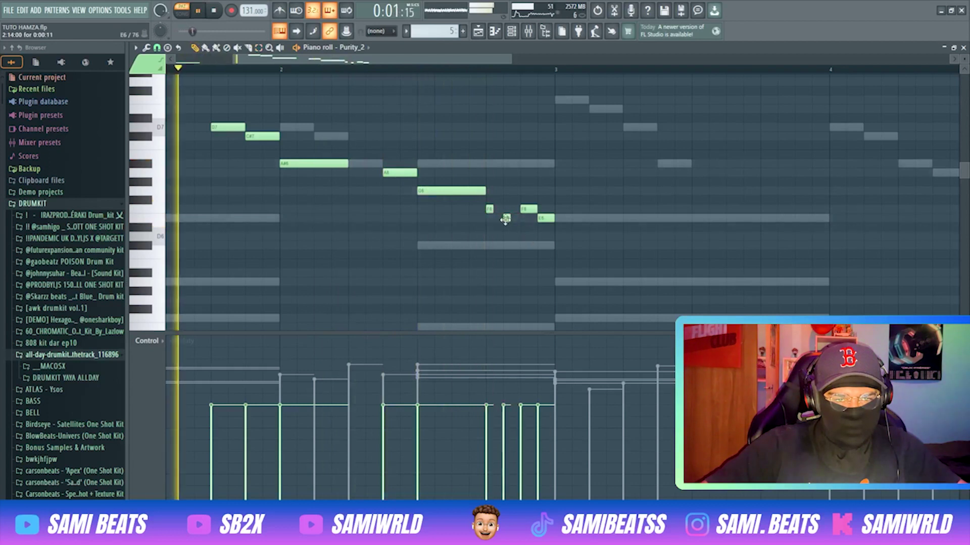
# Tighten the run into short F6, E6, F6 notes, delete the F6 note on step 15, and turn grid snapping back on.
pyautogui.click(507, 208)
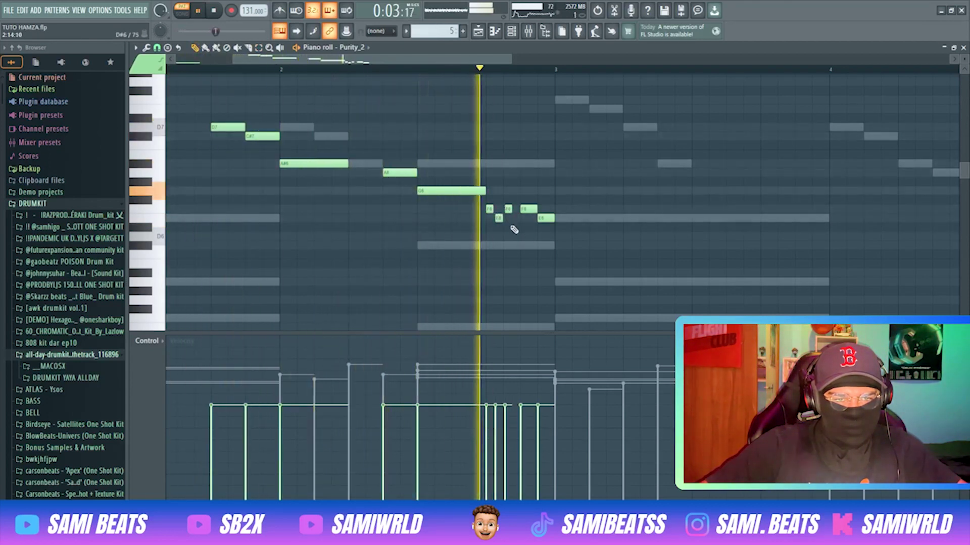
pyautogui.press('space')
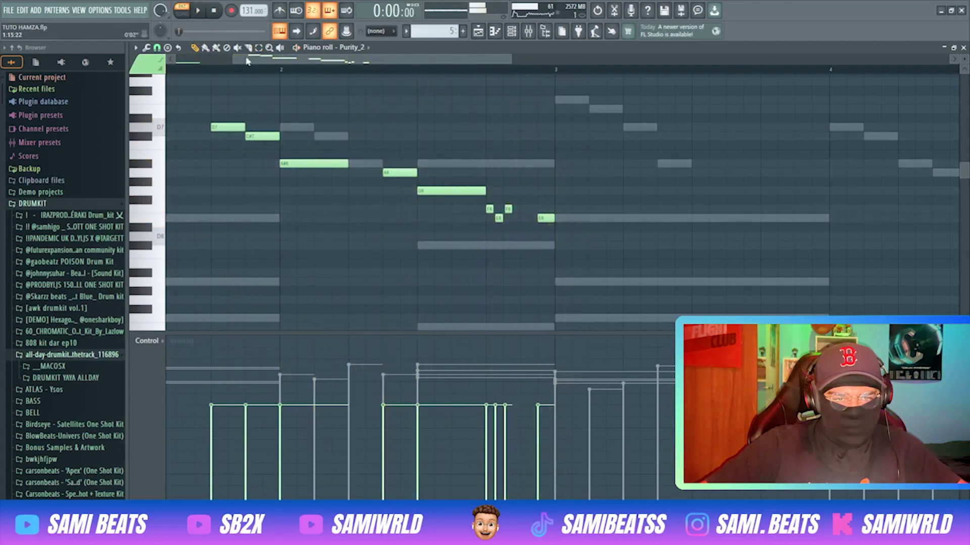
pyautogui.click(157, 47)
pyautogui.click(162, 92)
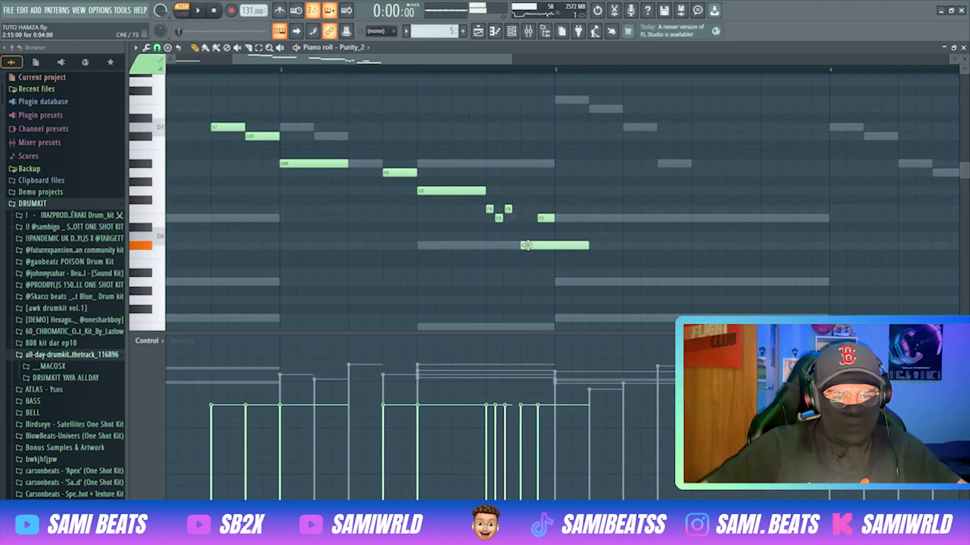
# Put a two-step C#7 note on step 15 of bar 2 in place of the closing E6 note.
pyautogui.hotkey('ctrl', 'Up')
pyautogui.press('space')
pyautogui.rightClick(546, 219)
pyautogui.moveTo(585, 139); pyautogui.dragTo(551, 141)
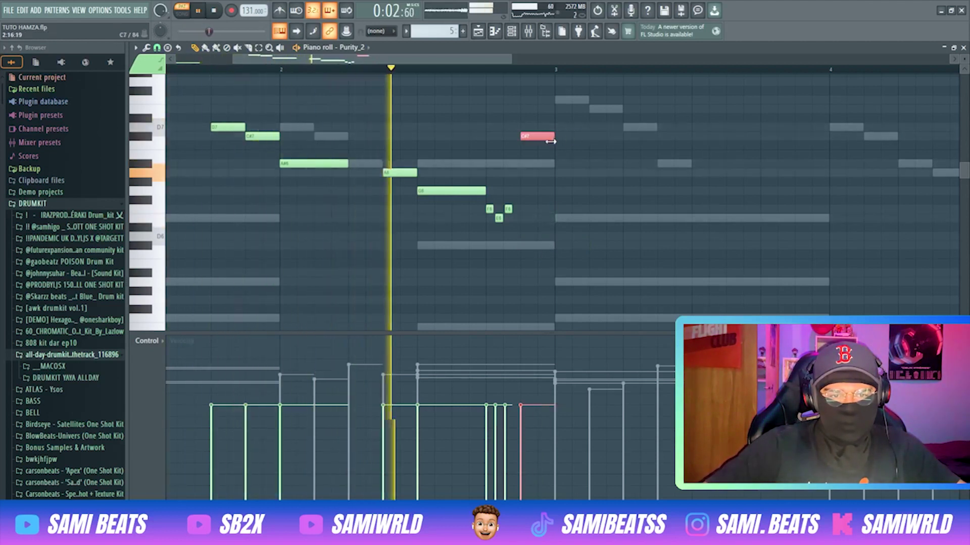
pyautogui.press('space')
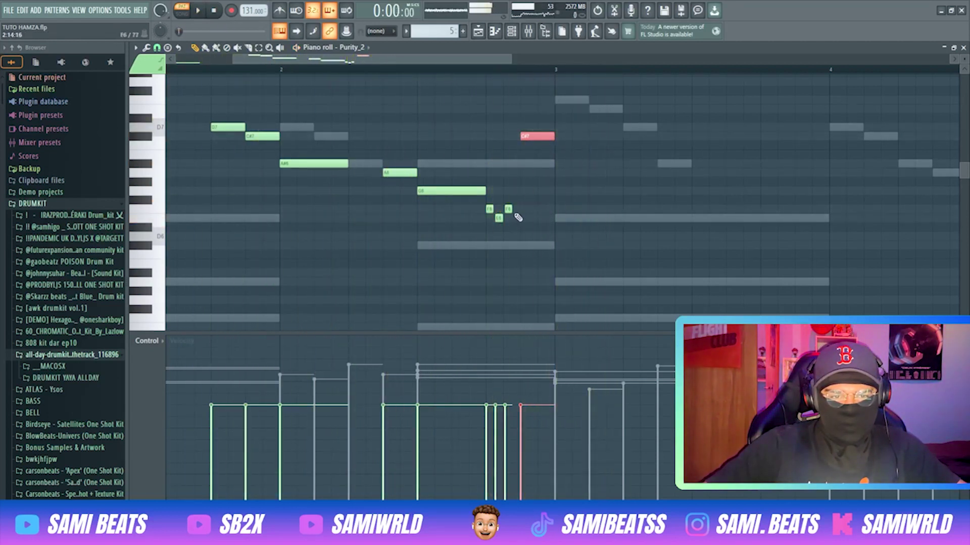
# Delete the second short F6 note of the run, shift the short E6 note to step 14 of bar 2, and audition the phrase.
pyautogui.moveTo(499, 221)
pyautogui.mouseDown()
pyautogui.moveTo(511, 221)
pyautogui.moveTo(502, 220)
pyautogui.mouseUp()
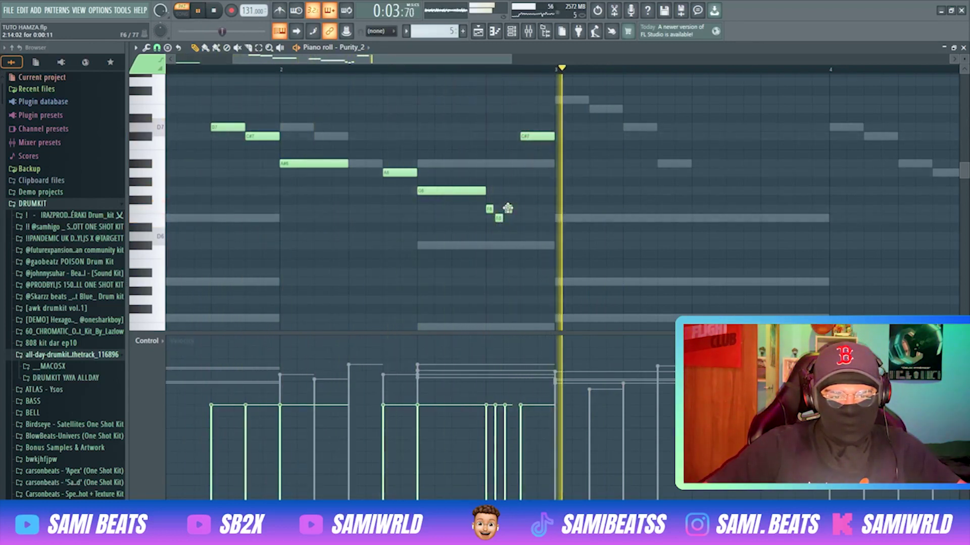
pyautogui.press('space')
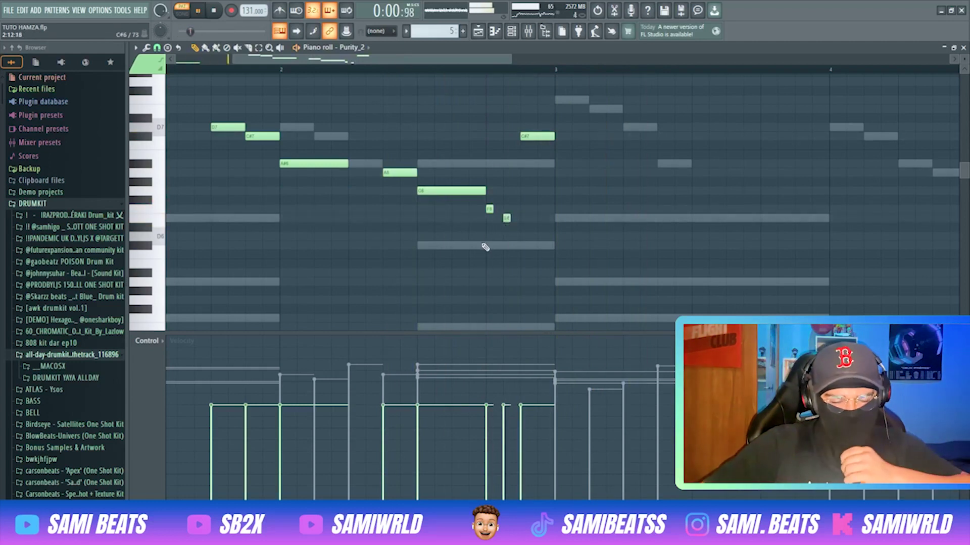
pyautogui.press('space')
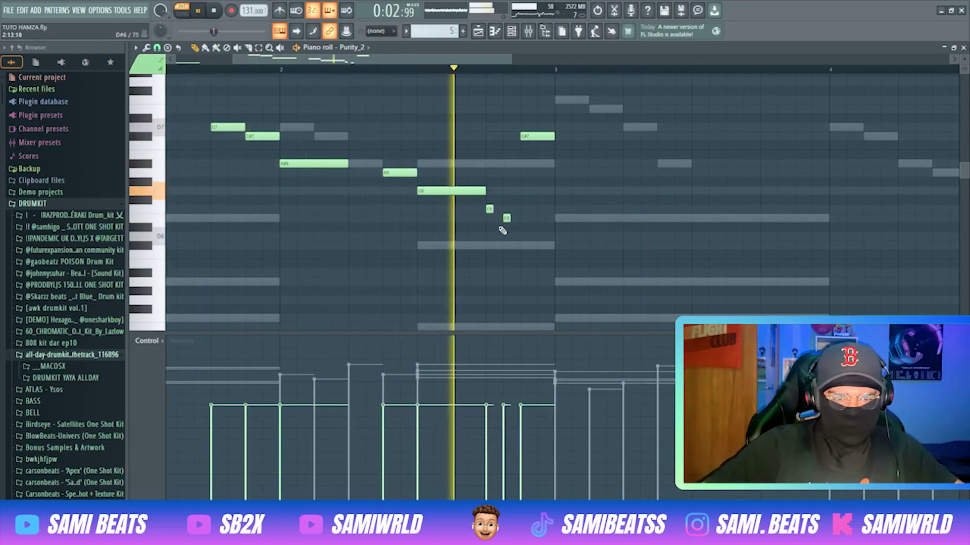
pyautogui.moveTo(453, 59); pyautogui.dragTo(388, 65)
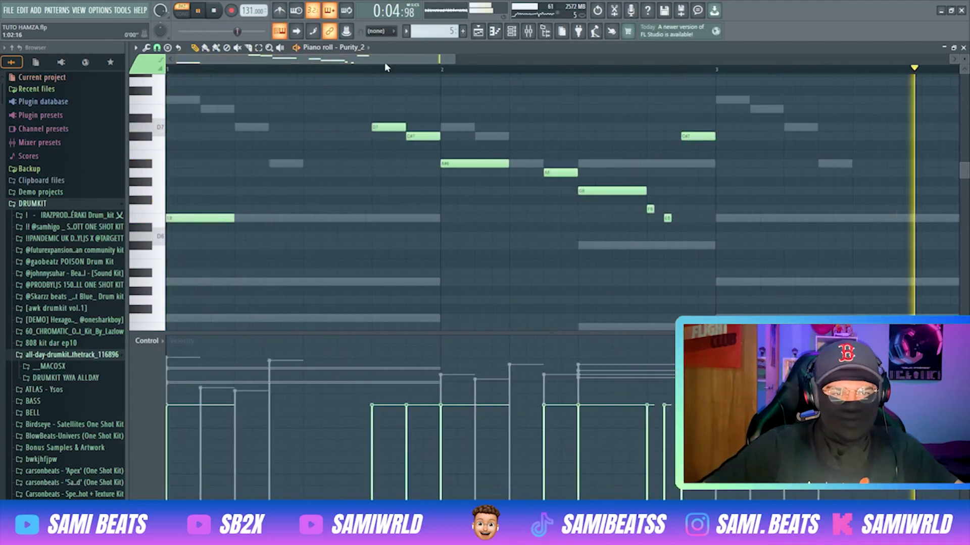
pyautogui.press('space')
pyautogui.moveTo(457, 61); pyautogui.dragTo(950, 71)
pyautogui.press('space')
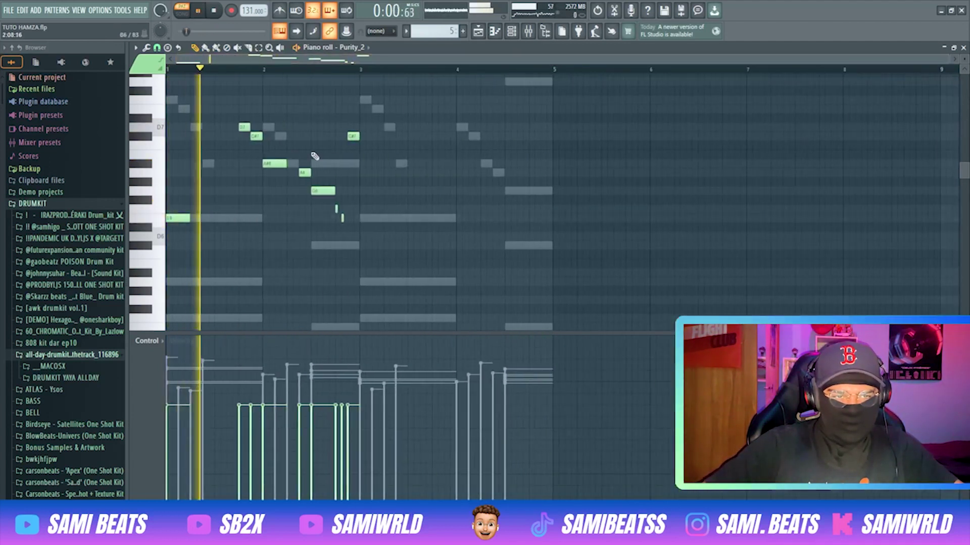
pyautogui.press('space')
# Lower the last note of bar 2 from C#7 to A6, auditioning different pitches during playback.
pyautogui.press('space')
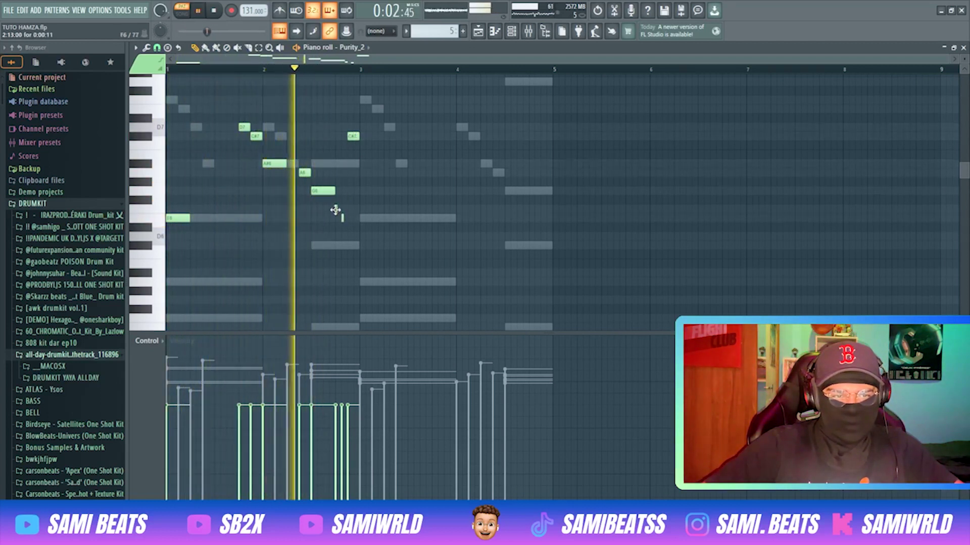
pyautogui.press('space')
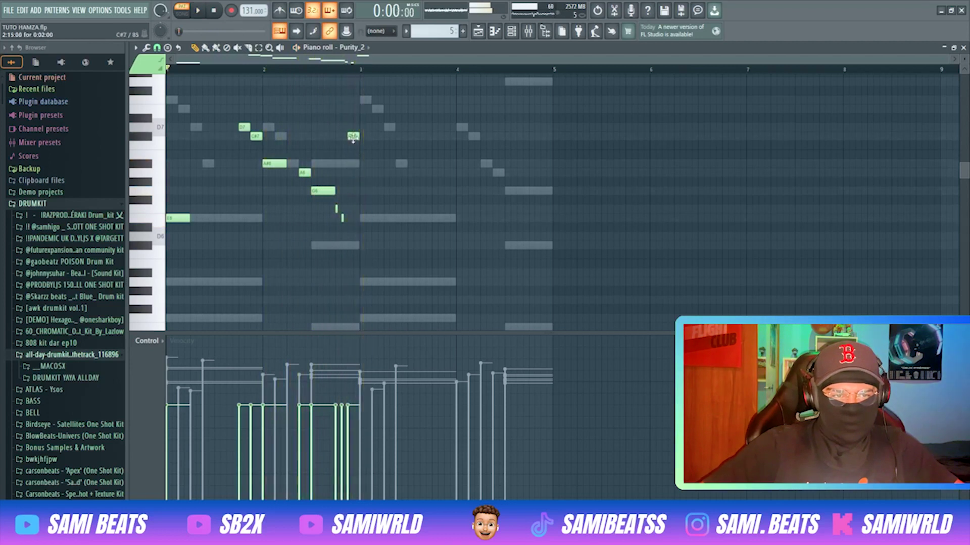
pyautogui.press('space')
pyautogui.moveTo(351, 163); pyautogui.dragTo(354, 227)
pyautogui.press('space')
pyautogui.moveTo(352, 212); pyautogui.dragTo(352, 174)
pyautogui.press('space')
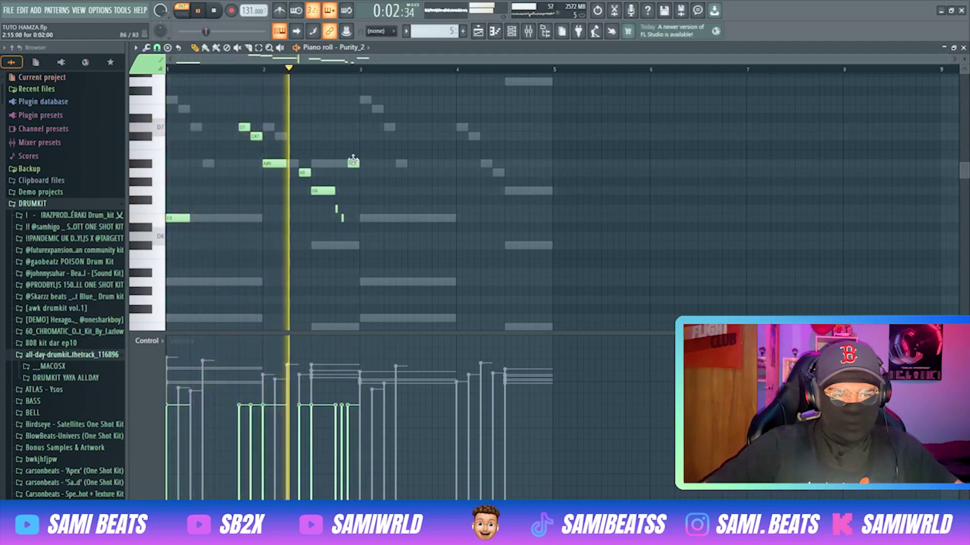
pyautogui.press('space')
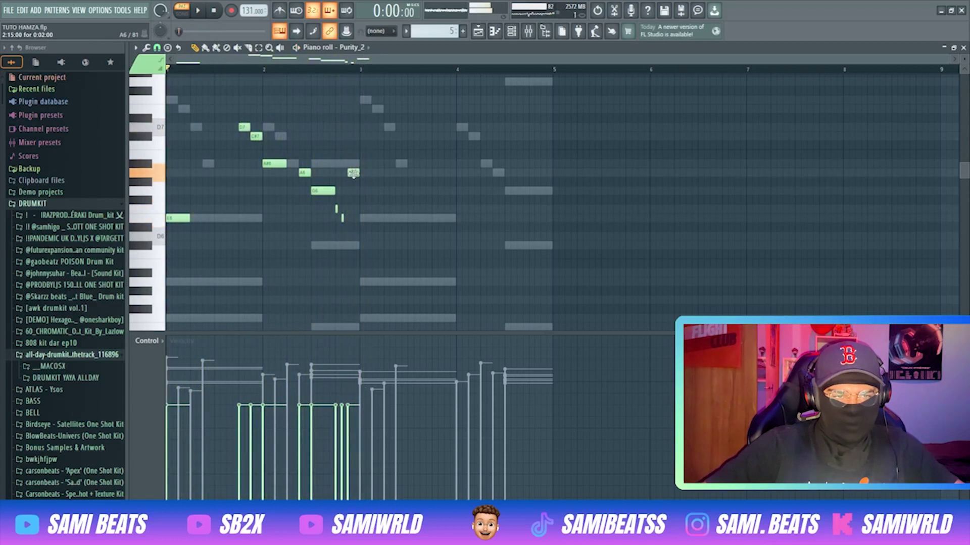
# Duplicate the flute notes of bars 1 and 2 into bars 3 and 4.
pyautogui.moveTo(366, 72); pyautogui.dragTo(128, 96)
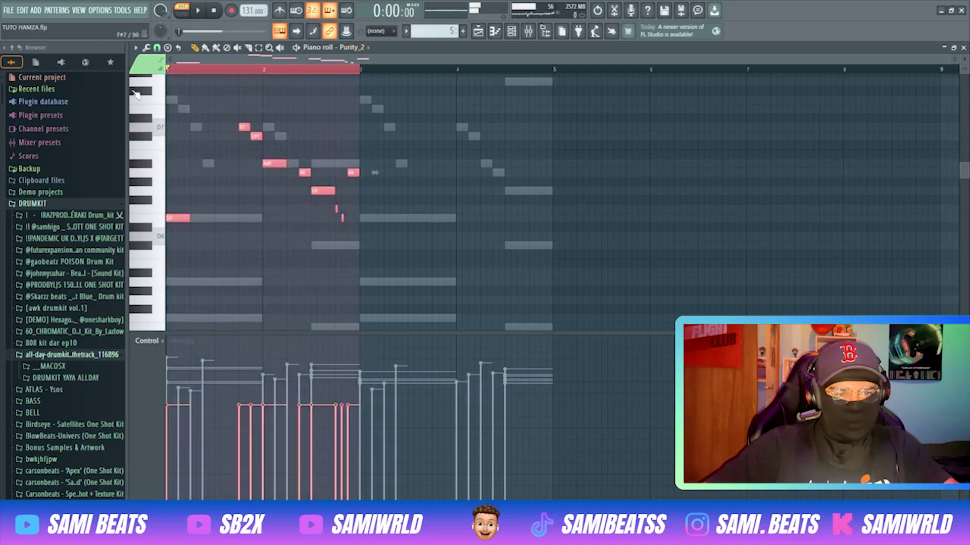
pyautogui.hotkey('ctrl', 'b')
pyautogui.click(488, 70)
# Raise the last note of bar 4 to A#6 and increase the velocity of all flute notes to one even level.
pyautogui.press('space')
pyautogui.moveTo(546, 172); pyautogui.dragTo(546, 164)
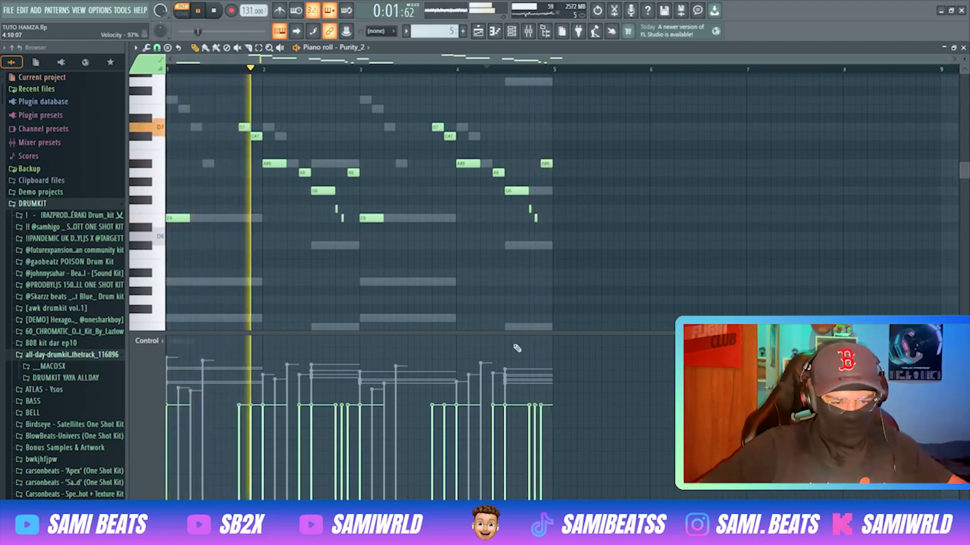
pyautogui.moveTo(548, 374); pyautogui.dragTo(95, 352)
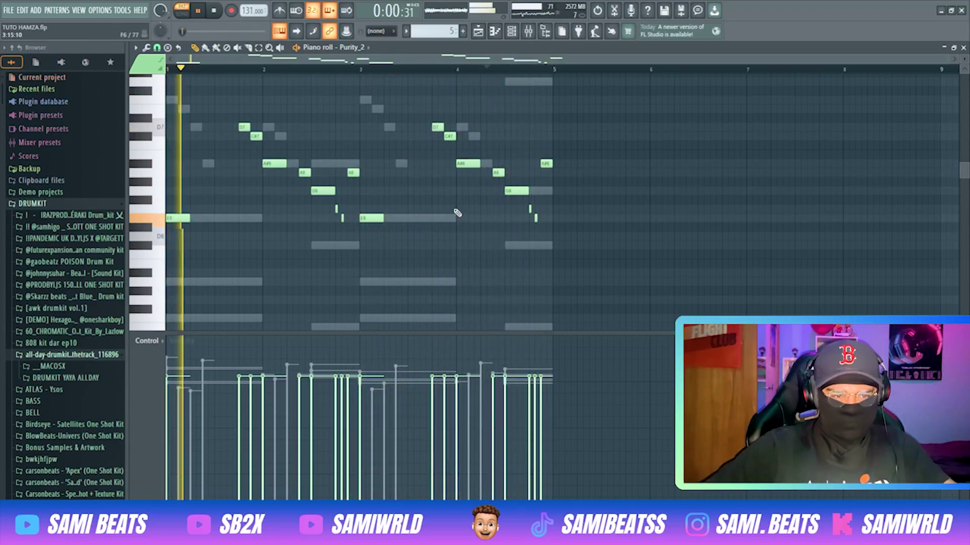
# Treat the flute on Insert 31 with 73% stereo separation and Fruity Reeverb 2 in slot 10, and unsolo the track.
pyautogui.press('F7')
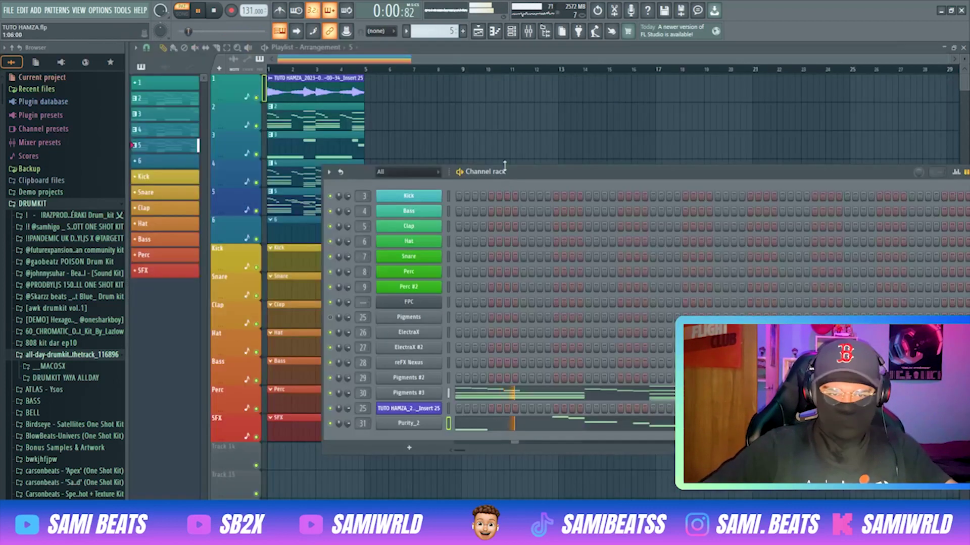
pyautogui.click(527, 31)
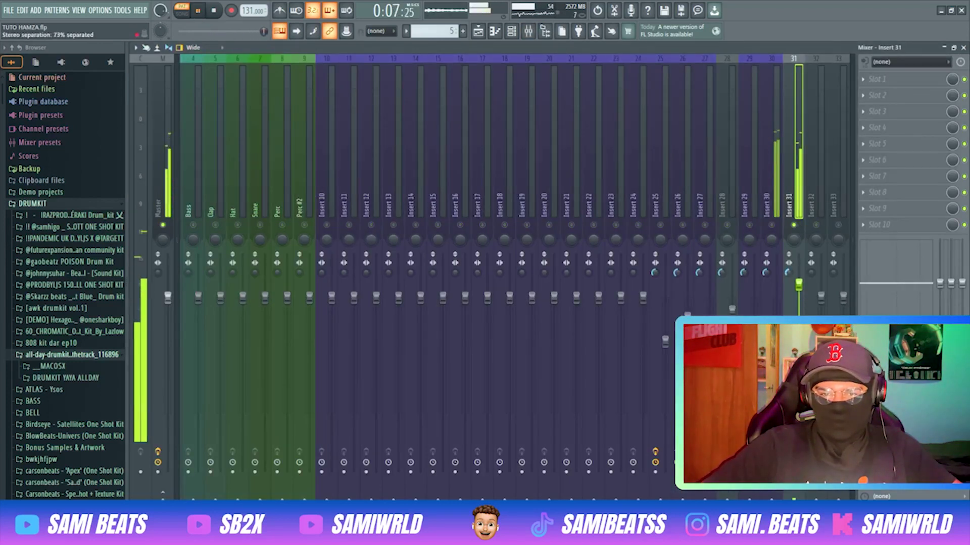
pyautogui.click(877, 226)
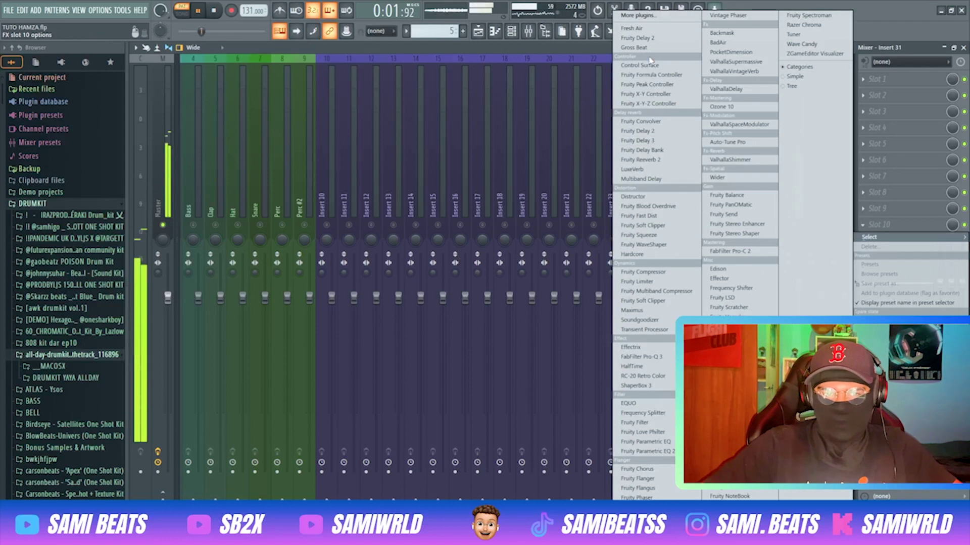
pyautogui.click(644, 159)
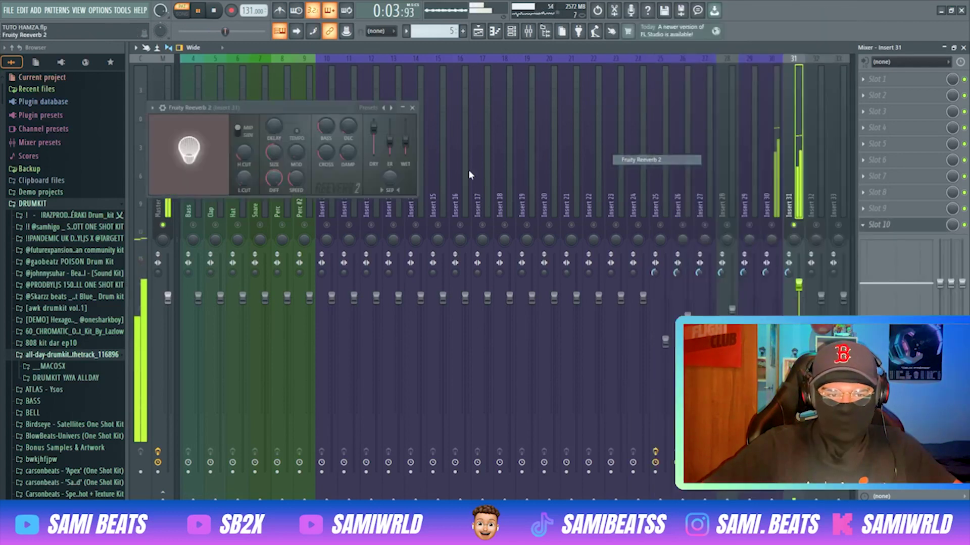
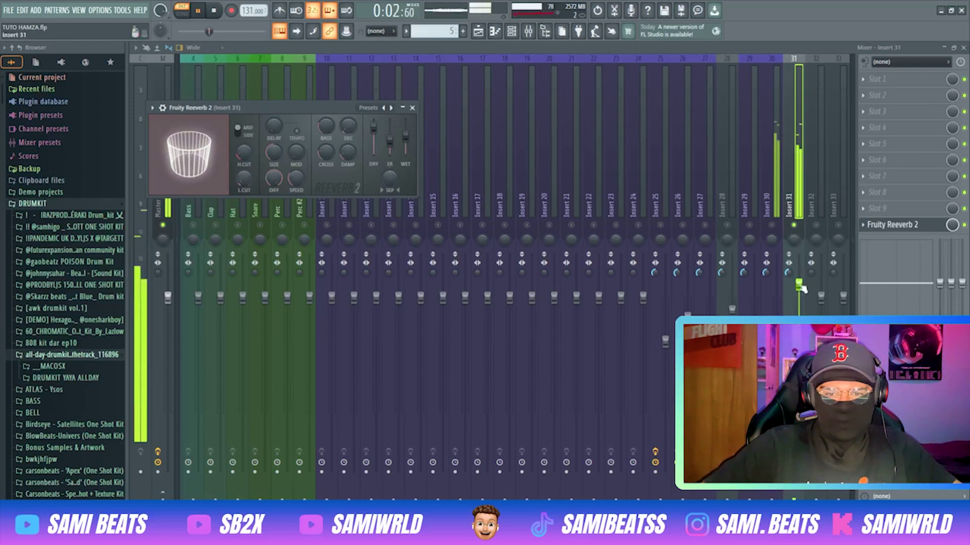
pyautogui.moveTo(799, 286); pyautogui.dragTo(801, 293)
pyautogui.rightClick(795, 226)
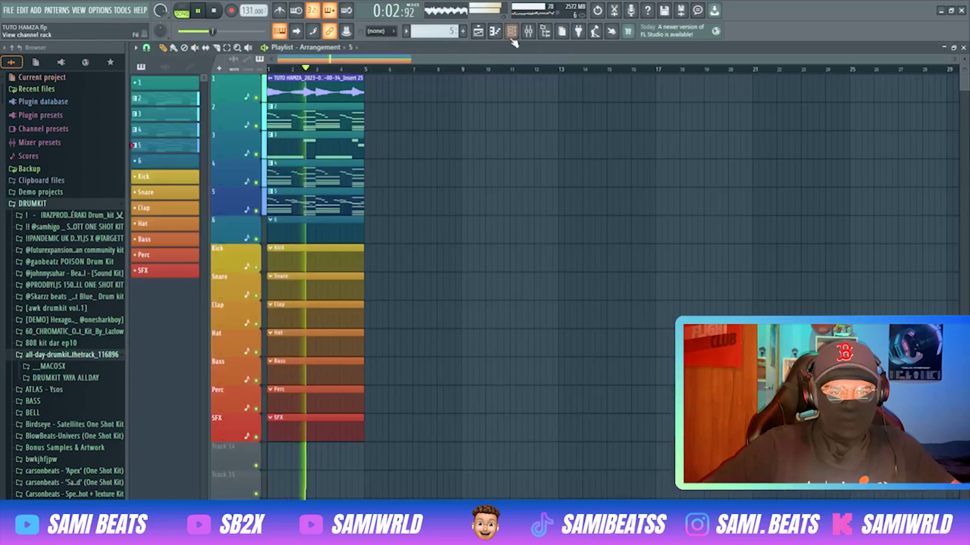
# Move the Purity_2 flute notes from pattern 5 to pattern 6 and set Insert 31's volume to 112%.
pyautogui.press('F6')
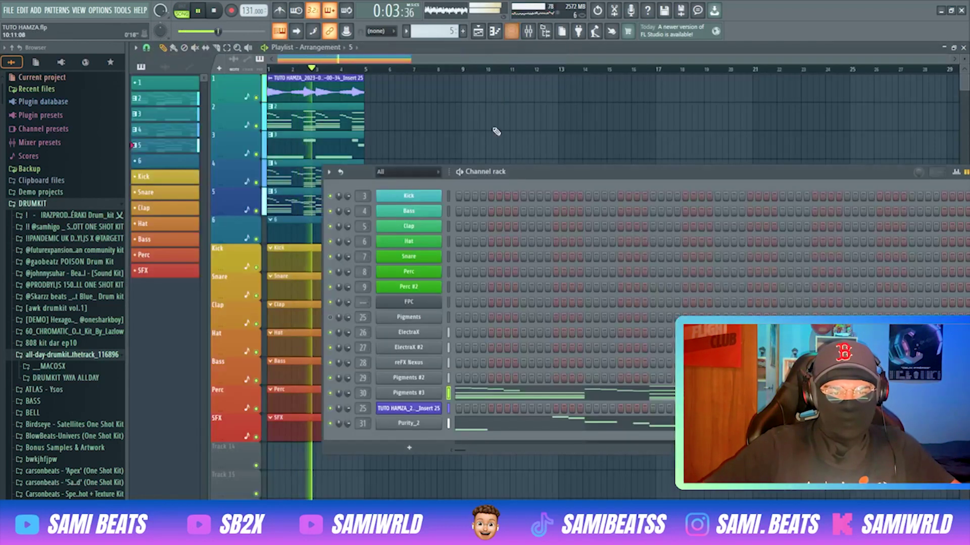
pyautogui.click(449, 423)
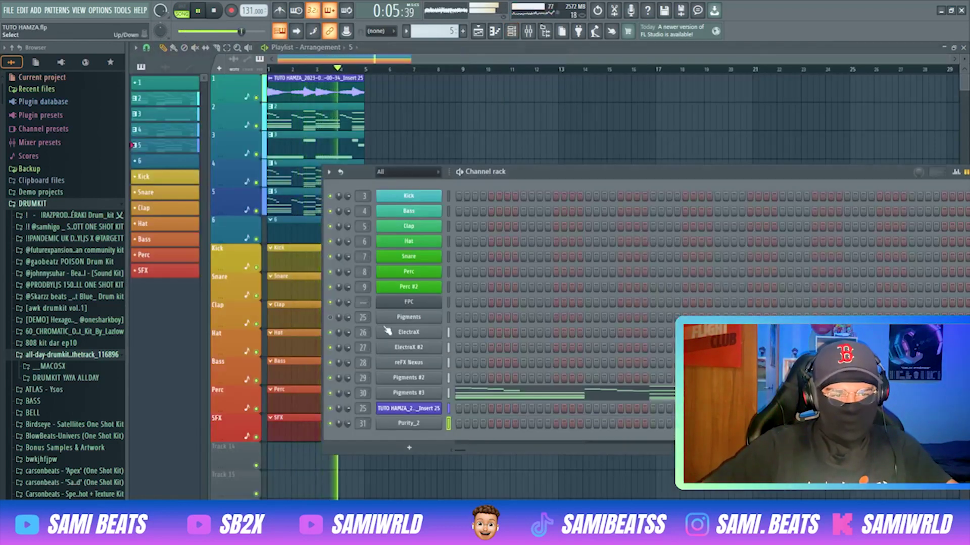
pyautogui.press('F6')
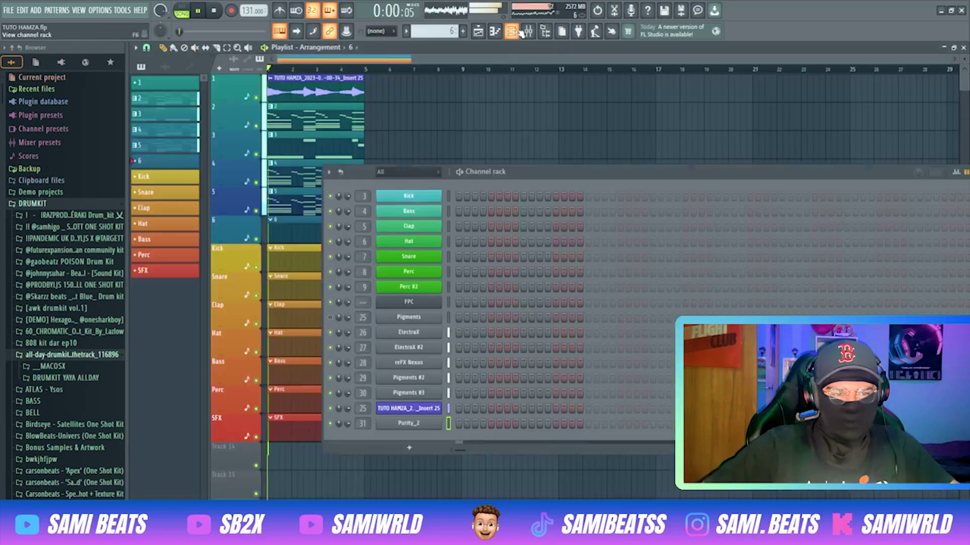
pyautogui.press('F6')
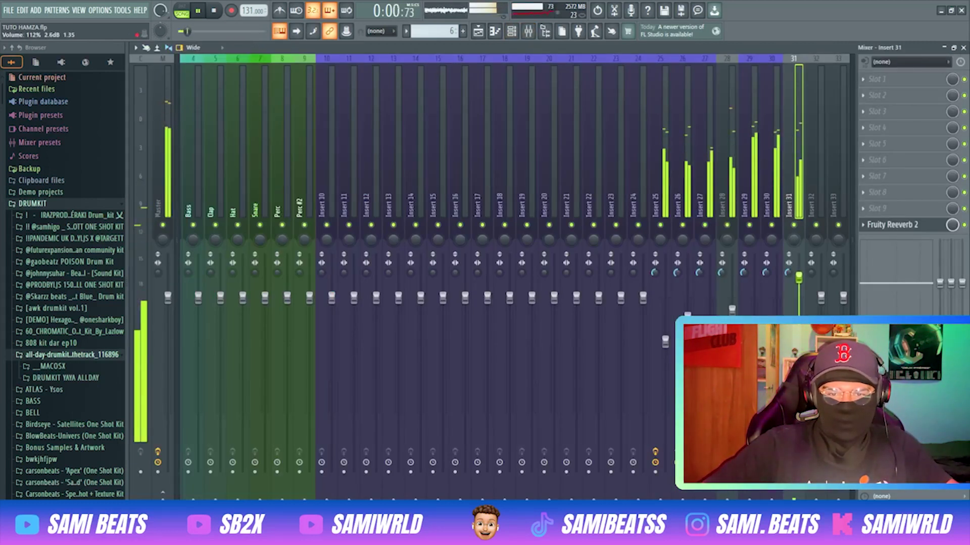
pyautogui.press('F9')
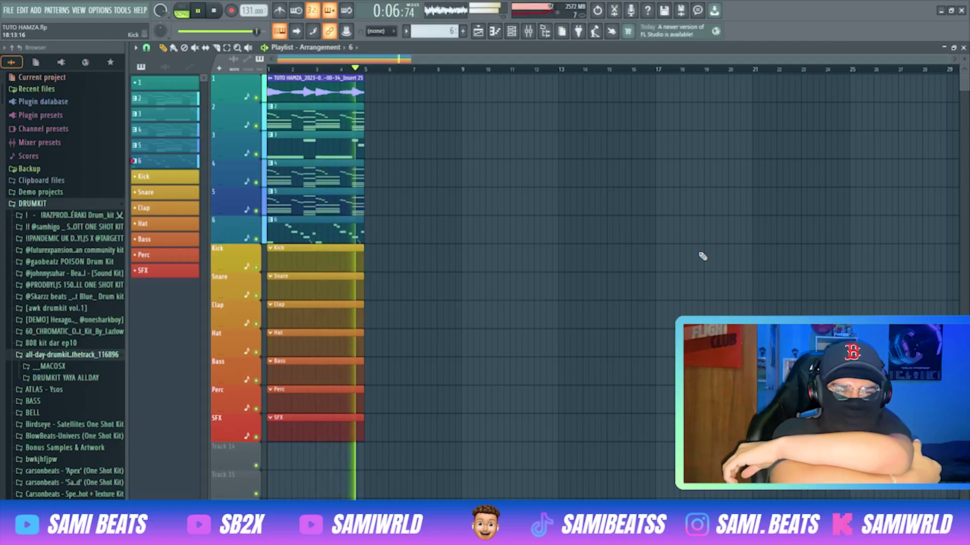
pyautogui.doubleClick(302, 258)
pyautogui.click(494, 31)
pyautogui.click(508, 36)
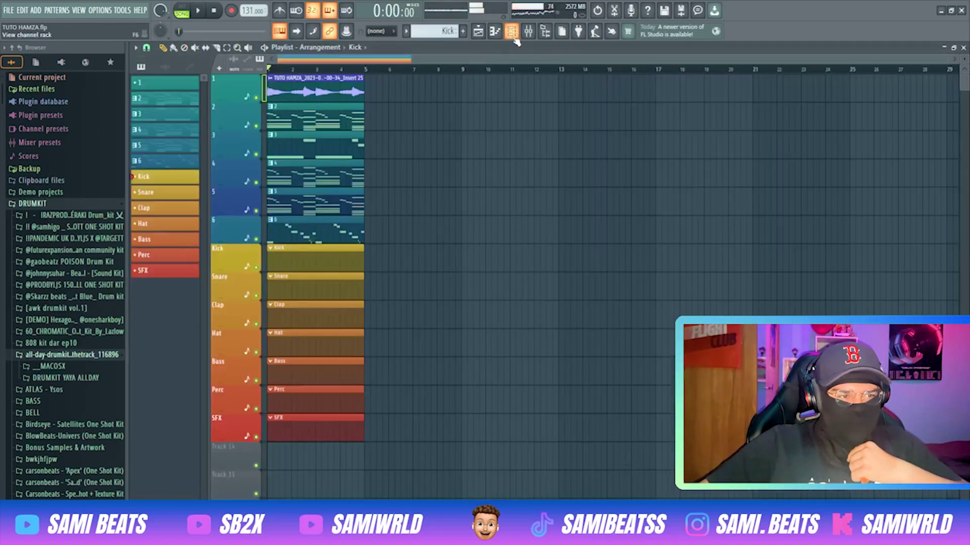
pyautogui.click(511, 35)
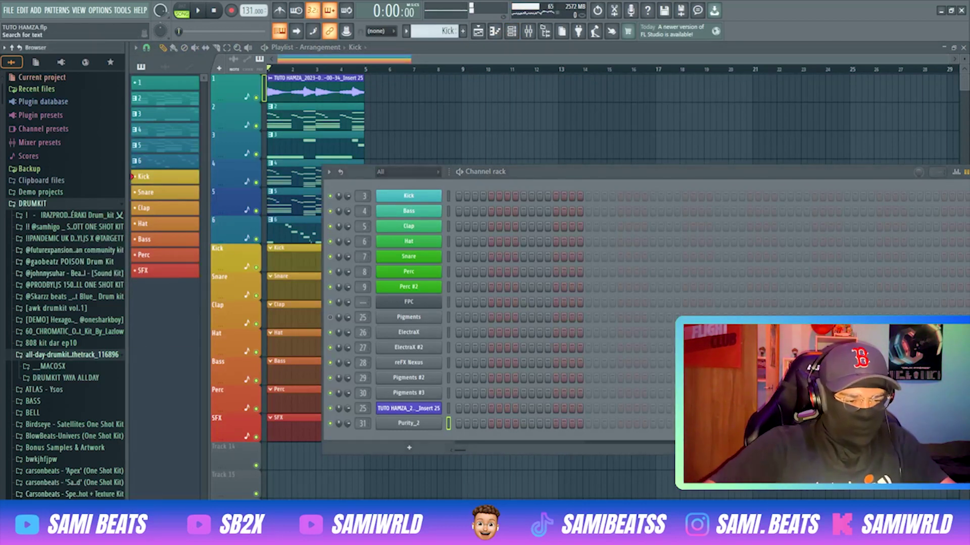
pyautogui.click(51, 262)
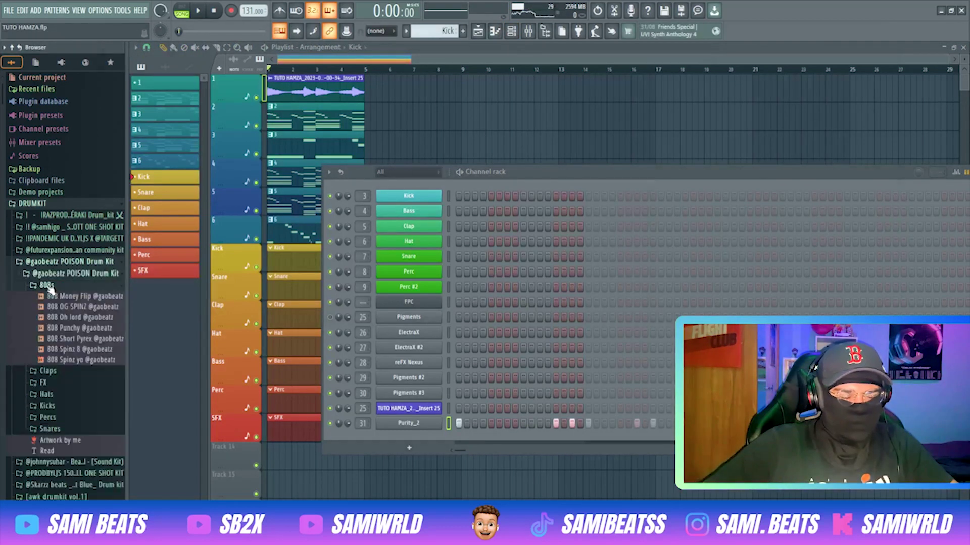
pyautogui.click(65, 309)
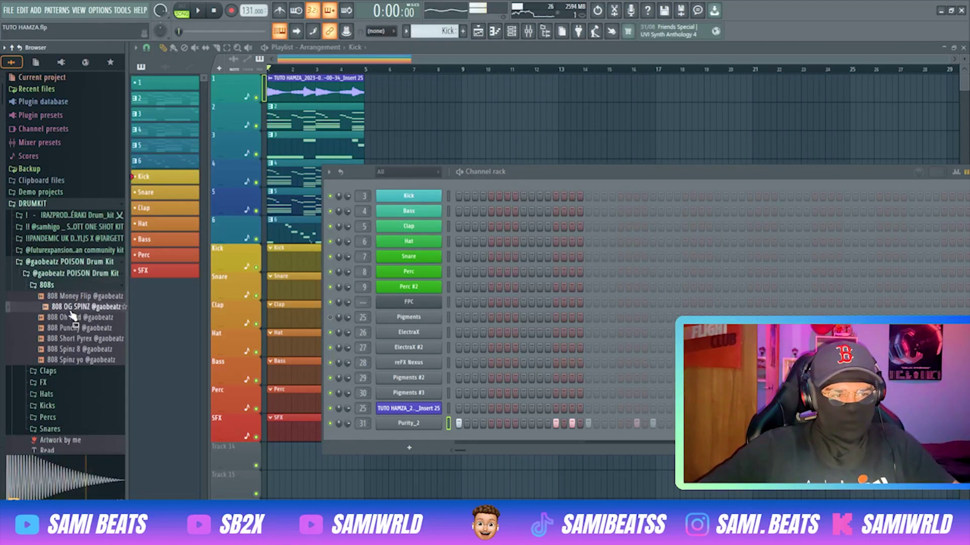
pyautogui.moveTo(395, 213); pyautogui.dragTo(421, 214)
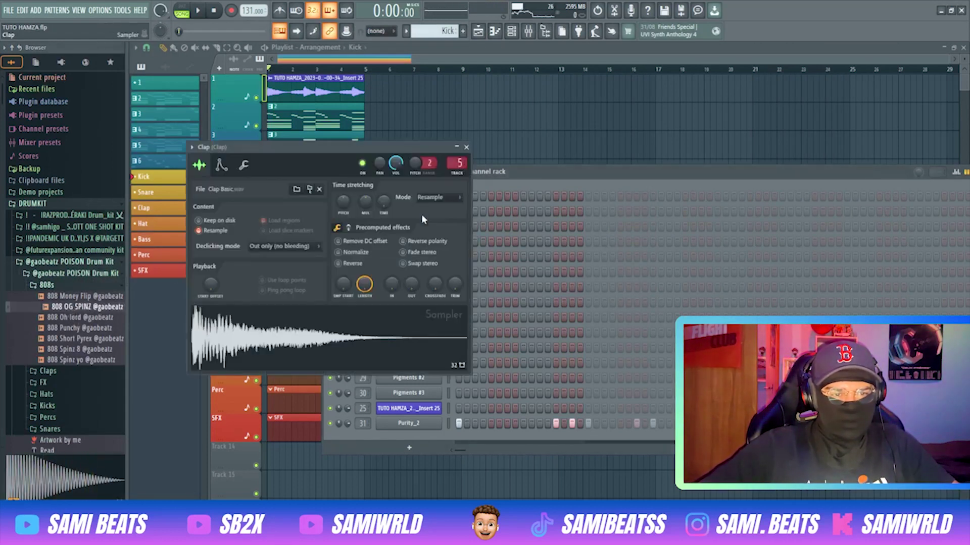
pyautogui.click(418, 208)
pyautogui.click(416, 217)
# Give the 808 a volume envelope with 0% sustain, make it cut itself when retriggered, and boost its gain to 7%.
pyautogui.click(207, 152)
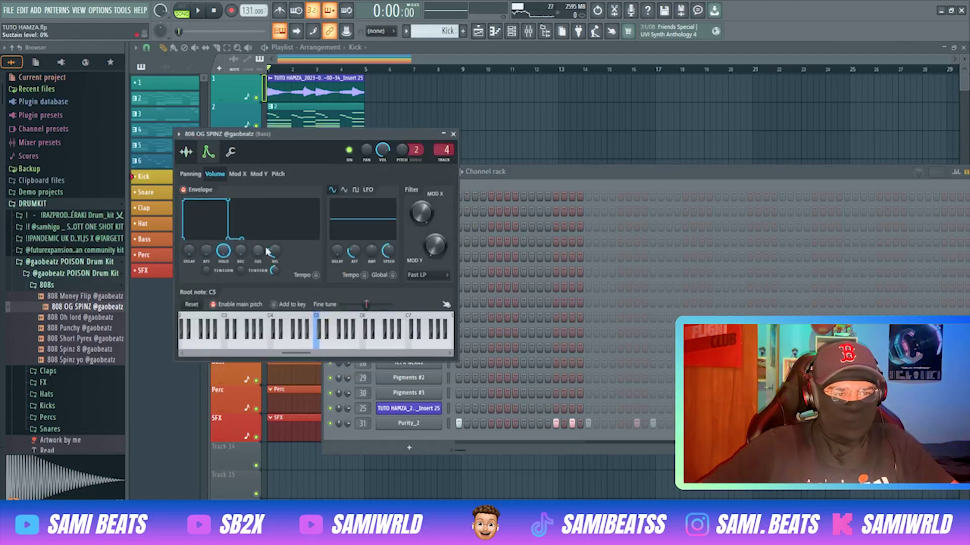
pyautogui.click(232, 153)
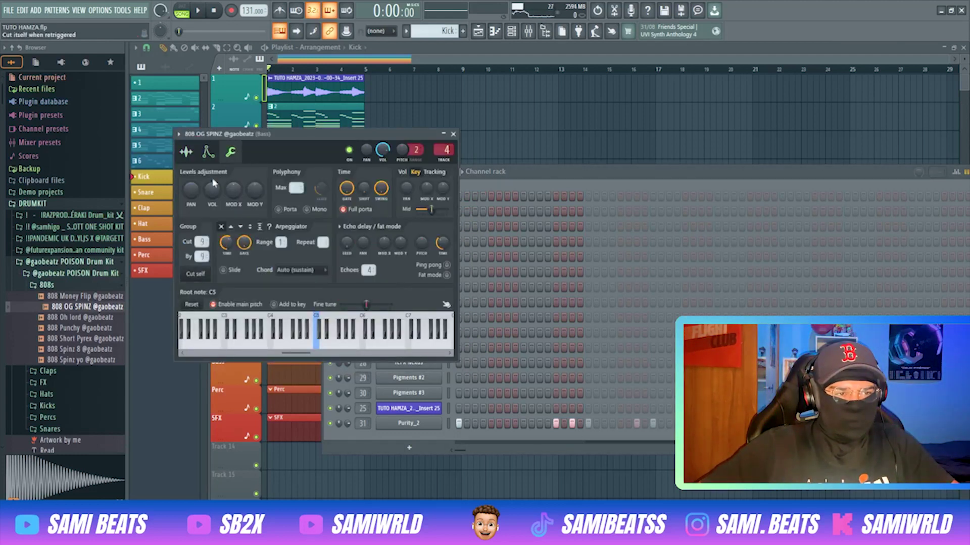
pyautogui.click(190, 158)
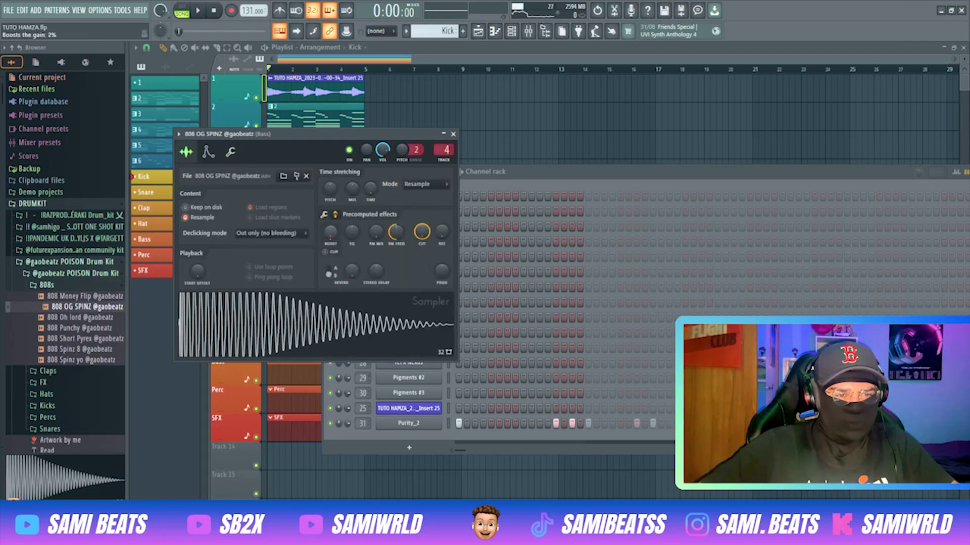
pyautogui.moveTo(331, 232); pyautogui.dragTo(330, 227)
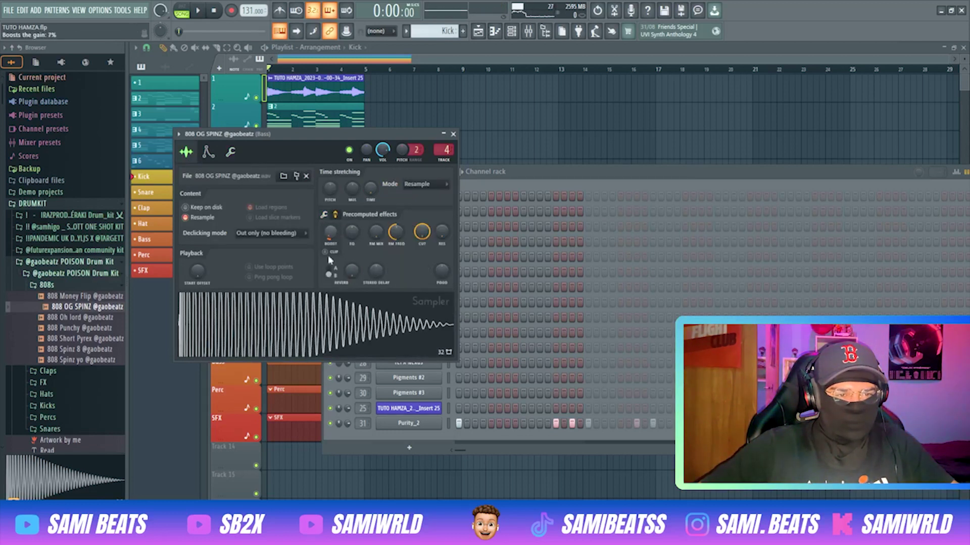
# In pattern 2, write two-step D5 notes for the 808 at steps 1, 7, 9 and 13 of bar 1, auditioning them.
pyautogui.doubleClick(303, 119)
pyautogui.click(495, 31)
pyautogui.click(511, 31)
pyautogui.rightClick(438, 211)
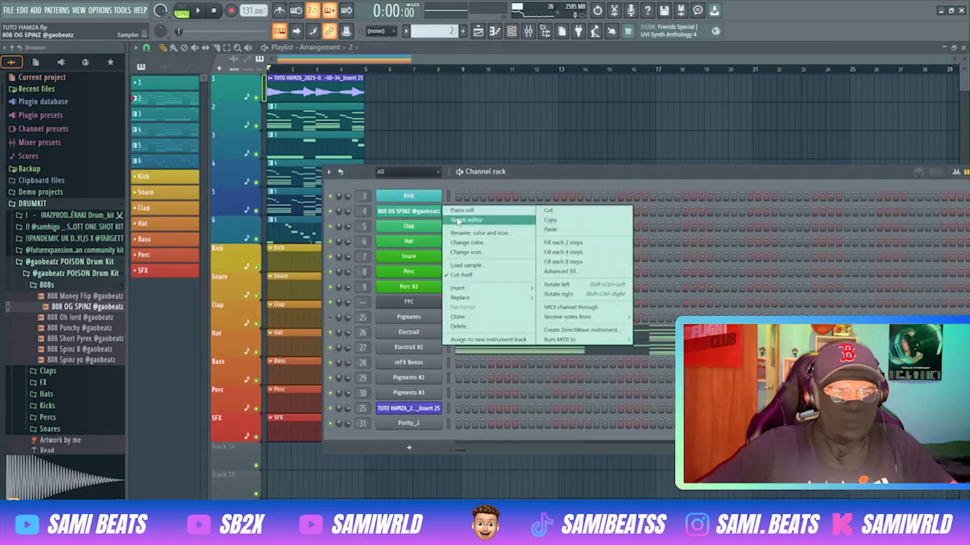
pyautogui.click(461, 210)
pyautogui.press('space')
pyautogui.click(208, 291)
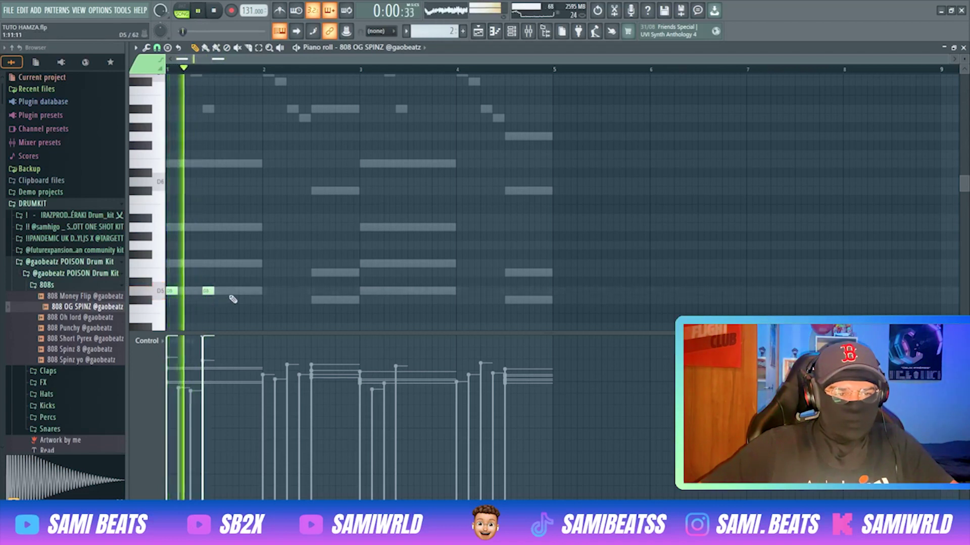
pyautogui.moveTo(207, 291); pyautogui.dragTo(221, 294)
pyautogui.press('space')
pyautogui.press('space')
pyautogui.click(244, 292)
pyautogui.press('space')
# Add C#5 notes to the 808 at steps 5, 10, 11, 14, 15 and 16 of bar 2, checking with playback.
pyautogui.click(292, 292)
pyautogui.press('space')
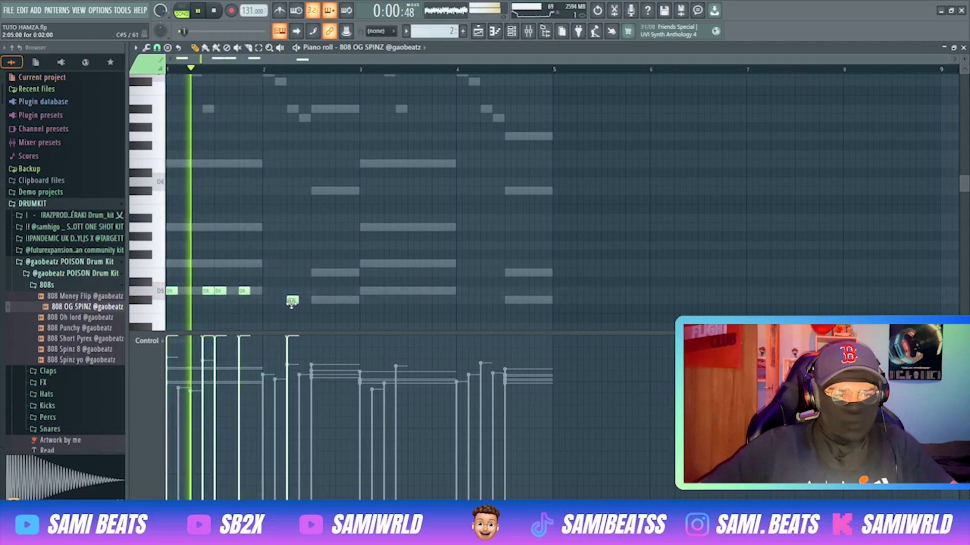
pyautogui.click(316, 300)
pyautogui.press('space')
pyautogui.moveTo(312, 306); pyautogui.dragTo(335, 302)
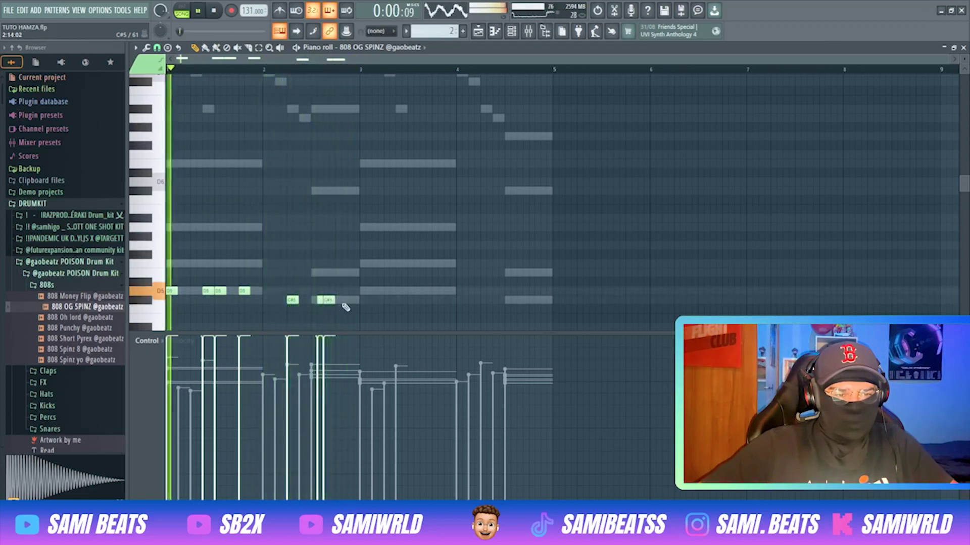
pyautogui.click(347, 301)
pyautogui.click(356, 301)
pyautogui.press('space')
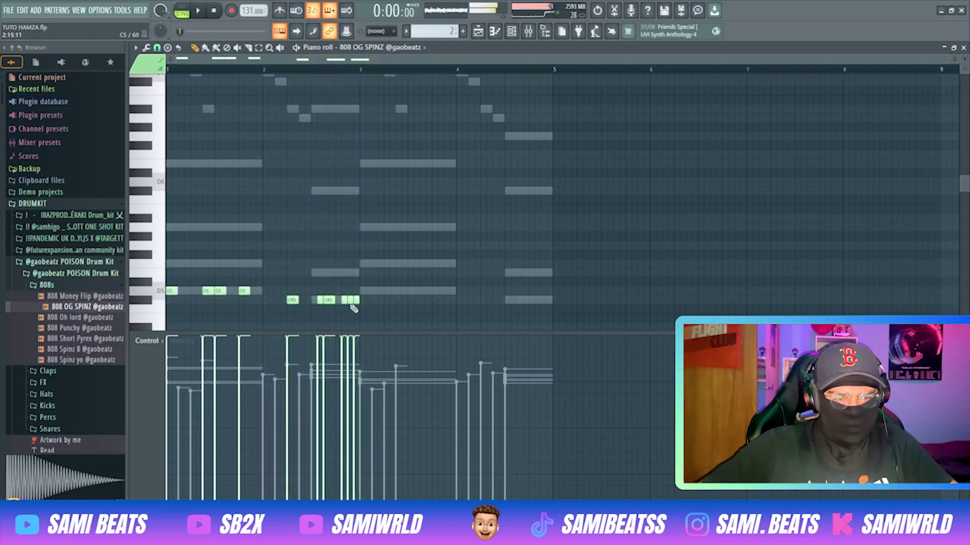
# Rearrange the C#5 notes at the end of bar 2 to steps 10, 13, 14 and 15, removing the extra one.
pyautogui.press('space')
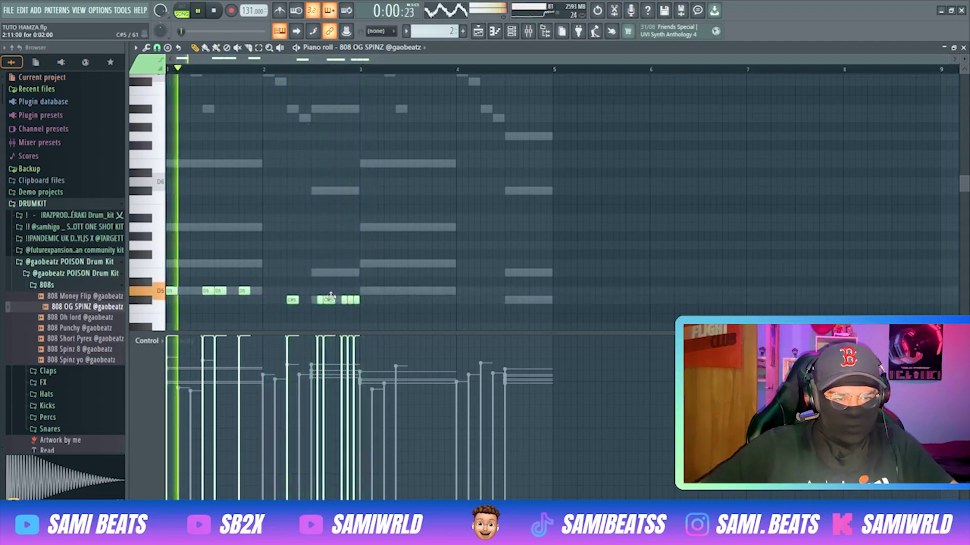
pyautogui.press('space')
pyautogui.rightClick(356, 301)
pyautogui.press('space')
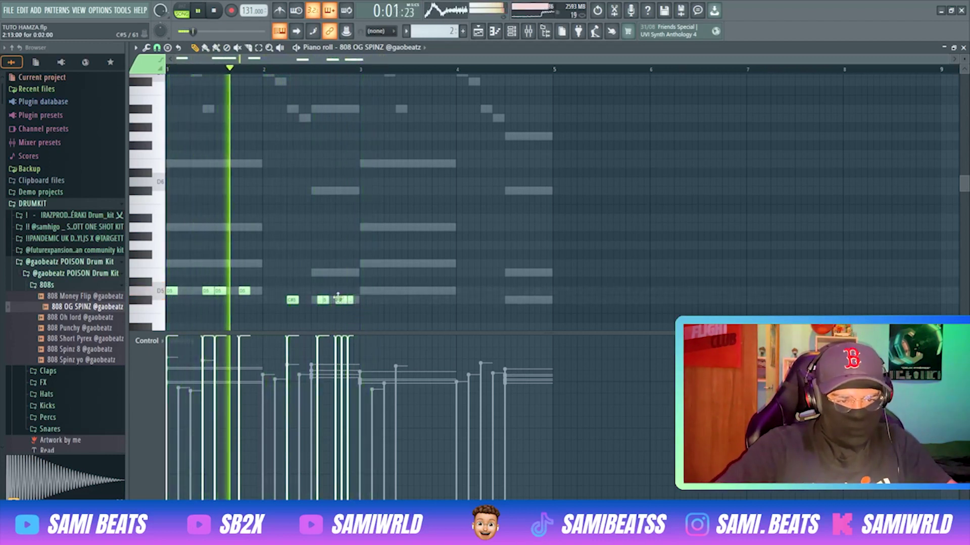
# Extend all the 808 notes so each one lasts until the following note starts, and play the result.
pyautogui.hotkey('alt', 'r')
pyautogui.press('Return')
pyautogui.press('space')
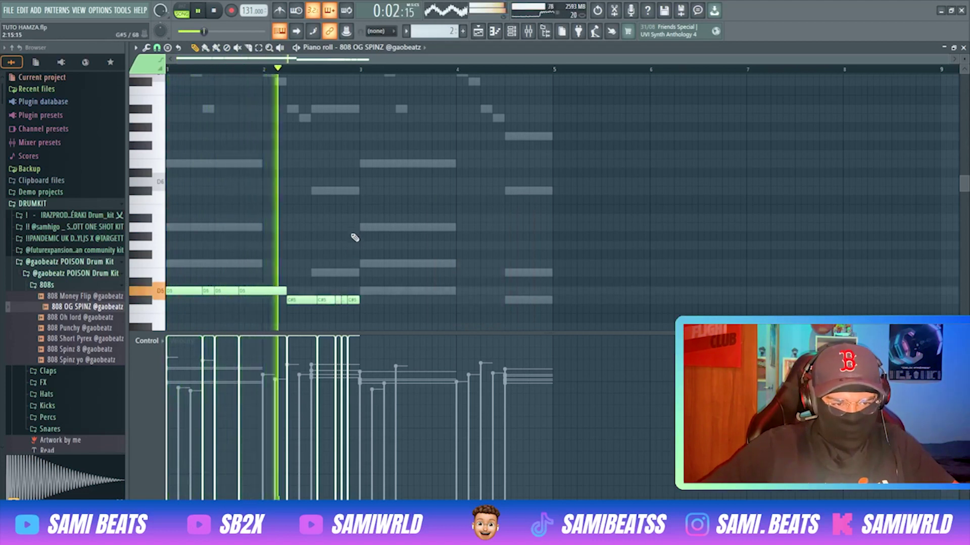
# Shift the second C#5 note of bar 2 to step 9 and lengthen it to four steps, auditioning the bassline.
pyautogui.press('space')
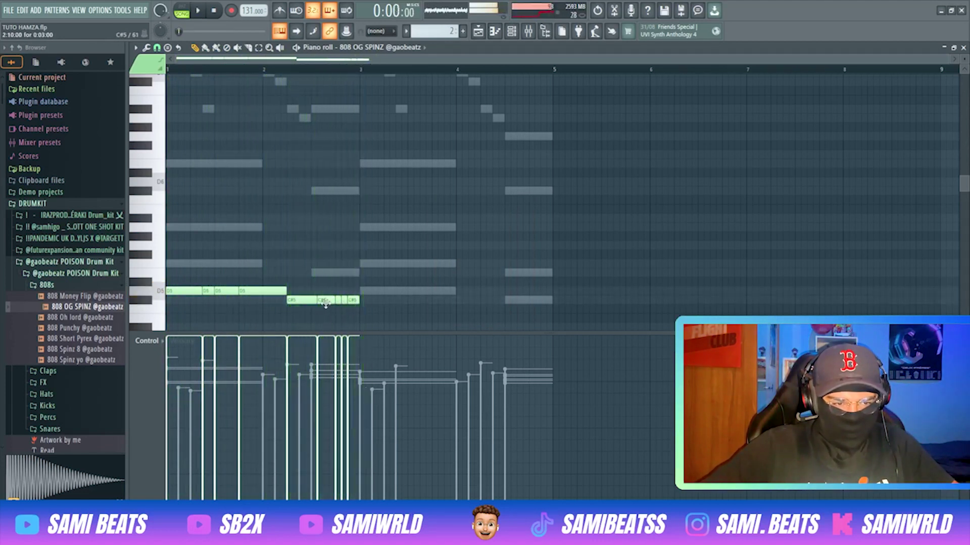
pyautogui.rightClick(318, 302)
pyautogui.press('space')
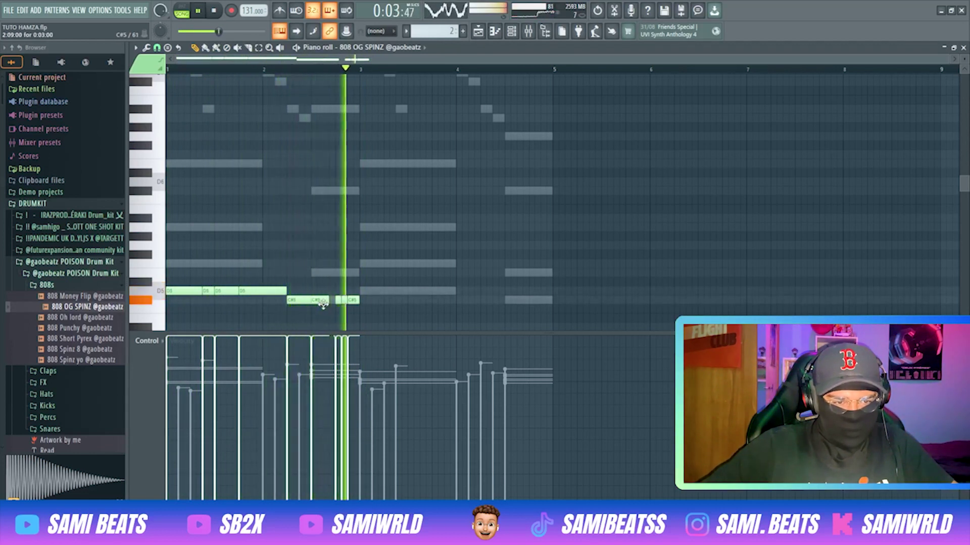
pyautogui.press('space')
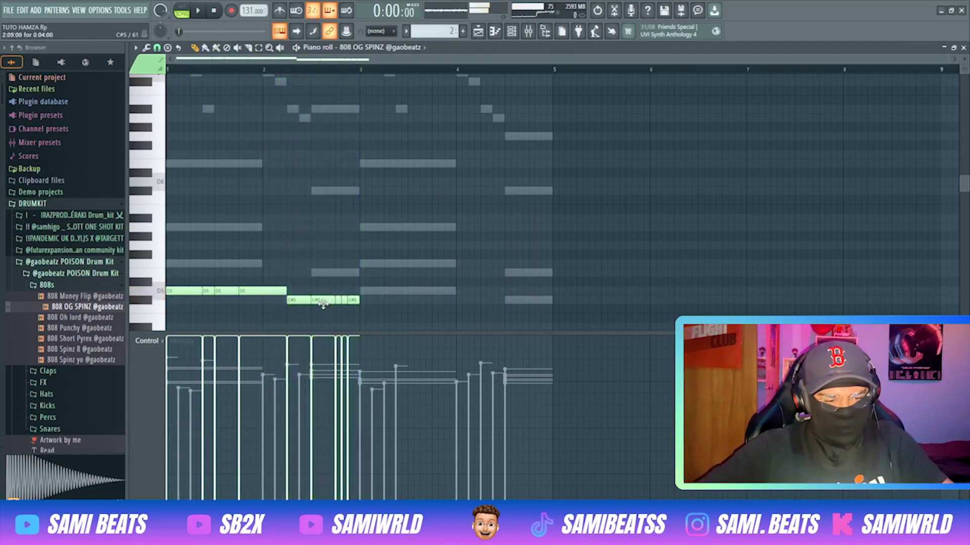
# Audition the 808 with its sampler gain boost turned far up, and lower the boost again.
pyautogui.press('F7')
pyautogui.click(402, 215)
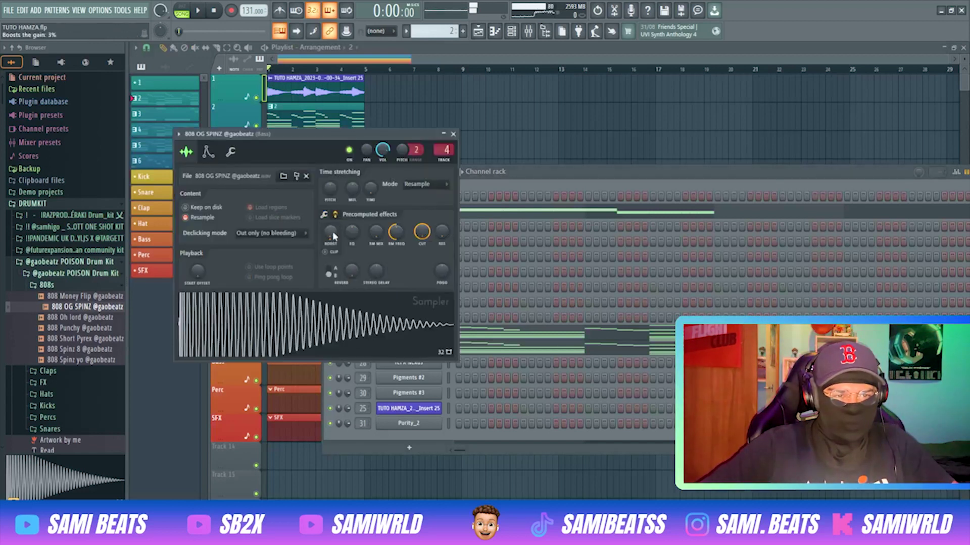
pyautogui.scroll(2, 332, 235)
pyautogui.press('space')
pyautogui.moveTo(333, 235); pyautogui.dragTo(333, 202)
pyautogui.press('space')
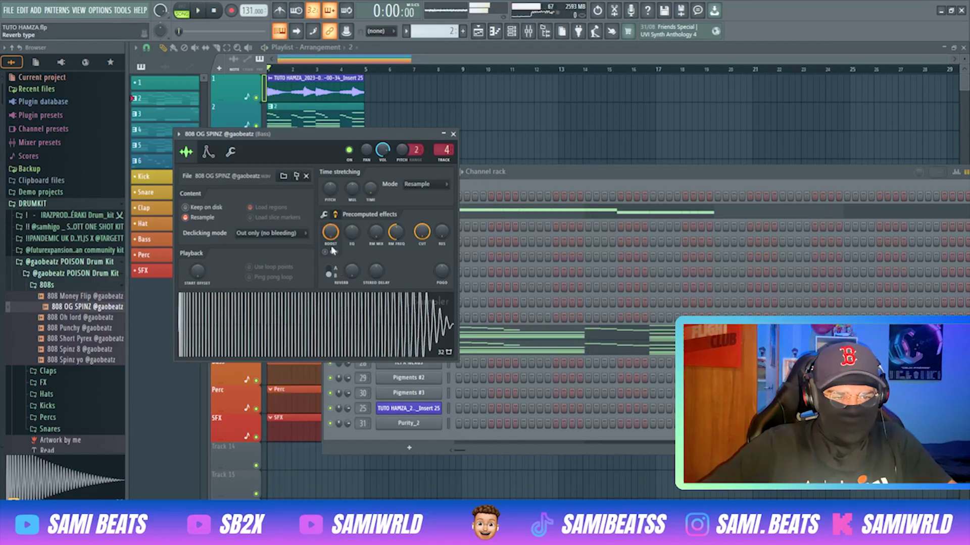
pyautogui.moveTo(331, 233); pyautogui.dragTo(338, 241)
# Review the 808's volume envelope and miscellaneous channel settings, and return to its piano roll.
pyautogui.click(210, 152)
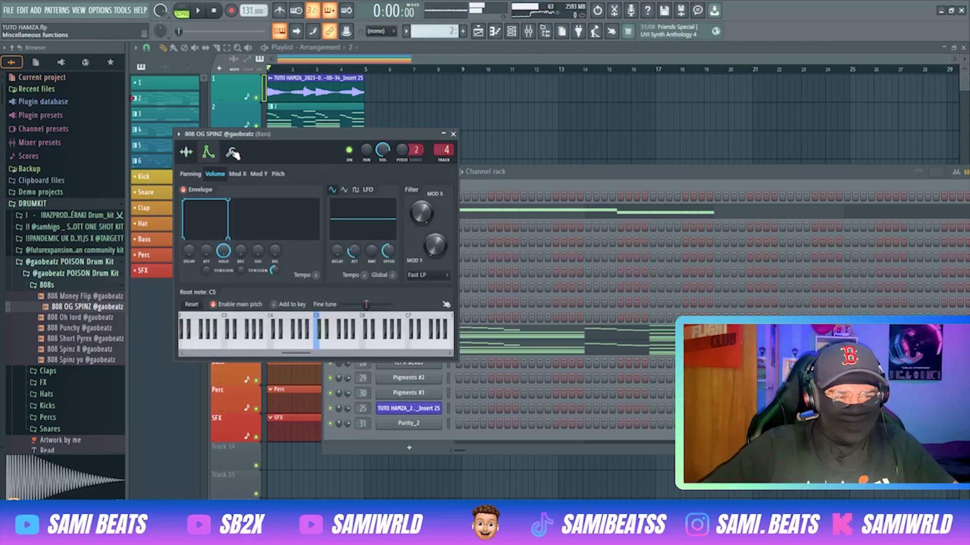
pyautogui.click(230, 151)
pyautogui.press('F7')
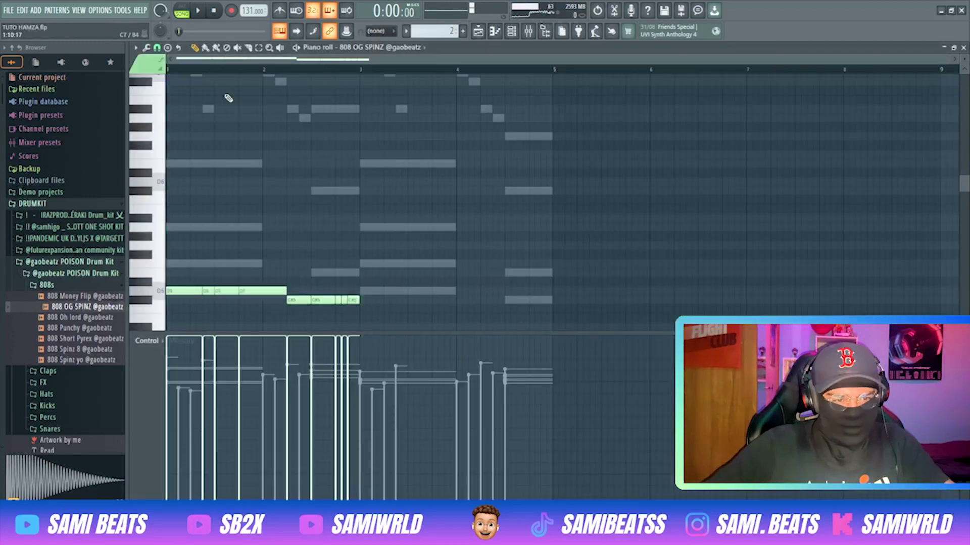
# Play the 808 bassline with the melody and check the track levels in the mixer.
pyautogui.press('F5')
pyautogui.press('F6')
pyautogui.press('F7')
pyautogui.press('F5')
pyautogui.press('F6')
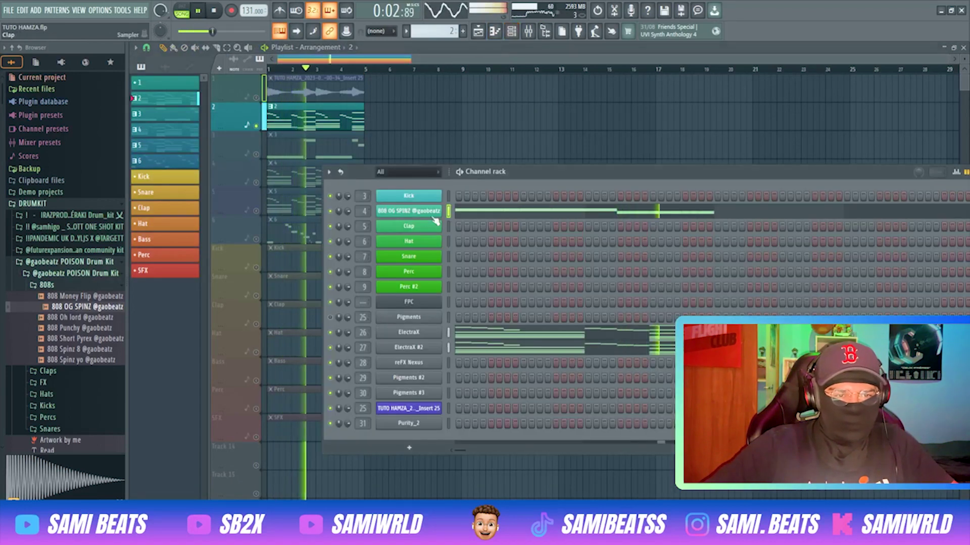
pyautogui.click(532, 36)
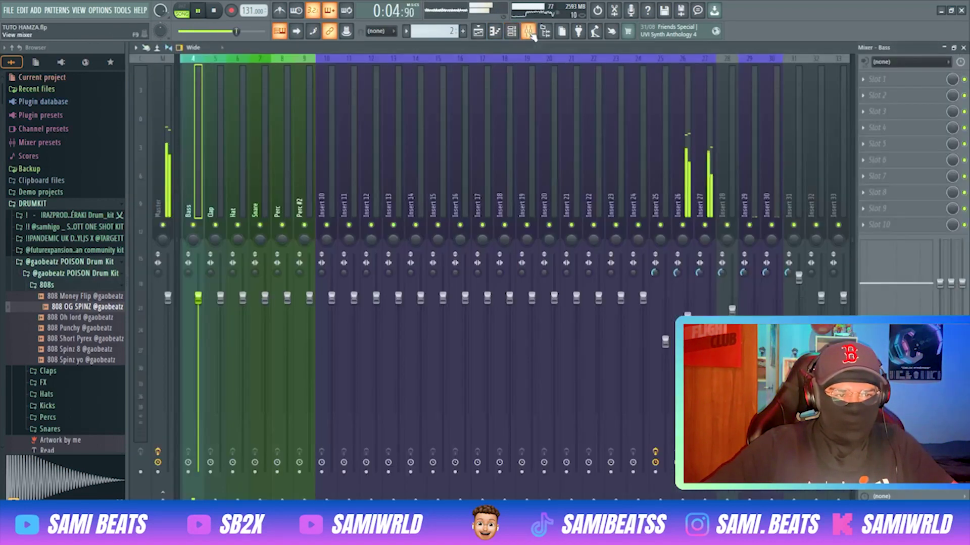
pyautogui.click(533, 35)
pyautogui.click(533, 35)
pyautogui.click(532, 36)
pyautogui.press('space')
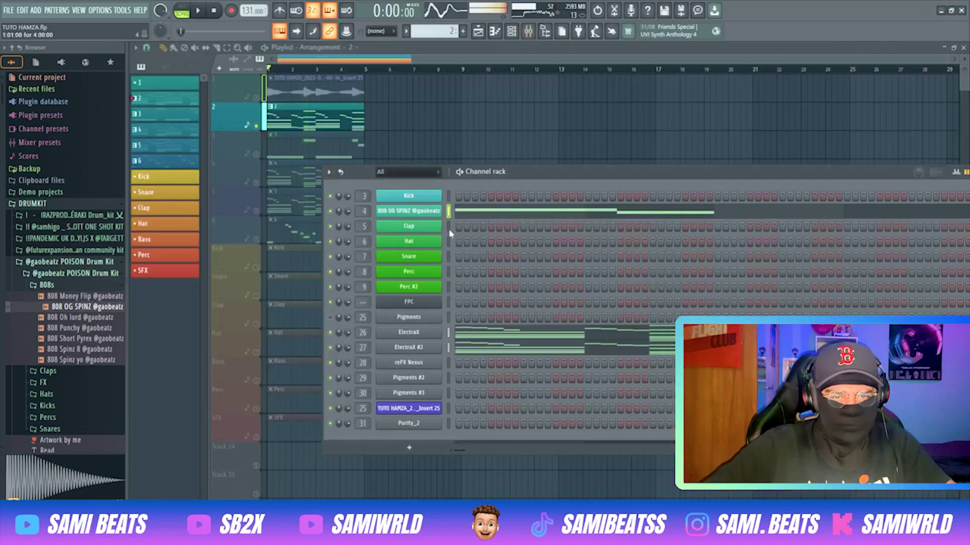
# Enter an exact gain boost value in the 808's precomputed effects during playback, and collapse its channel settings.
pyautogui.click(486, 211)
pyautogui.press('Escape')
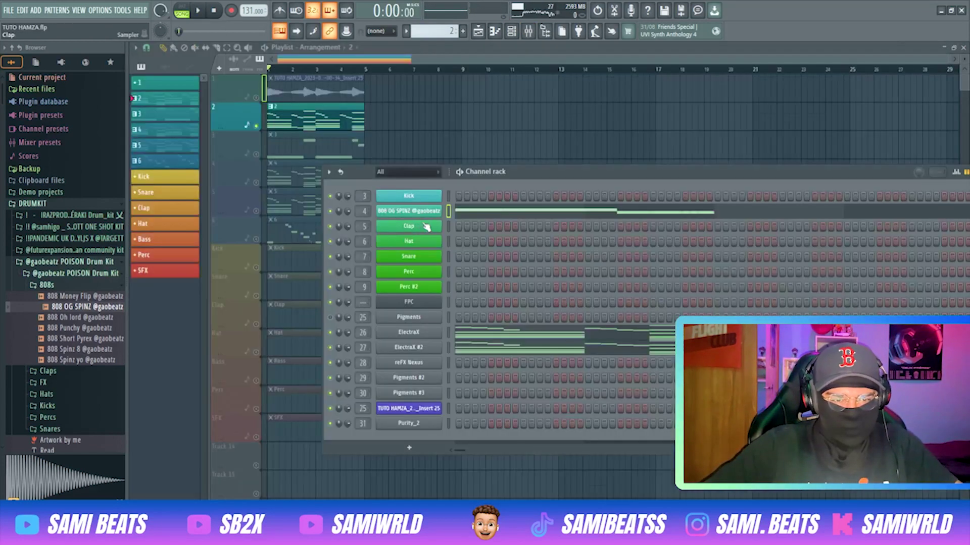
pyautogui.click(427, 215)
pyautogui.click(208, 152)
pyautogui.click(188, 152)
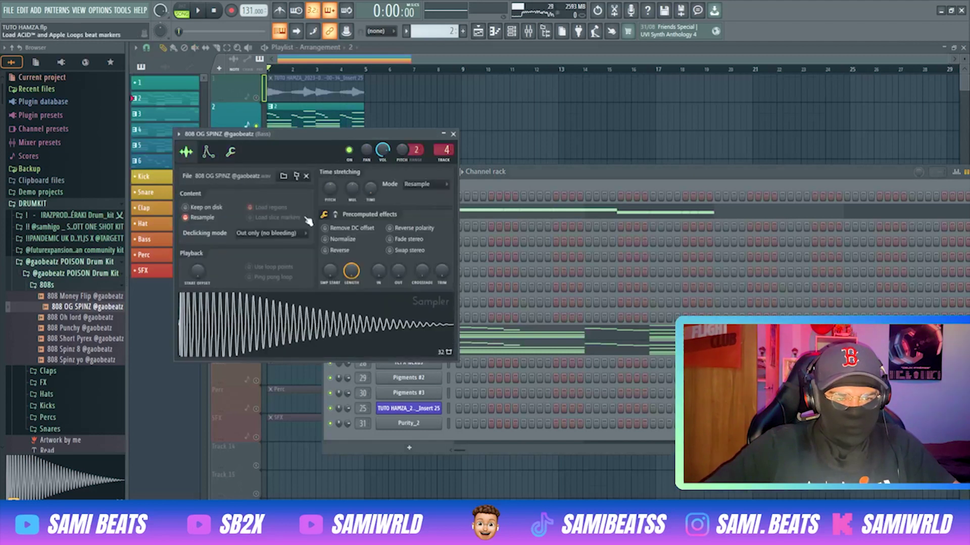
pyautogui.press('space')
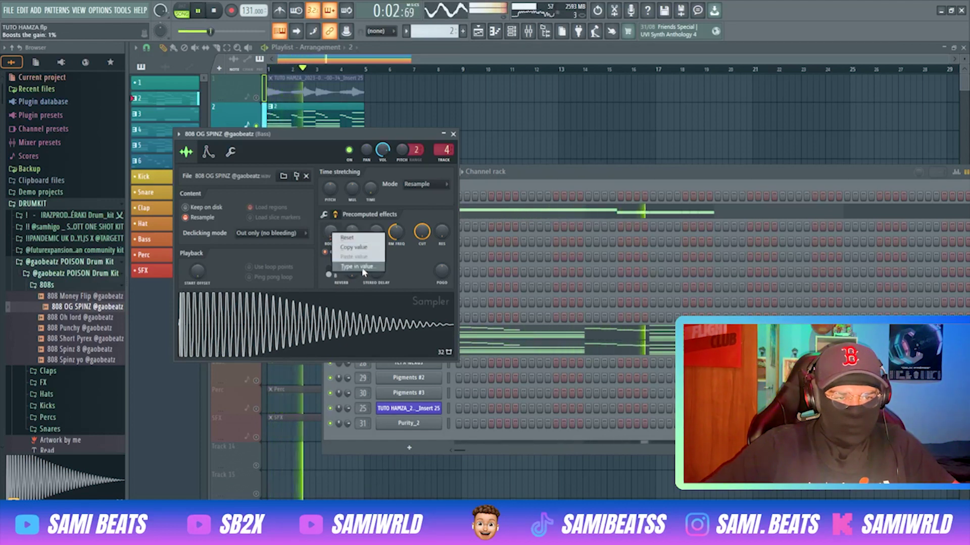
pyautogui.click(358, 267)
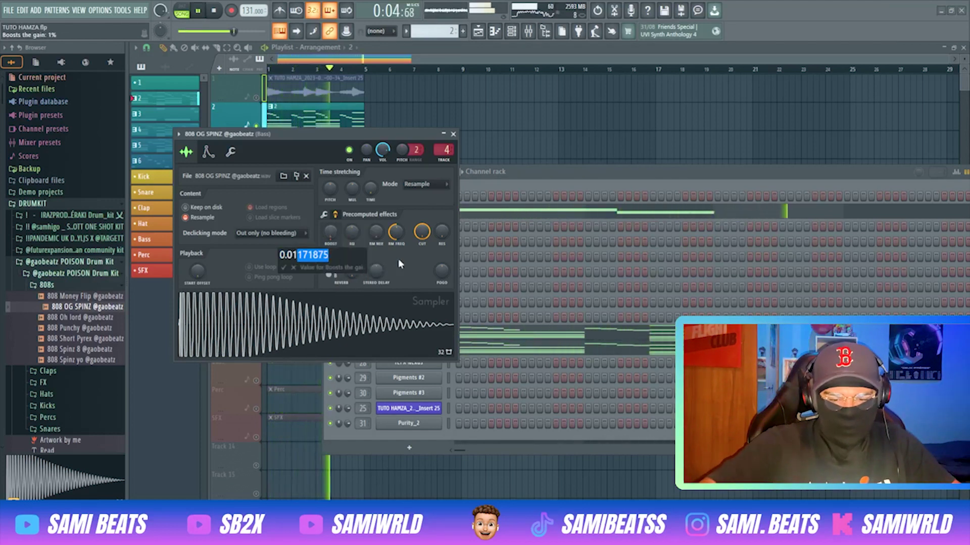
pyautogui.press('Return')
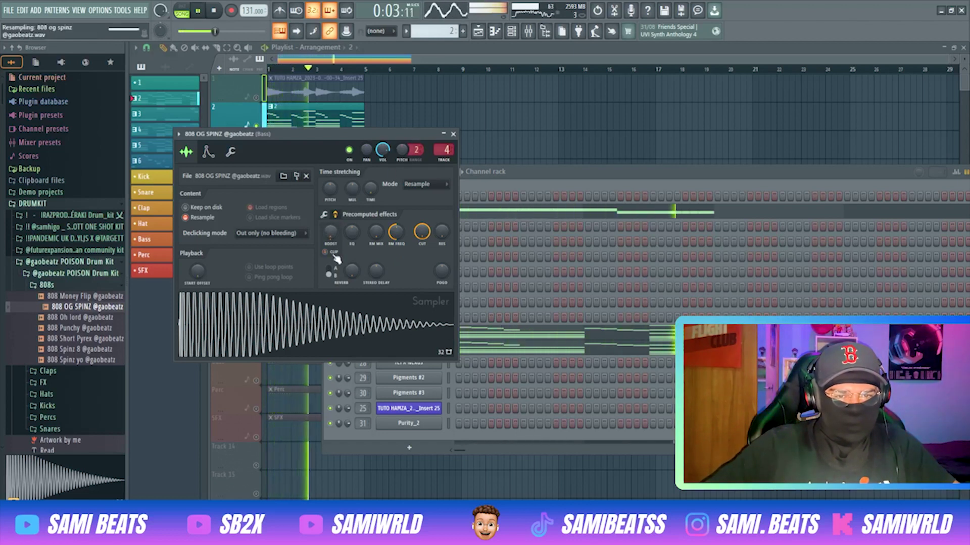
pyautogui.click(439, 134)
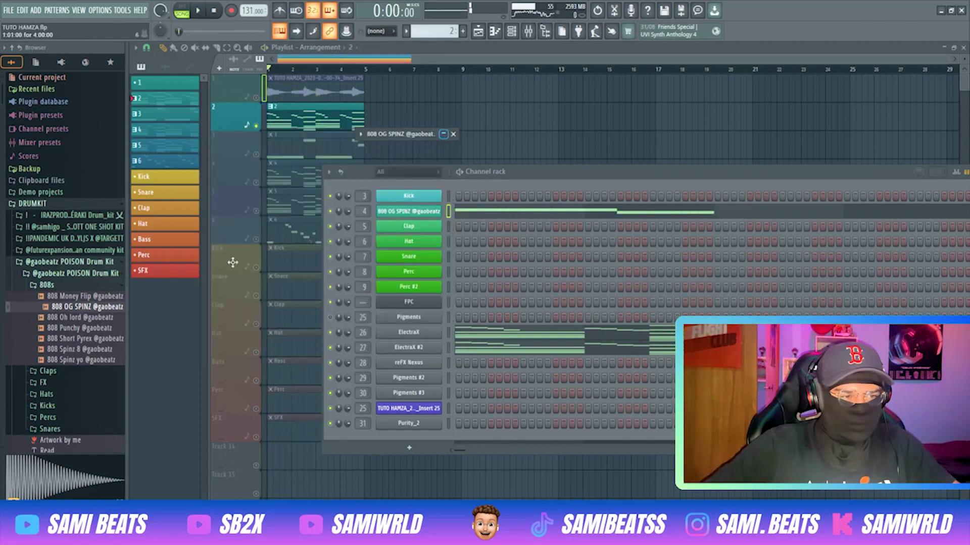
# Load the Kick CAN'T SAY sample from the POISON Drum Kit's Kicks folder into the Kick channel.
pyautogui.click(94, 289)
pyautogui.scroll(-2, 82, 341)
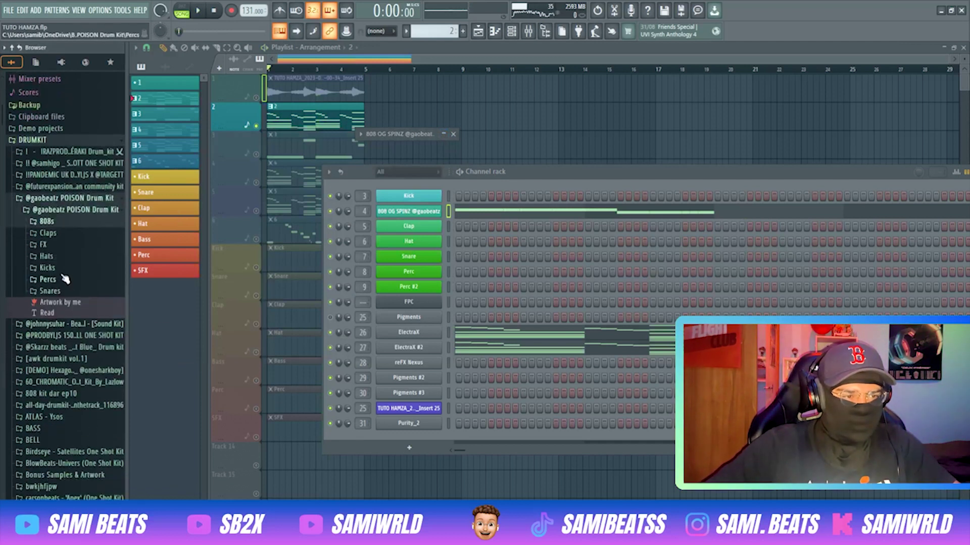
pyautogui.click(48, 268)
pyautogui.click(70, 279)
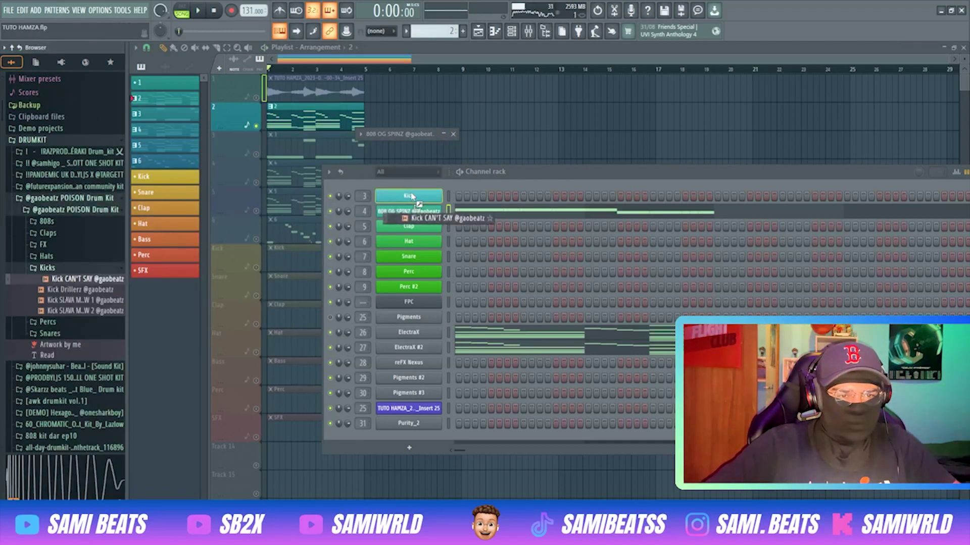
pyautogui.moveTo(411, 195); pyautogui.dragTo(413, 196)
# Paste the 808 notes into the kick channel and transpose them all down two semitones.
pyautogui.hotkey('ctrl', 'v')
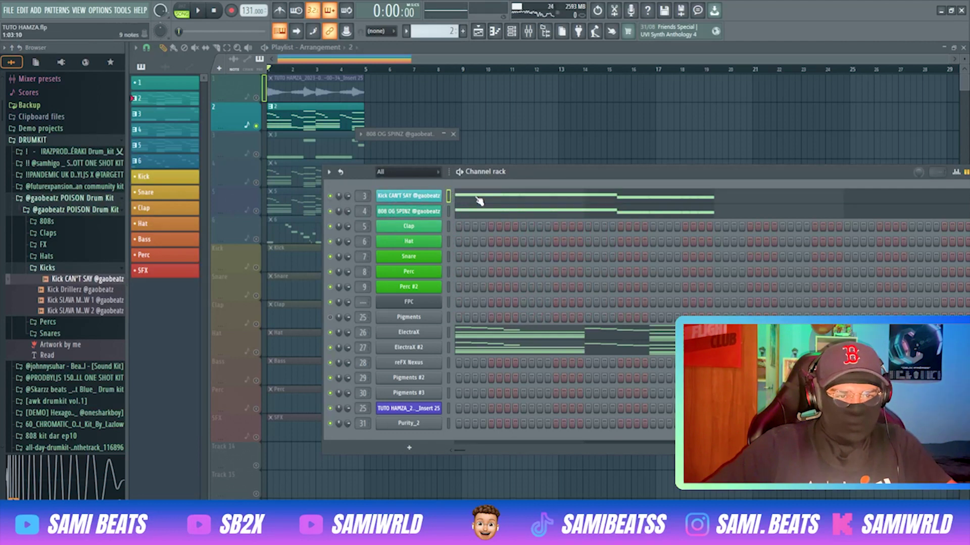
pyautogui.click(480, 200)
pyautogui.press('space')
pyautogui.hotkey('ctrl', 'a')
pyautogui.hotkey('shift', 'Down')
pyautogui.hotkey('shift', 'Down')
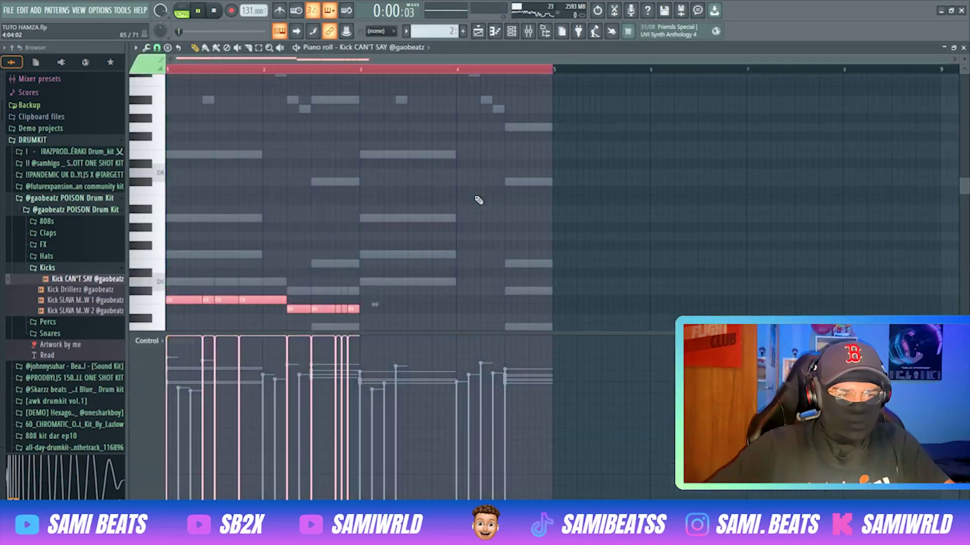
# Move the kick's remaining B4 notes up to C5 and delete the hits on bar 1 step 7 and bar 2 steps 13 and 14.
pyautogui.press('space')
pyautogui.click(409, 263)
pyautogui.rightClick(417, 262)
pyautogui.moveTo(302, 309); pyautogui.dragTo(302, 299)
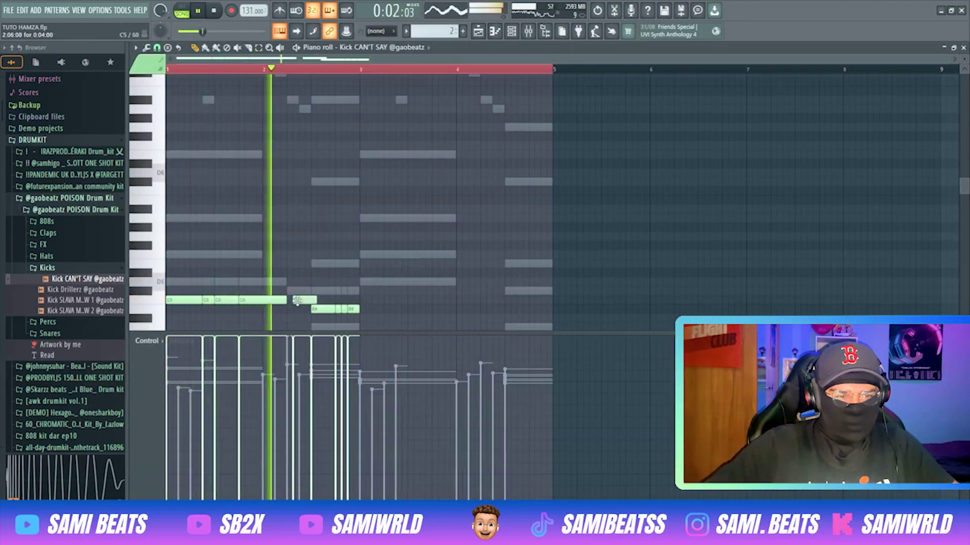
pyautogui.press('space')
pyautogui.press('space')
pyautogui.rightClick(208, 301)
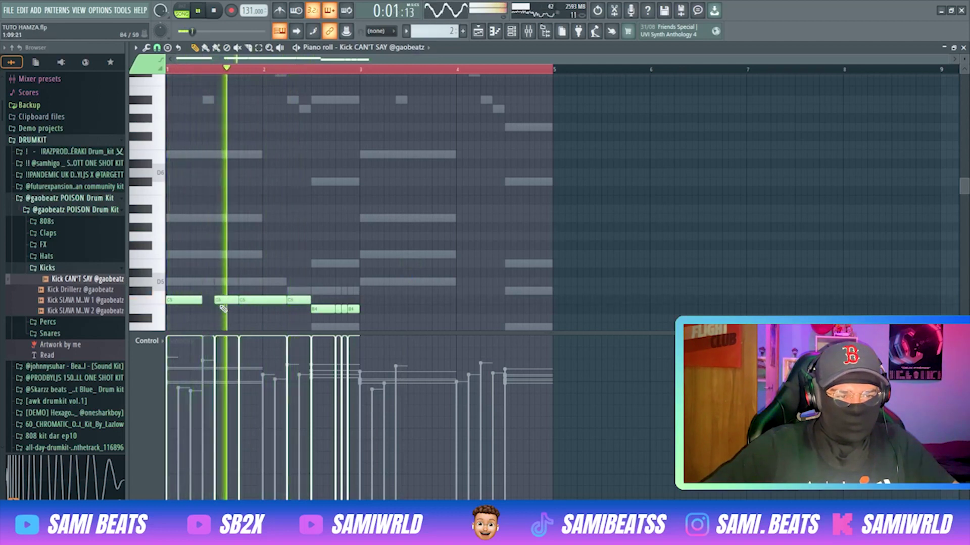
pyautogui.press('space')
pyautogui.press('space')
pyautogui.rightClick(341, 309)
pyautogui.moveTo(352, 309); pyautogui.dragTo(354, 301)
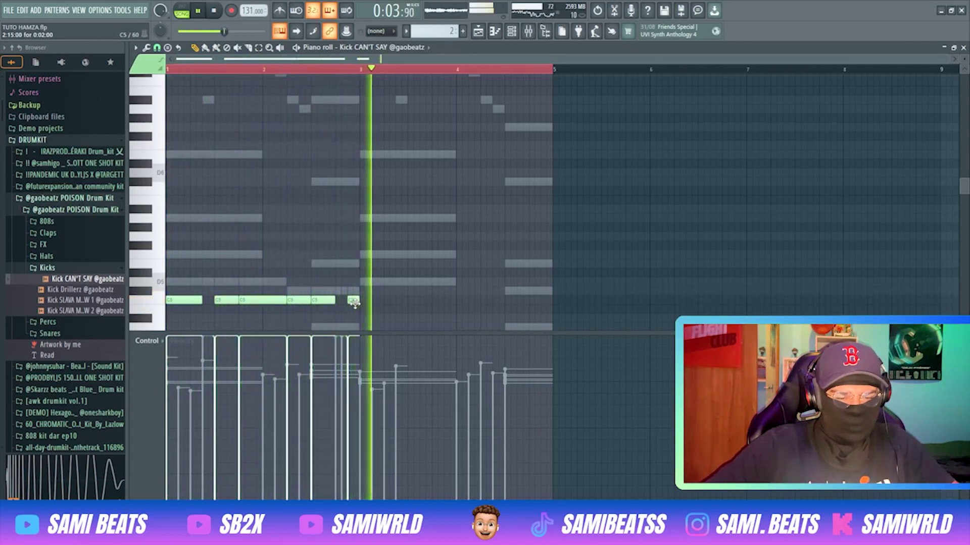
# Lower the kick notes' velocity to about 78% and add a two-step C5 kick on step 13 of bar 2, auditioning the groove.
pyautogui.press('space')
pyautogui.press('space')
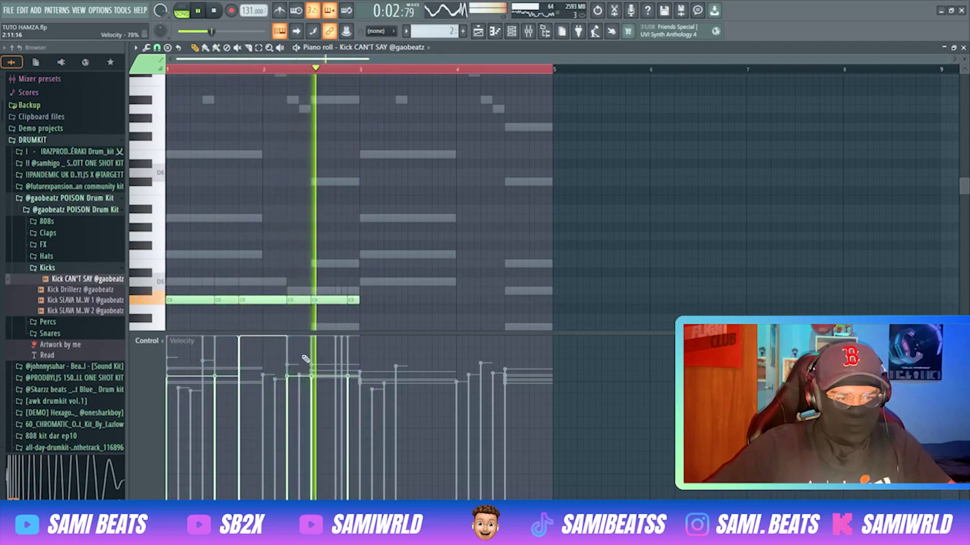
pyautogui.press('space')
pyautogui.press('space')
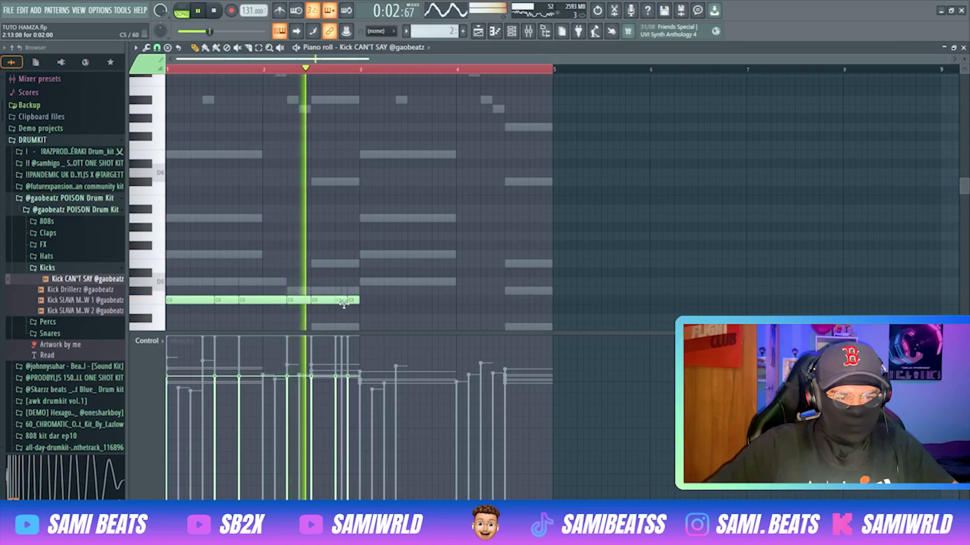
pyautogui.press('space')
pyautogui.press('space')
# Duplicate the first two bars of kick notes into bars 3 and 4.
pyautogui.click(362, 69)
pyautogui.press('space')
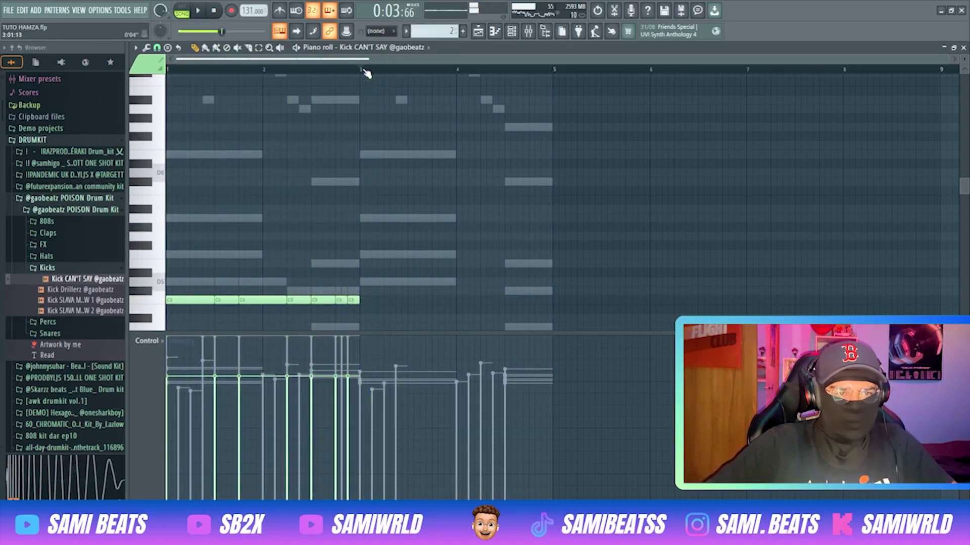
pyautogui.moveTo(362, 69); pyautogui.dragTo(27, 150)
pyautogui.hotkey('ctrl', 'b')
pyautogui.press('Escape')
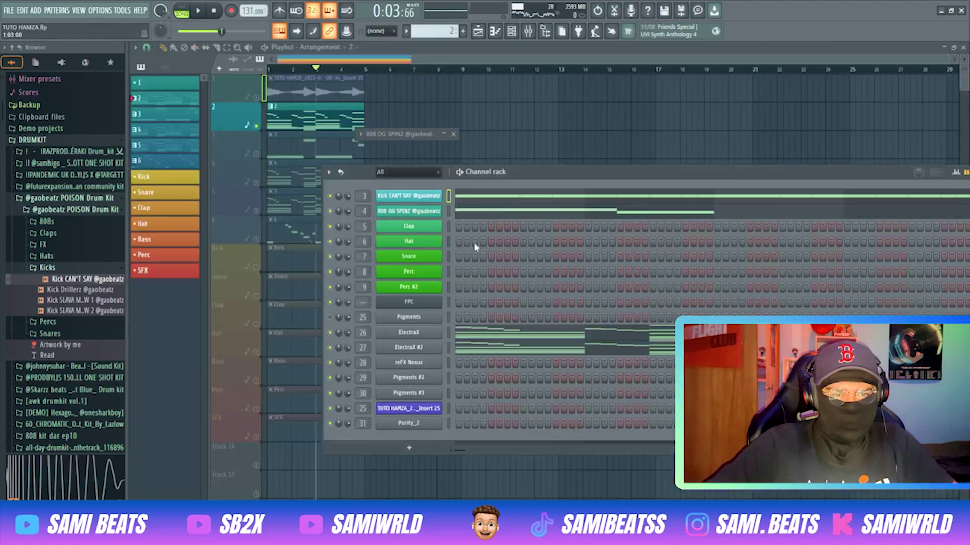
# Repeat the two-bar 808 bassline across bars 3 and 4.
pyautogui.click(477, 214)
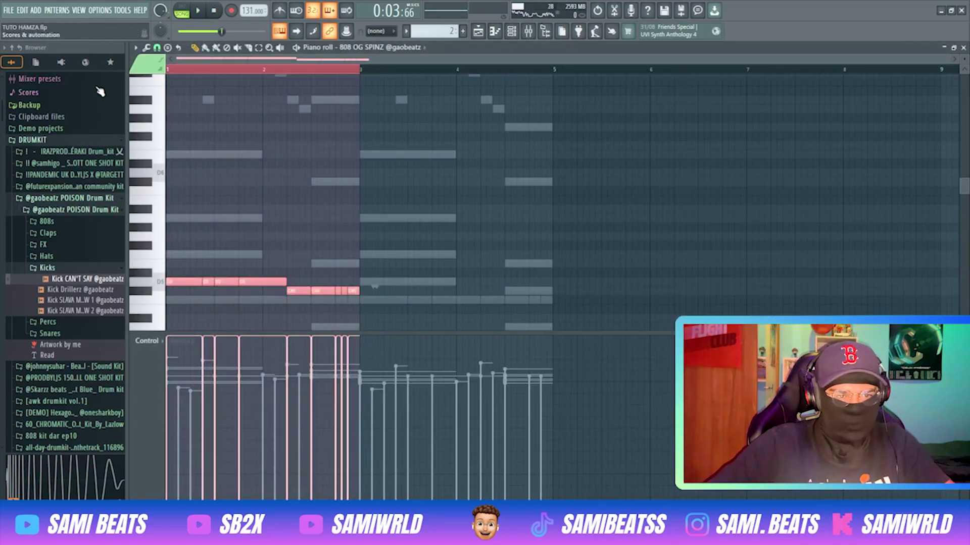
pyautogui.hotkey('ctrl', 'b')
pyautogui.press('Escape')
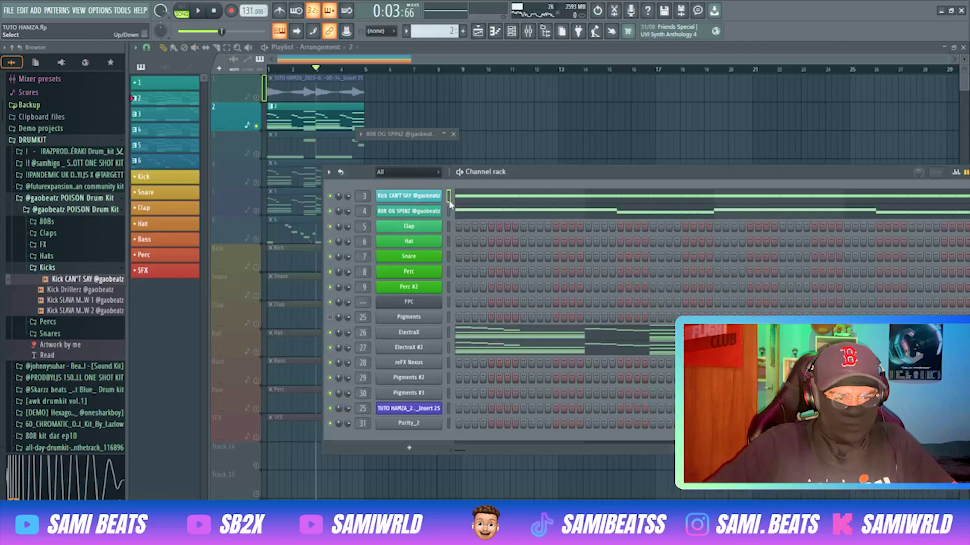
# Cut the kick and 808 notes from pattern 2 and paste them into the same channels of the Kick pattern.
pyautogui.hotkey('ctrl', 'x')
pyautogui.press('Escape')
pyautogui.press('Escape')
pyautogui.doubleClick(283, 263)
pyautogui.press('Escape')
pyautogui.click(511, 31)
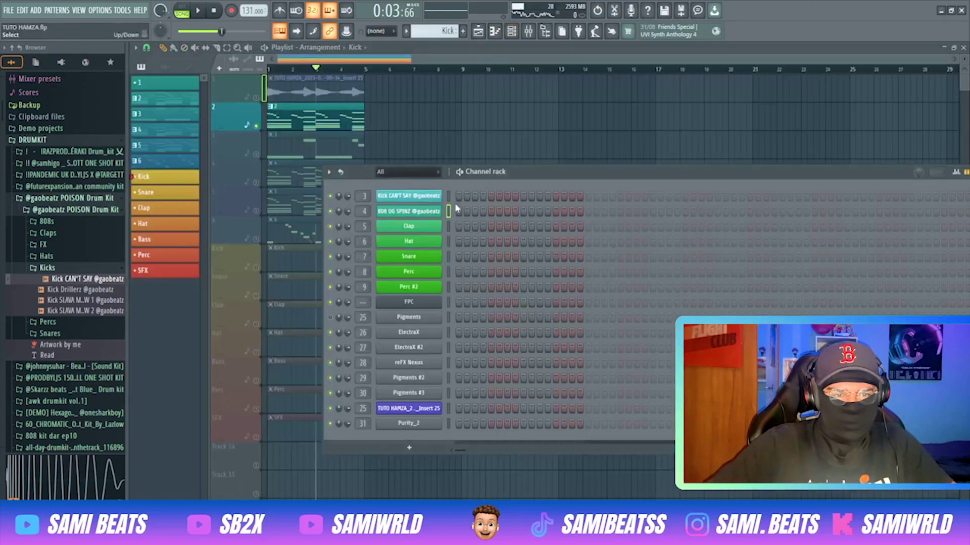
pyautogui.hotkey('ctrl', 'v')
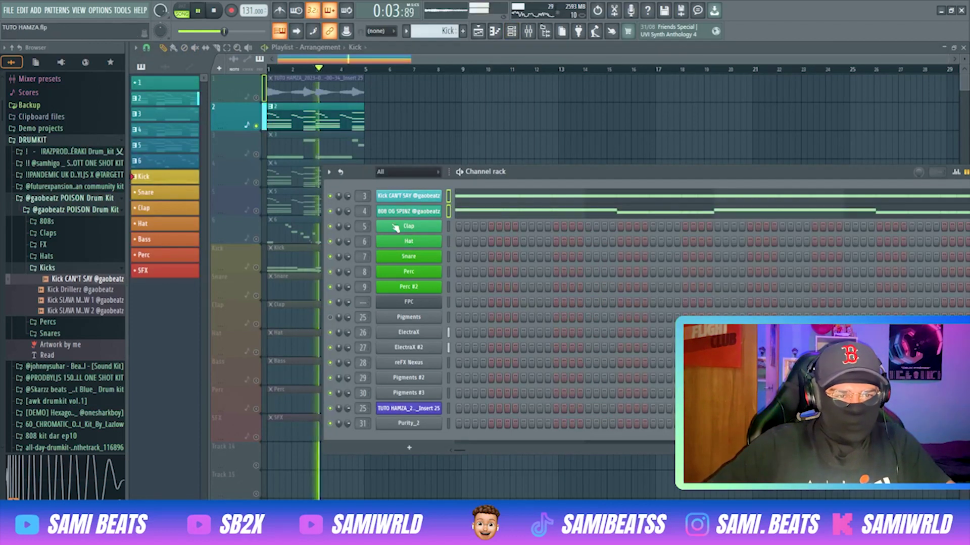
# Mute Playlist track 2, enable the rendered melody audio and Kick tracks, and play them together.
pyautogui.click(260, 96)
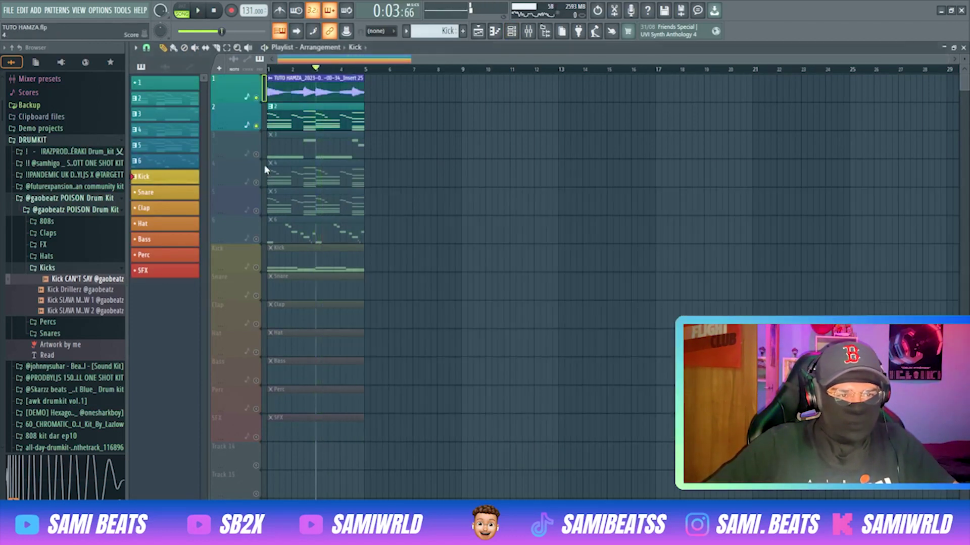
pyautogui.click(261, 268)
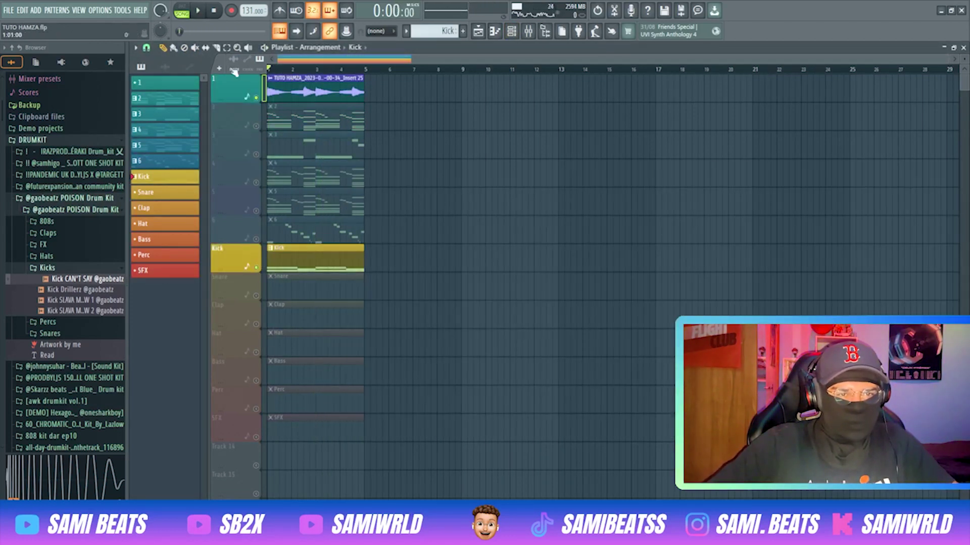
pyautogui.press('F6')
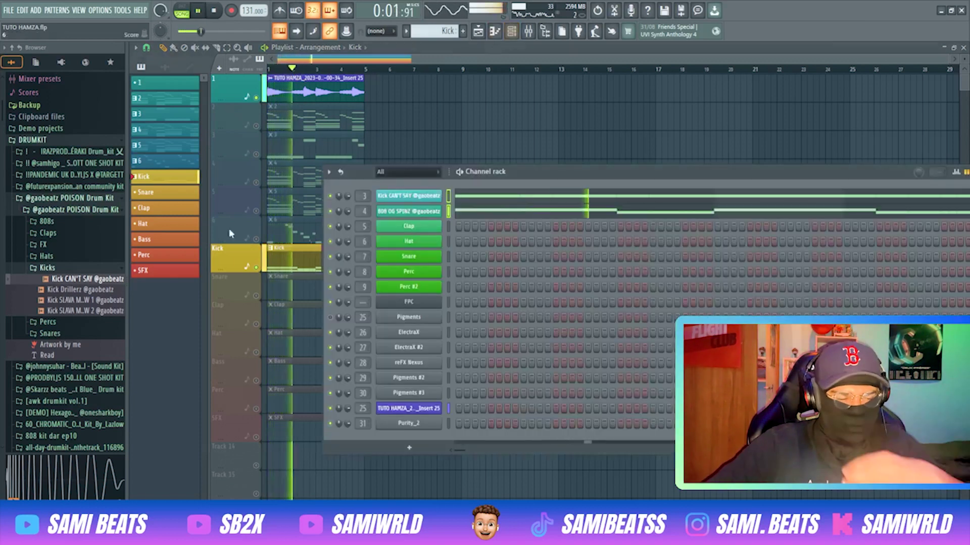
# Load Hi Hat CZ from the kit's Hats folder into the Hat channel, fill it every two steps, and play the result.
pyautogui.click(96, 256)
pyautogui.press('space')
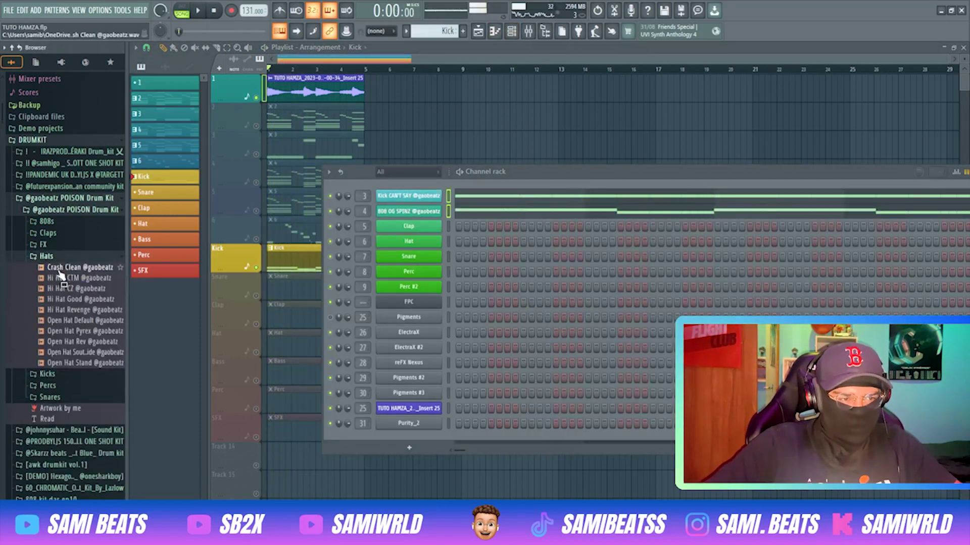
pyautogui.click(59, 289)
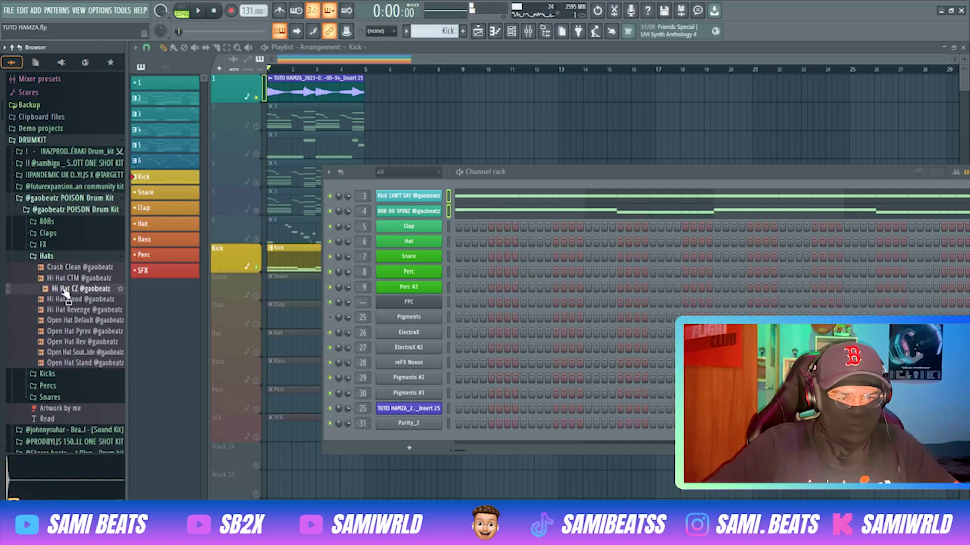
pyautogui.moveTo(408, 245); pyautogui.dragTo(410, 244)
pyautogui.rightClick(417, 244)
pyautogui.click(562, 273)
pyautogui.press('space')
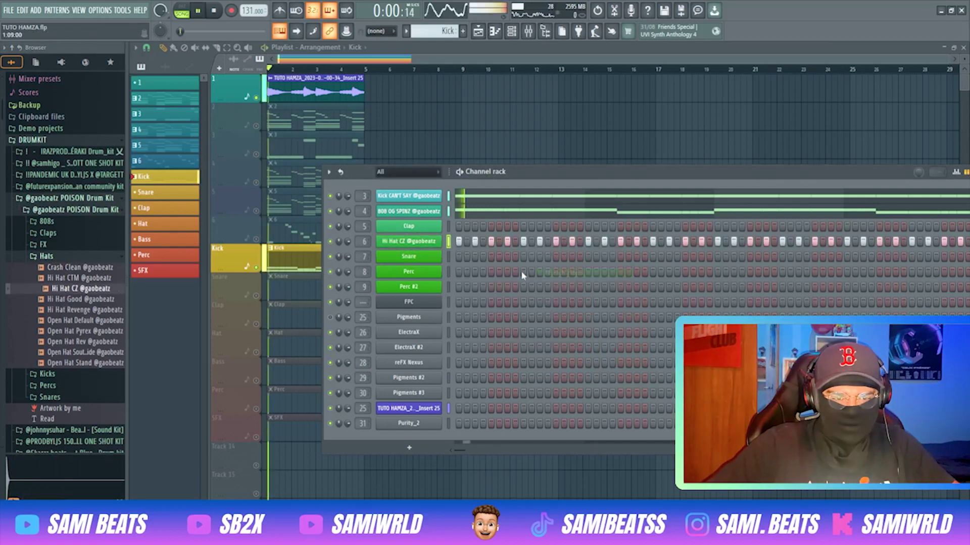
# Rework bar 1 of the hi-hats by adding a hit on step 2 and deleting those on steps 5, 9 and 11, auditioning the rhythm.
pyautogui.press('space')
pyautogui.rightClick(430, 246)
pyautogui.click(458, 241)
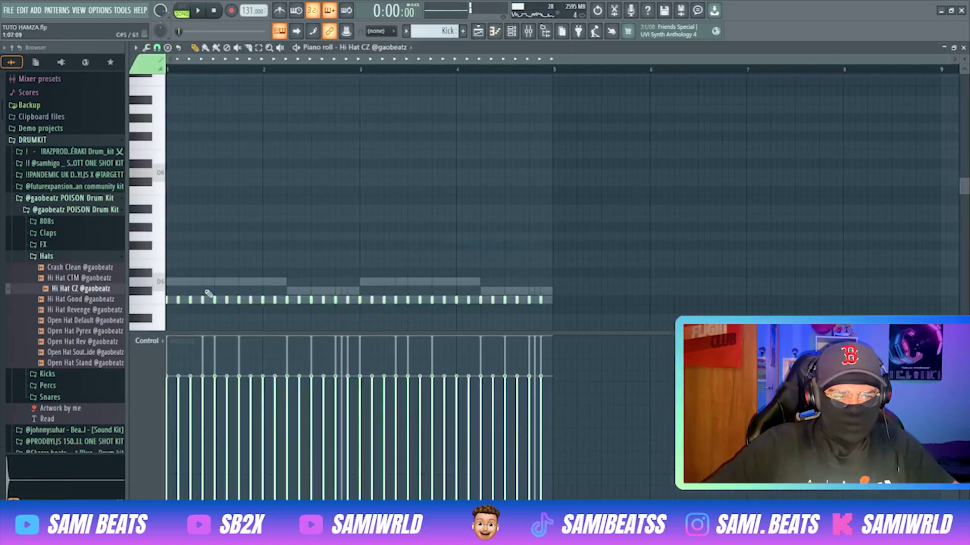
pyautogui.click(172, 300)
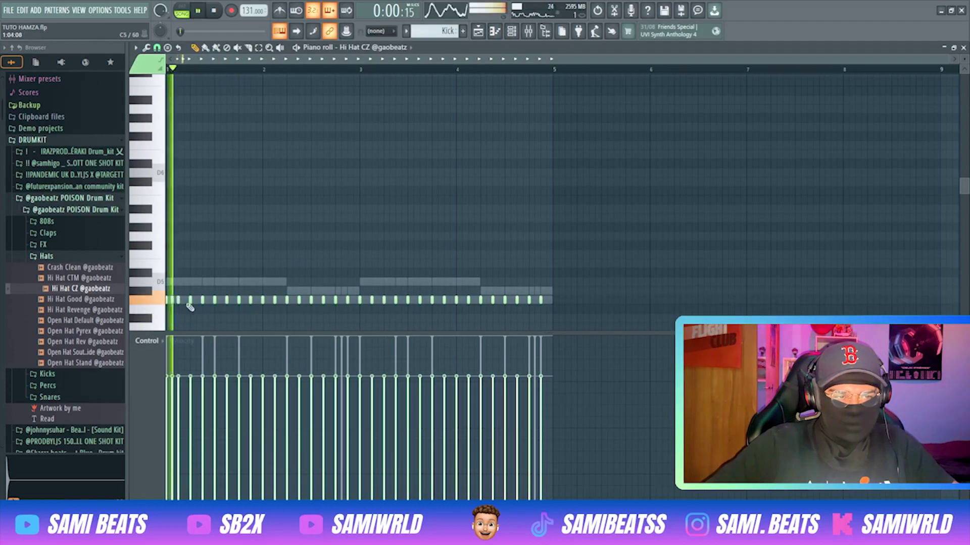
pyautogui.press('space')
pyautogui.rightClick(191, 303)
pyautogui.press('space')
pyautogui.press('space')
pyautogui.press('space')
pyautogui.press('space')
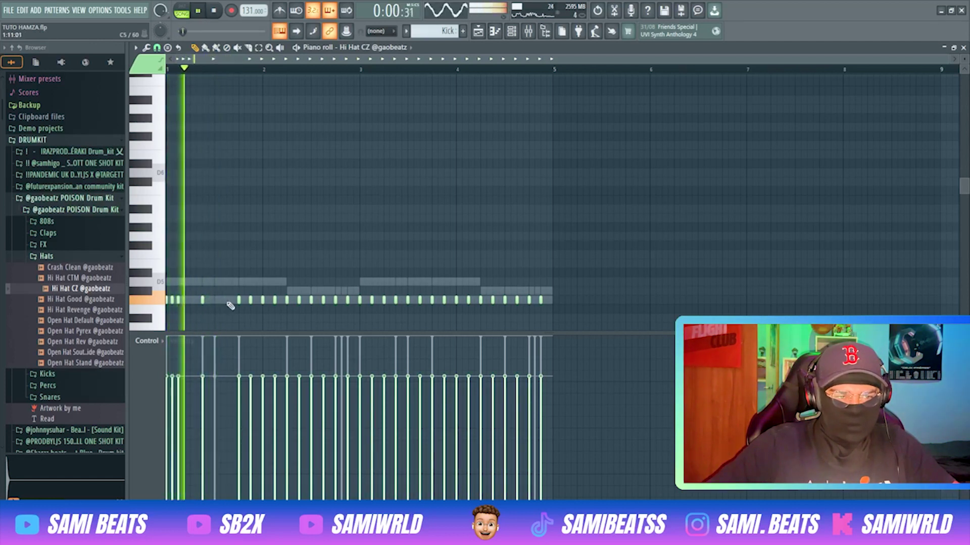
# Shift the 808 and kick hits late in bar 1 slightly later, leaving a short gap before them.
pyautogui.press('space')
pyautogui.rightClick(227, 300)
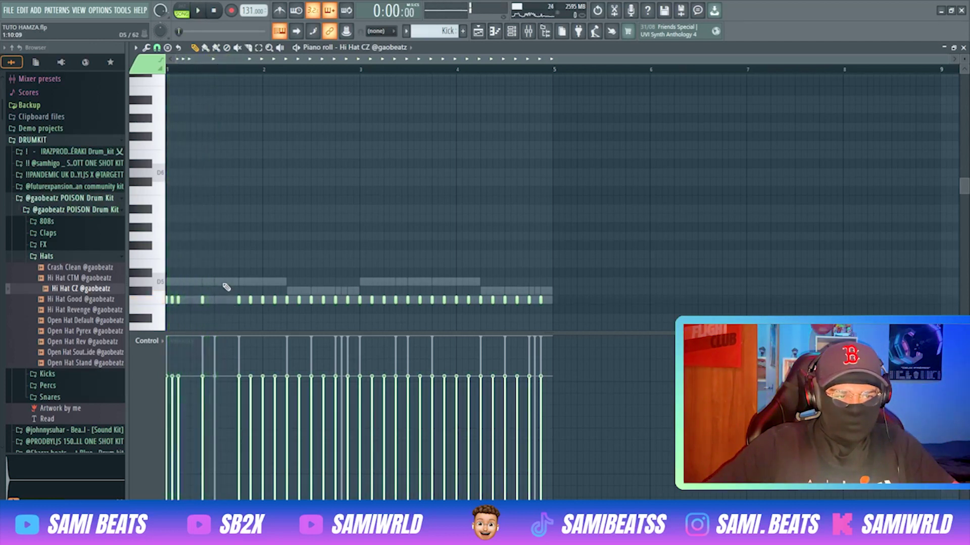
pyautogui.doubleClick(226, 283)
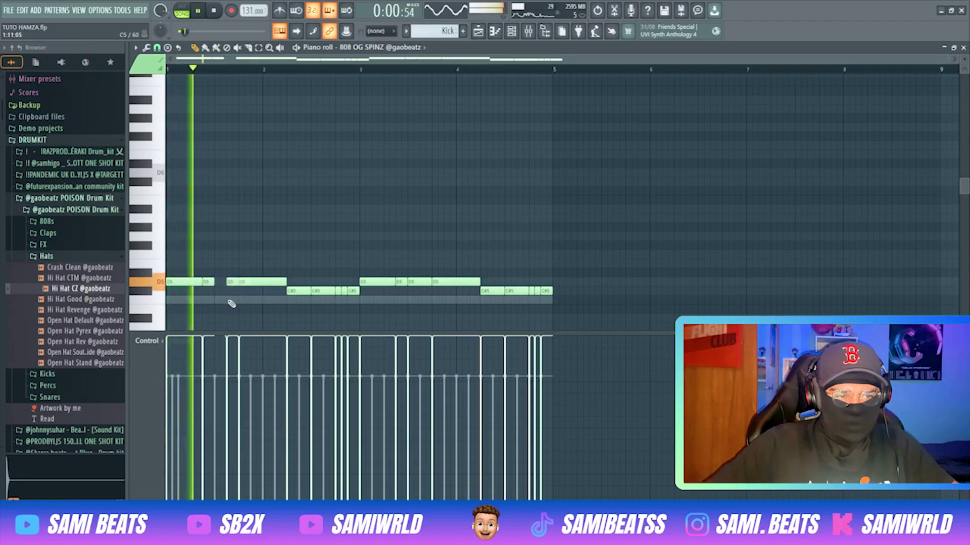
pyautogui.doubleClick(235, 300)
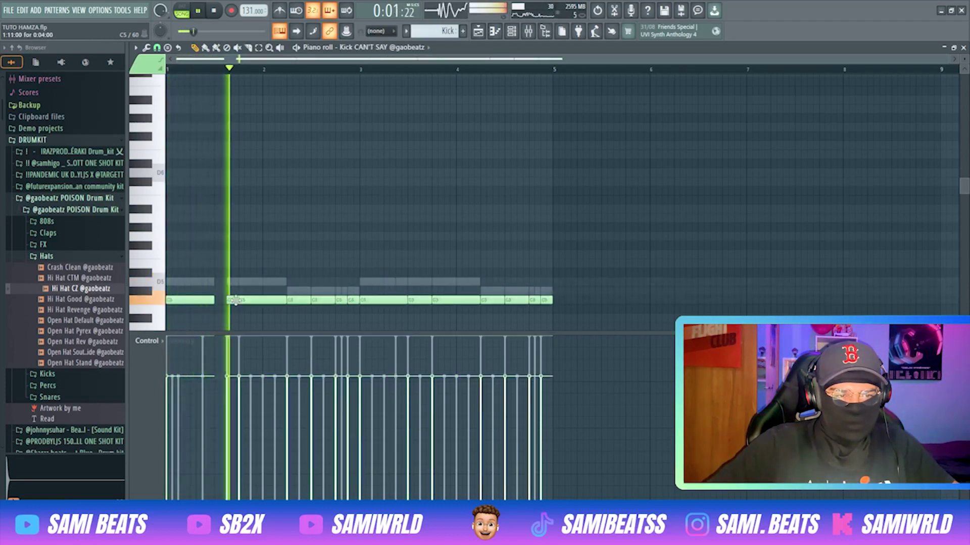
pyautogui.press('space')
pyautogui.press('space')
# Open a matching short gap in the kick and 808 patterns midway through bar 2.
pyautogui.moveTo(318, 299); pyautogui.dragTo(330, 300)
pyautogui.doubleClick(329, 291)
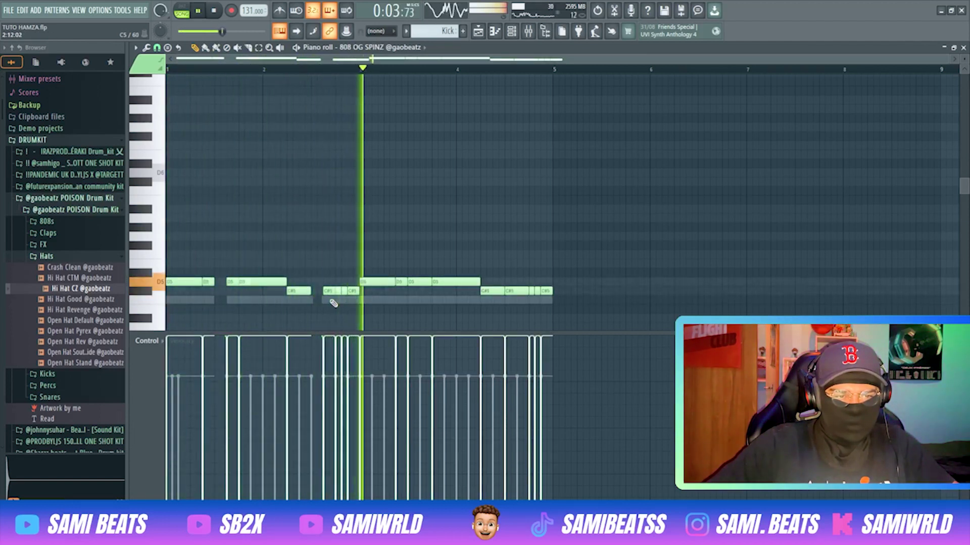
pyautogui.press('space')
# Replace bars 3 and 4 of the kick pattern with a copy of bars 1 and 2.
pyautogui.doubleClick(333, 301)
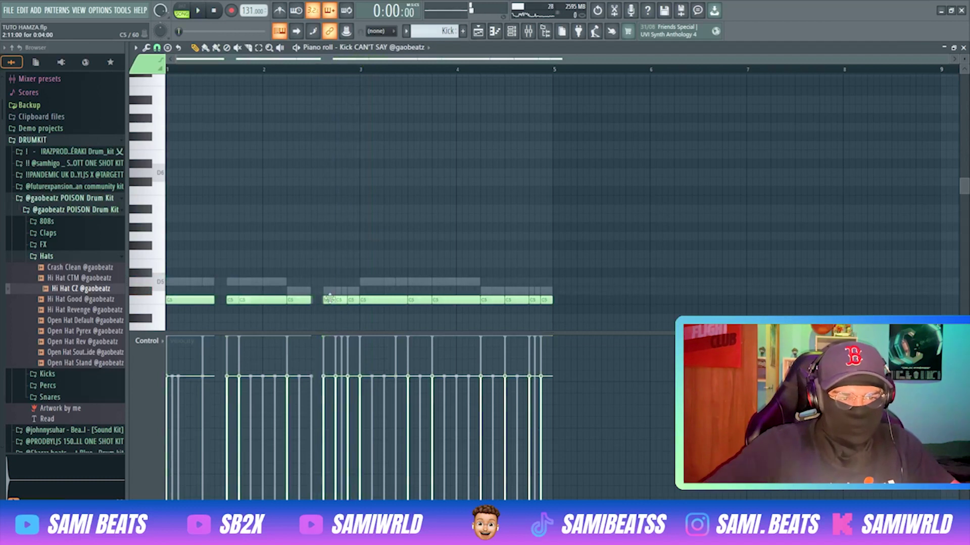
pyautogui.rightClick(405, 299)
pyautogui.rightClick(456, 300)
pyautogui.hotkey('ctrl', 'a')
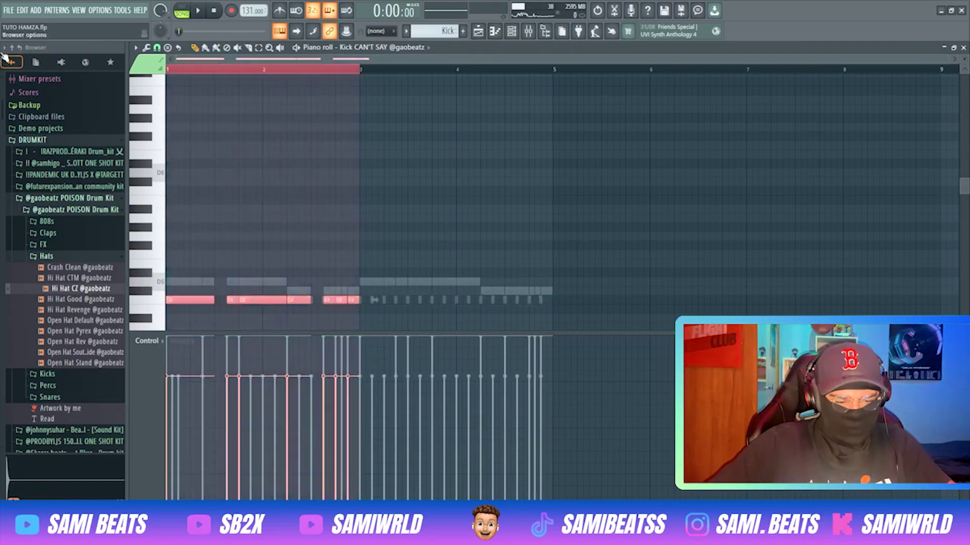
pyautogui.hotkey('ctrl', 'b')
pyautogui.hotkey('alt', 'l')
pyautogui.press('Escape')
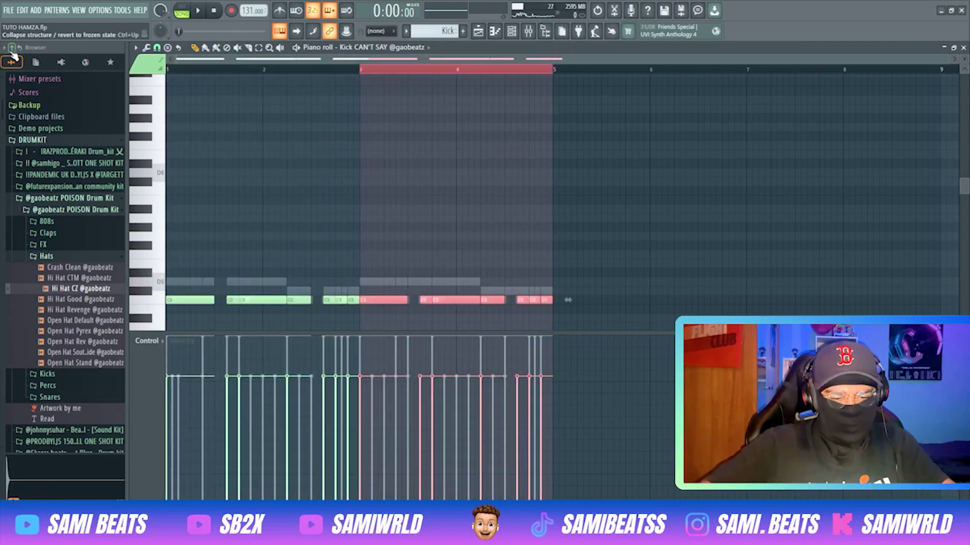
# Apply Articulate to all kick notes so each one extends to the start of the following note.
pyautogui.hotkey('ctrl', 'a')
pyautogui.hotkey('alt', 'l')
pyautogui.press('Return')
pyautogui.press('F7')
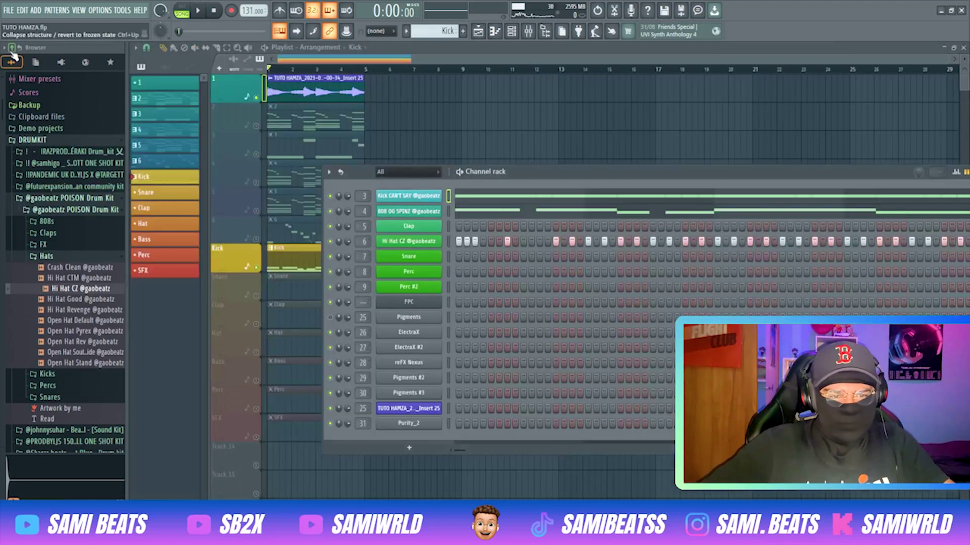
# Replace bars 3 and 4 of the 808 pattern with a copy of bars 1 and 2 and extend its notes across the gaps.
pyautogui.click(481, 214)
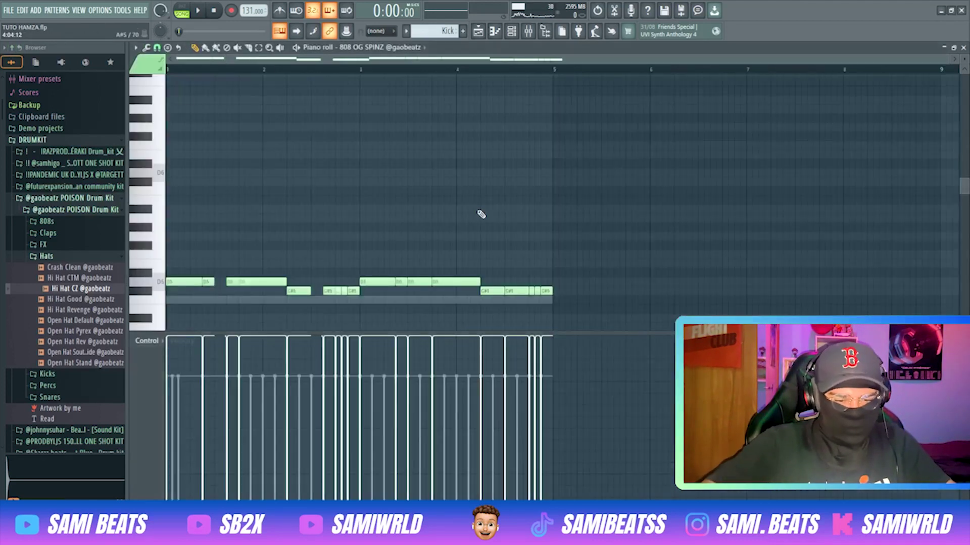
pyautogui.press('F7')
pyautogui.click(496, 213)
pyautogui.press('F7')
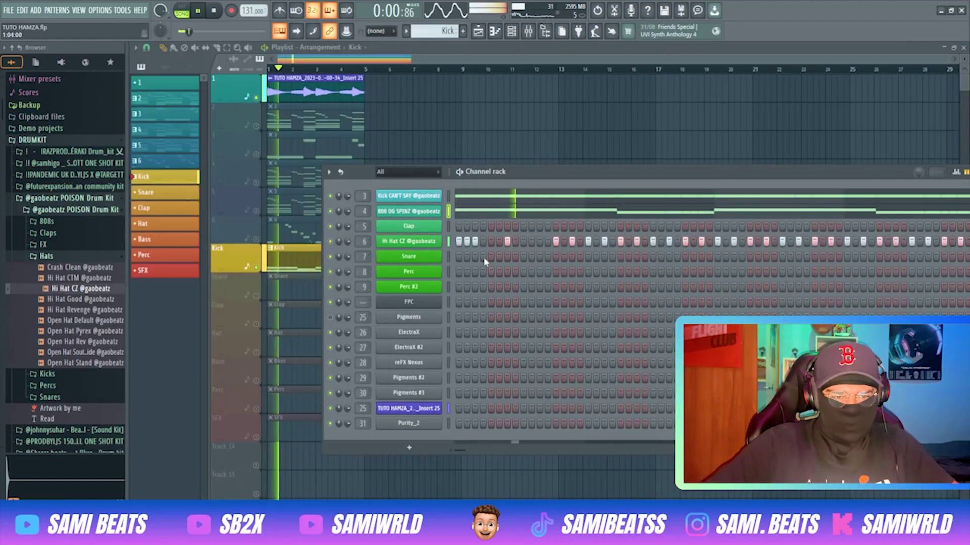
# Lengthen the Hi Hat CZ note in the middle of bar 1 and chop it into a roll of four short hits.
pyautogui.rightClick(434, 241)
pyautogui.click(457, 243)
pyautogui.press('space')
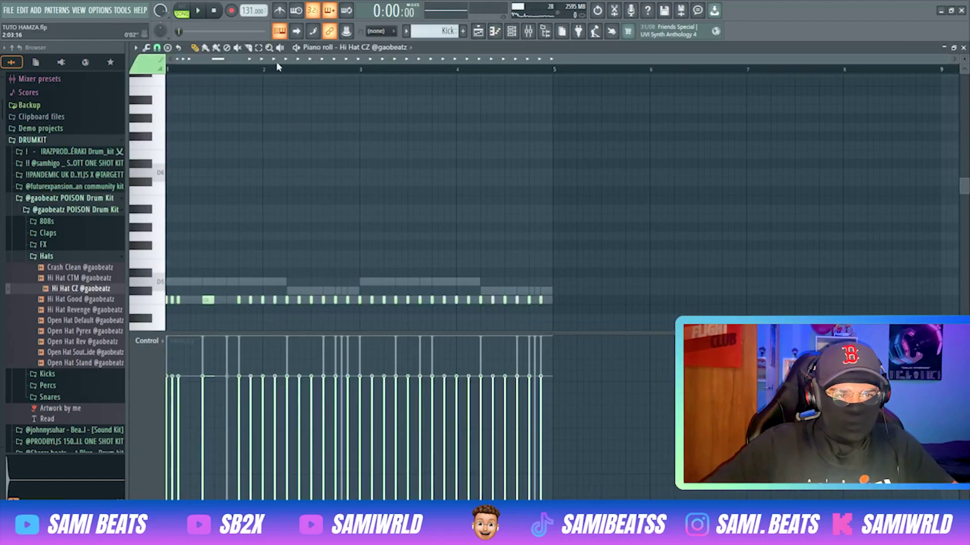
pyautogui.click(207, 299)
pyautogui.click(146, 48)
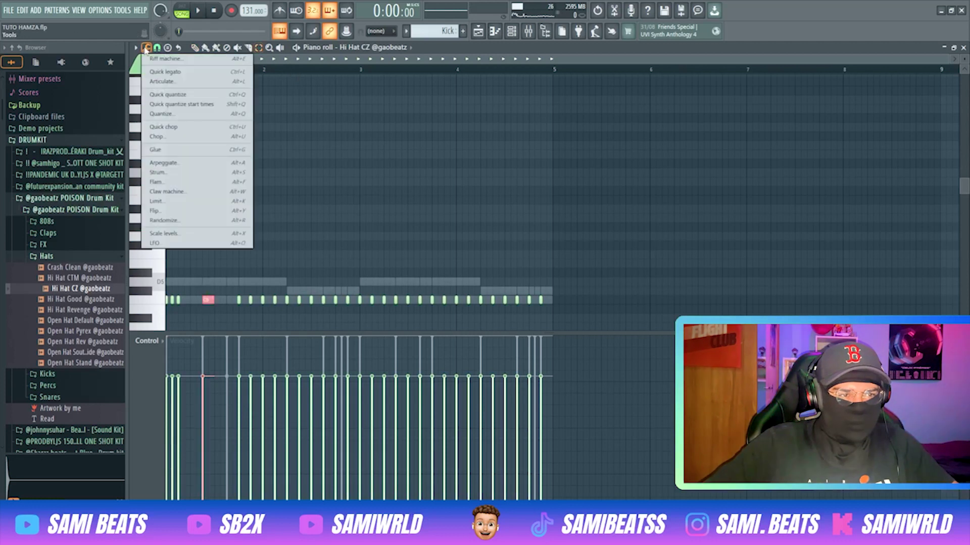
pyautogui.click(169, 163)
pyautogui.press('Return')
pyautogui.press('space')
pyautogui.press('space')
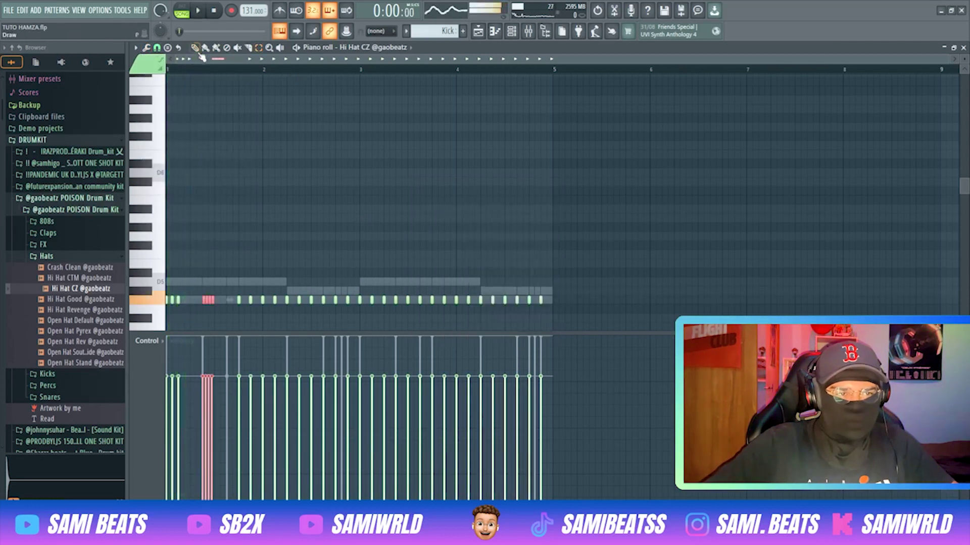
# Move the hi-hat roll slightly earlier in bar 1 and lower its velocities in a slight downward slope.
pyautogui.press('space')
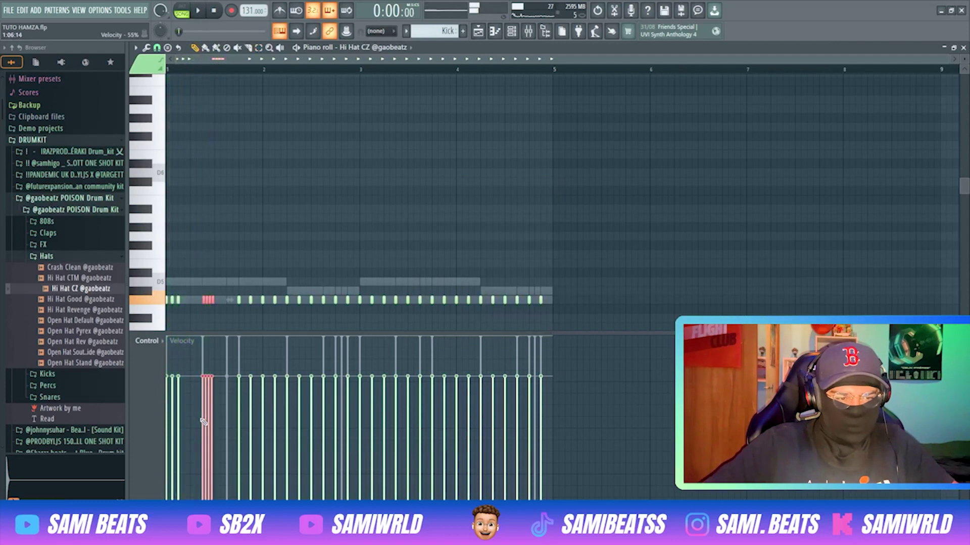
pyautogui.press('space')
pyautogui.moveTo(207, 302); pyautogui.dragTo(195, 303)
pyautogui.press('space')
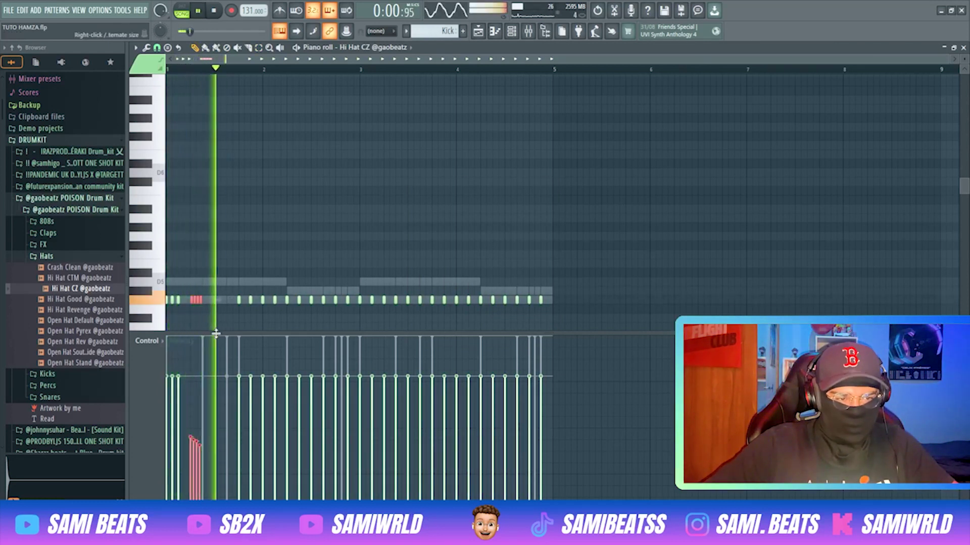
pyautogui.press('space')
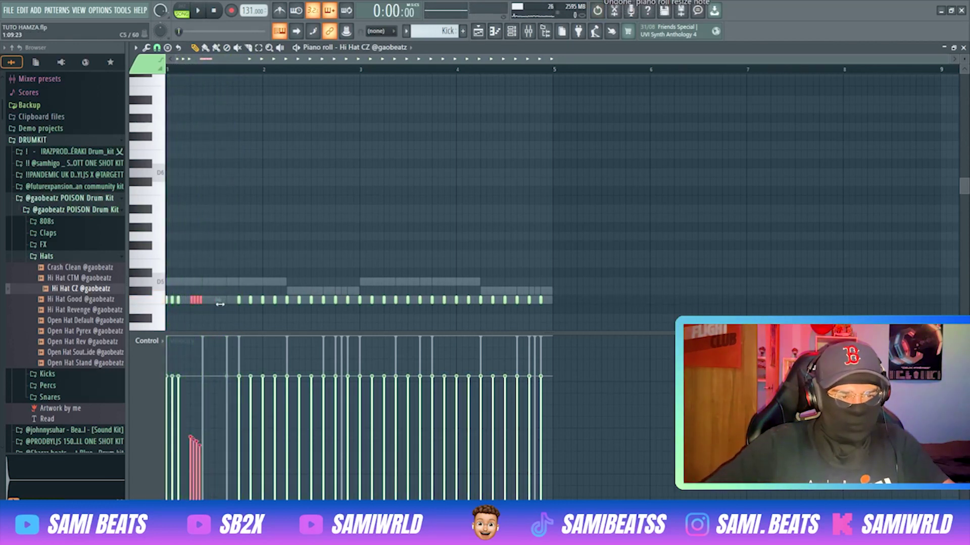
# Extend the bar 1 hi-hat roll to eight hits and ramp their velocities steadily downward.
pyautogui.moveTo(217, 282); pyautogui.dragTo(191, 311)
pyautogui.press('space')
pyautogui.moveTo(192, 416); pyautogui.dragTo(213, 488)
pyautogui.press('space')
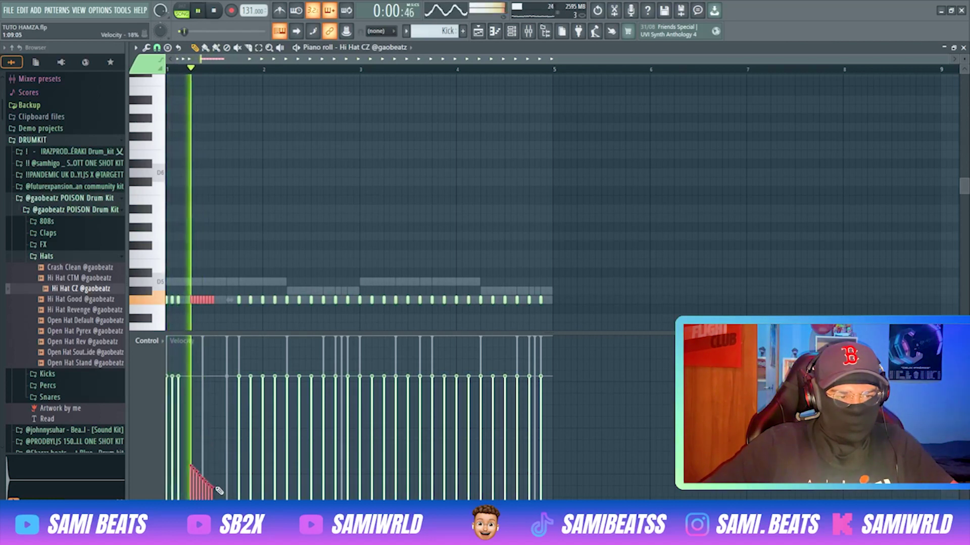
pyautogui.press('space')
pyautogui.click(225, 290)
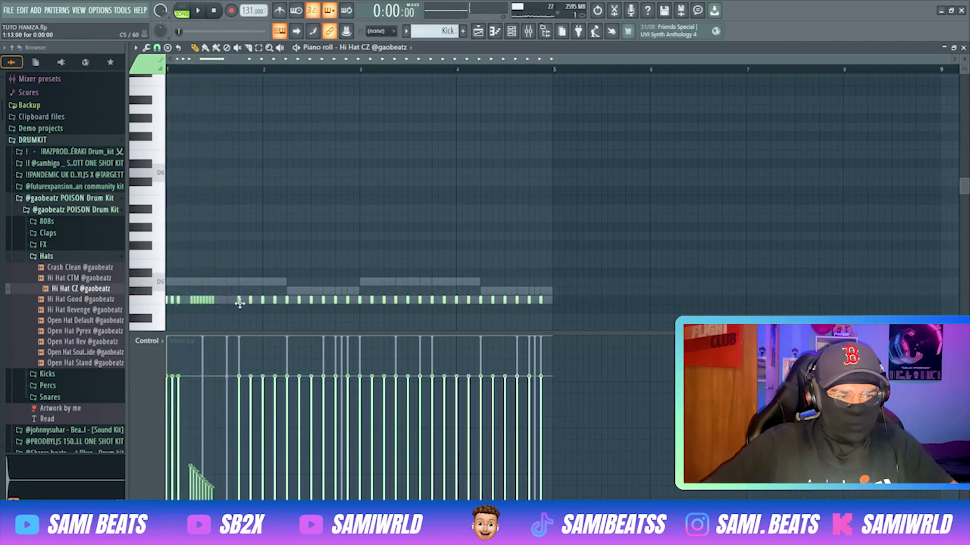
# Add two hi-hat hits late in bar 1 after the roll to form a quick group of three.
pyautogui.press('space')
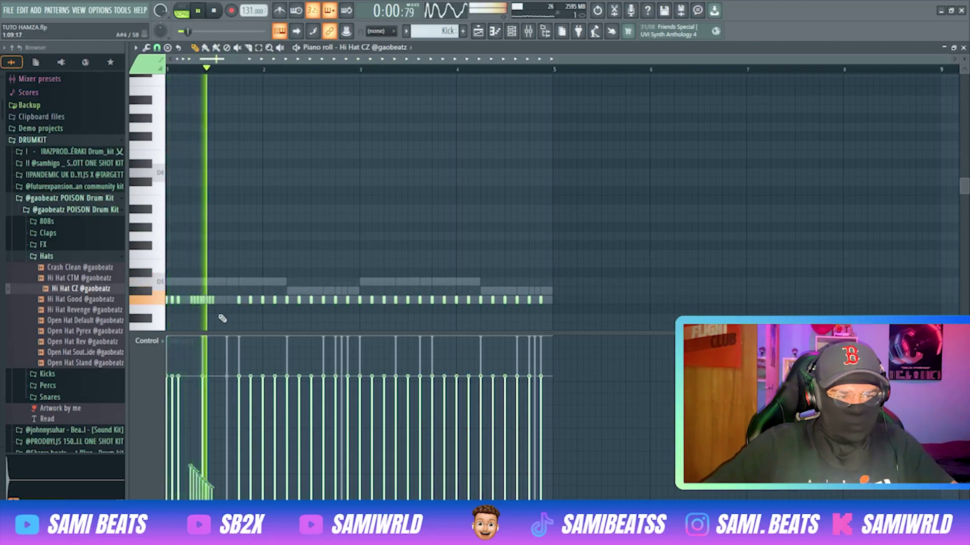
pyautogui.press('space')
pyautogui.hotkey('ctrl', 'z')
pyautogui.press('space')
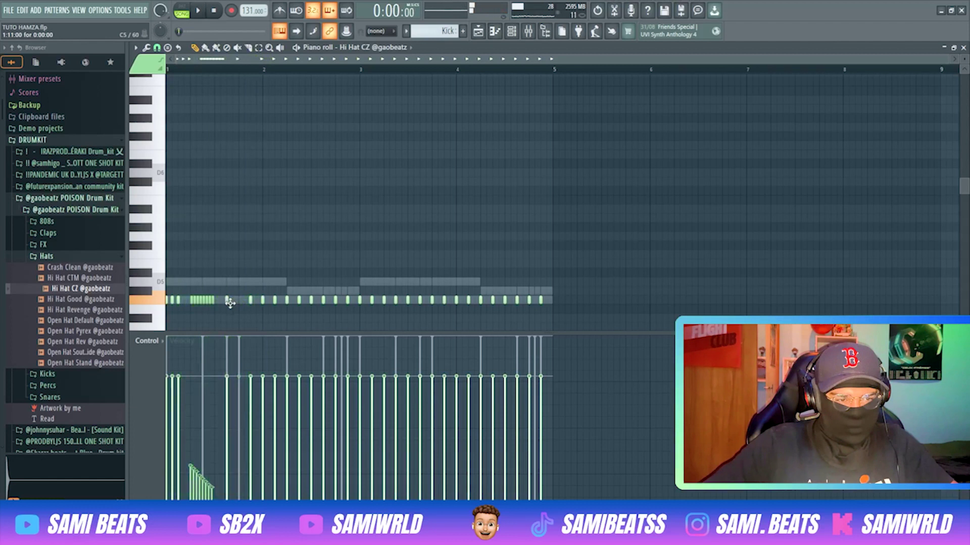
pyautogui.press('space')
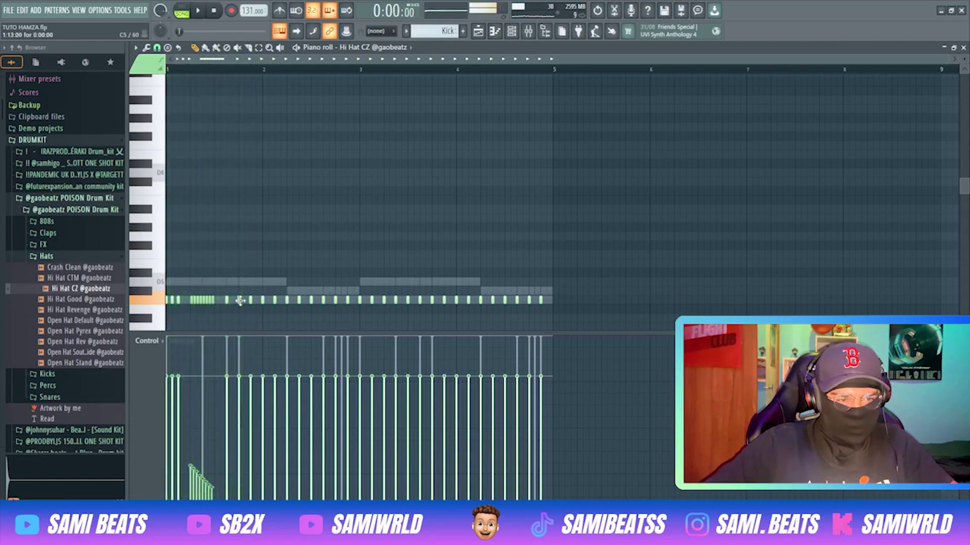
pyautogui.press('space')
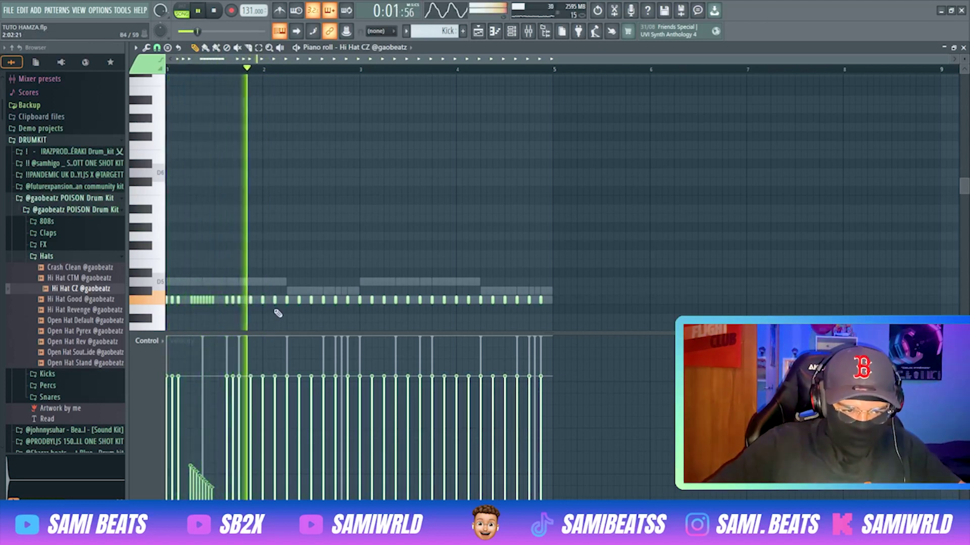
# Insert extra in-between hi-hat hits in the second half of bar 2 to form quick groups.
pyautogui.click(305, 300)
pyautogui.press('space')
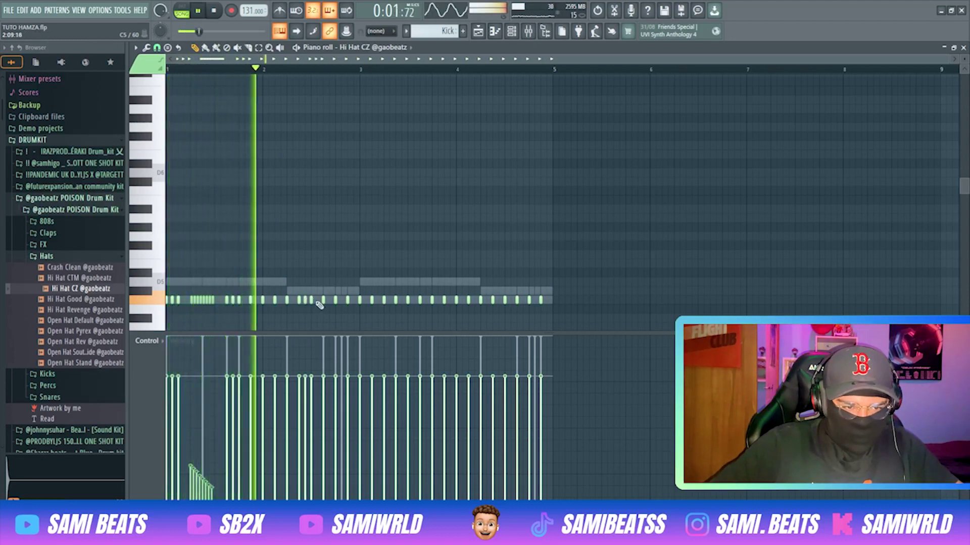
pyautogui.click(330, 300)
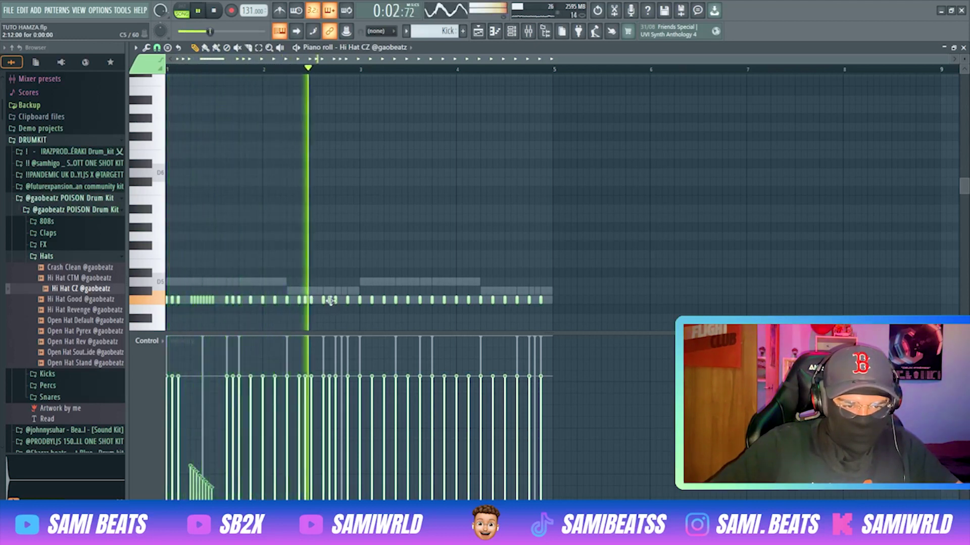
# Replace bars 3 and 4 of the hi-hat pattern with a copy of bars 1 and 2.
pyautogui.rightClick(370, 302)
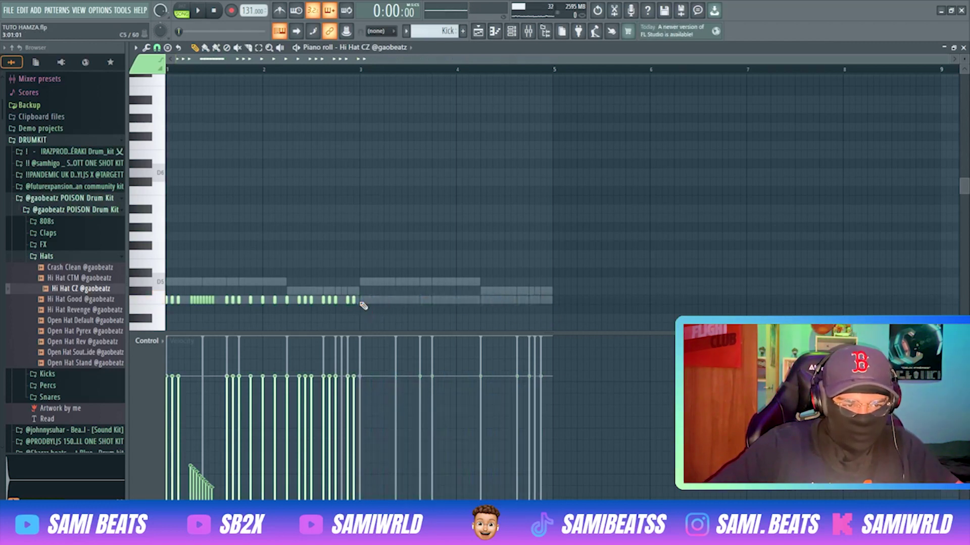
pyautogui.press('space')
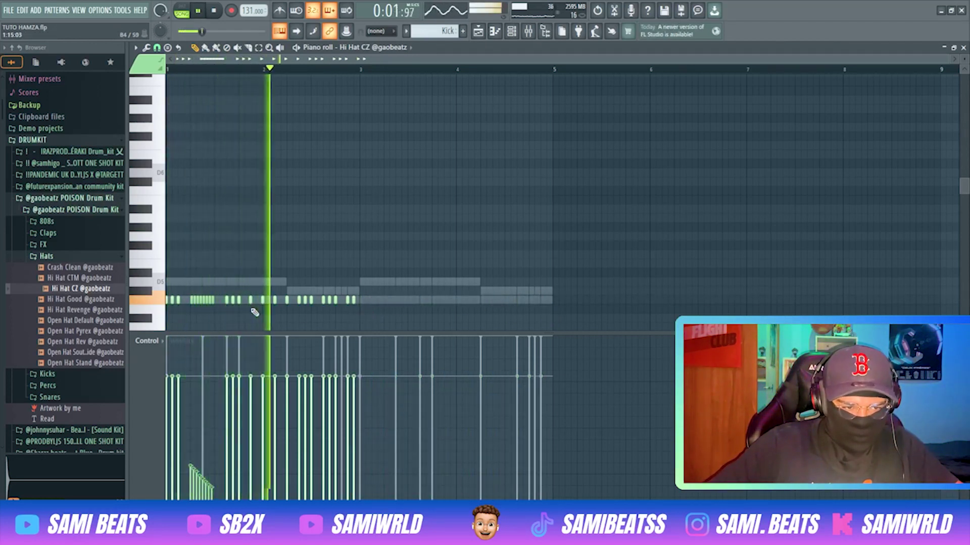
pyautogui.press('space')
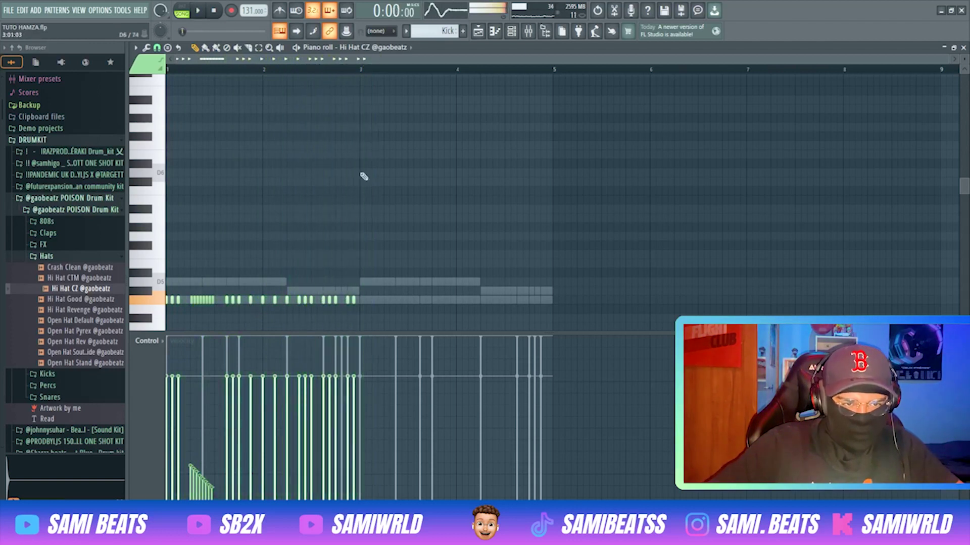
pyautogui.moveTo(362, 69); pyautogui.dragTo(83, 103)
pyautogui.hotkey('ctrl', 'b')
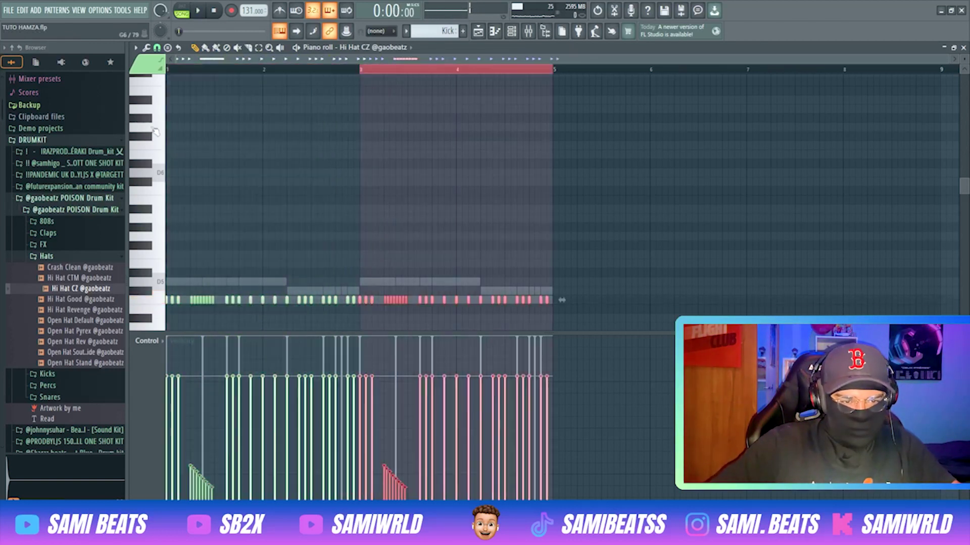
# Load the Open Hat Default sample onto the Perc channel and enable its volume envelope with a 0% release time.
pyautogui.press('F7')
pyautogui.click(74, 309)
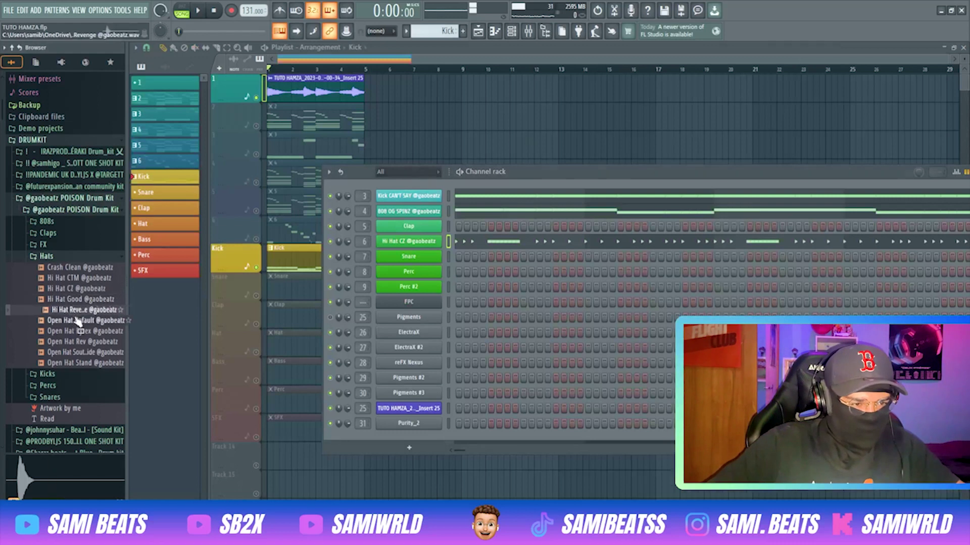
pyautogui.moveTo(79, 325); pyautogui.dragTo(433, 276)
pyautogui.click(247, 195)
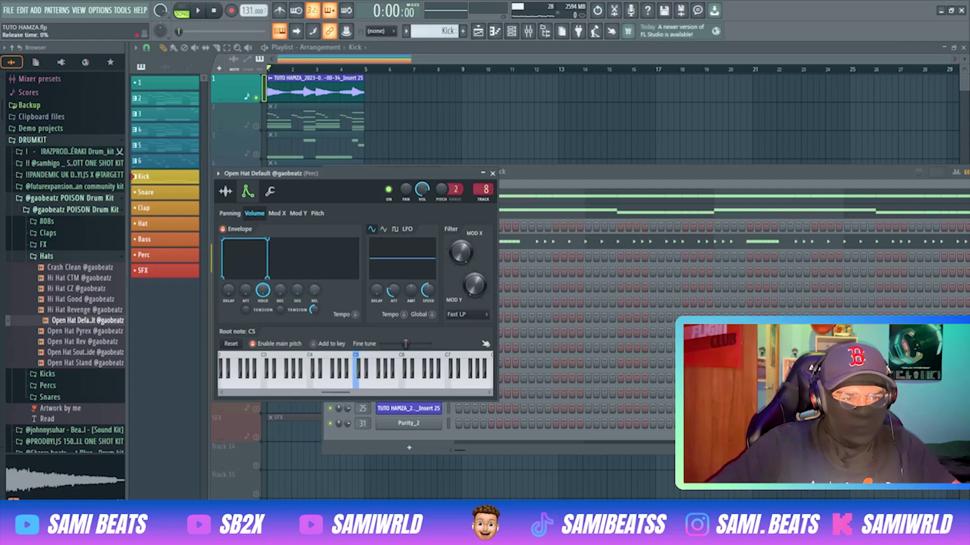
pyautogui.click(492, 174)
# Add one open-hat note over the hi-hat roll in bar 1 and another over the roll in bar 3.
pyautogui.rightClick(441, 272)
pyautogui.click(459, 273)
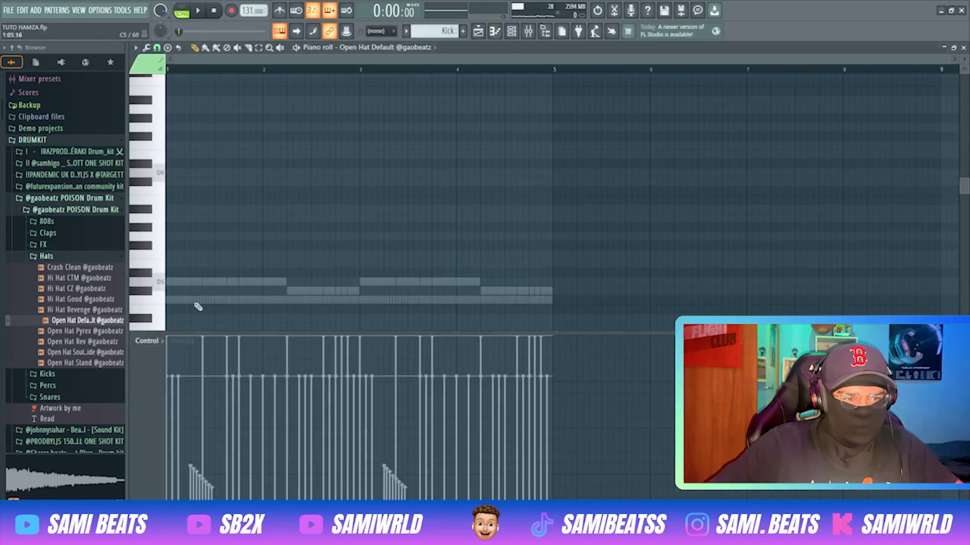
pyautogui.click(202, 300)
pyautogui.press('space')
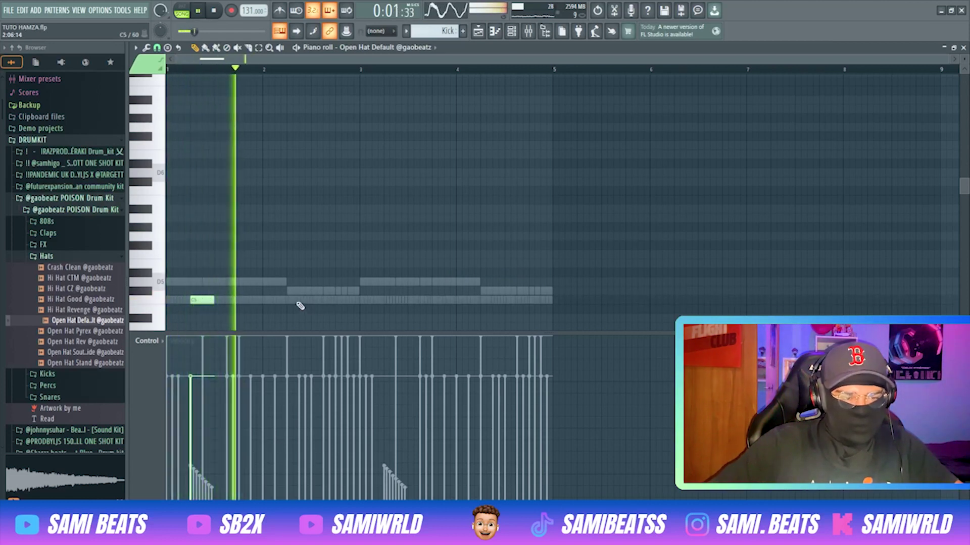
pyautogui.click(393, 301)
pyautogui.press('Escape')
# Load Clap STFU 2 from the Claps folder onto the Clap channel and place a hit every eight steps from step 9.
pyautogui.click(71, 257)
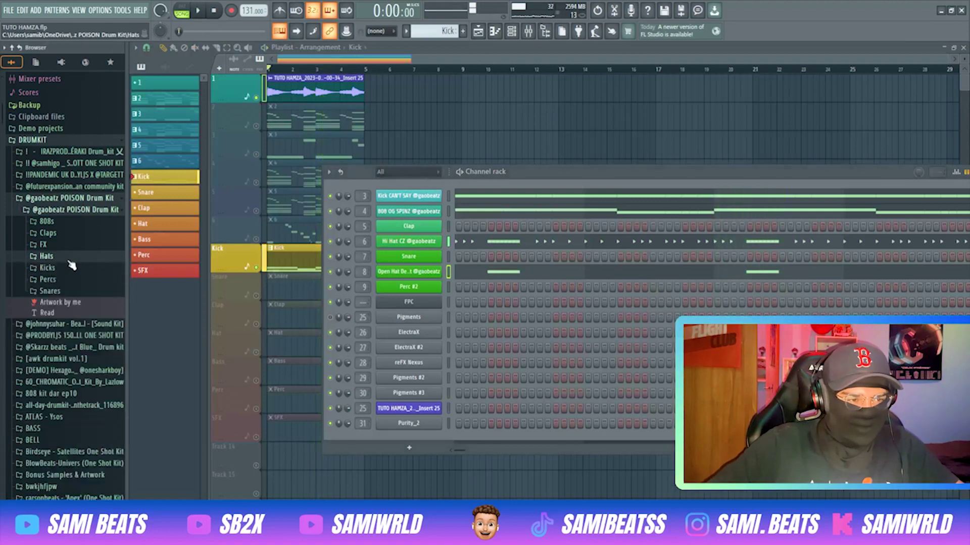
pyautogui.click(65, 233)
pyautogui.click(70, 255)
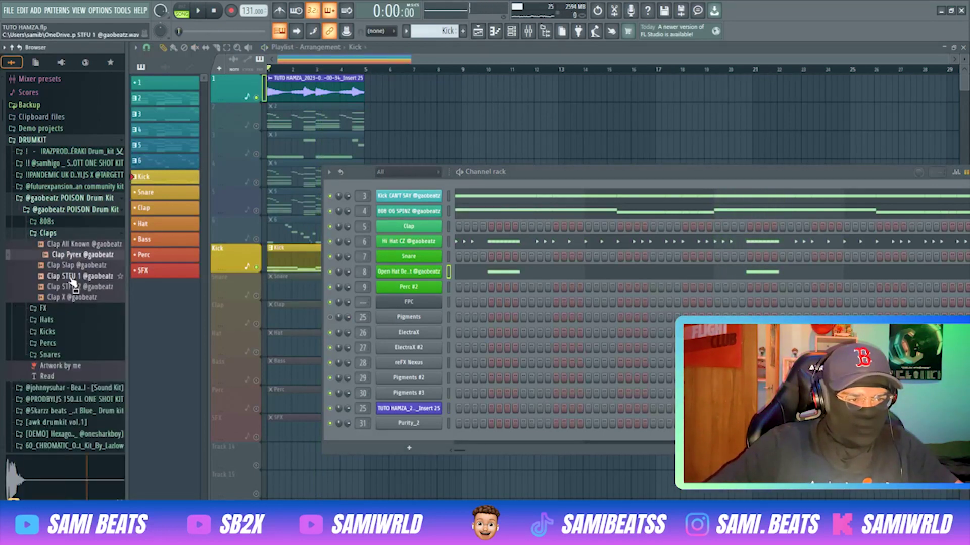
pyautogui.moveTo(422, 233); pyautogui.dragTo(423, 228)
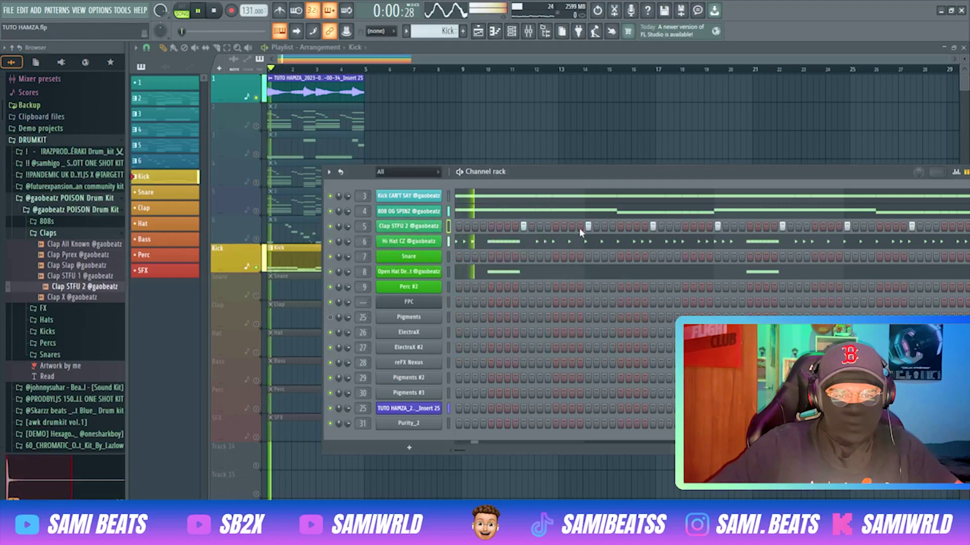
# Delete the clap notes at the starts of bars 3 and 4, leaving one clap in the middle of each bar.
pyautogui.rightClick(420, 228)
pyautogui.click(457, 226)
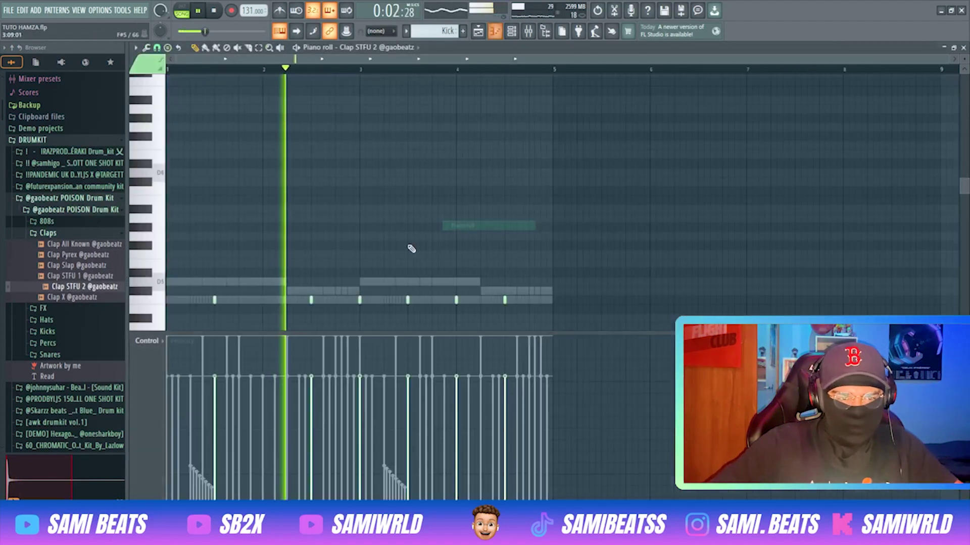
pyautogui.rightClick(360, 300)
pyautogui.rightClick(456, 301)
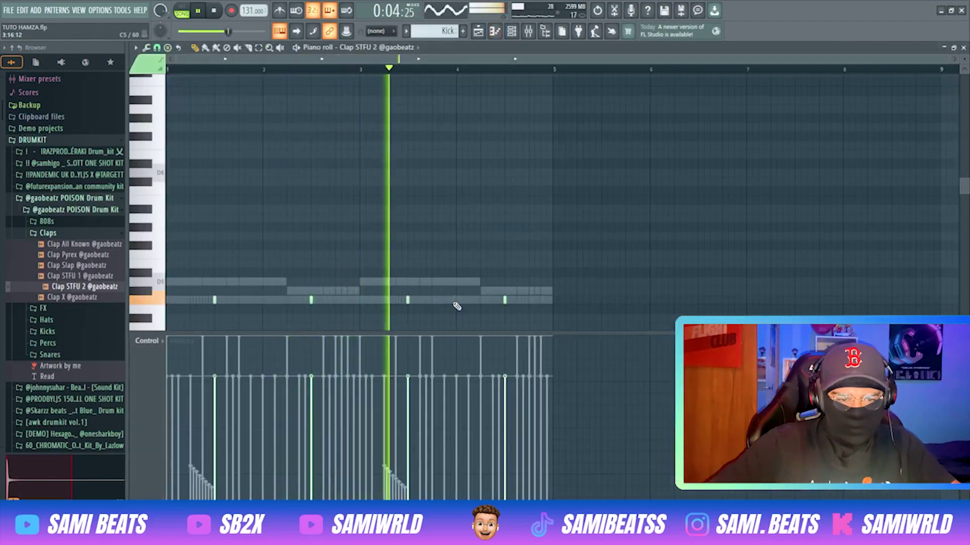
pyautogui.press('F7')
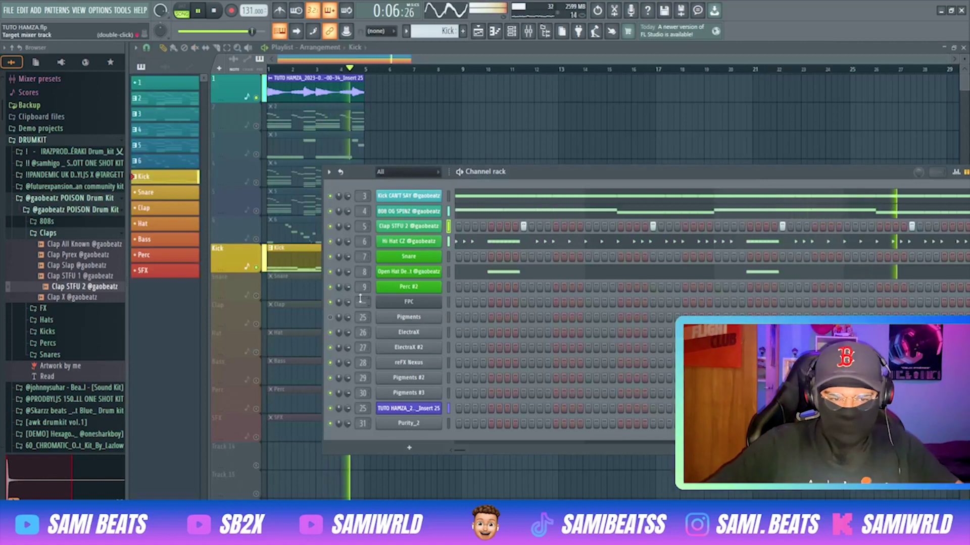
# Load Perc Hane from the Percs folder onto the Perc #2 channel and add one note at step 15 of bar 1.
pyautogui.moveTo(506, 171); pyautogui.dragTo(405, 159)
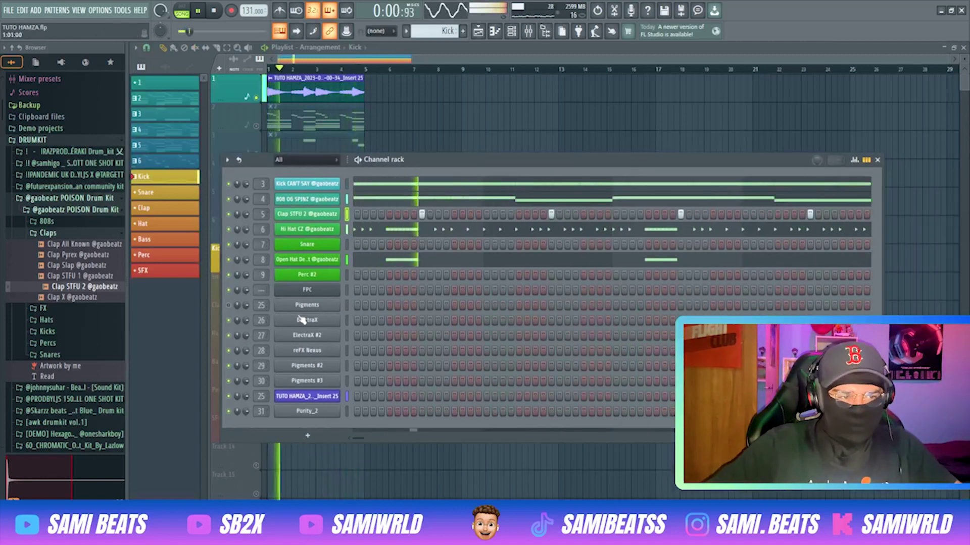
pyautogui.click(117, 234)
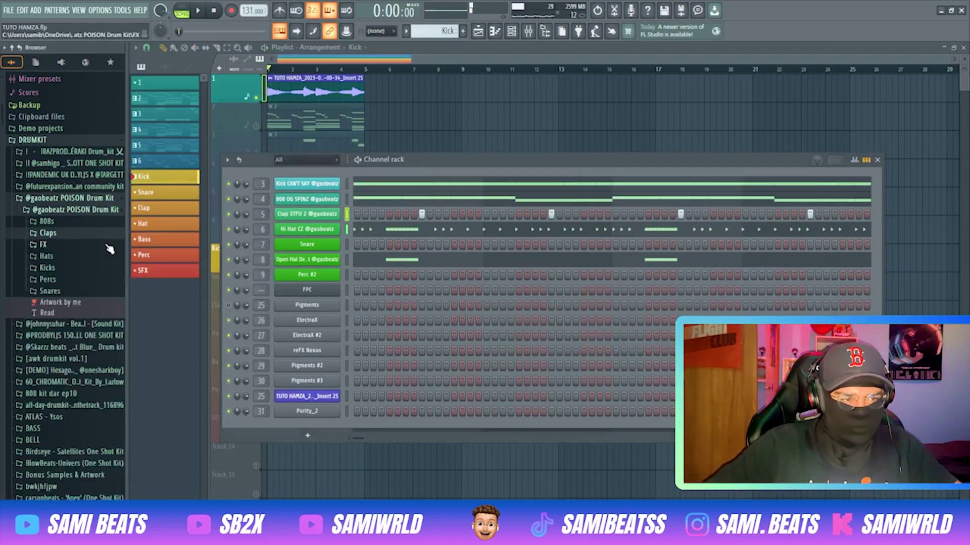
pyautogui.click(55, 281)
pyautogui.click(67, 301)
pyautogui.moveTo(169, 285); pyautogui.dragTo(328, 275)
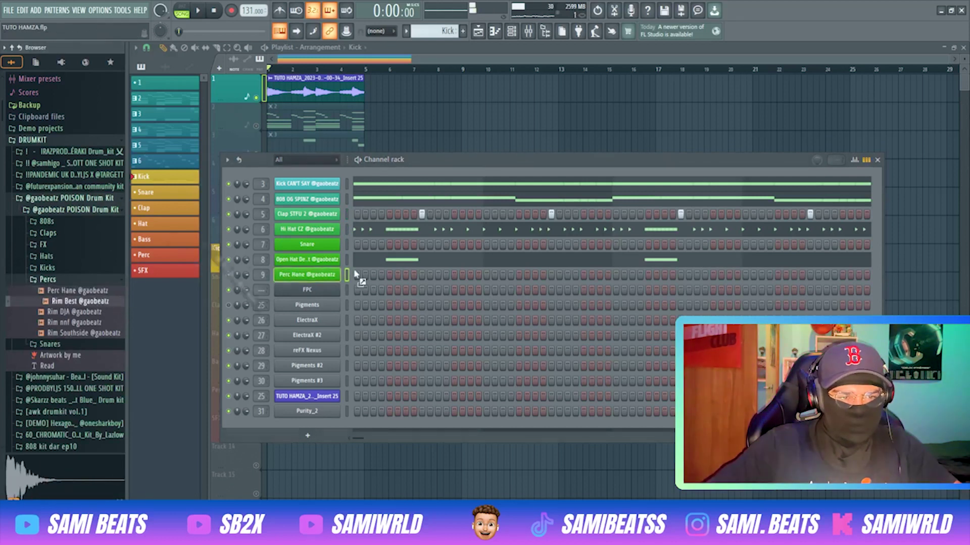
pyautogui.press('F7')
pyautogui.press('space')
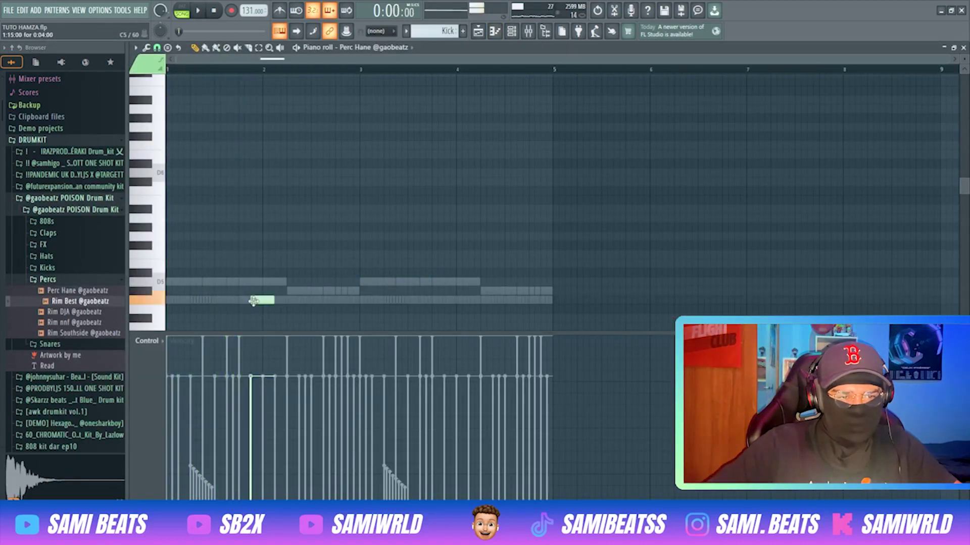
# Load Rim Best onto the Snare channel and place notes at step 3 and steps 14, 15 and 16 of bar 2.
pyautogui.press('F7')
pyautogui.rightClick(314, 246)
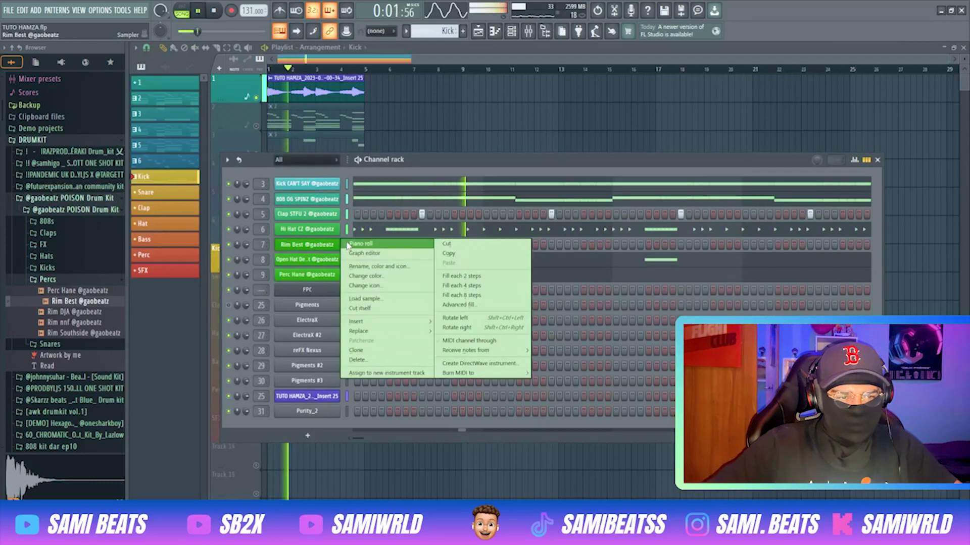
pyautogui.click(354, 248)
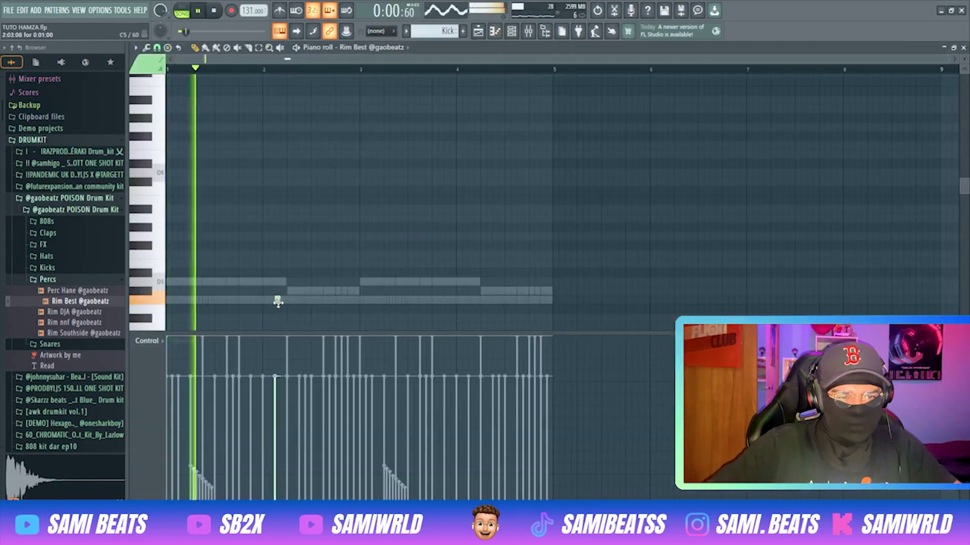
pyautogui.press('space')
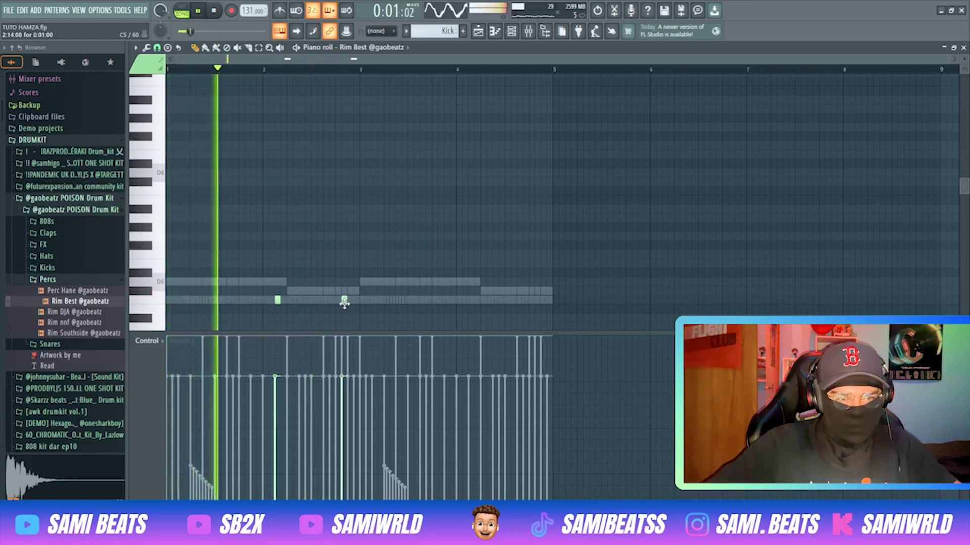
pyautogui.click(349, 300)
pyautogui.click(356, 300)
# Try lower velocities on the three rim notes at the end of bar 2.
pyautogui.moveTo(341, 458); pyautogui.dragTo(365, 477)
pyautogui.press('space')
pyautogui.press('space')
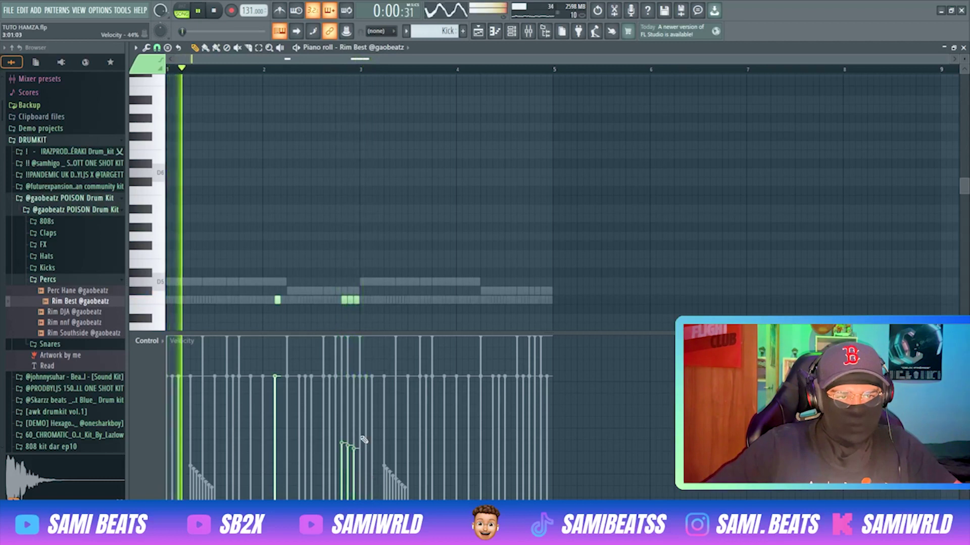
pyautogui.scroll(1, 318, 75)
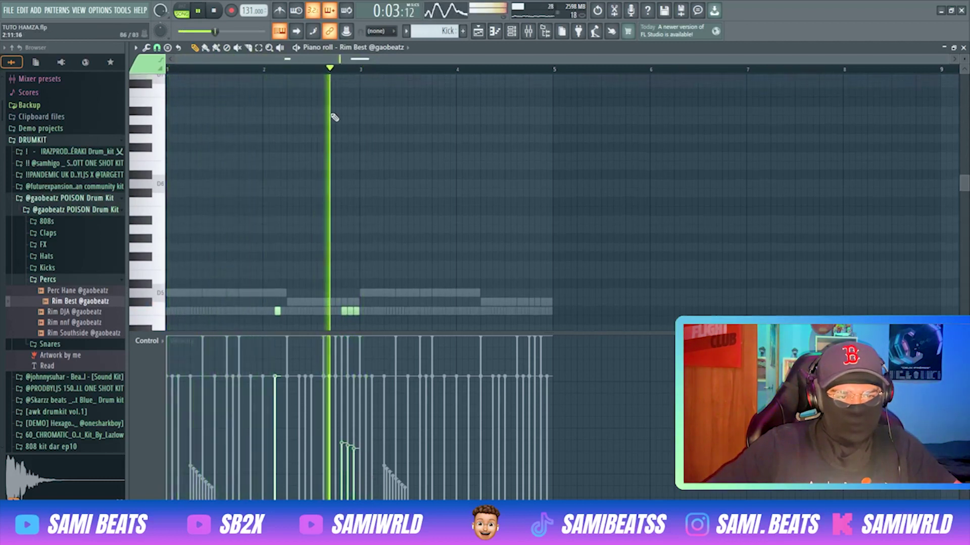
pyautogui.press('space')
pyautogui.hotkey('ctrl', 'z')
pyautogui.press('space')
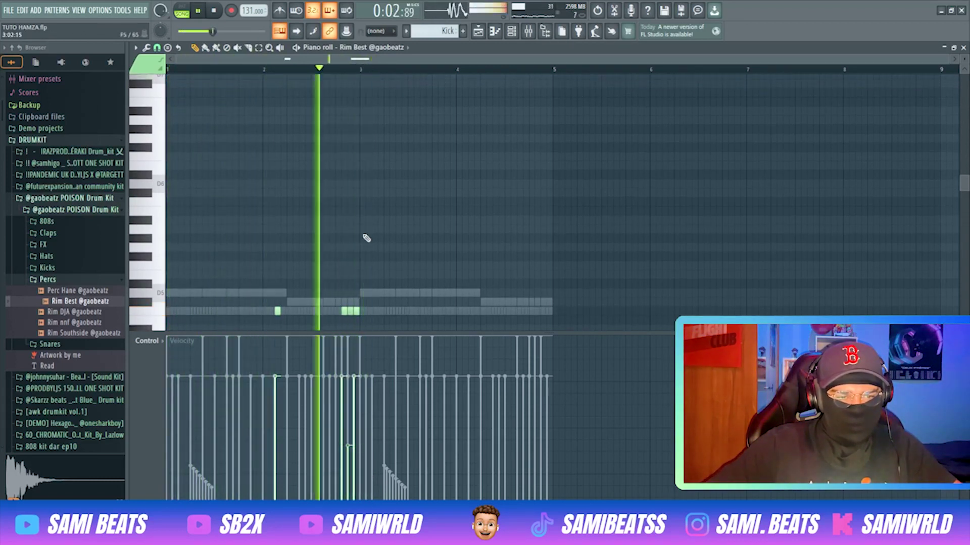
pyautogui.scroll(2, 309, 79)
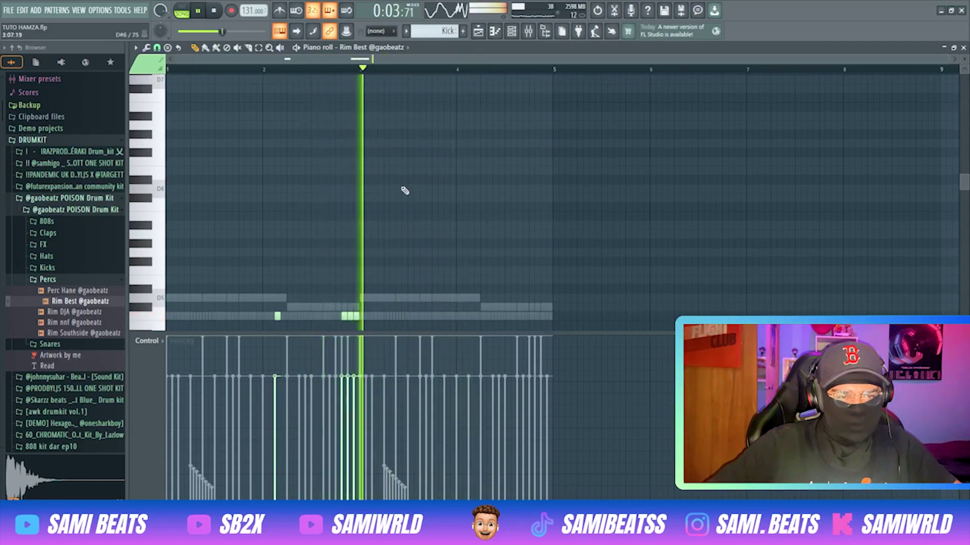
# Shift the group of three rim notes at the end of bar 2 one step earlier.
pyautogui.press('space')
pyautogui.scroll(-5, 403, 194)
pyautogui.press('space')
pyautogui.moveTo(349, 235); pyautogui.dragTo(350, 236)
pyautogui.press('space')
pyautogui.press('space')
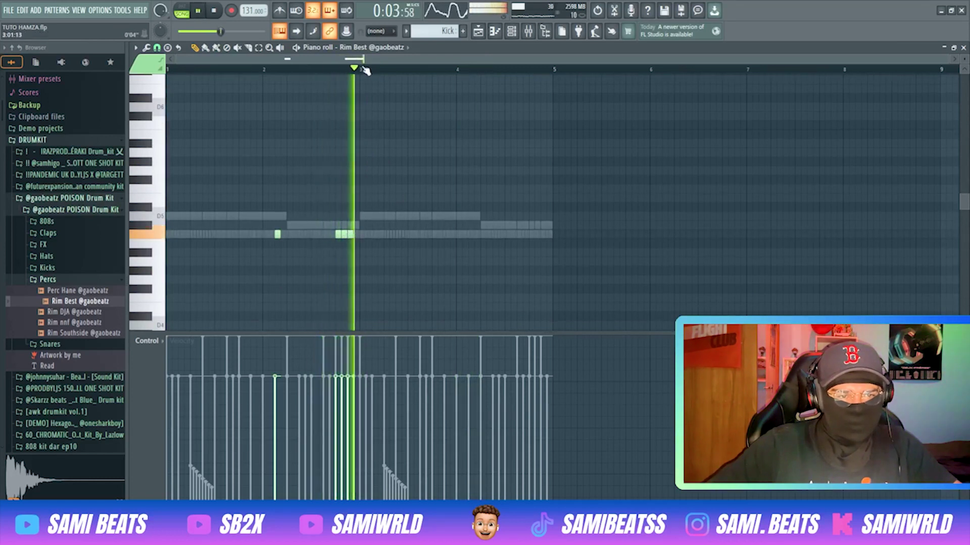
# Copy the Rim Best notes from bars 1 and 2 into bars 3 and 4.
pyautogui.press('space')
pyautogui.moveTo(362, 72); pyautogui.dragTo(10, 72)
pyautogui.hotkey('ctrl', 'b')
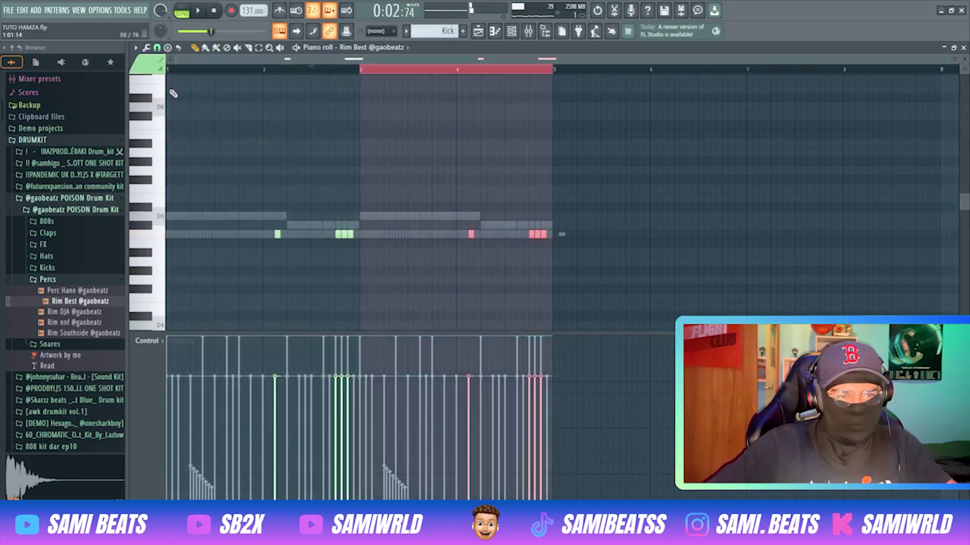
# Duplicate the two-bar Perc Hane pattern into bars 3 and 4.
pyautogui.press('F7')
pyautogui.click(387, 150)
pyautogui.moveTo(368, 72); pyautogui.dragTo(172, 72)
pyautogui.hotkey('ctrl', 'b')
pyautogui.press('F7')
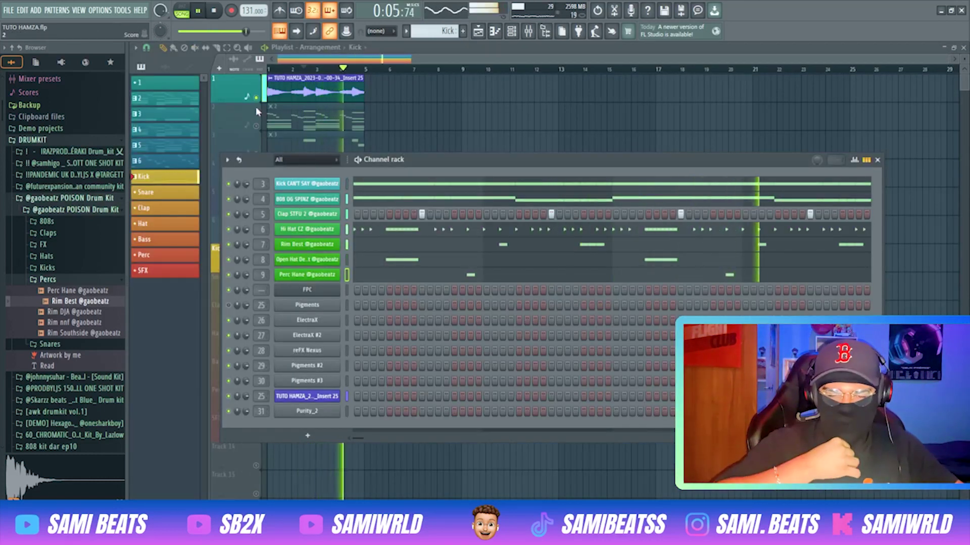
# Load the Hi Hat Good sample from the kit's Hats folder as a drum channel and show its piano roll.
pyautogui.click(96, 280)
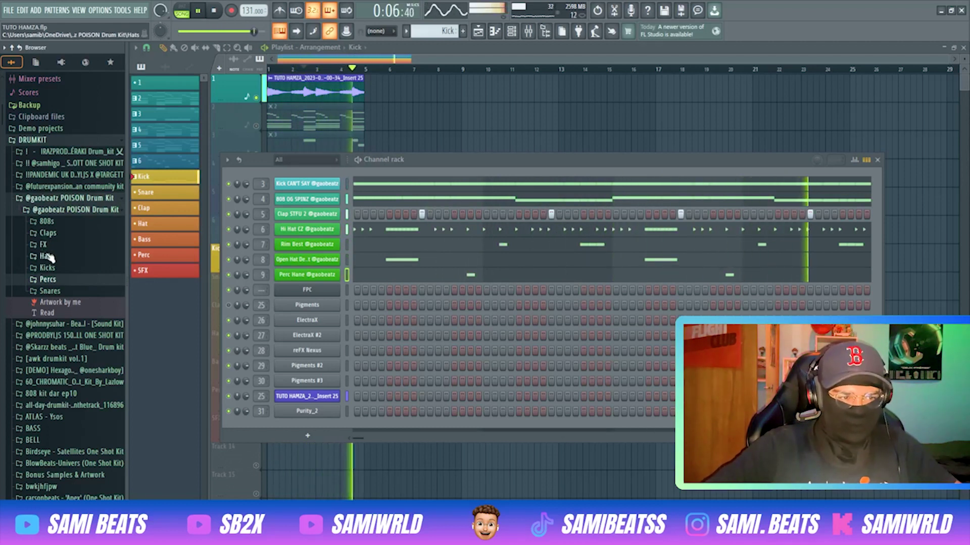
pyautogui.click(49, 256)
pyautogui.click(61, 290)
pyautogui.click(61, 300)
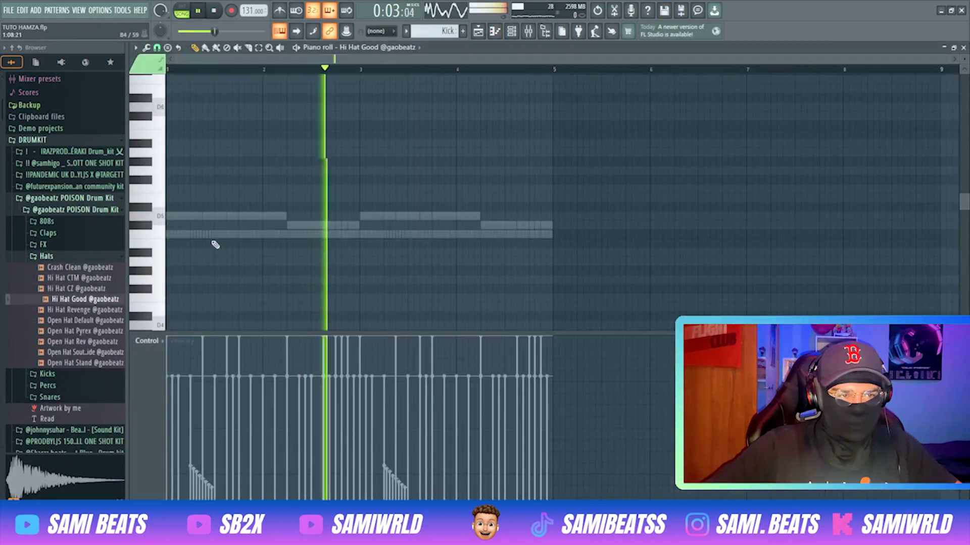
# Place three short Hi Hat Good notes at steps 9, 11 and 13 of bar 1.
pyautogui.press('space')
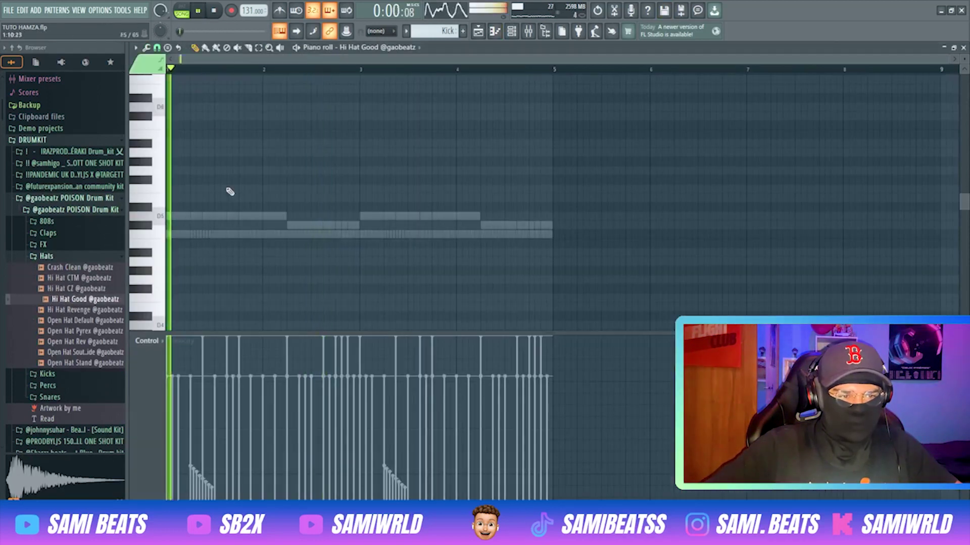
pyautogui.scroll(-3, 230, 191)
pyautogui.press('space')
pyautogui.press('space')
pyautogui.click(230, 198)
pyautogui.click(241, 198)
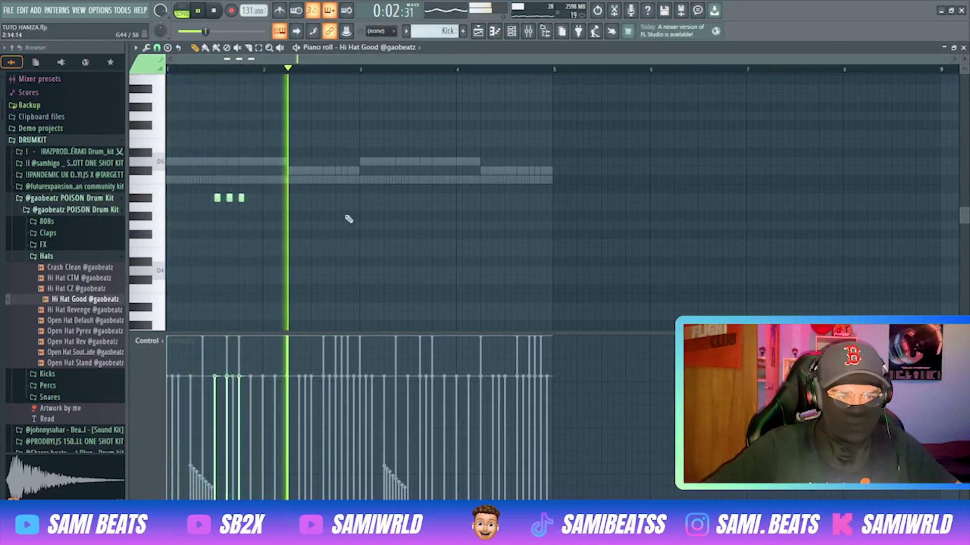
# Place three more Hi Hat Good notes at steps 11, 13 and 15 of bar 2, at the same pitch.
pyautogui.press('space')
pyautogui.click(338, 198)
pyautogui.press('space')
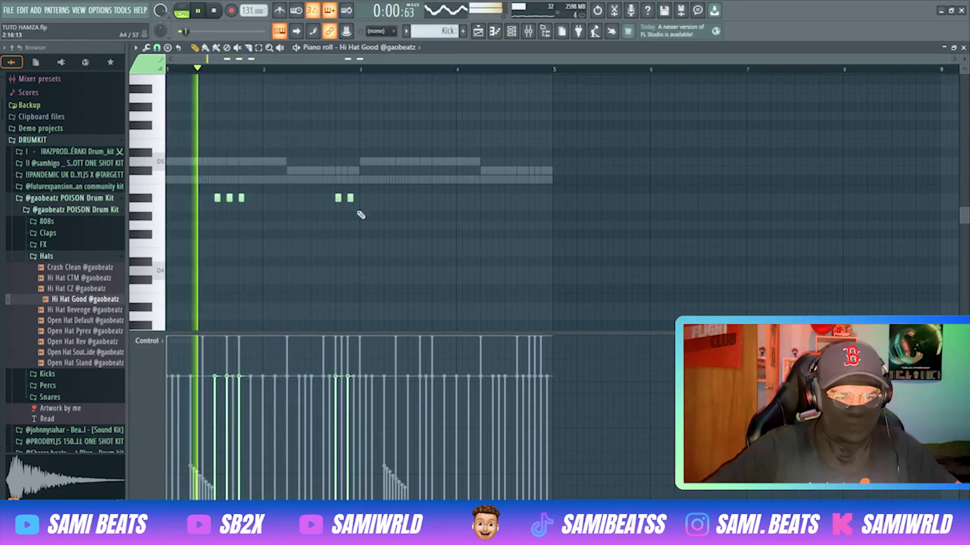
pyautogui.rightClick(338, 199)
pyautogui.click(325, 198)
pyautogui.click(338, 198)
pyautogui.click(350, 198)
pyautogui.press('space')
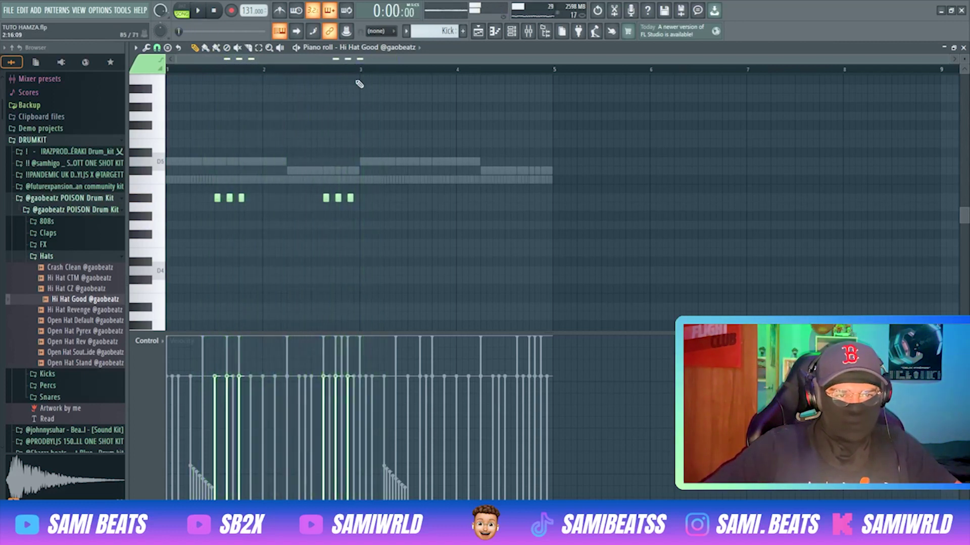
# Vary the velocities of the Hi Hat Good notes in bars 1 and 2 by lowering some of them slightly.
pyautogui.hotkey('ctrl', 'a')
pyautogui.click(358, 70)
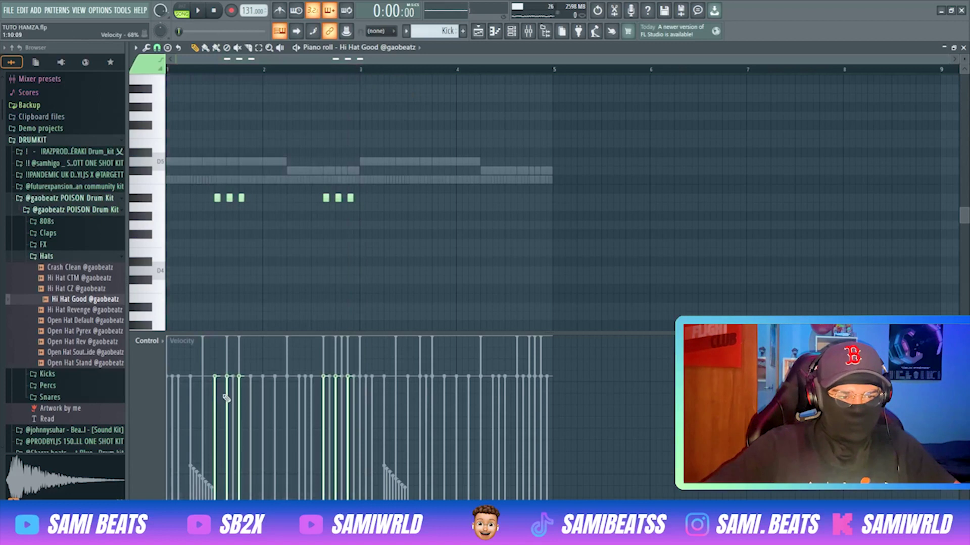
pyautogui.click(239, 385)
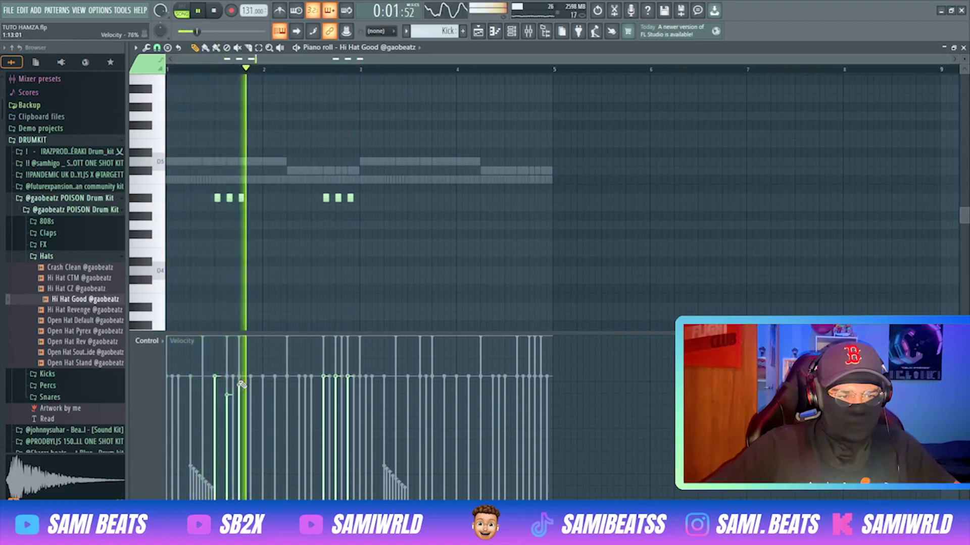
pyautogui.click(325, 387)
pyautogui.click(336, 391)
pyautogui.click(349, 380)
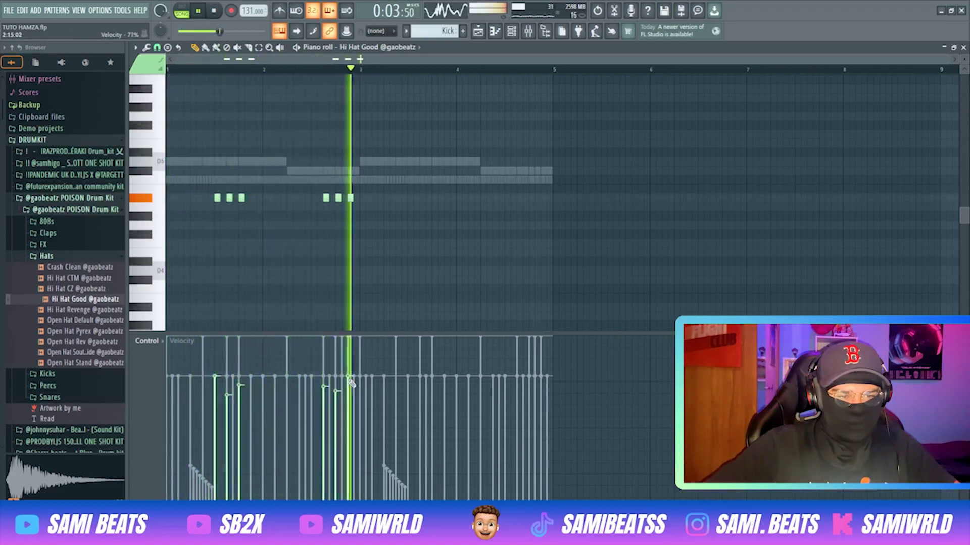
# Try copying the Hi Hat Good notes from bars 1 and 2 into bars 3 and 4.
pyautogui.press('space')
pyautogui.moveTo(359, 71); pyautogui.dragTo(167, 70)
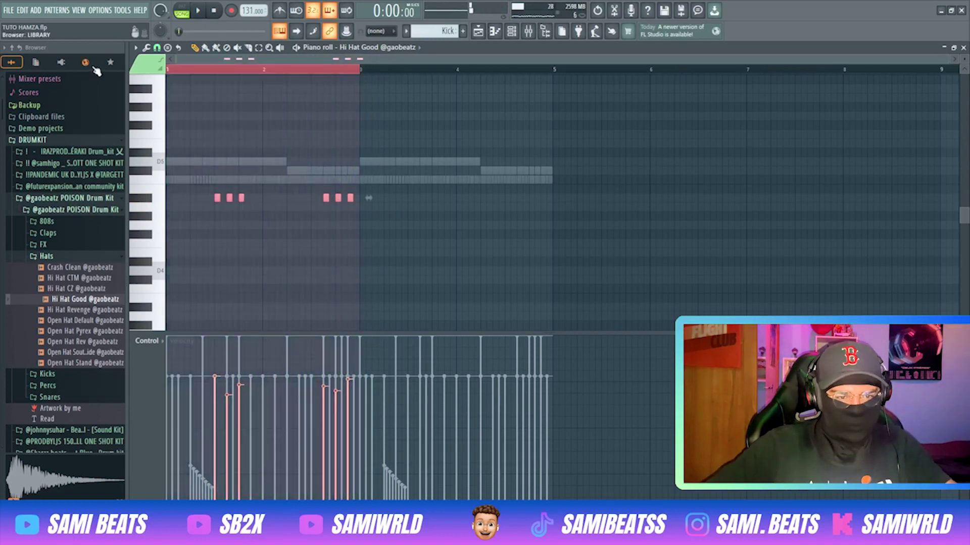
pyautogui.hotkey('ctrl', 'b')
pyautogui.click(338, 225)
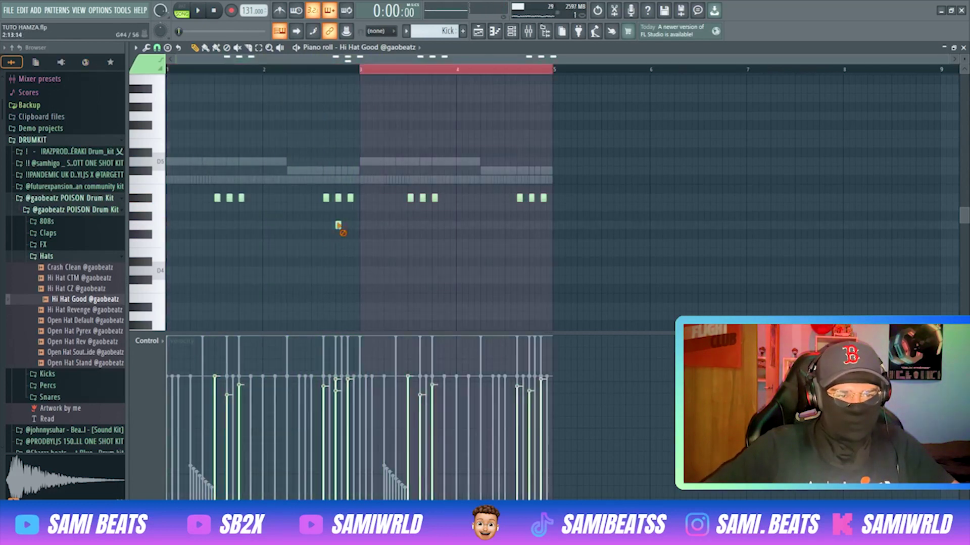
pyautogui.hotkey('ctrl', 'z')
pyautogui.hotkey('ctrl', 'z')
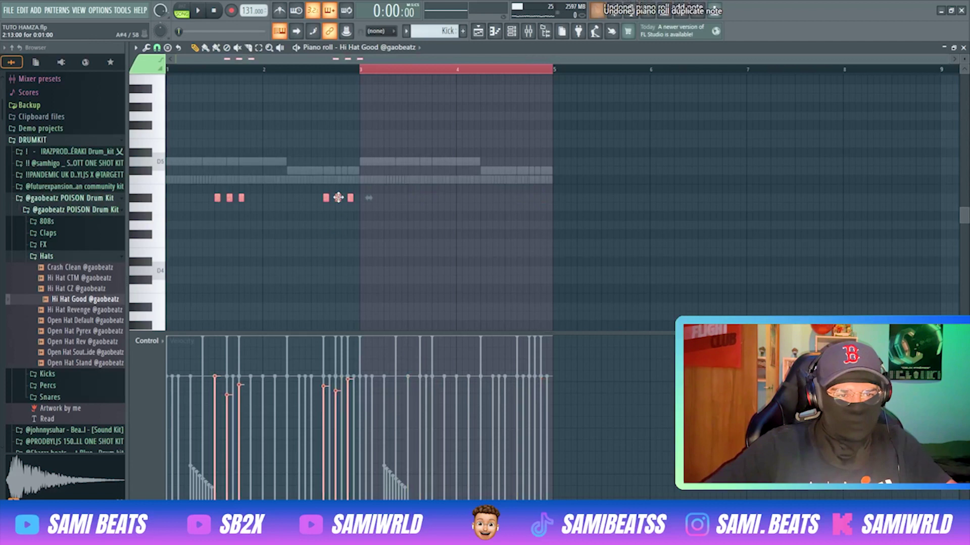
# Lower the pitch of the last two Hi Hat Good notes in bar 2 by one and three semitones.
pyautogui.click(387, 217)
pyautogui.press('space')
pyautogui.moveTo(350, 198); pyautogui.dragTo(350, 225)
pyautogui.rightClick(386, 216)
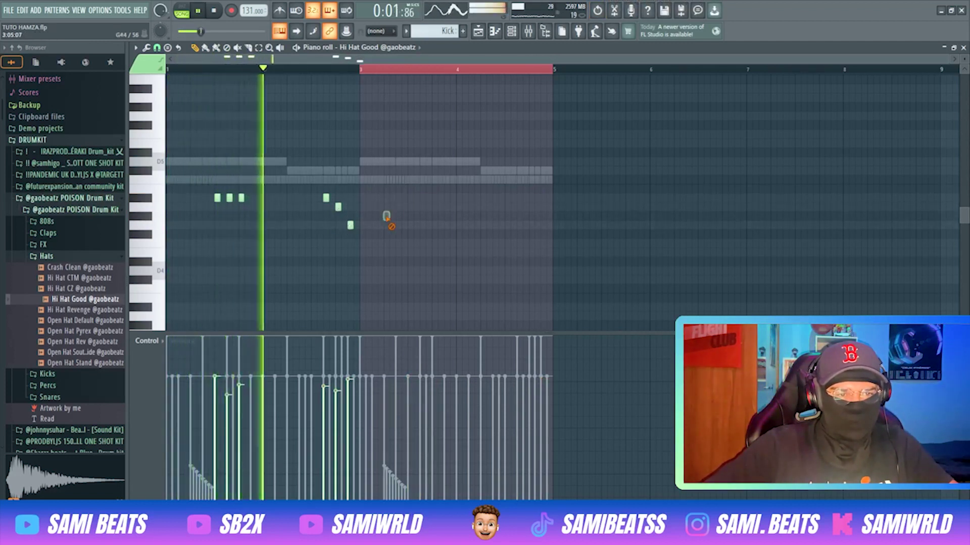
# Add a note at step 9 of bar 2 and lower the three following notes into a four-note descending run.
pyautogui.press('space')
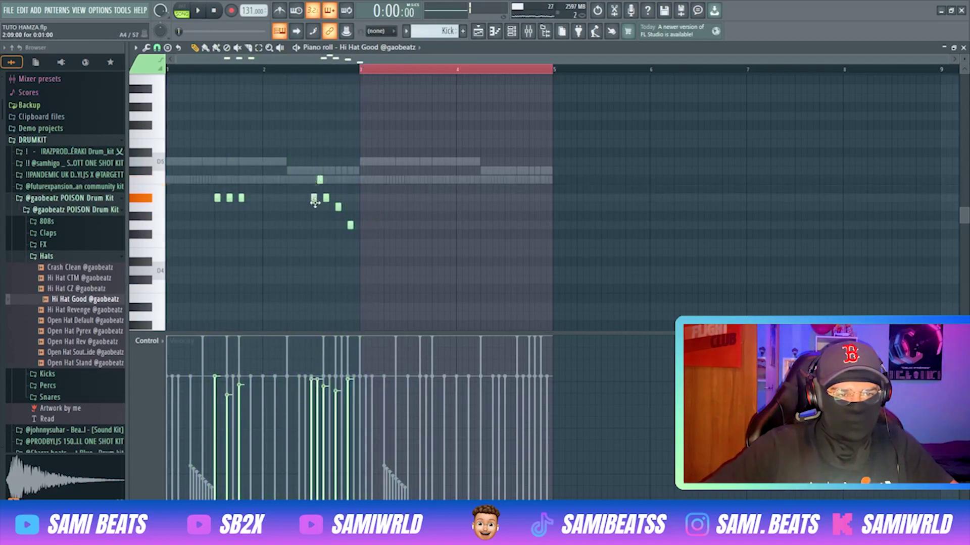
pyautogui.press('space')
pyautogui.moveTo(326, 198); pyautogui.dragTo(350, 242)
pyautogui.rightClick(319, 180)
# Shape the velocities of the four-note run in bar 2 so each note is softer than the one before.
pyautogui.press('space')
pyautogui.press('space')
pyautogui.click(336, 404)
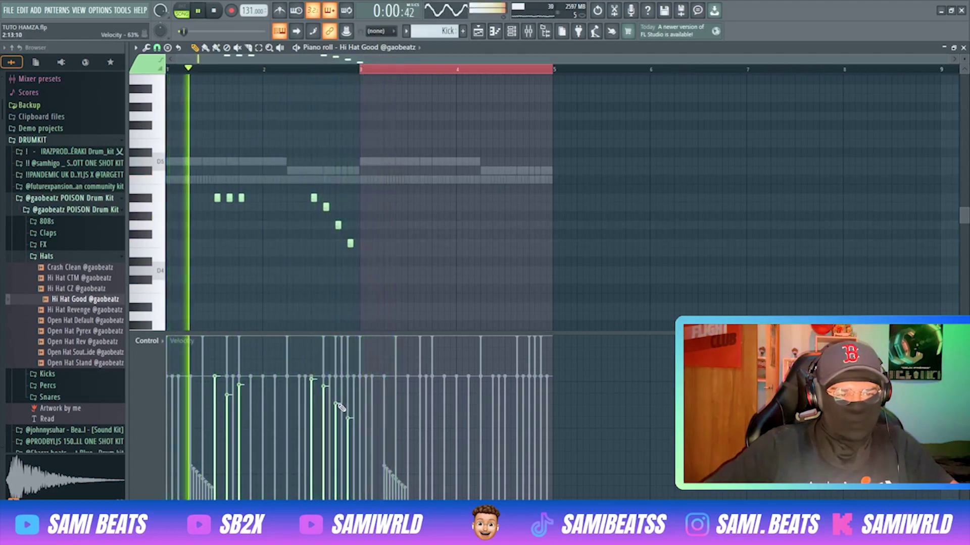
pyautogui.click(324, 393)
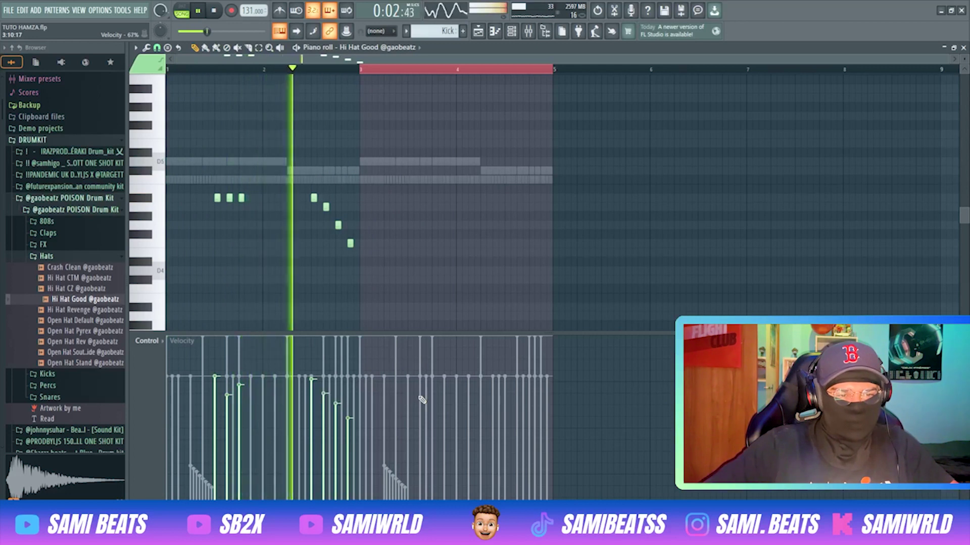
# Duplicate the finished two-bar Hi Hat Good pattern, including the descending run, into bars 3 and 4.
pyautogui.press('space')
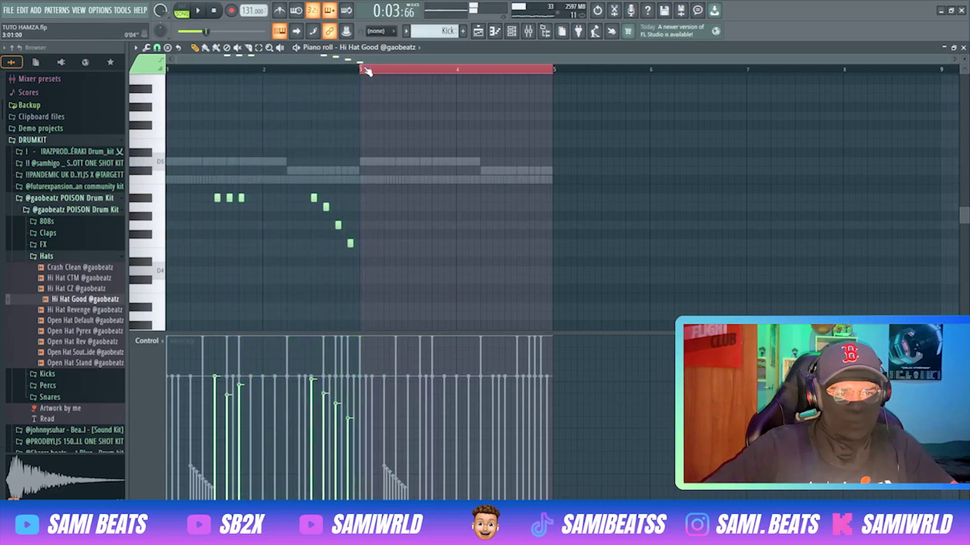
pyautogui.hotkey('ctrl', 'a')
pyautogui.hotkey('ctrl', 'b')
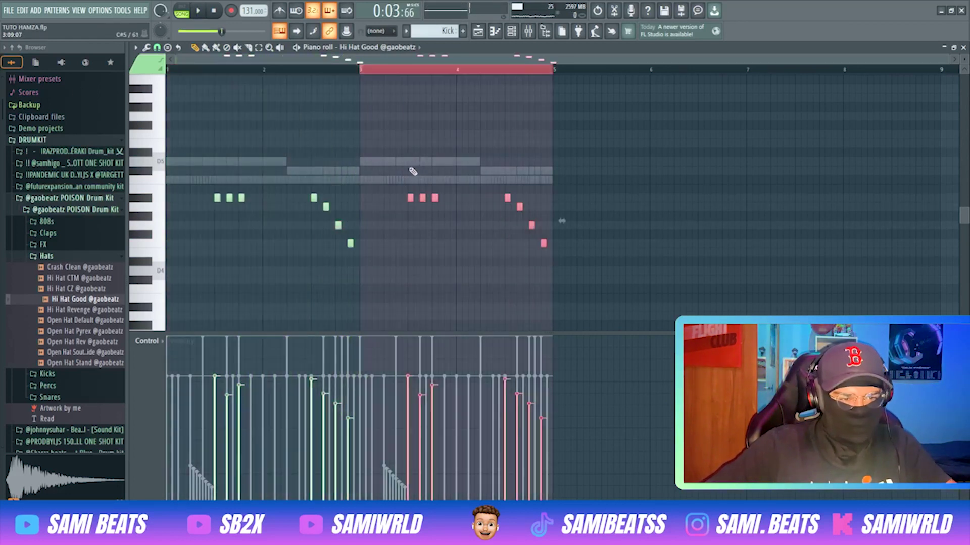
# Select all Hi Hat Good notes and randomize their panning with a slight velocity variation.
pyautogui.hotkey('alt', 'r')
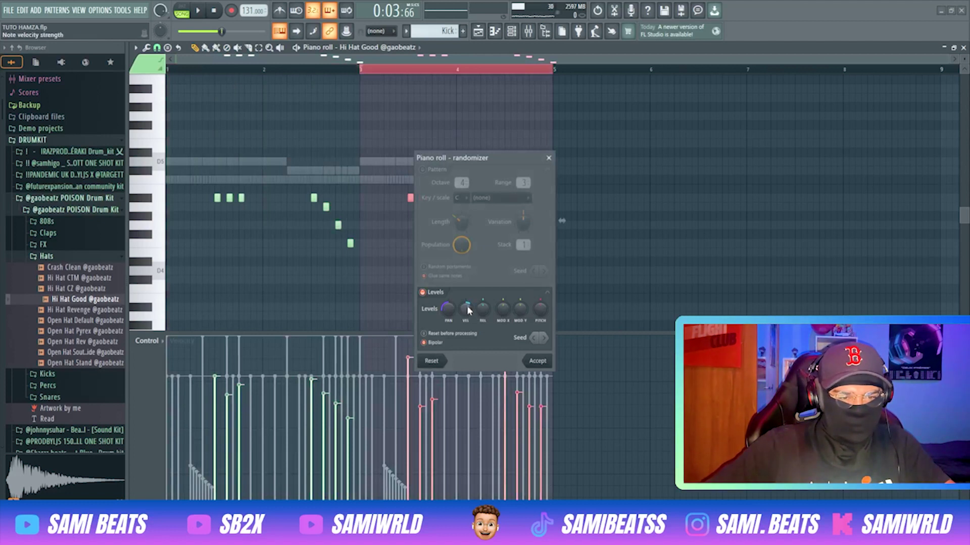
pyautogui.press('Escape')
pyautogui.hotkey('ctrl', 'a')
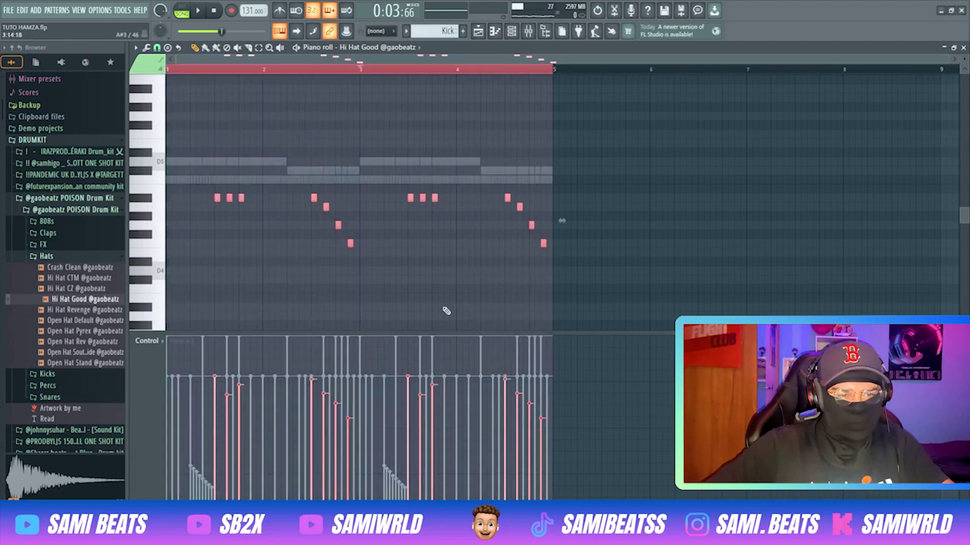
pyautogui.hotkey('alt', 'r')
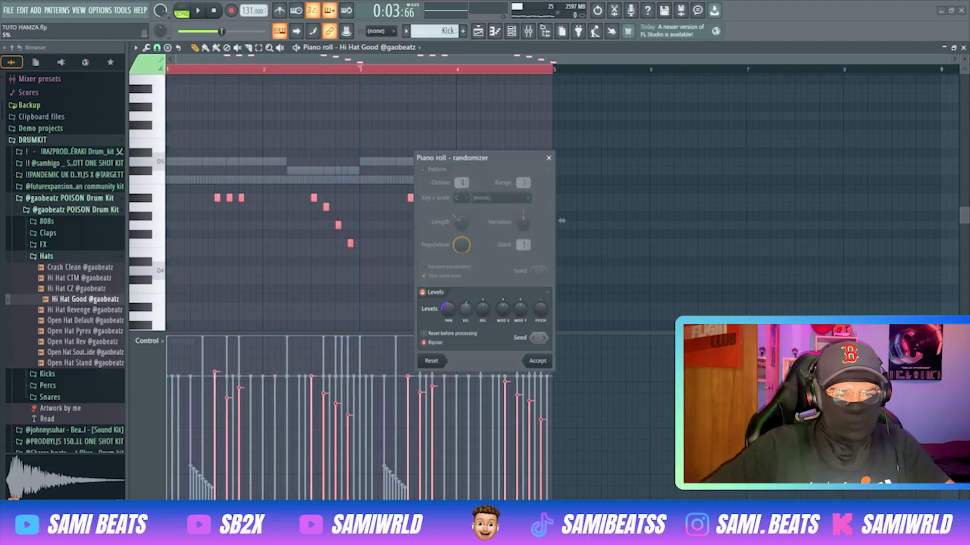
pyautogui.moveTo(448, 309); pyautogui.dragTo(447, 298)
pyautogui.click(538, 361)
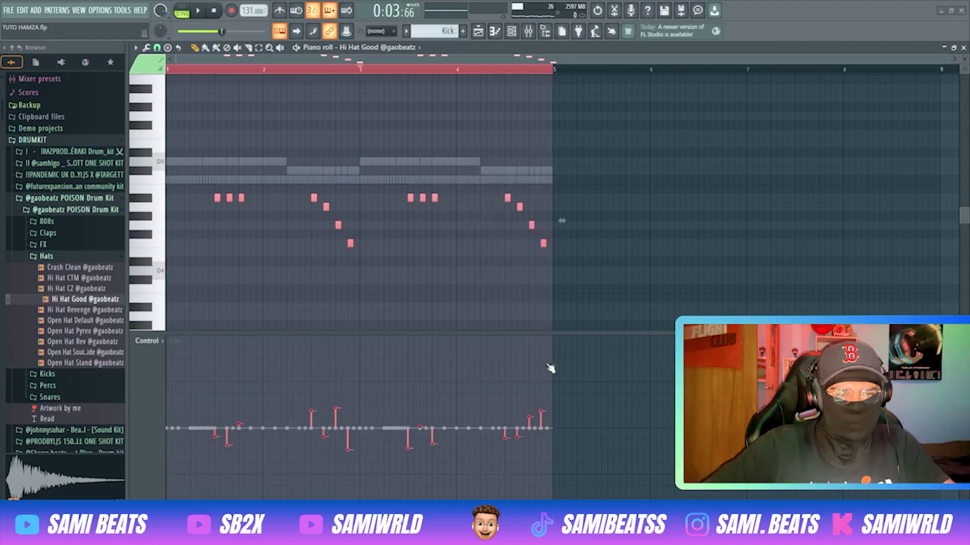
pyautogui.press('Escape')
# Randomize the velocities and panning of the Hi Hat CZ notes across all four bars.
pyautogui.click(399, 239)
pyautogui.hotkey('alt', 'r')
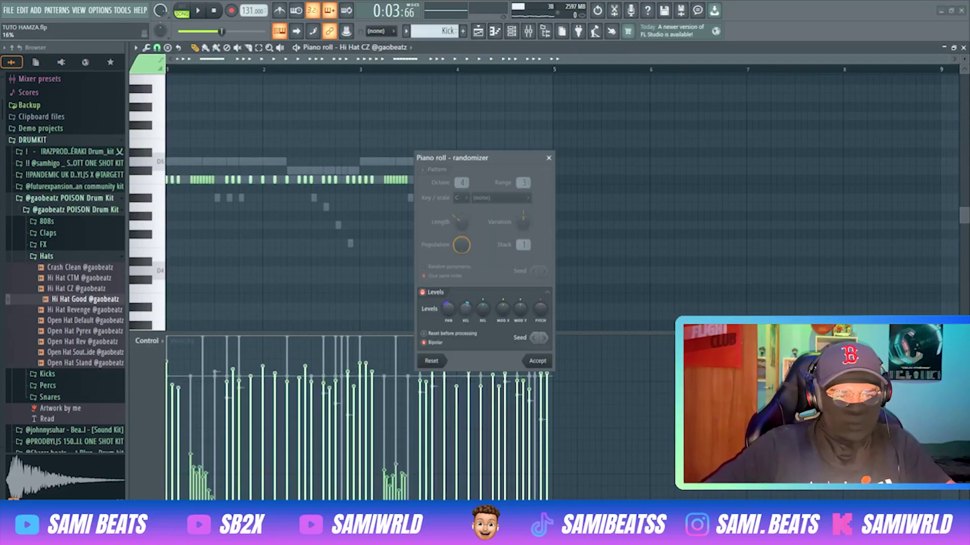
pyautogui.click(538, 360)
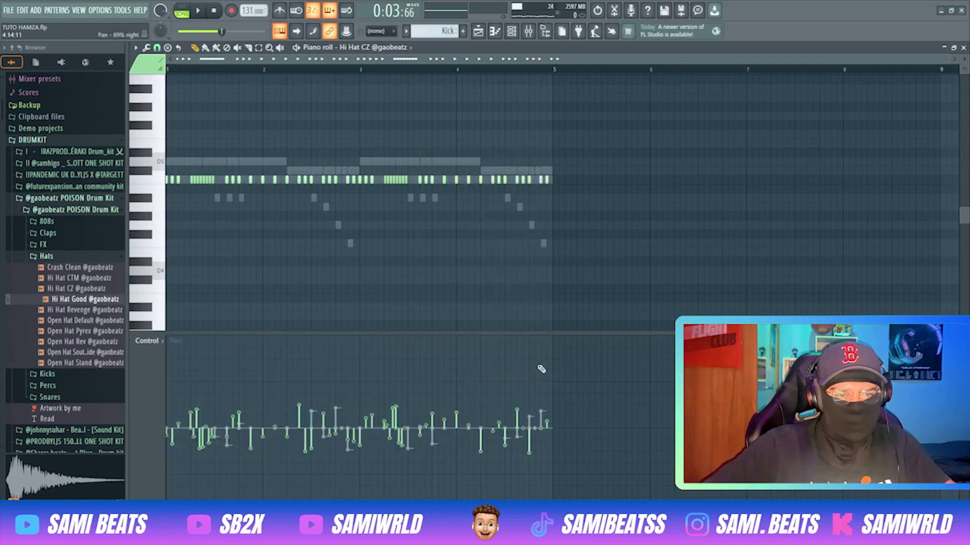
pyautogui.press('Escape')
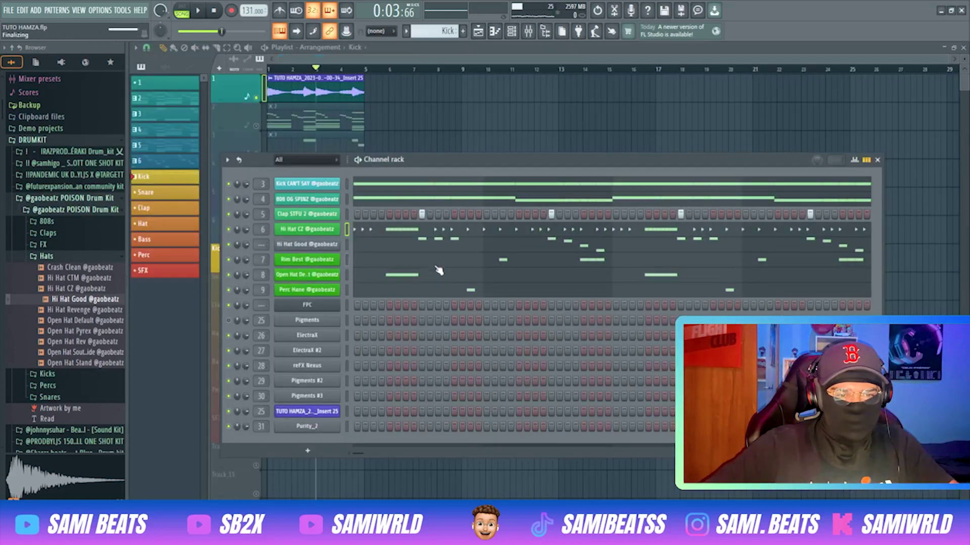
# Pan the Rim Best three-note rolls hard to alternating sides: right-left-right in bar 2 and left-right-left in bar 4.
pyautogui.click(437, 268)
pyautogui.click(157, 344)
pyautogui.click(202, 360)
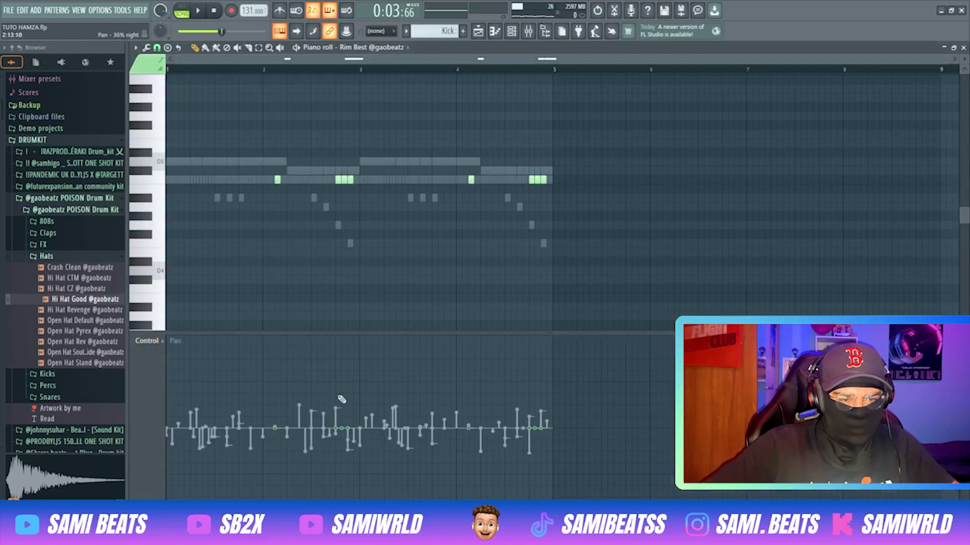
pyautogui.moveTo(342, 387); pyautogui.dragTo(361, 471)
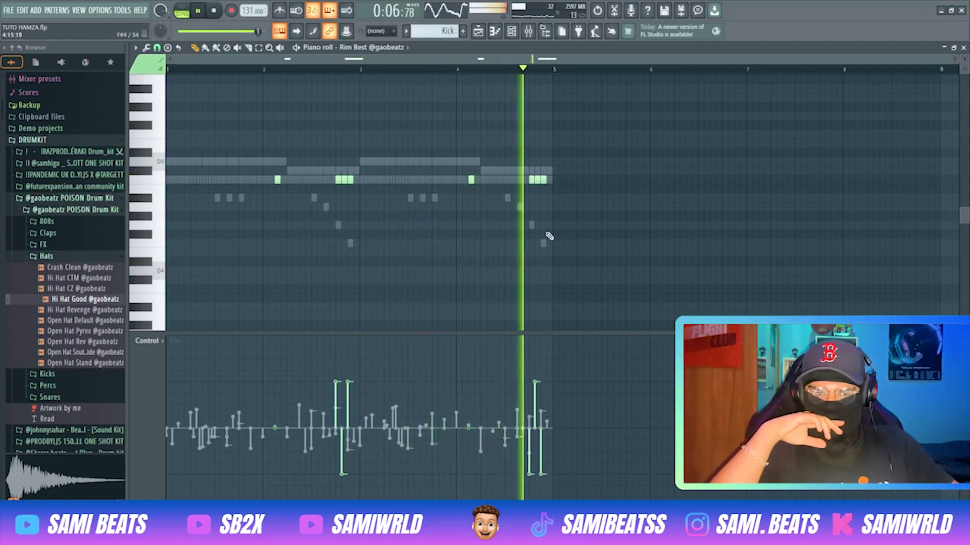
# Route the Hi Hat Good, Rim Best, Open Hat and Perc Hane channels to mixer tracks 7 to 10.
pyautogui.press('Escape')
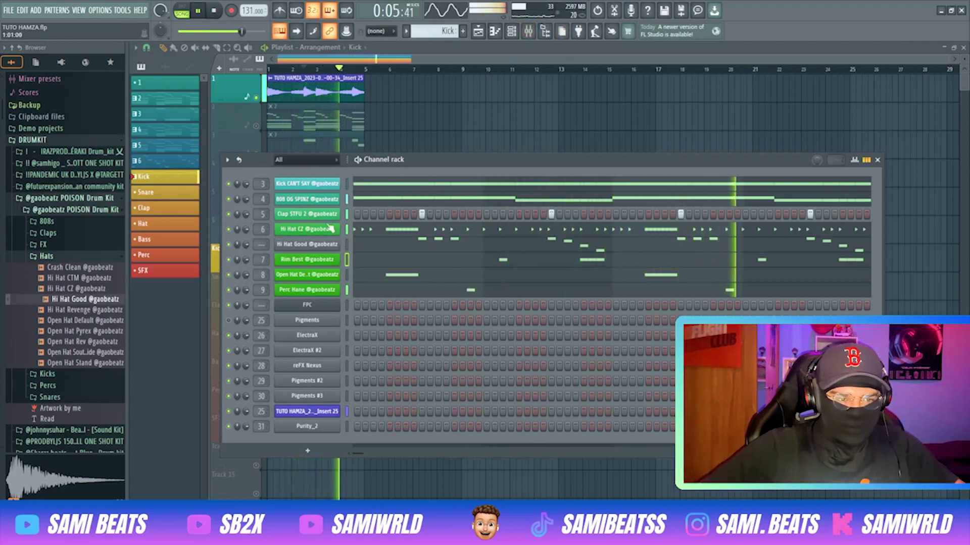
pyautogui.moveTo(261, 245); pyautogui.dragTo(262, 286)
pyautogui.press('space')
# Isolate the Kick and Bass mixer tracks through Bus Drums and listen to them together.
pyautogui.click(528, 32)
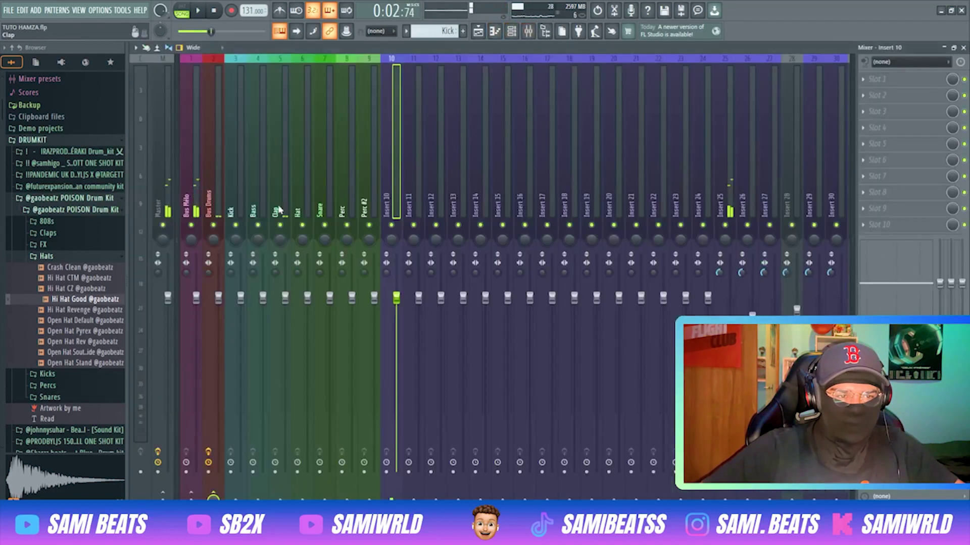
pyautogui.press('space')
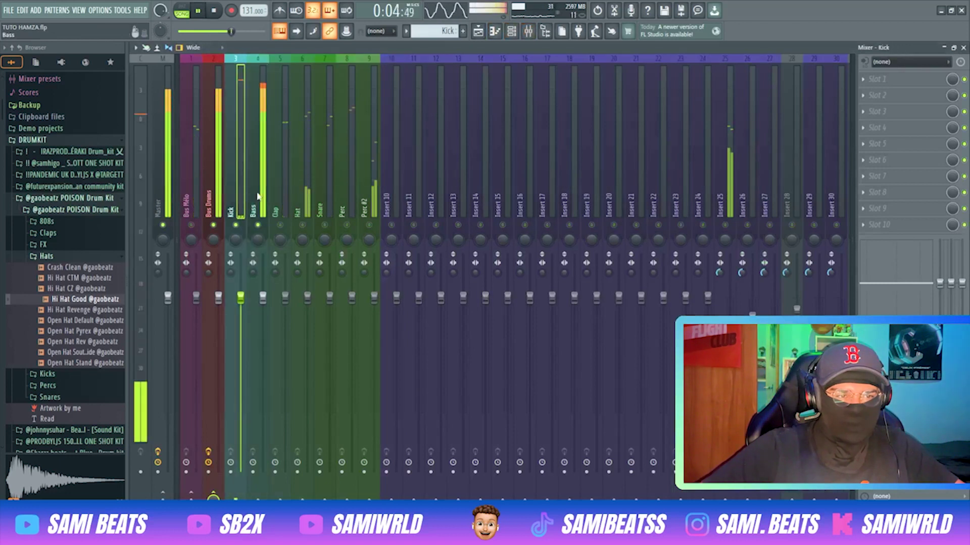
pyautogui.click(244, 194)
pyautogui.click(261, 215)
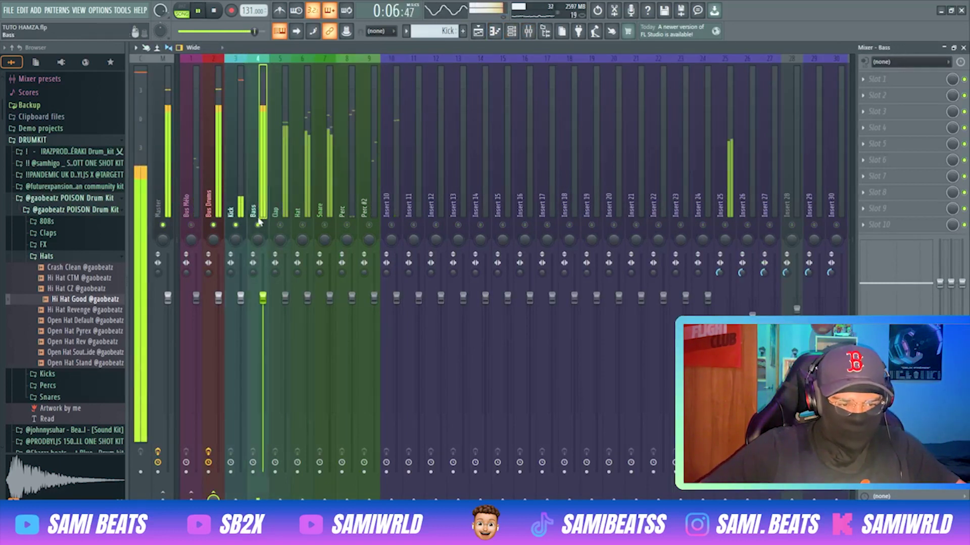
pyautogui.press('space')
# Sidechain the Kick mixer track to the Bass track.
pyautogui.click(239, 214)
pyautogui.rightClick(258, 499)
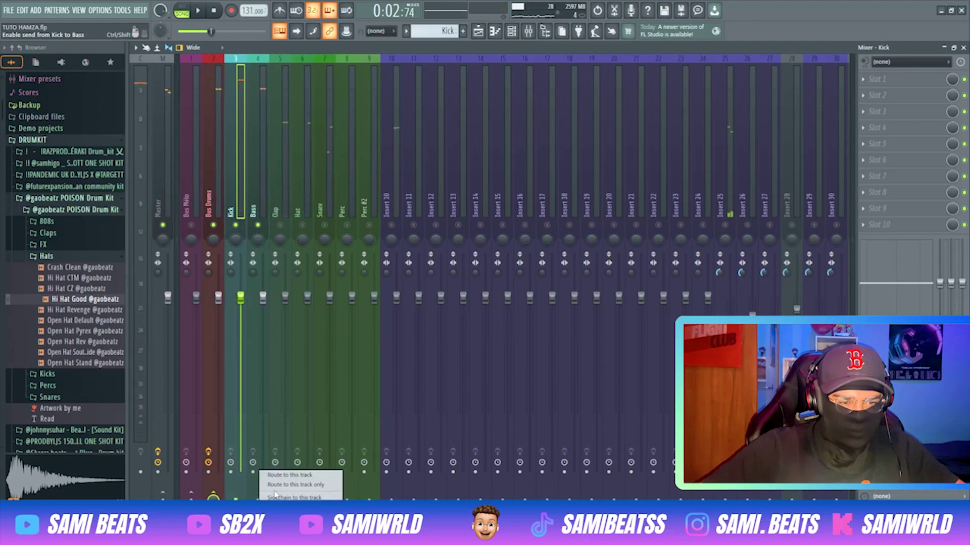
pyautogui.click(290, 497)
# Add Fruity Limiter to slot 10 of the Bass track, lowering the compressor threshold to about -8.4 dB and adjusting knee and ratio.
pyautogui.click(859, 225)
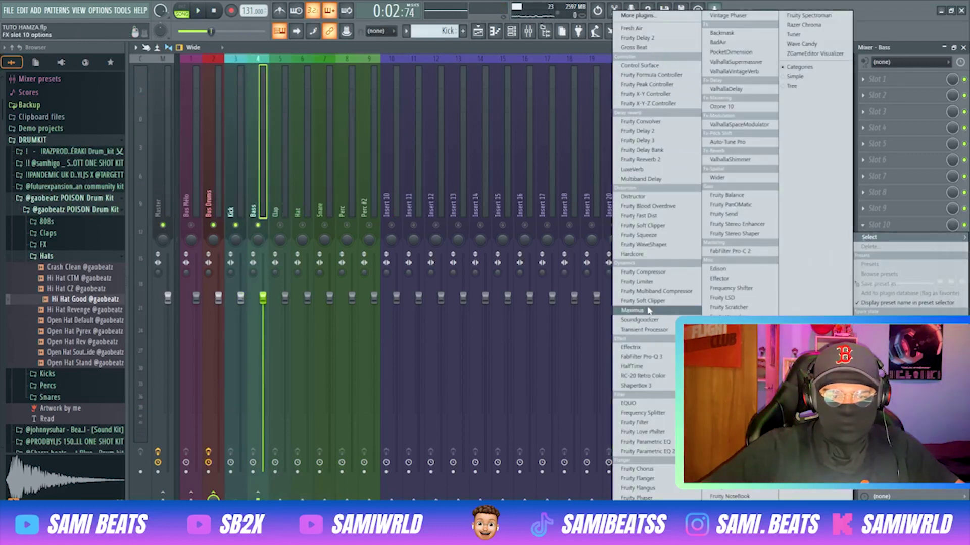
pyautogui.click(637, 282)
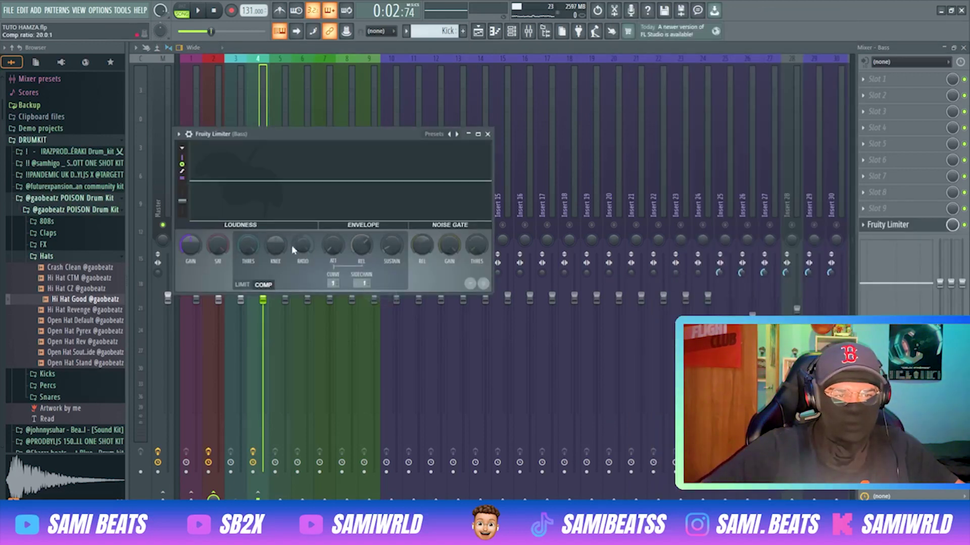
pyautogui.press('space')
pyautogui.moveTo(248, 238)
pyautogui.mouseDown()
pyautogui.moveTo(247, 265)
pyautogui.moveTo(248, 245)
pyautogui.mouseUp()
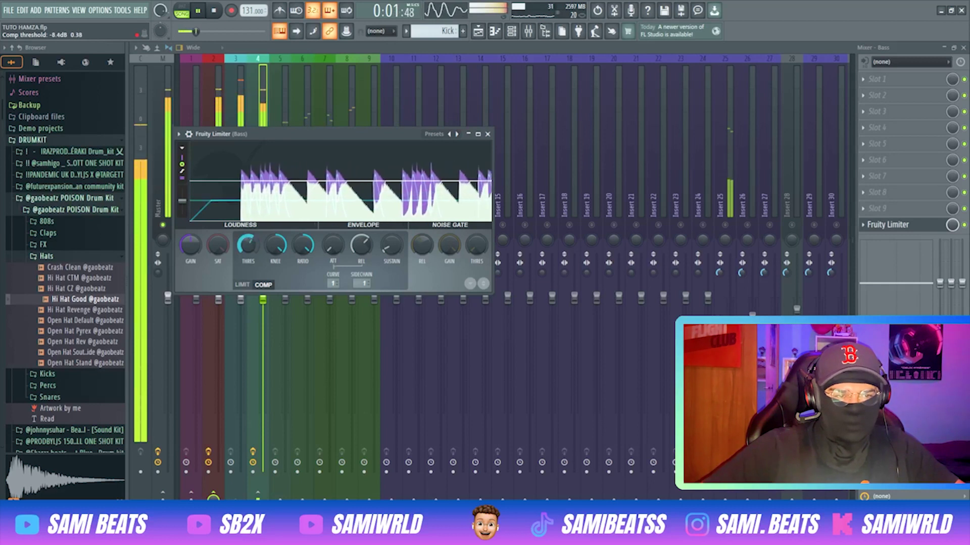
pyautogui.click(248, 125)
pyautogui.click(241, 209)
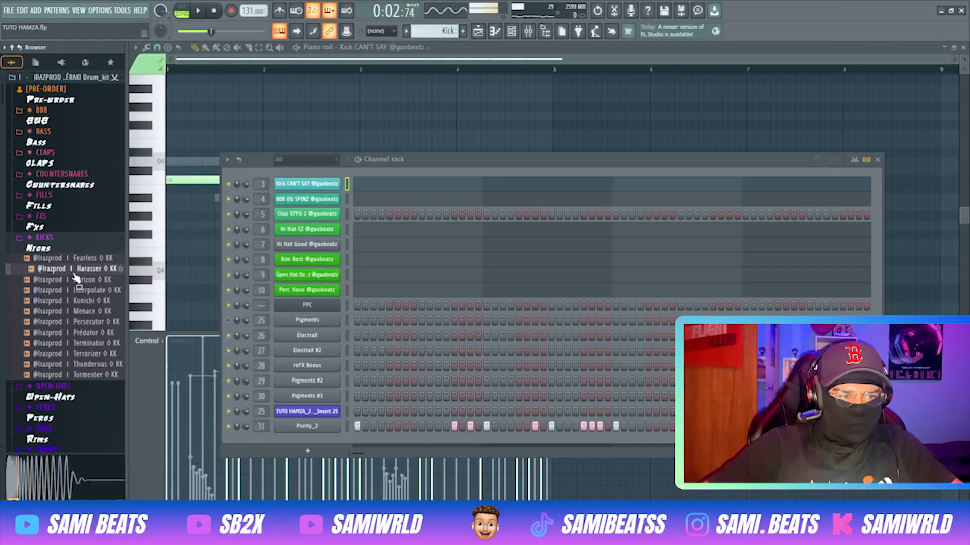
# Replace the kick channel's sample with the Harasser kick from the IRAZPROD drum kit.
pyautogui.click(75, 261)
pyautogui.click(77, 269)
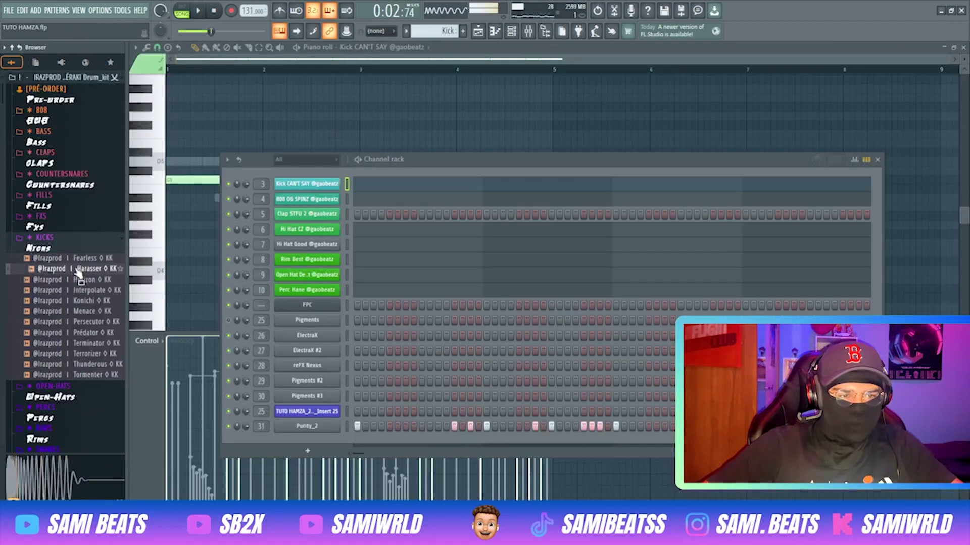
pyautogui.moveTo(257, 218); pyautogui.dragTo(314, 186)
pyautogui.press('space')
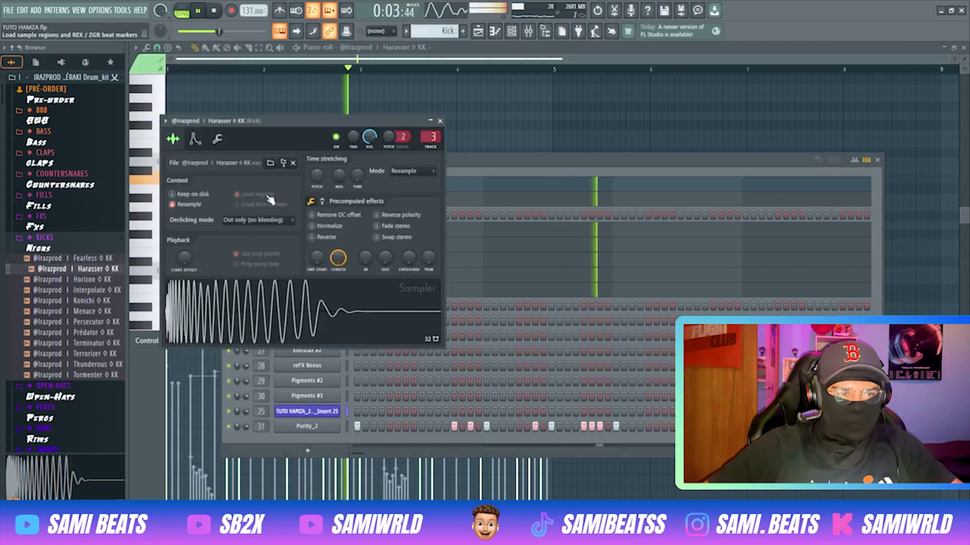
# Shorten the Harasser kick's tail with a moderate fade-out on the sample while the beat plays.
pyautogui.click(196, 140)
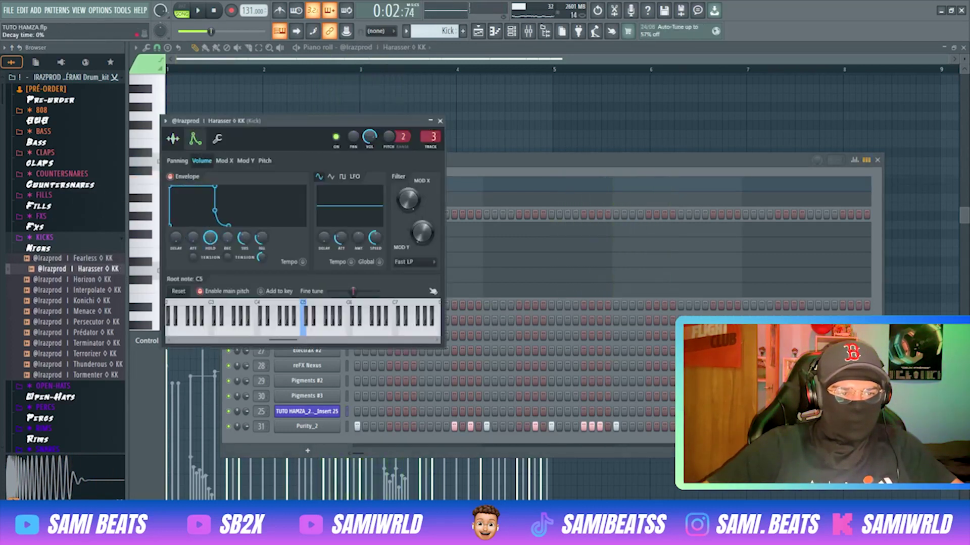
pyautogui.click(217, 139)
pyautogui.click(173, 138)
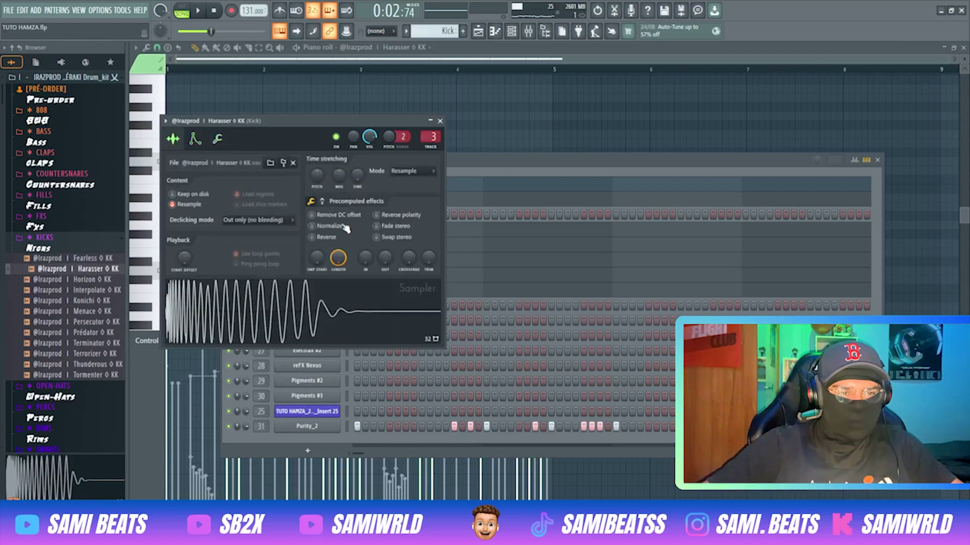
pyautogui.press('space')
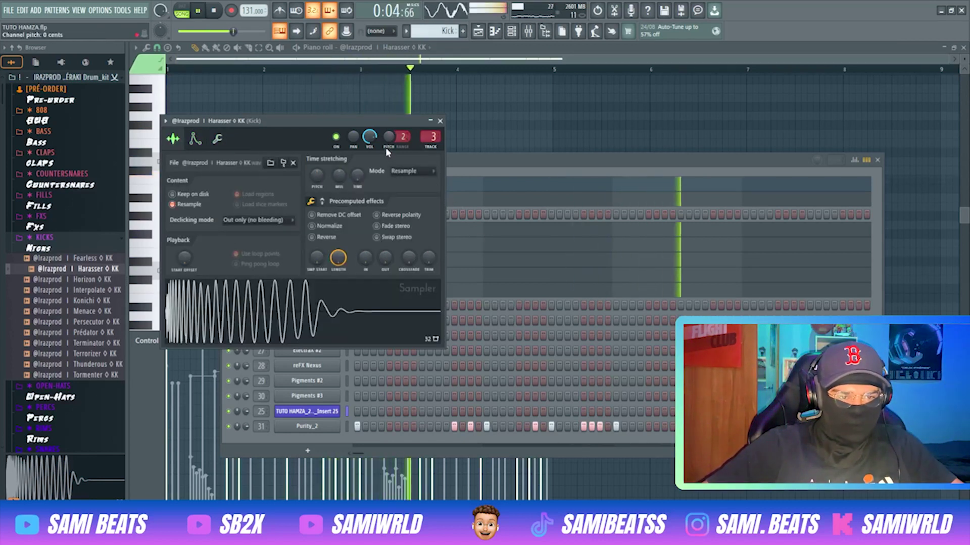
pyautogui.moveTo(385, 258); pyautogui.dragTo(385, 237)
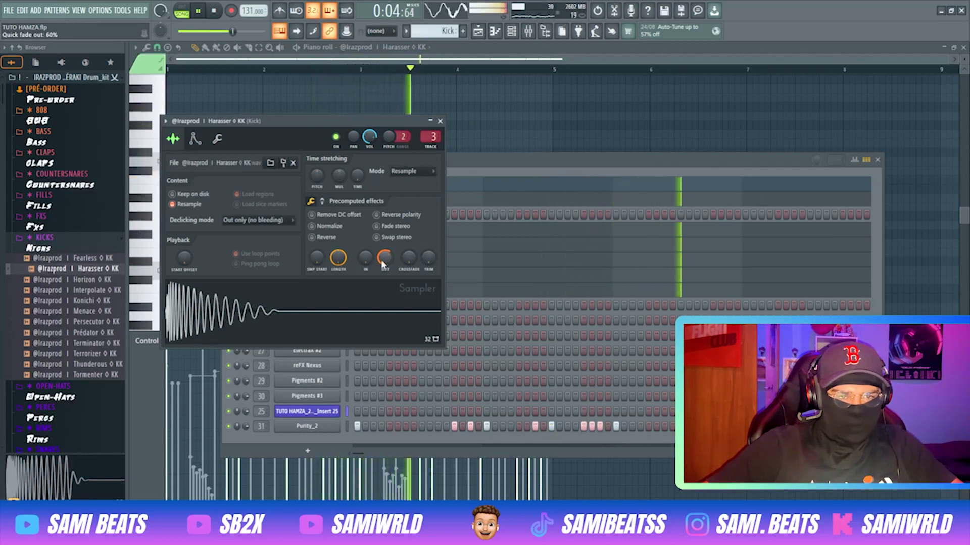
pyautogui.moveTo(384, 263); pyautogui.dragTo(384, 272)
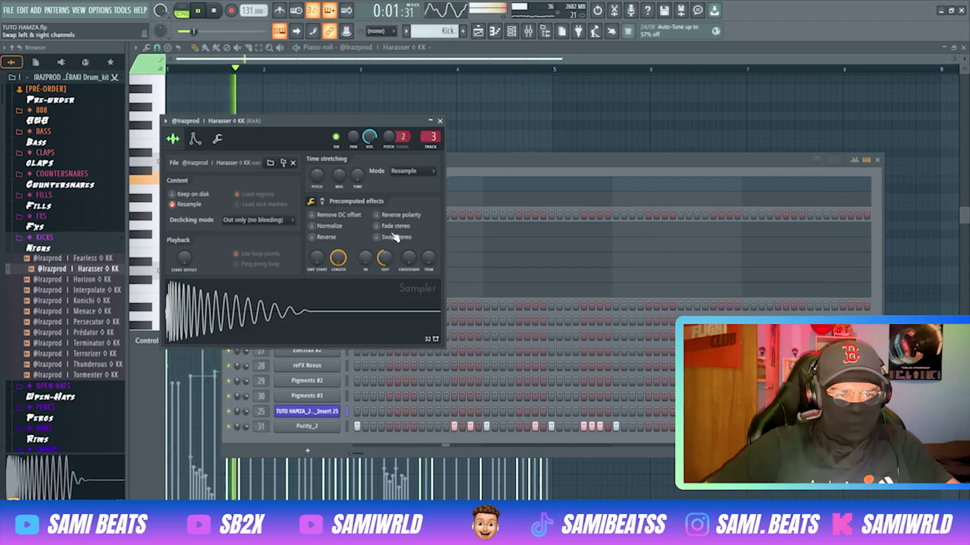
pyautogui.press('Escape')
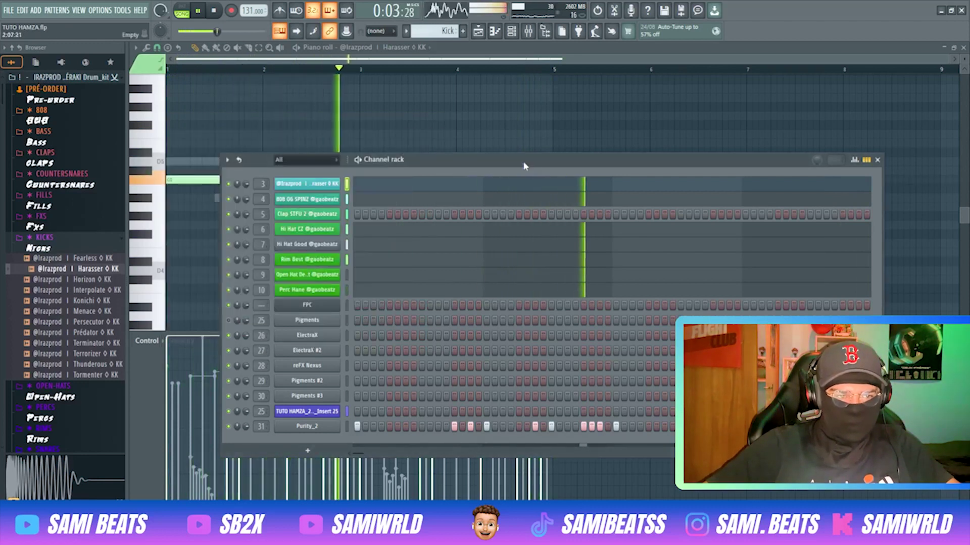
# Compare the Harasser kick's notes with the 808 OG SPINZ notes in the piano roll.
pyautogui.press('F6')
pyautogui.press('space')
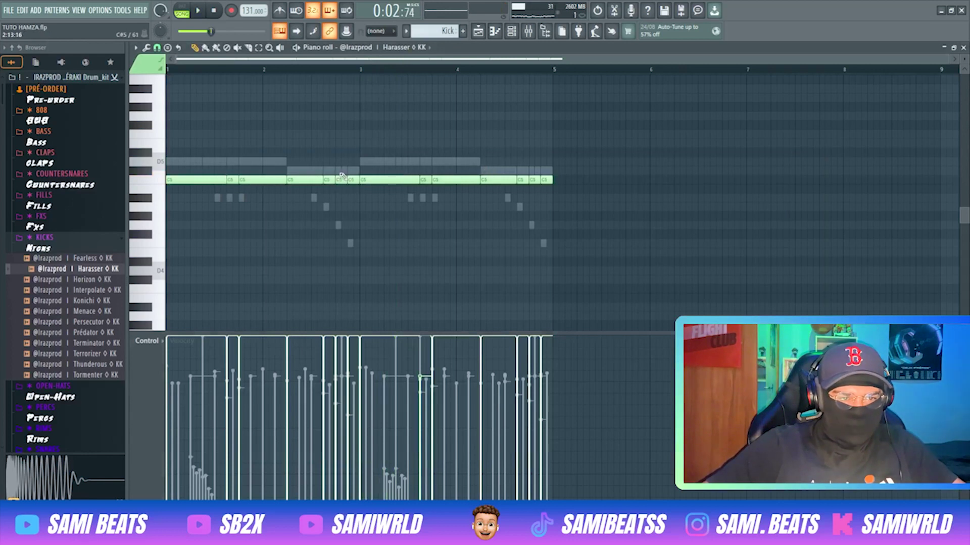
pyautogui.doubleClick(343, 172)
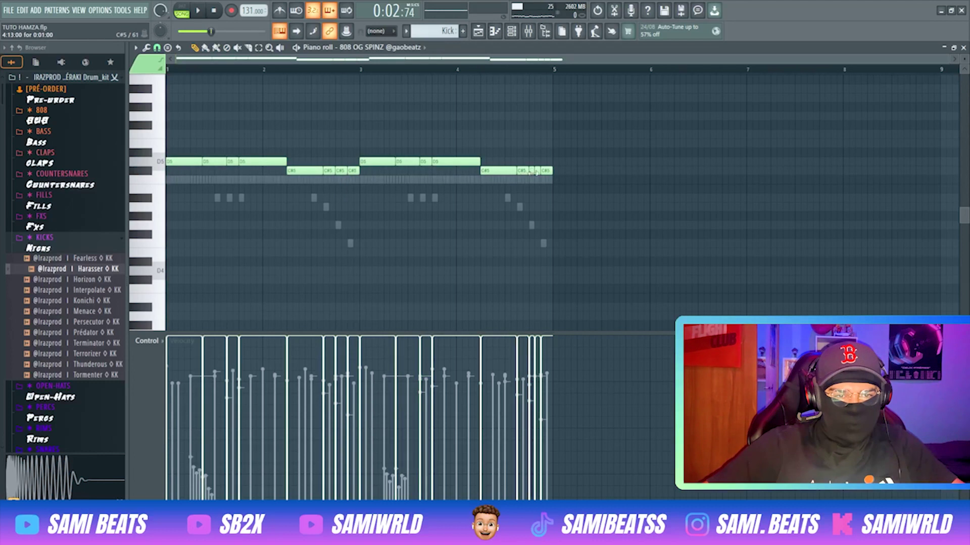
pyautogui.press('space')
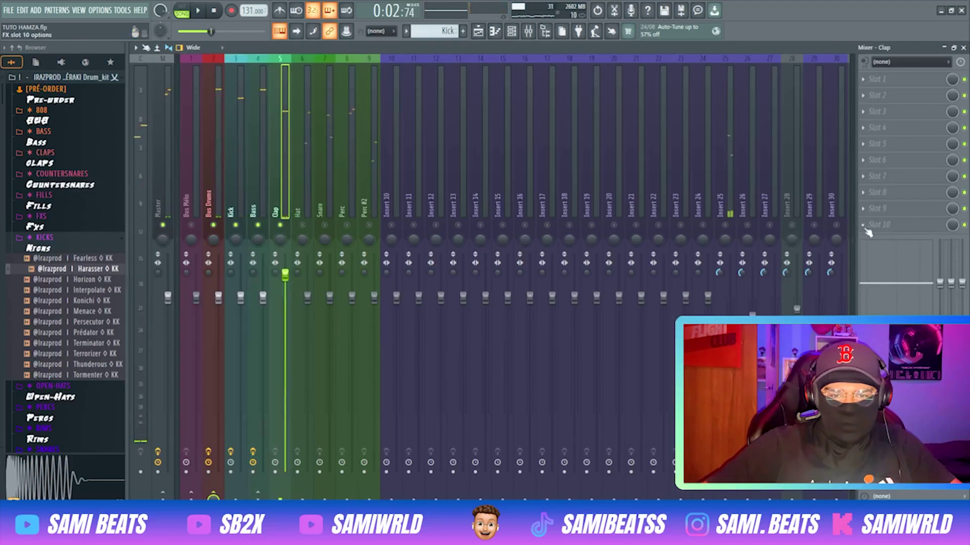
# Add Fruity Delay 2 to slot 10 of the Clap track with the Stereo effect preset and reduce its input volume.
pyautogui.click(867, 228)
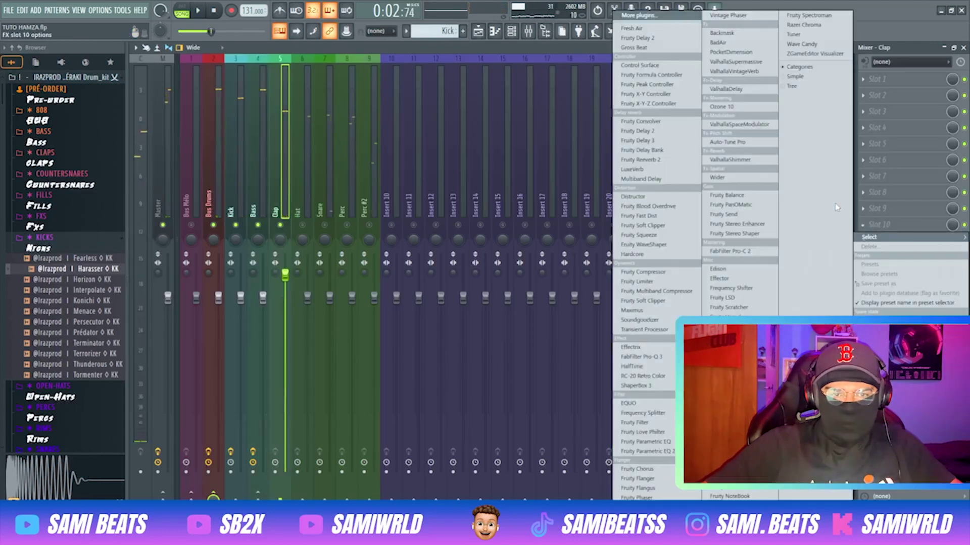
pyautogui.click(656, 37)
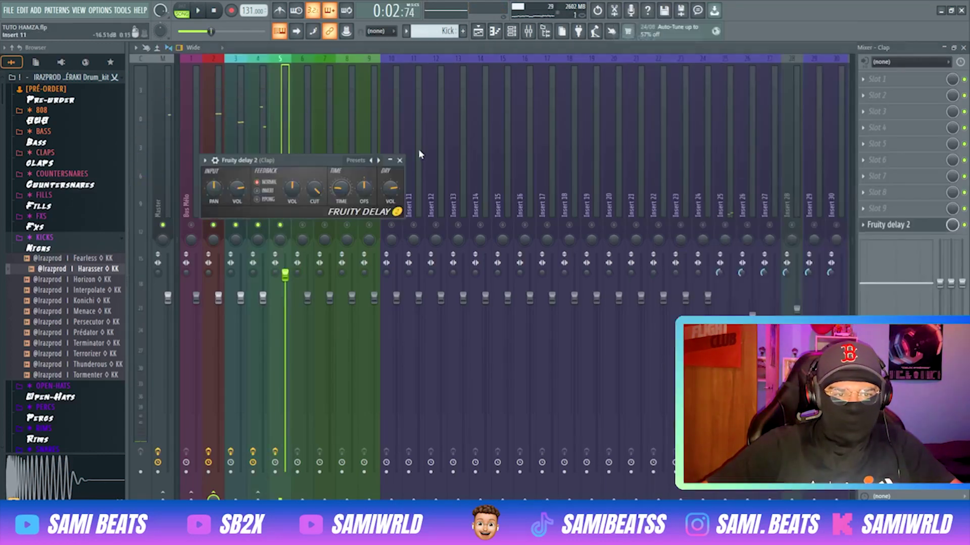
pyautogui.rightClick(379, 160)
pyautogui.click(405, 185)
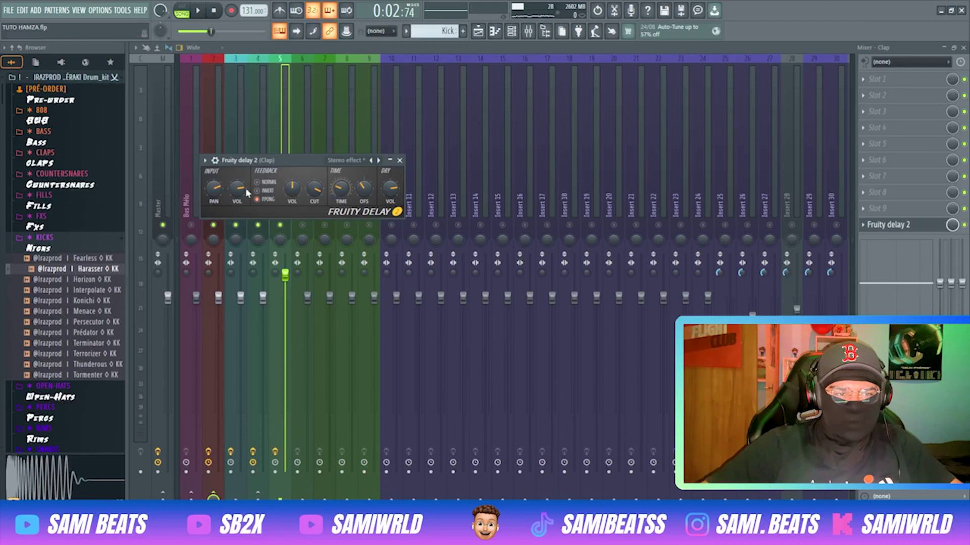
pyautogui.press('space')
pyautogui.click(275, 130)
pyautogui.press('space')
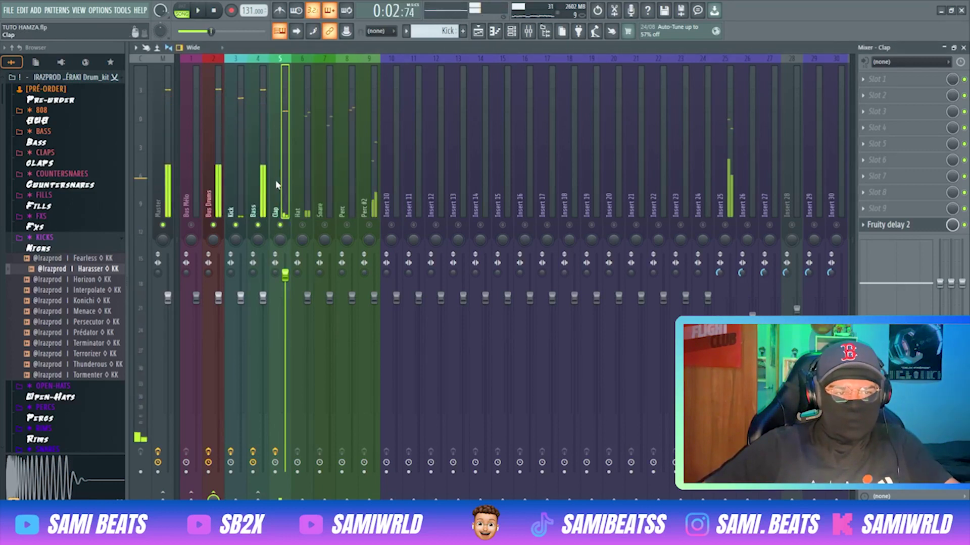
# Play the arrangement from the start of the playlist with the channel rack in view.
pyautogui.press('space')
pyautogui.press('space')
pyautogui.press('F9')
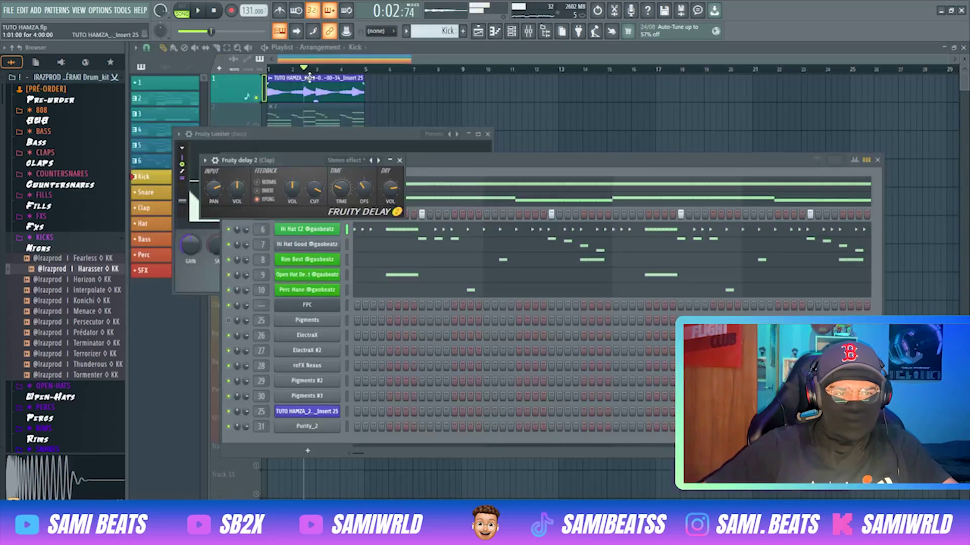
pyautogui.click(268, 70)
pyautogui.press('space')
pyautogui.click(516, 32)
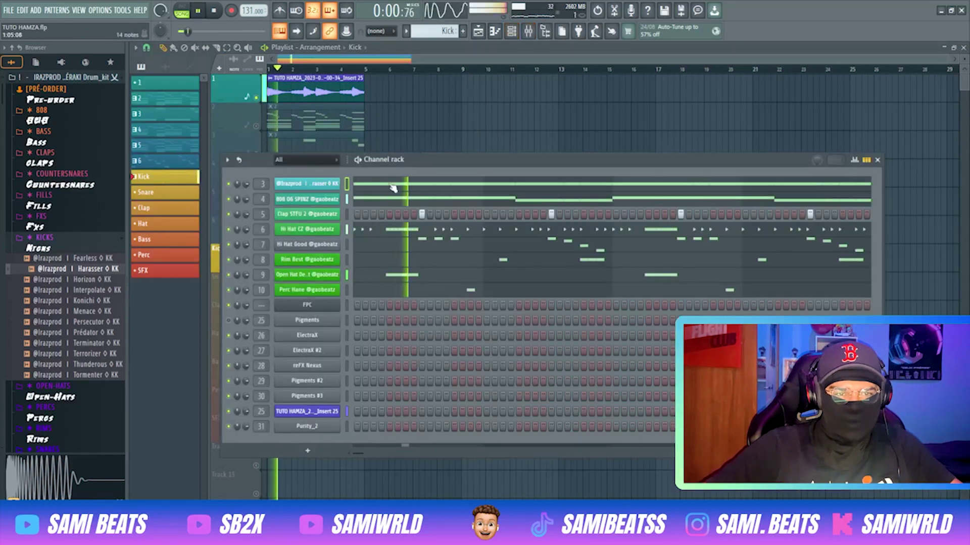
# Lower the mix level of the Clap track's slot 10 effect to about 49% in the mixer while the beat plays.
pyautogui.press('space')
pyautogui.press('F9')
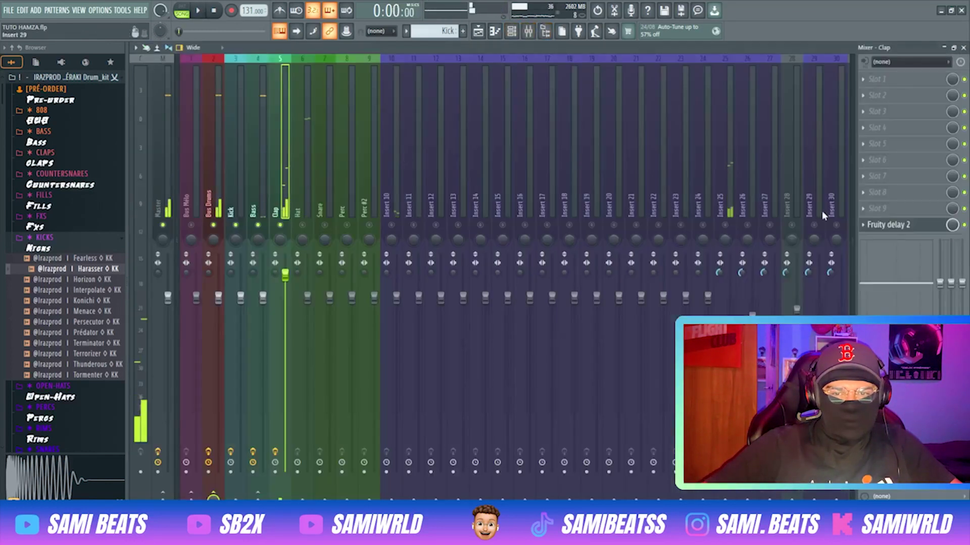
pyautogui.press('space')
pyautogui.moveTo(951, 226); pyautogui.dragTo(951, 247)
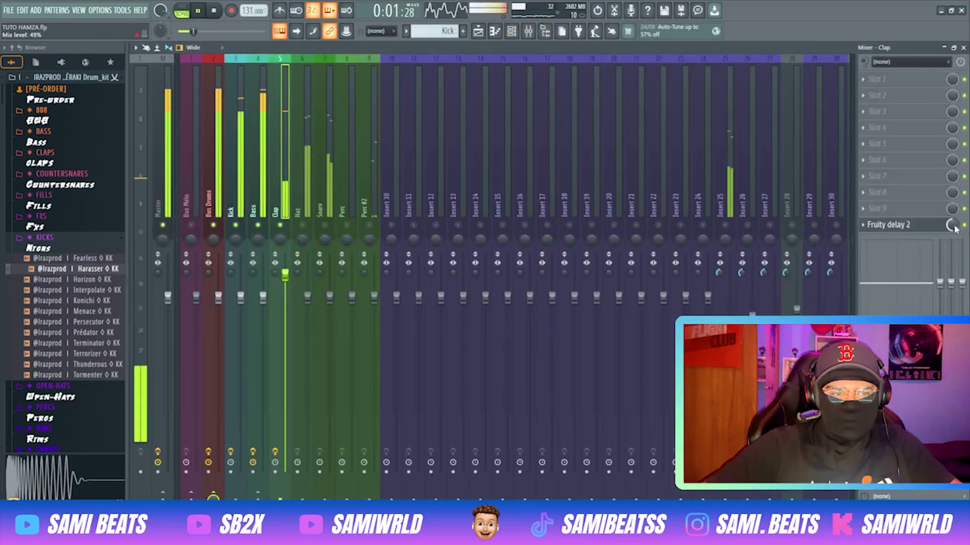
# Replace Fruity Delay 2 in slot 10 of the Clap track with Fruity Reeverb 2.
pyautogui.click(872, 228)
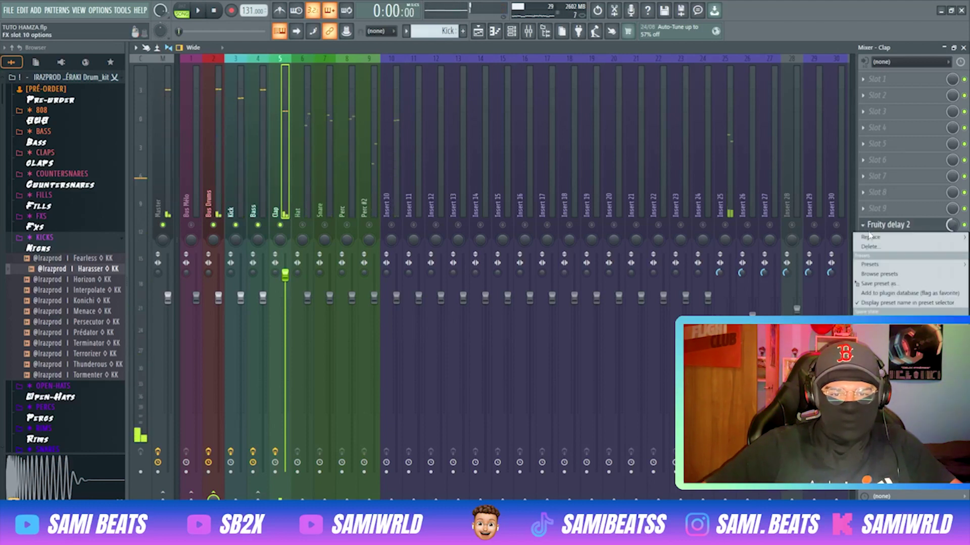
pyautogui.moveTo(858, 237)
pyautogui.click(637, 160)
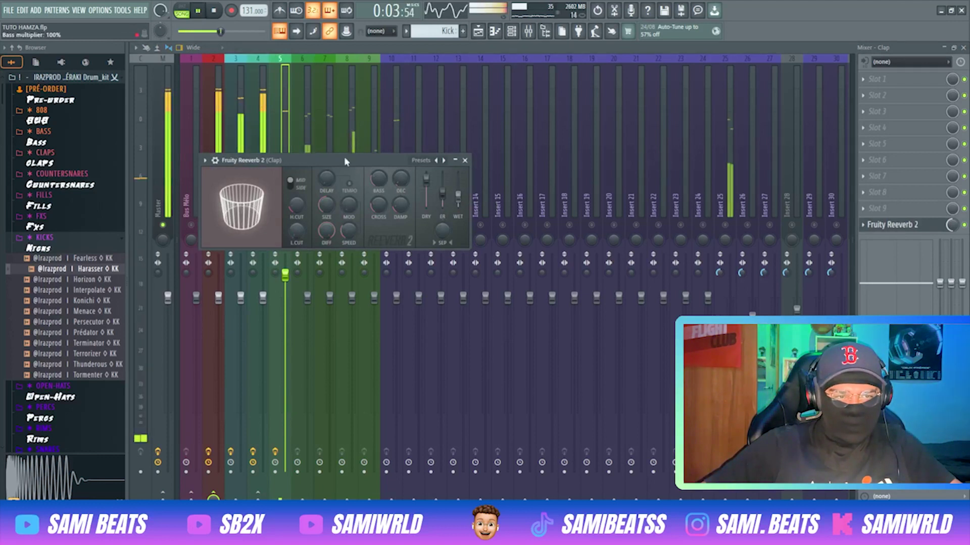
pyautogui.click(328, 149)
# Solo the Hat track and raise its fader slightly during playback.
pyautogui.click(307, 207)
pyautogui.press('space')
pyautogui.moveTo(307, 298); pyautogui.dragTo(308, 277)
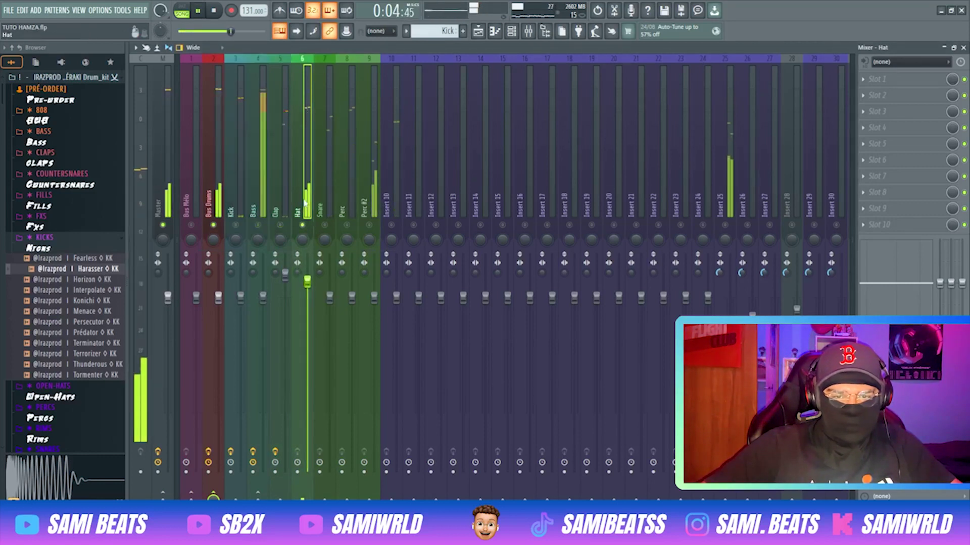
# Load Effectrix into slot 10 of the Hat track, audition its presets and select Bassline Basher.
pyautogui.click(884, 226)
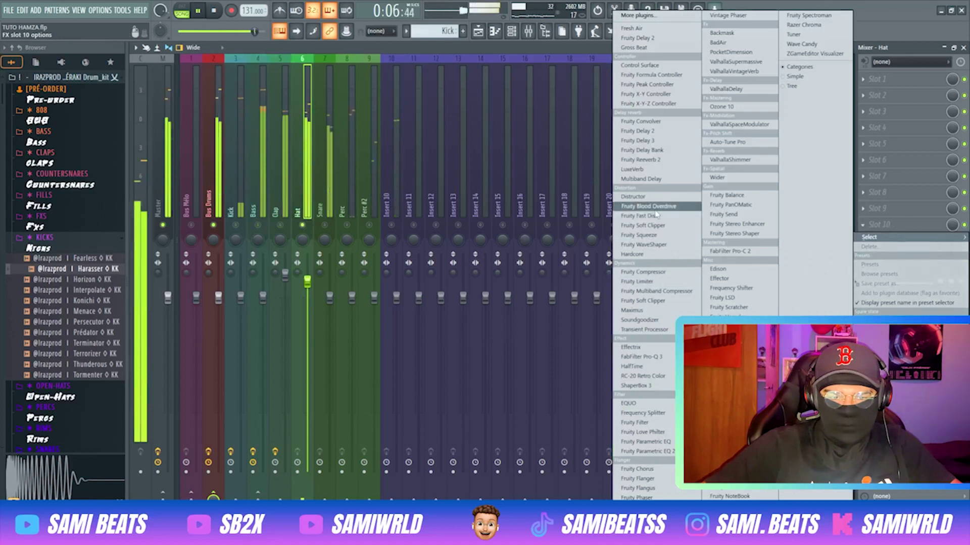
pyautogui.click(634, 347)
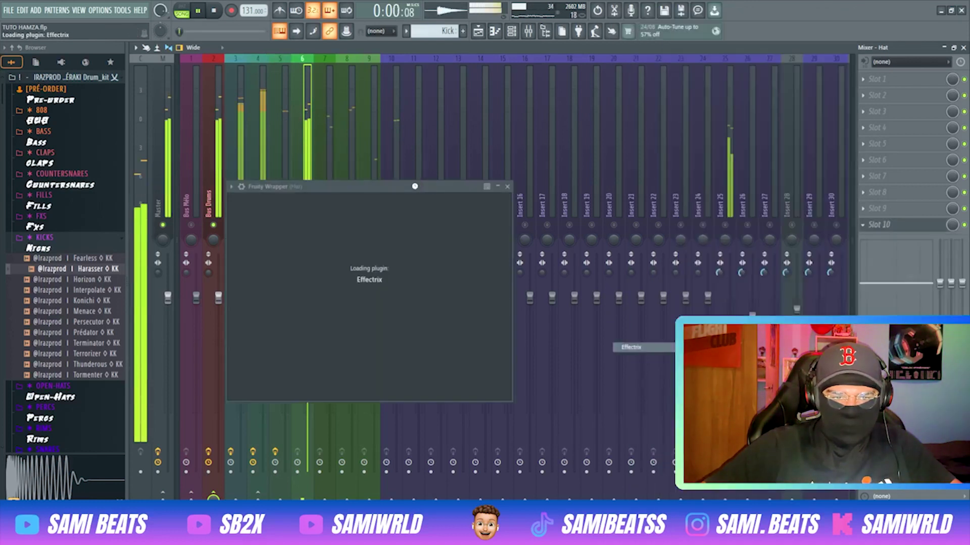
pyautogui.click(318, 207)
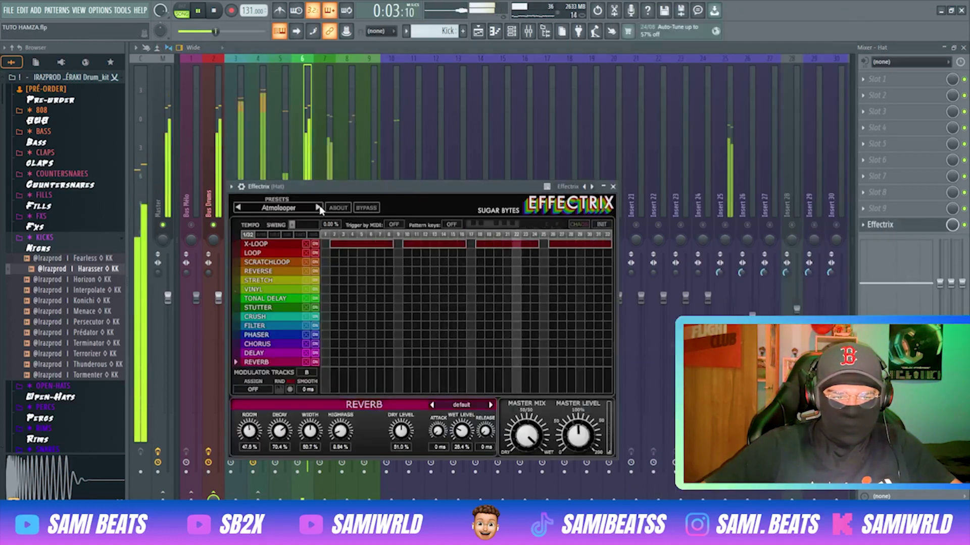
pyautogui.click(239, 207)
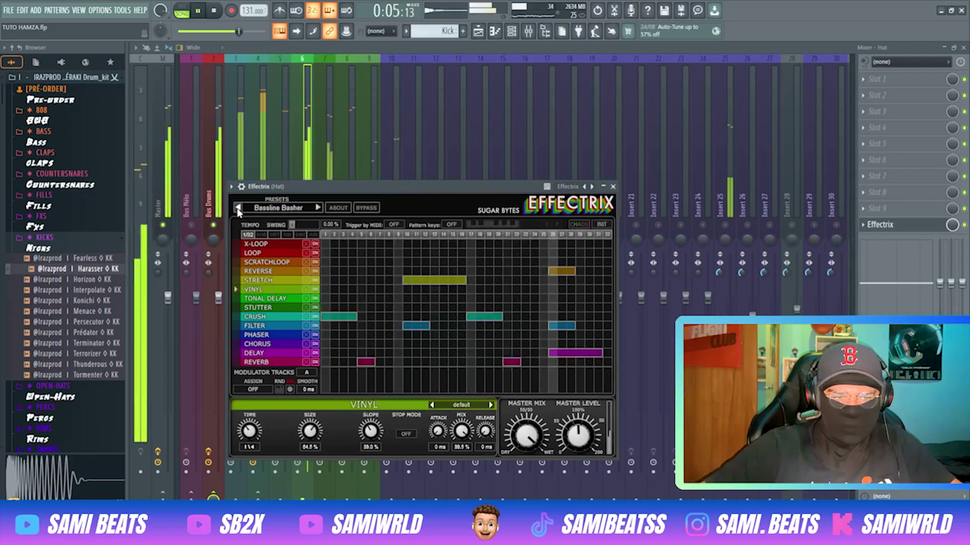
pyautogui.click(318, 207)
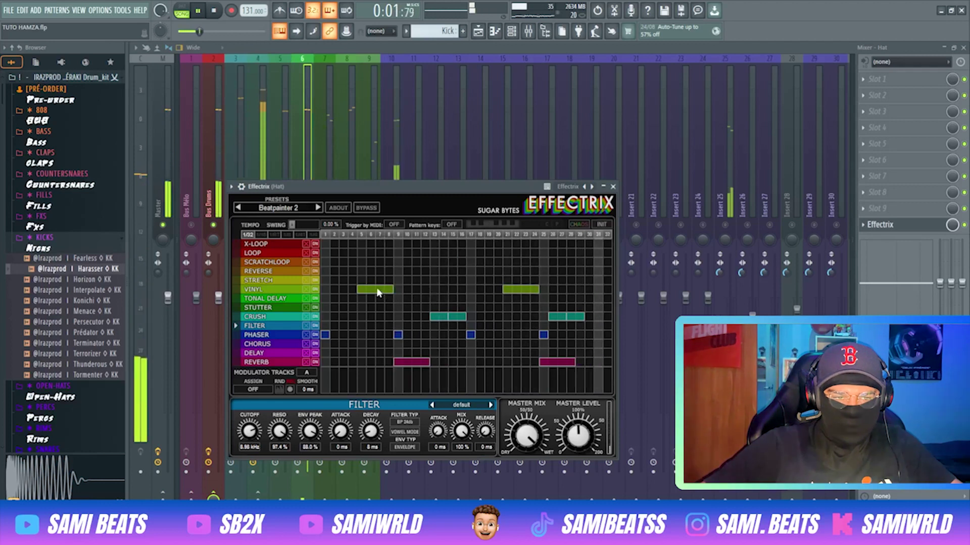
pyautogui.click(237, 208)
pyautogui.click(237, 208)
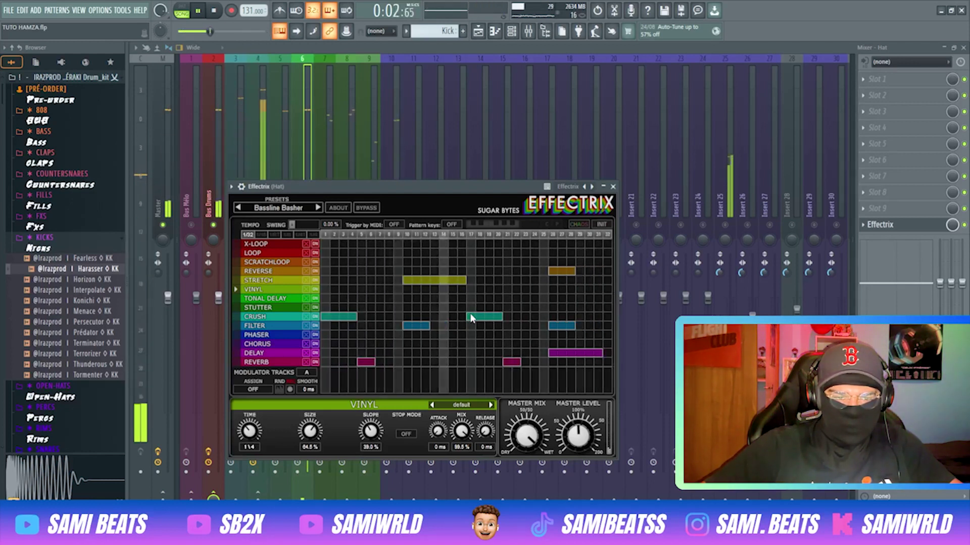
pyautogui.click(888, 226)
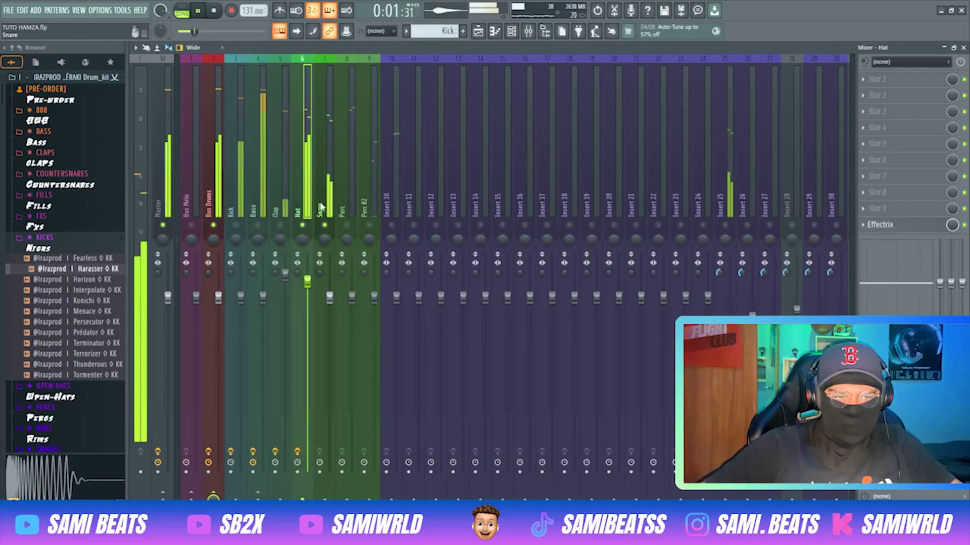
# Bring the Snare and Perc tracks into the solo group, raising the Snare fader and lowering the Perc fader slightly.
pyautogui.click(324, 246)
pyautogui.moveTo(330, 299)
pyautogui.mouseDown()
pyautogui.moveTo(329, 313)
pyautogui.moveTo(329, 287)
pyautogui.mouseUp()
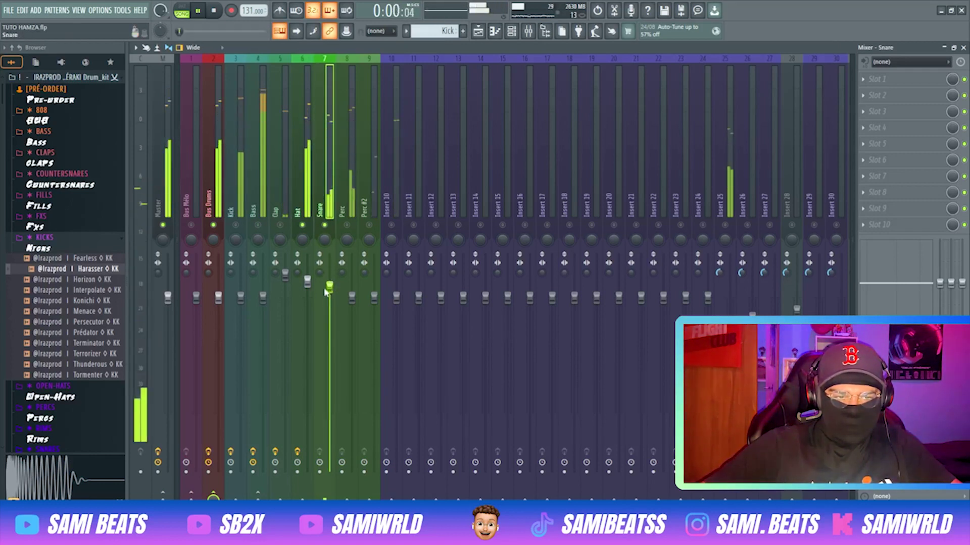
pyautogui.click(347, 210)
pyautogui.press('space')
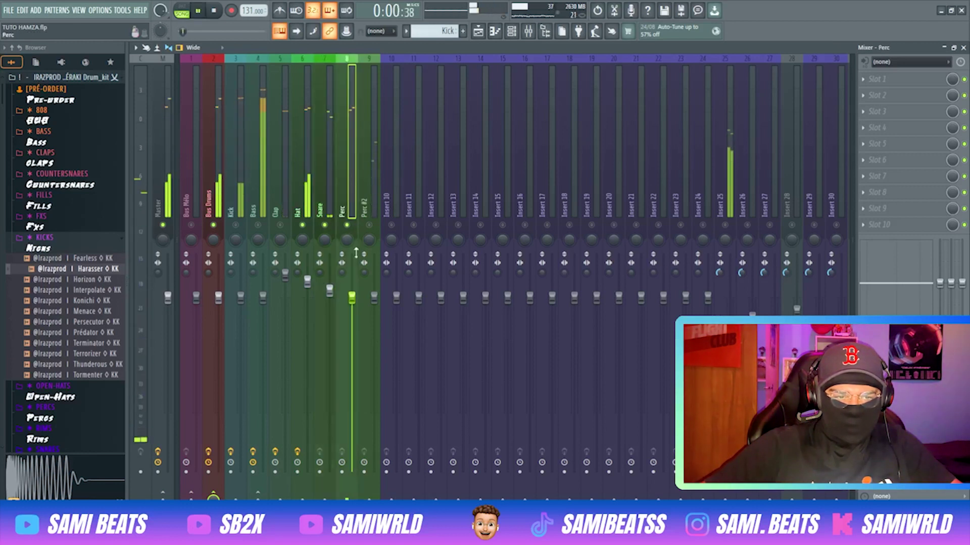
pyautogui.moveTo(351, 290)
pyautogui.mouseDown()
pyautogui.moveTo(352, 276)
pyautogui.moveTo(351, 288)
pyautogui.mouseUp()
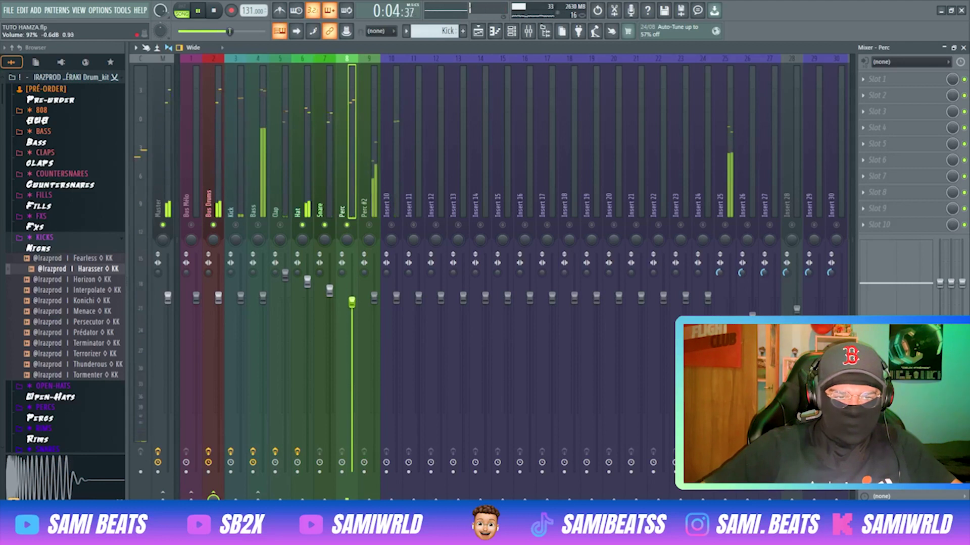
# Lower the Perc #2 fader slightly, raise Insert 10 and set the Perc volume to about 93%.
pyautogui.click(372, 241)
pyautogui.press('space')
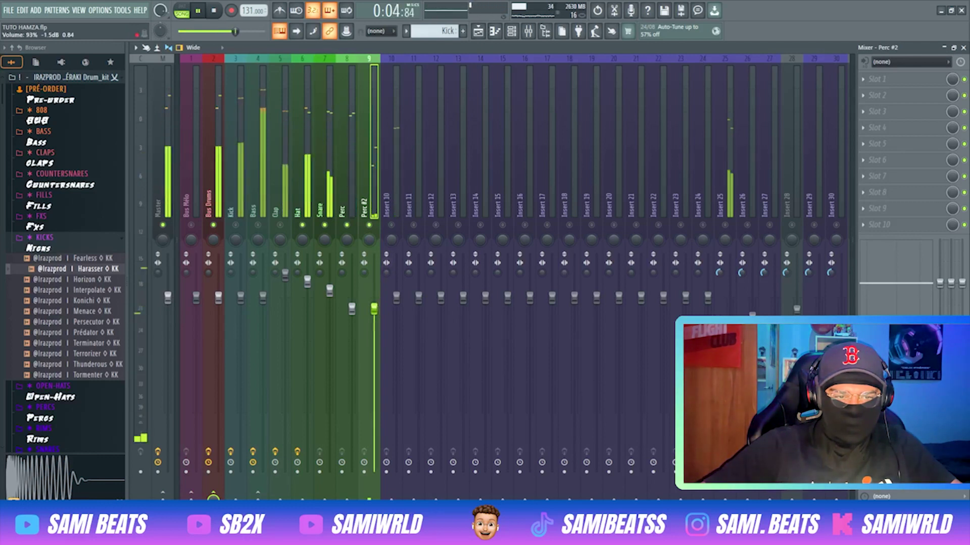
pyautogui.click(393, 211)
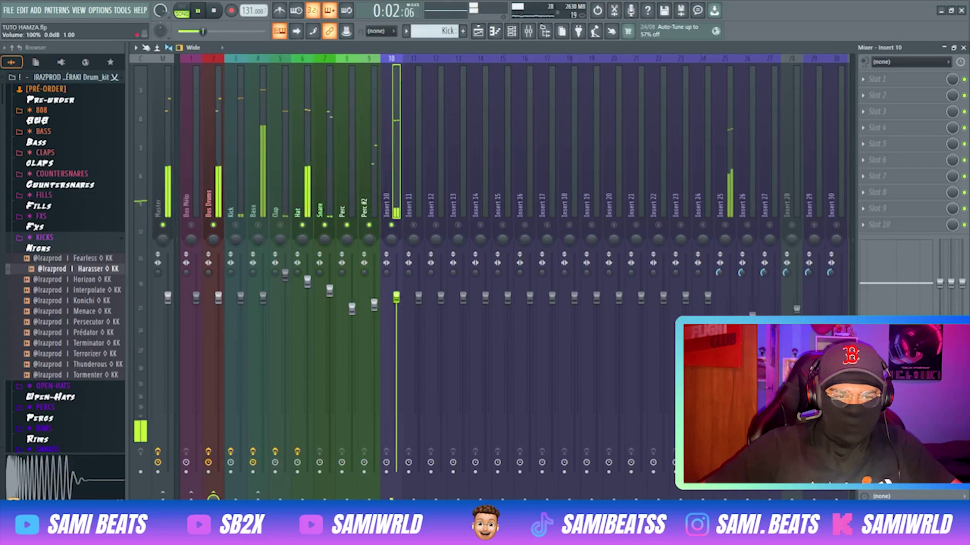
pyautogui.moveTo(396, 282); pyautogui.dragTo(352, 311)
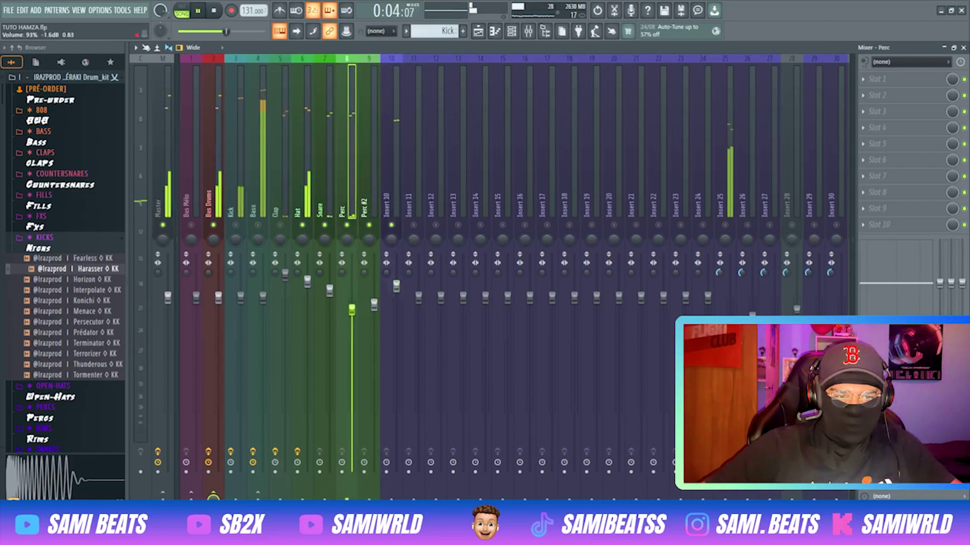
# Solo Insert 10 and add Fruity Reeverb 2 to its slot 10.
pyautogui.click(394, 205)
pyautogui.press('space')
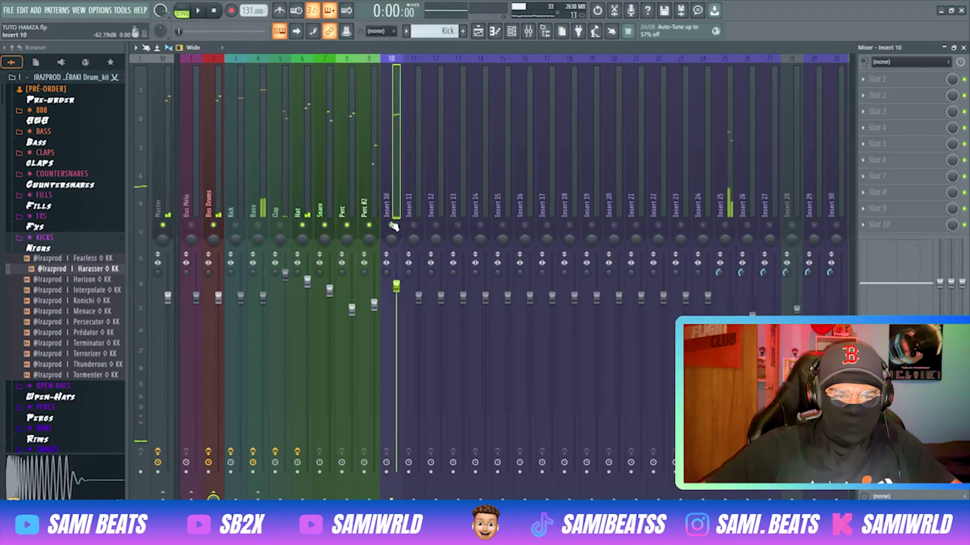
pyautogui.rightClick(392, 225)
pyautogui.click(861, 225)
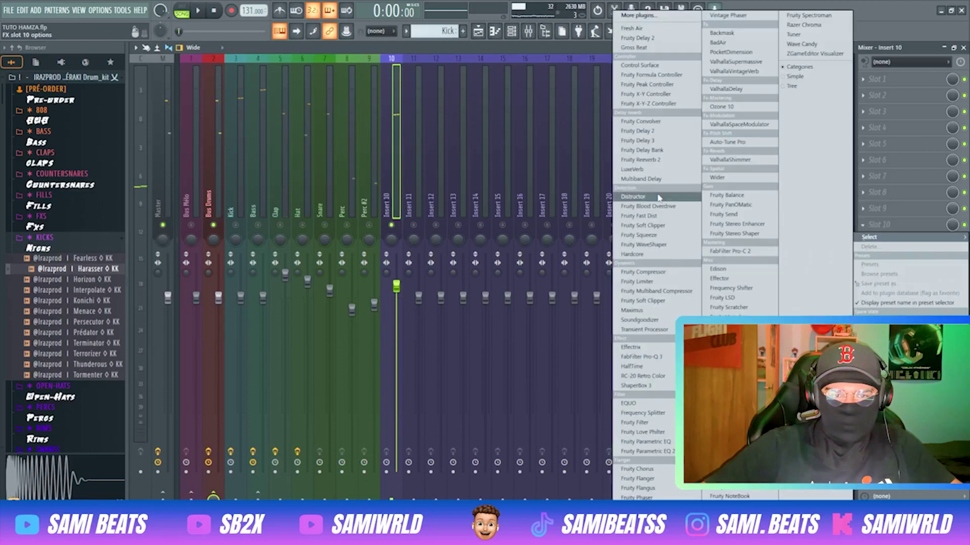
pyautogui.click(656, 161)
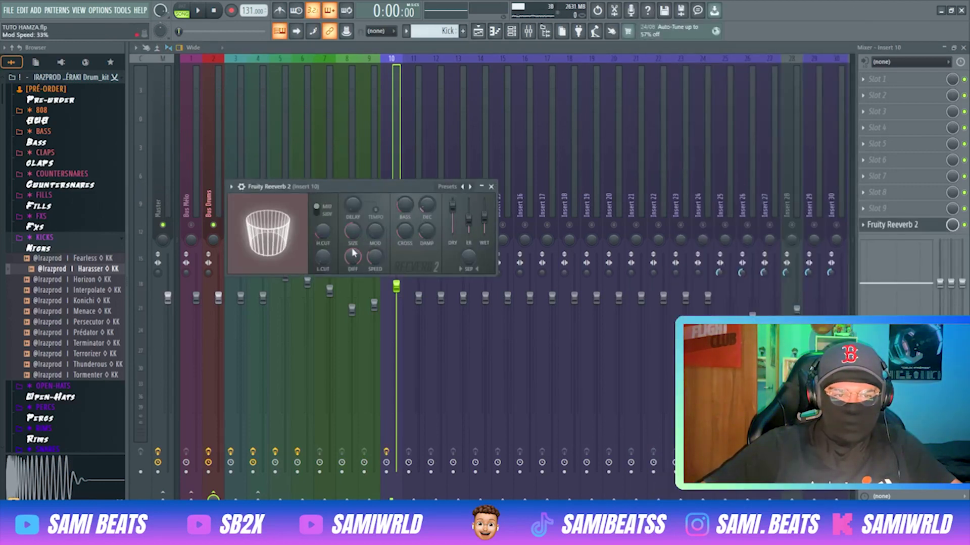
pyautogui.click(399, 156)
# Add Fruity Delay 2 to slot 9 of Insert 10 with the Stereo effect preset and a lower input volume.
pyautogui.click(865, 206)
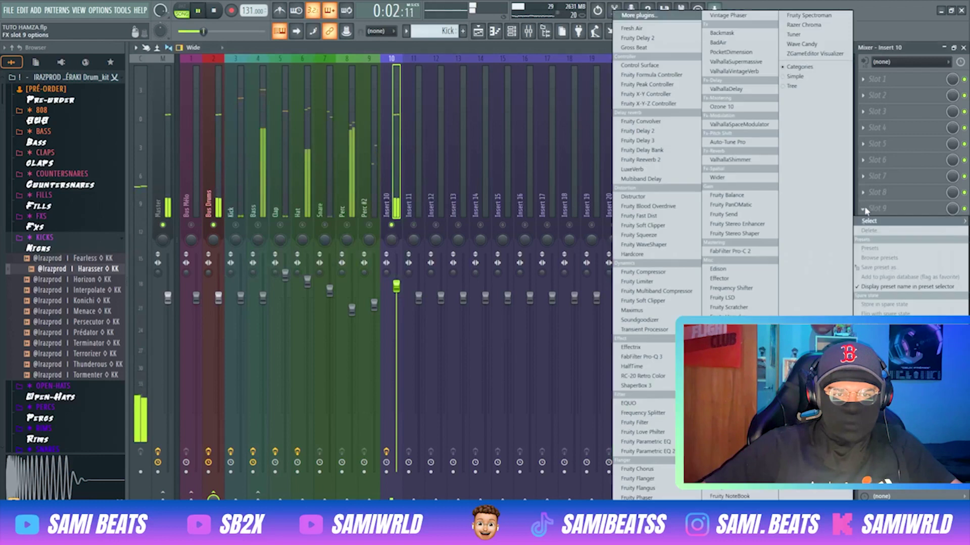
pyautogui.click(652, 39)
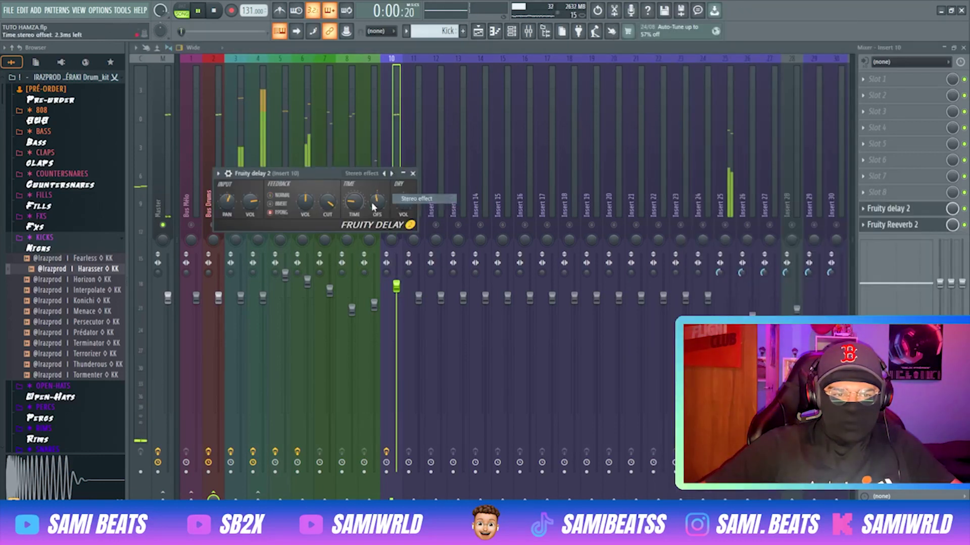
pyautogui.rightClick(252, 215)
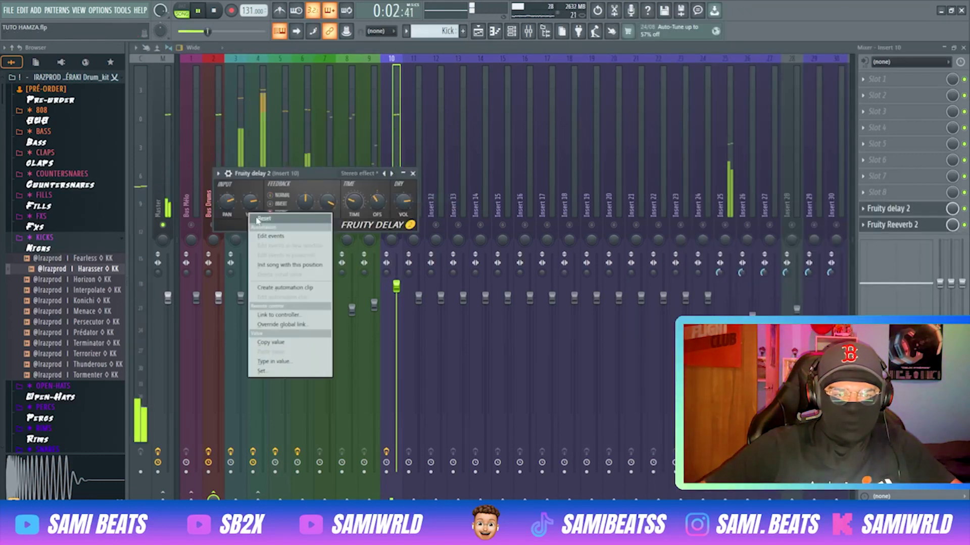
pyautogui.click(266, 361)
pyautogui.press('Return')
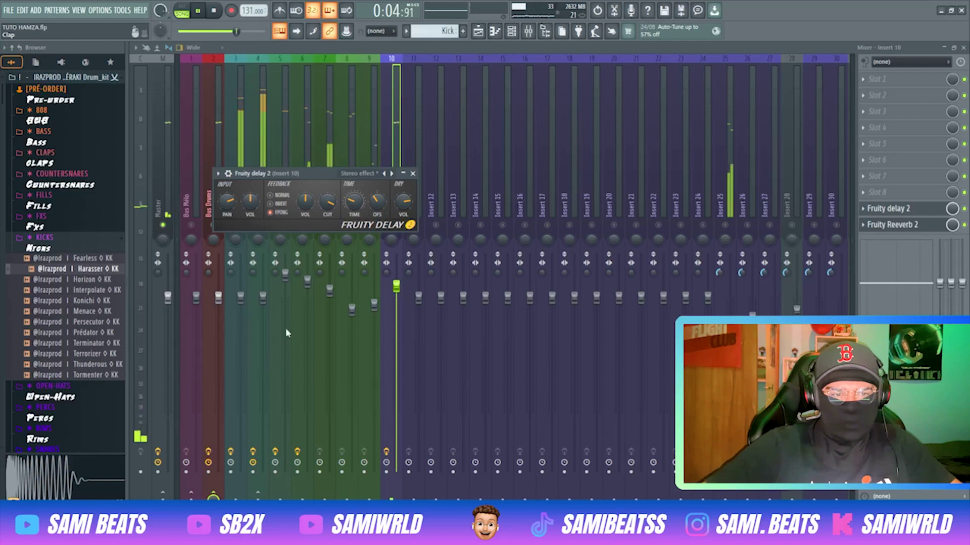
pyautogui.click(361, 132)
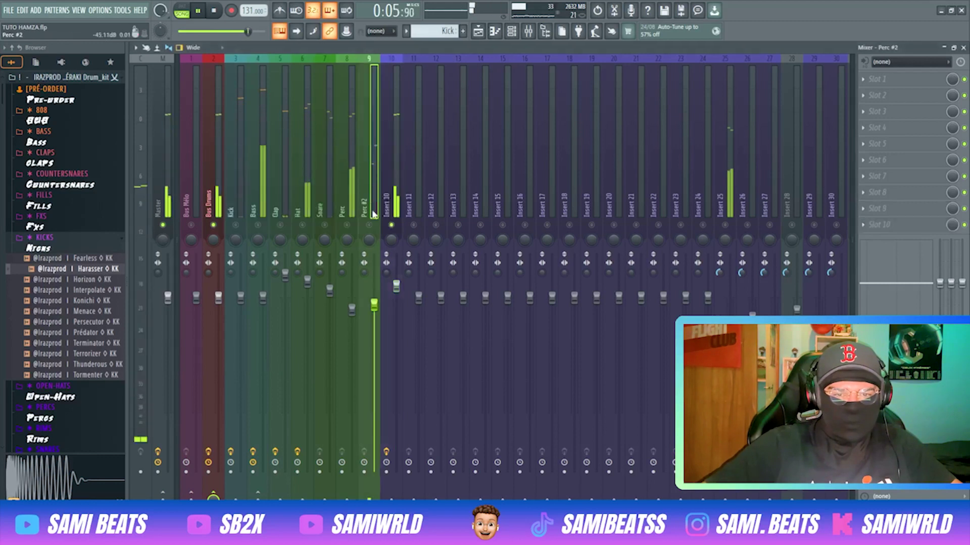
# Unmute all mixer tracks, then lower the Insert 10 and Bass faders slightly against the full beat.
pyautogui.rightClick(370, 226)
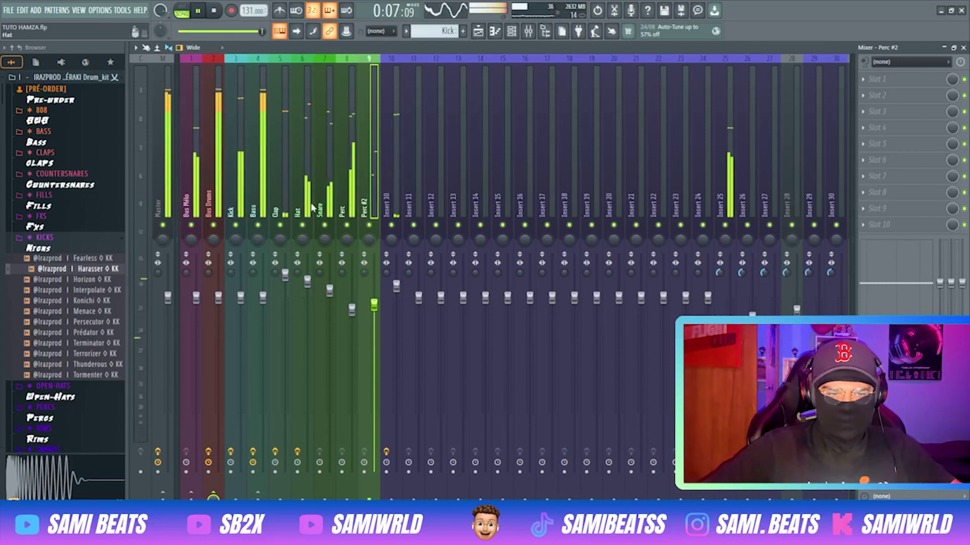
pyautogui.click(396, 205)
pyautogui.moveTo(399, 287); pyautogui.dragTo(399, 309)
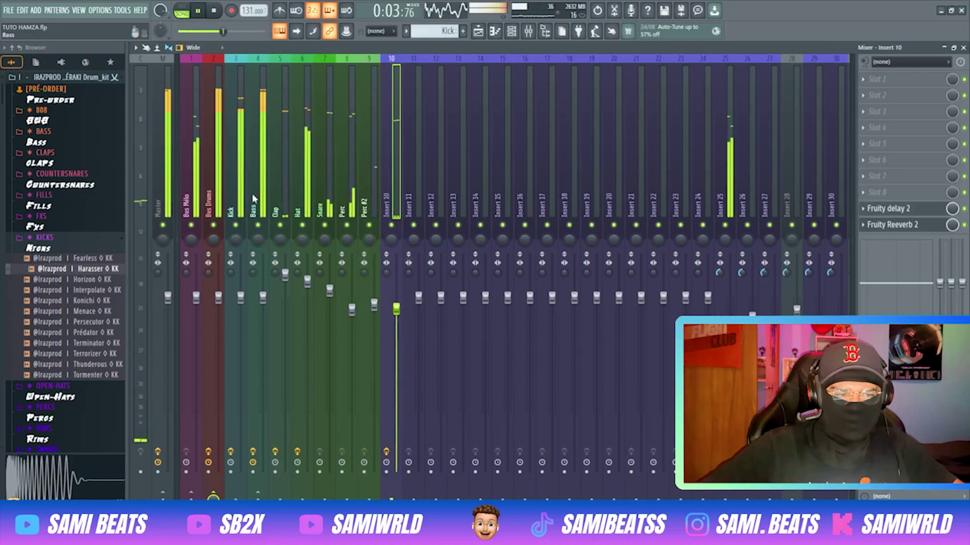
pyautogui.click(234, 200)
pyautogui.moveTo(263, 298); pyautogui.dragTo(262, 321)
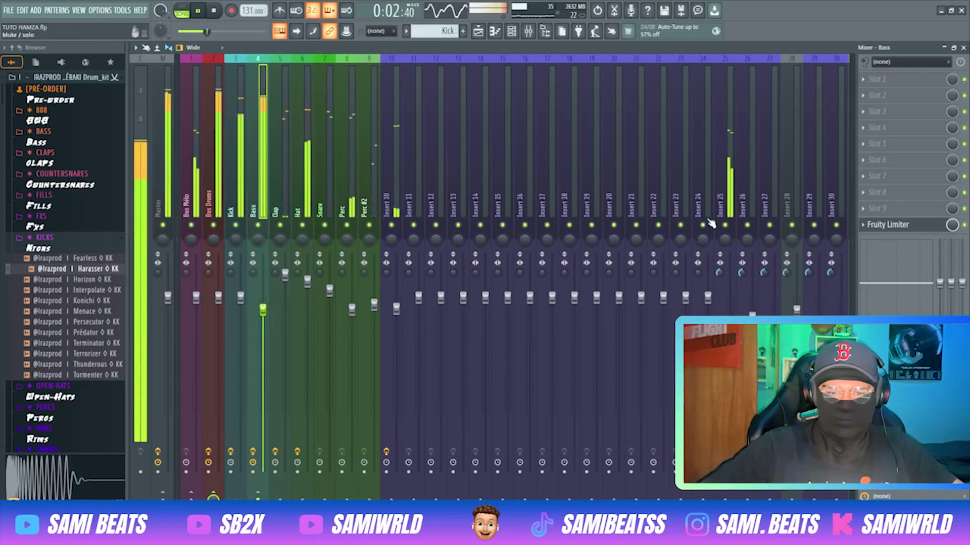
# Solo Insert 25, set its volume to about 65% and bring the other tracks back in.
pyautogui.rightClick(725, 224)
pyautogui.click(726, 268)
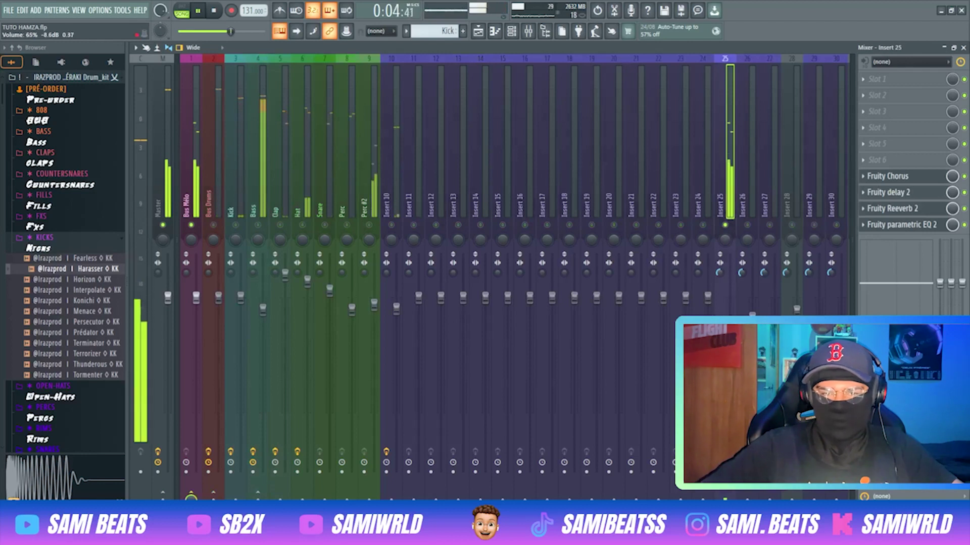
pyautogui.rightClick(728, 222)
pyautogui.rightClick(726, 225)
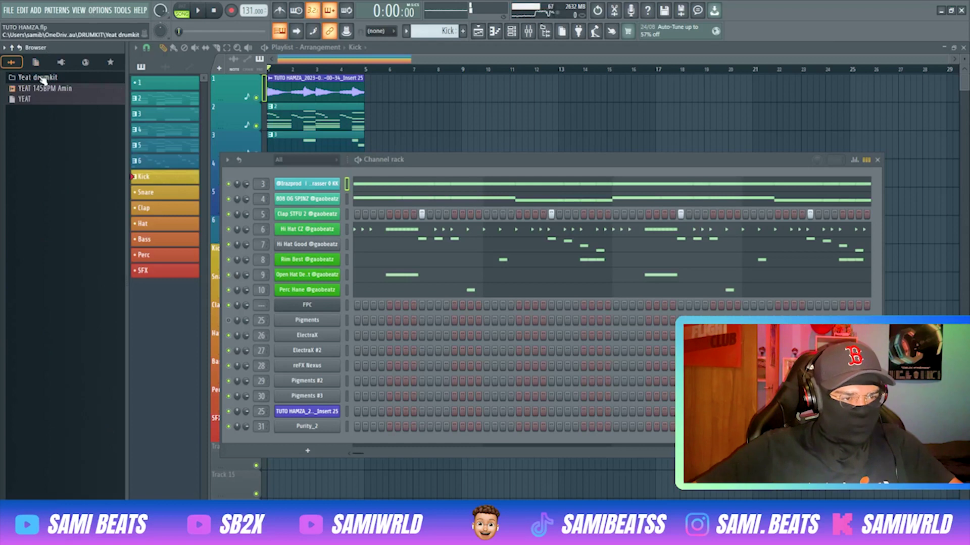
# Replace the 808 OG SPINZ sample with Gezin 808 from the Yeat drumkit's Poppin folder and play the beat.
pyautogui.click(43, 79)
pyautogui.click(50, 431)
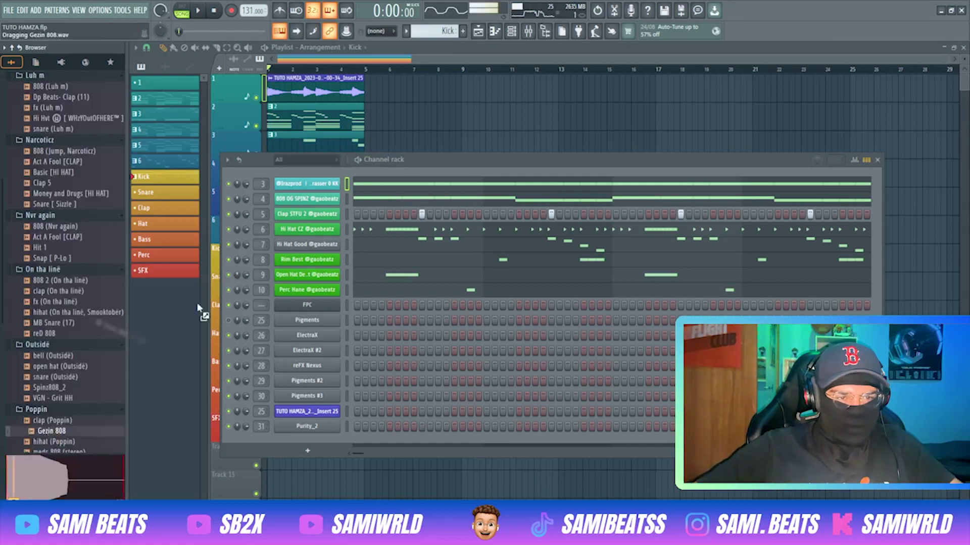
pyautogui.moveTo(302, 207); pyautogui.dragTo(308, 200)
pyautogui.press('space')
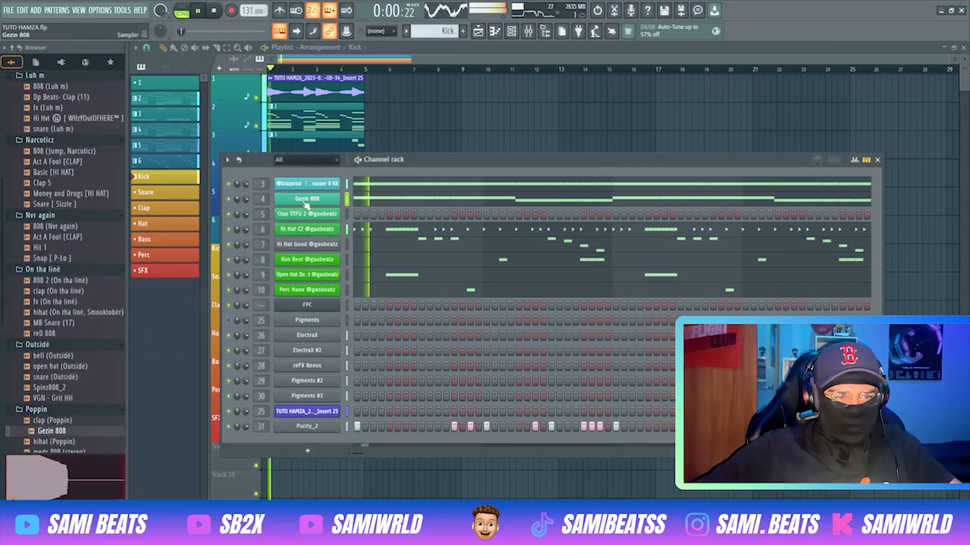
# Inspect the Gezin 808 channel's sample, envelope and miscellaneous settings during playback, and close the channel window.
pyautogui.click(317, 201)
pyautogui.click(389, 153)
pyautogui.click(368, 152)
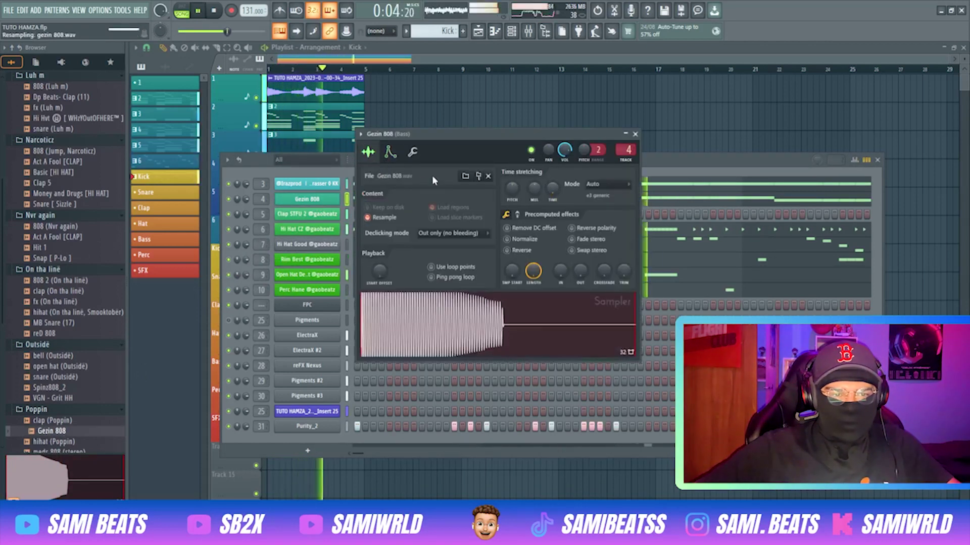
pyautogui.click(389, 152)
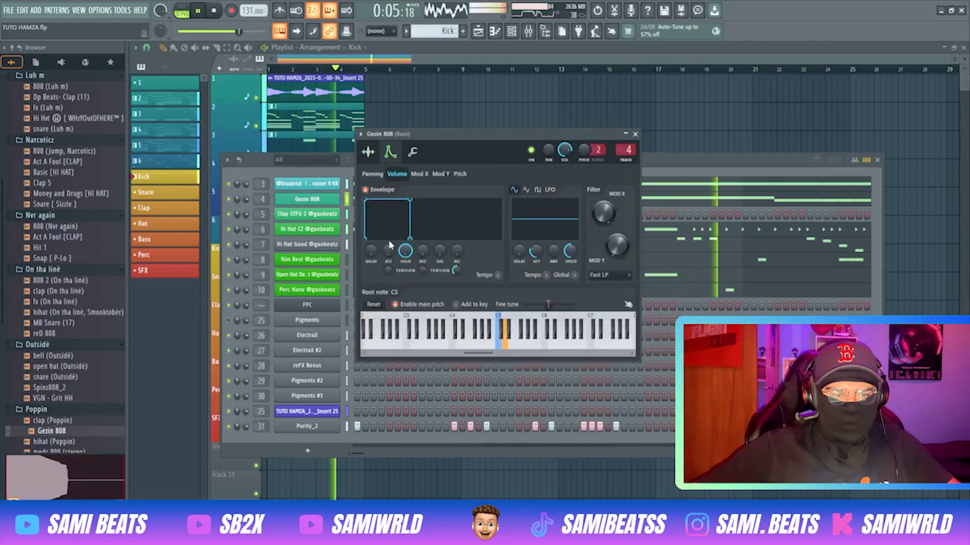
pyautogui.click(412, 151)
pyautogui.click(381, 157)
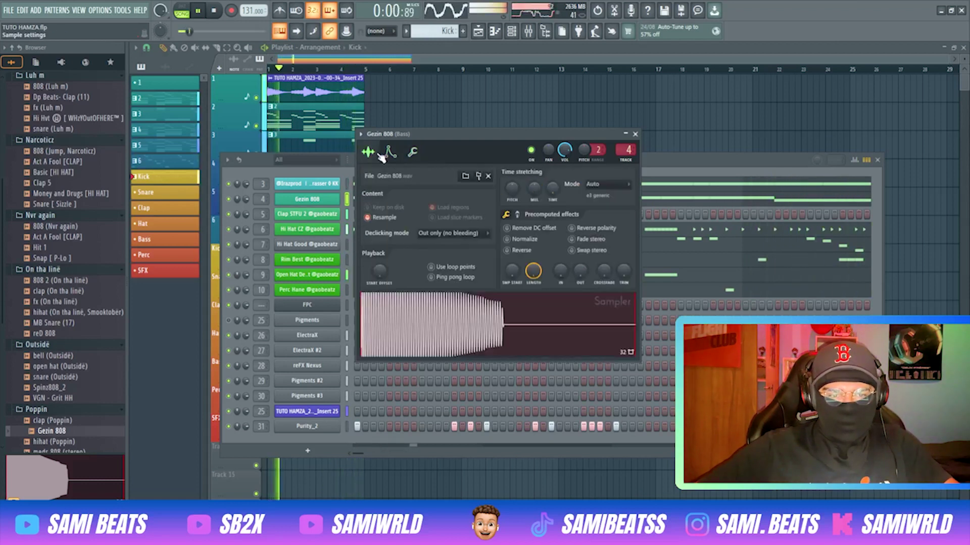
pyautogui.press('space')
pyautogui.press('Escape')
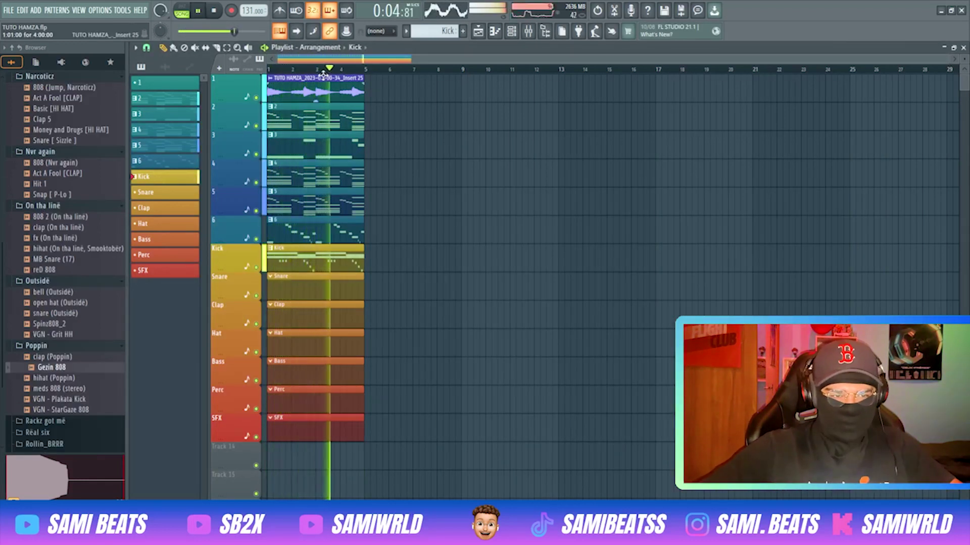
# Stop playback and move the Gezin 808 notes from the Kick pattern into the Bass pattern.
pyautogui.press('space')
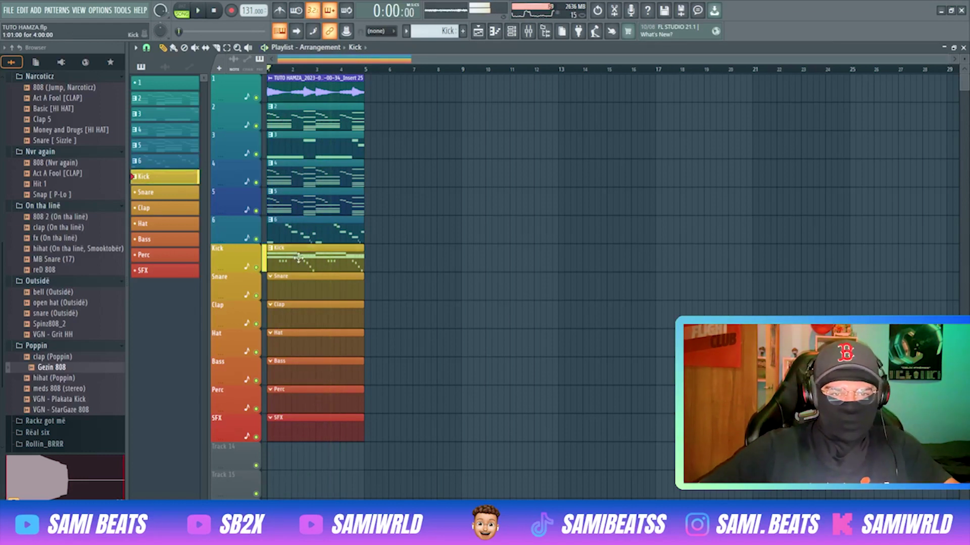
pyautogui.click(511, 33)
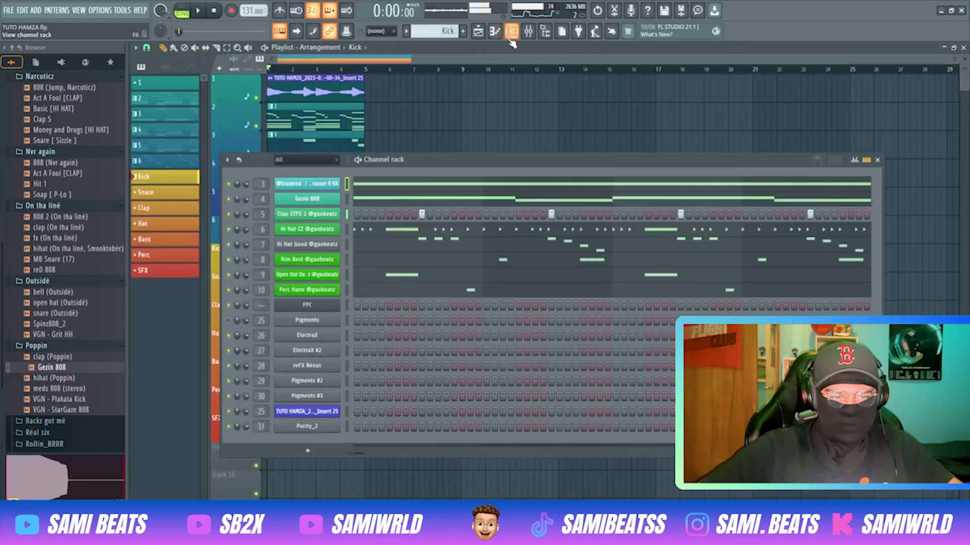
pyautogui.click(348, 200)
pyautogui.hotkey('ctrl', 'x')
pyautogui.press('Escape')
pyautogui.doubleClick(281, 372)
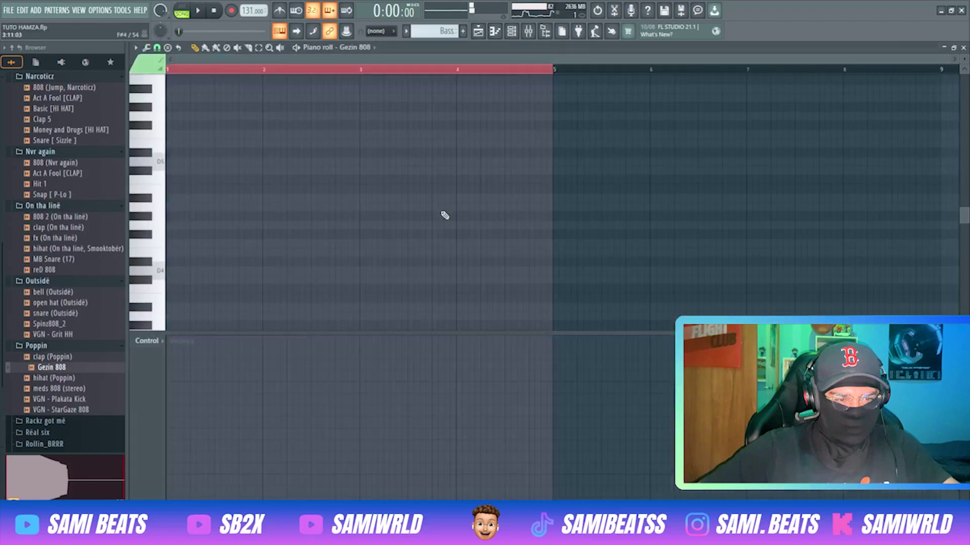
pyautogui.press('Escape')
pyautogui.click(511, 34)
pyautogui.hotkey('ctrl', 'v')
pyautogui.press('Escape')
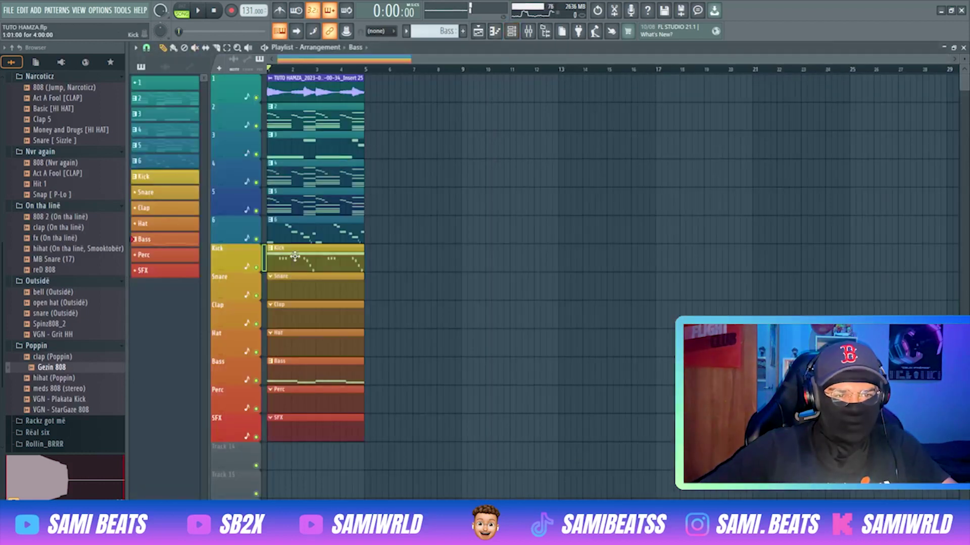
# Move the clap channel's steps from the Kick pattern into the Clap pattern.
pyautogui.doubleClick(296, 257)
pyautogui.press('Escape')
pyautogui.click(511, 33)
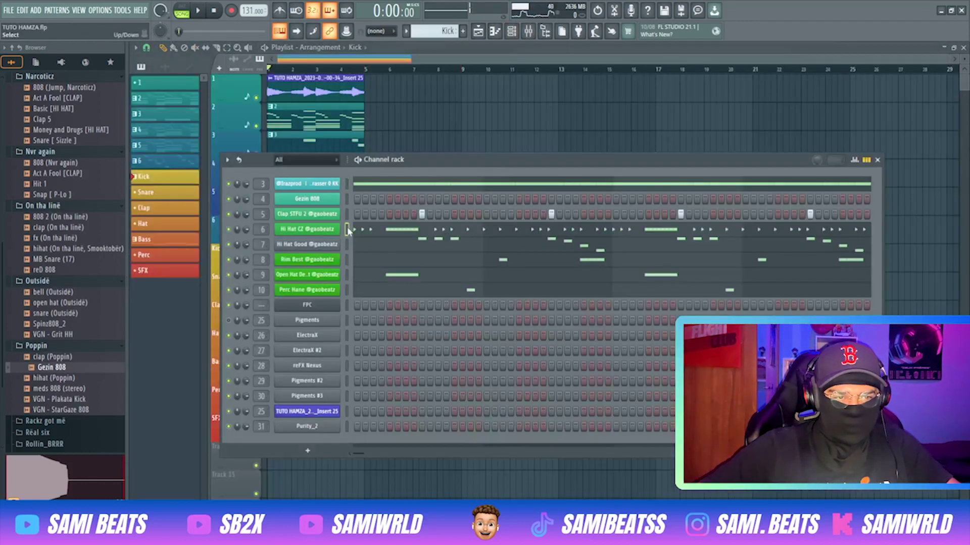
pyautogui.press('Escape')
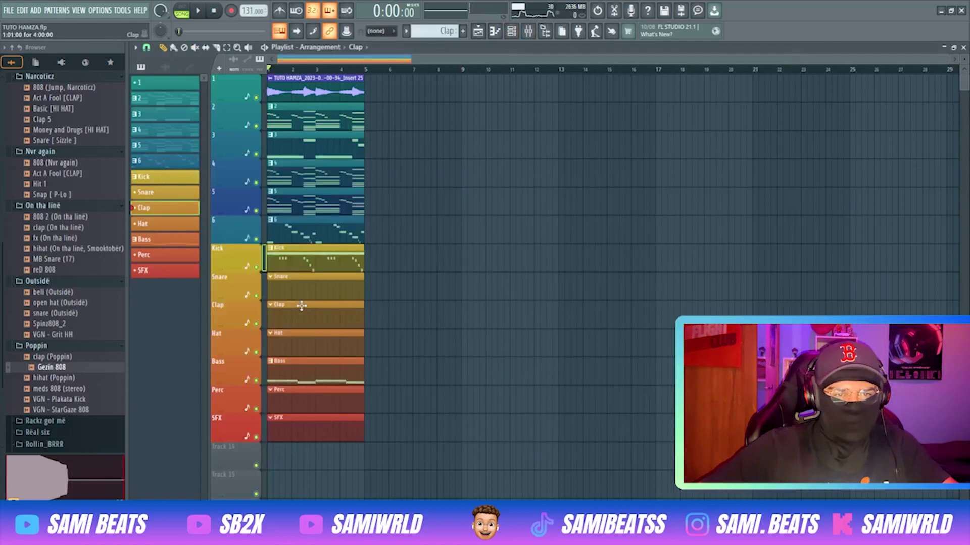
pyautogui.click(511, 32)
pyautogui.click(511, 32)
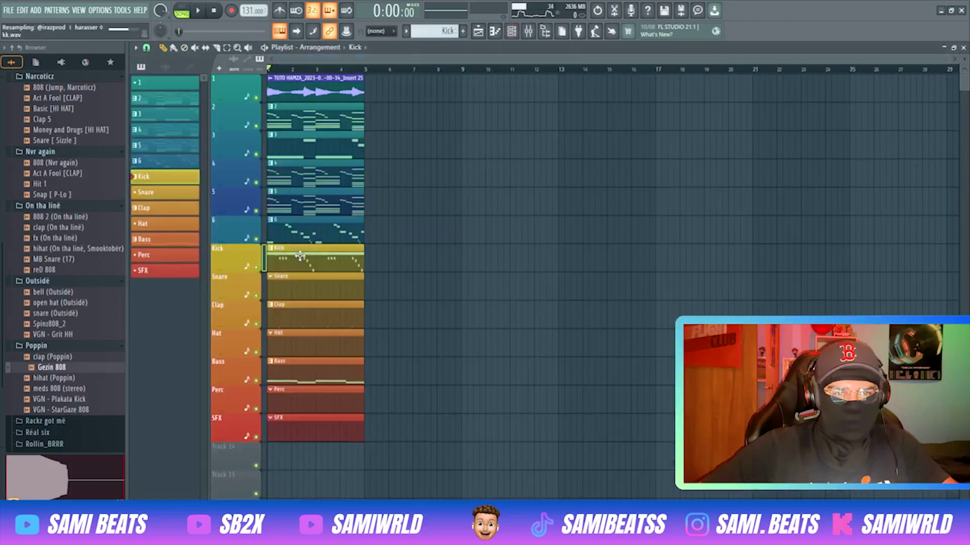
# Move the notes of both hi-hat channels from the Kick pattern into the Hat pattern.
pyautogui.click(511, 32)
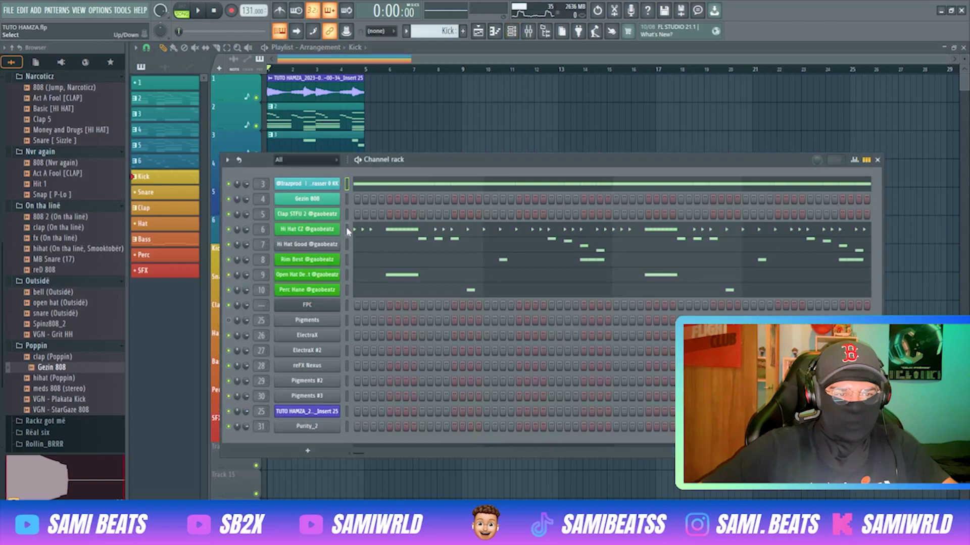
pyautogui.hotkey('ctrl', 'x')
pyautogui.press('Escape')
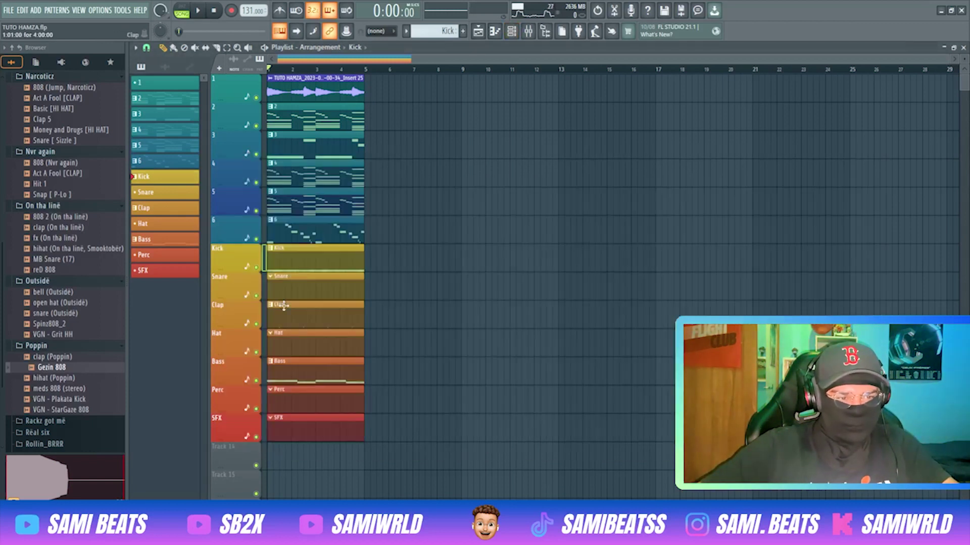
pyautogui.doubleClick(282, 335)
pyautogui.press('Escape')
pyautogui.click(511, 37)
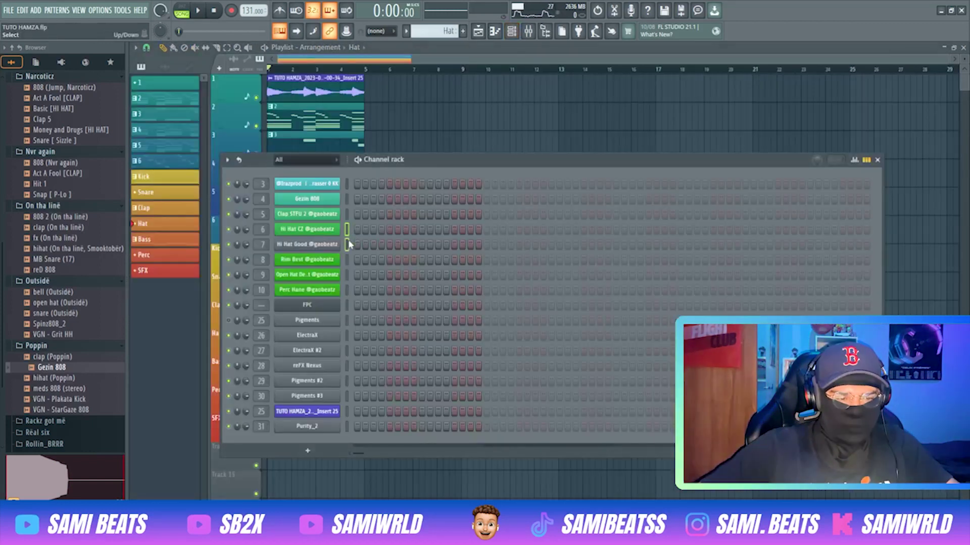
pyautogui.hotkey('ctrl', 'v')
pyautogui.press('Escape')
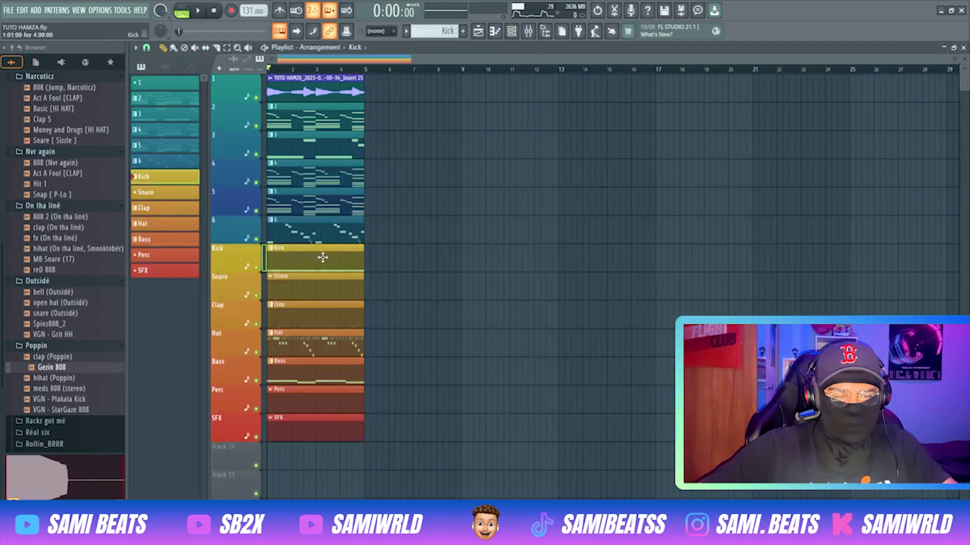
# Move the rim, open hat and perc notes from the Kick pattern into the Perc pattern.
pyautogui.click(512, 34)
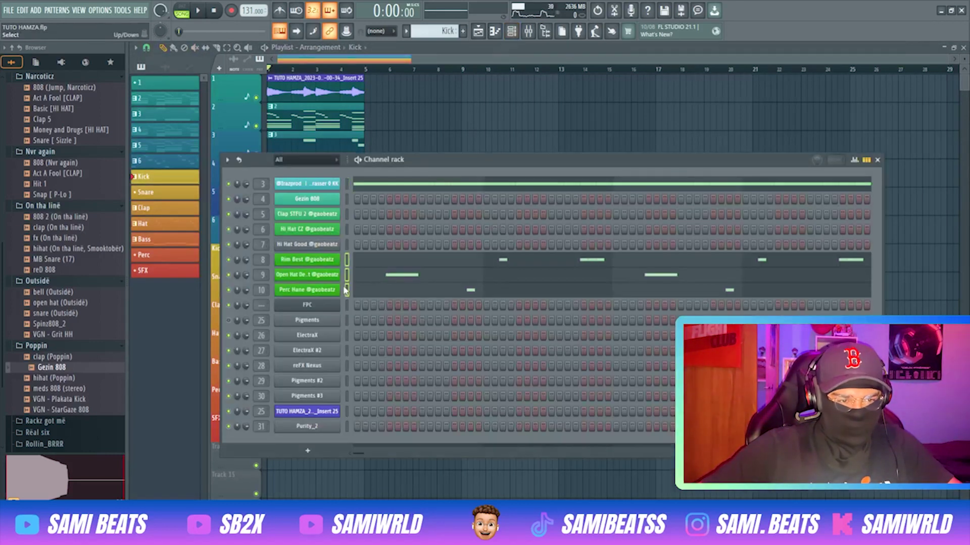
pyautogui.hotkey('ctrl', 'x')
pyautogui.press('Escape')
pyautogui.click(273, 391)
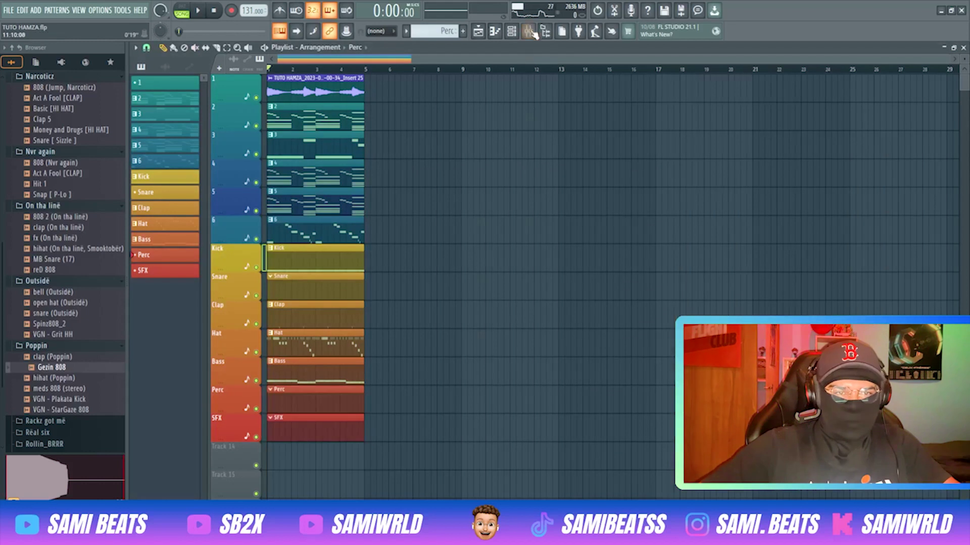
pyautogui.click(512, 34)
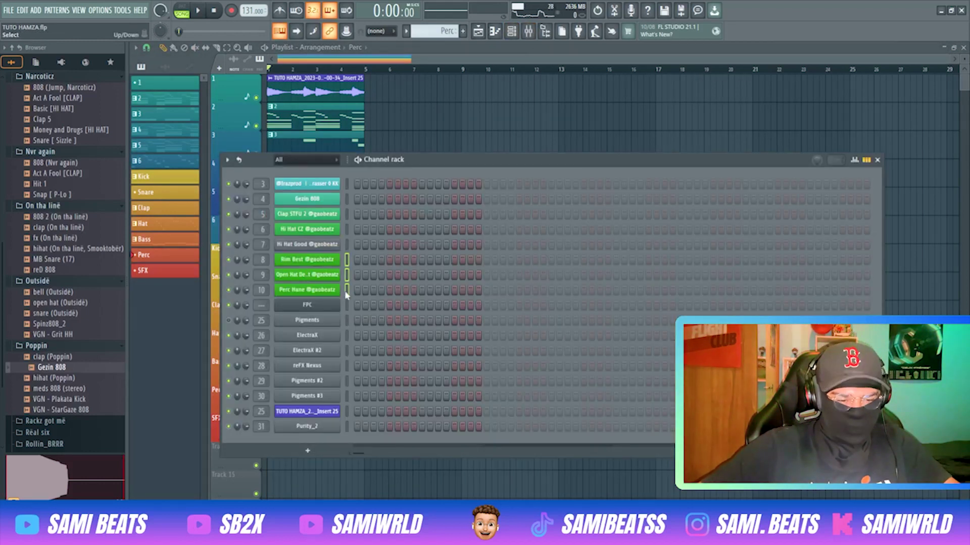
pyautogui.hotkey('ctrl', 'v')
pyautogui.press('Escape')
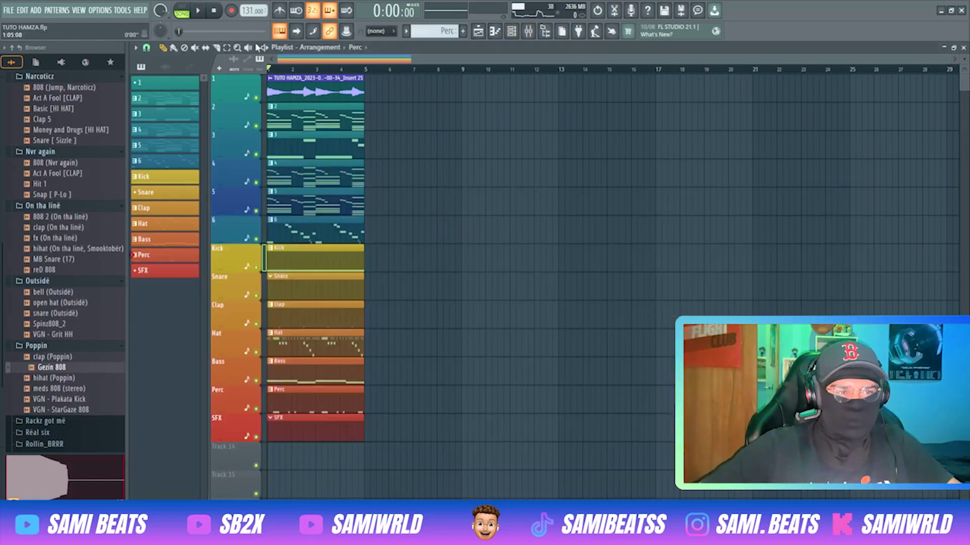
# Delete the empty SFX clip and shift all pattern clips to bar 5, keeping the audio clip at bar 1.
pyautogui.rightClick(313, 425)
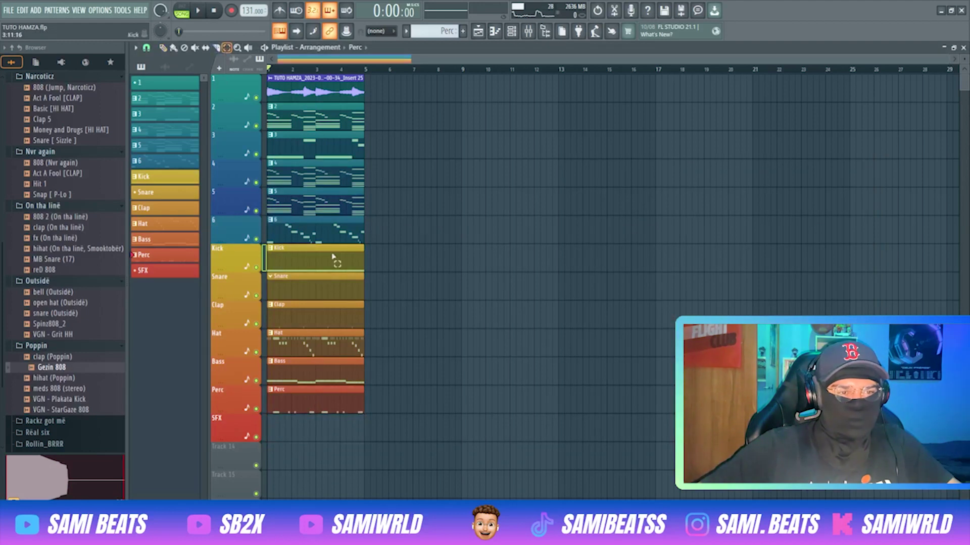
pyautogui.moveTo(372, 439); pyautogui.dragTo(275, 101)
pyautogui.moveTo(324, 123); pyautogui.dragTo(422, 127)
pyautogui.press('space')
pyautogui.click(531, 158)
pyautogui.rightClick(530, 158)
pyautogui.press('space')
# Try pattern 3 at bar 1 under the audio clip, play it from the start and undo the move.
pyautogui.moveTo(389, 197); pyautogui.dragTo(330, 151)
pyautogui.press('space')
pyautogui.press('space')
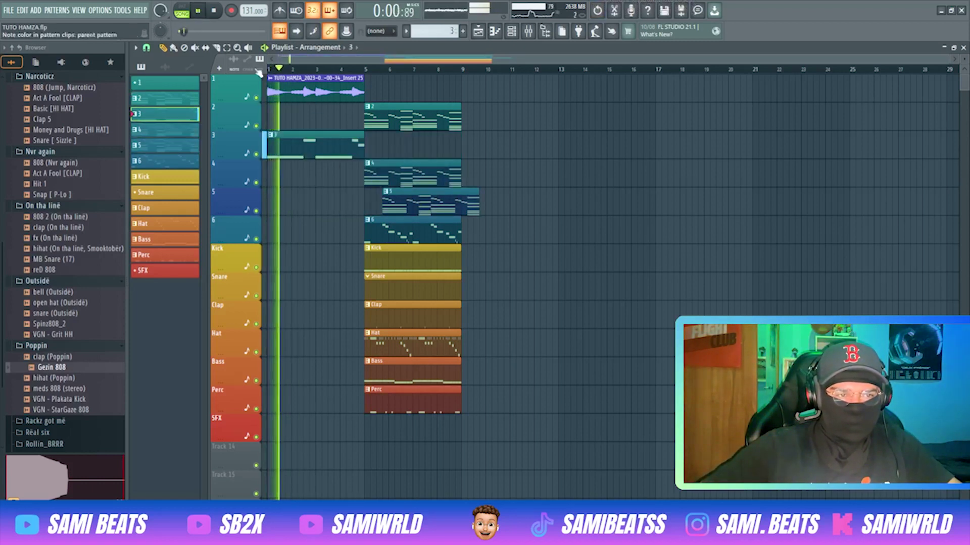
pyautogui.press('space')
pyautogui.hotkey('ctrl', 'z')
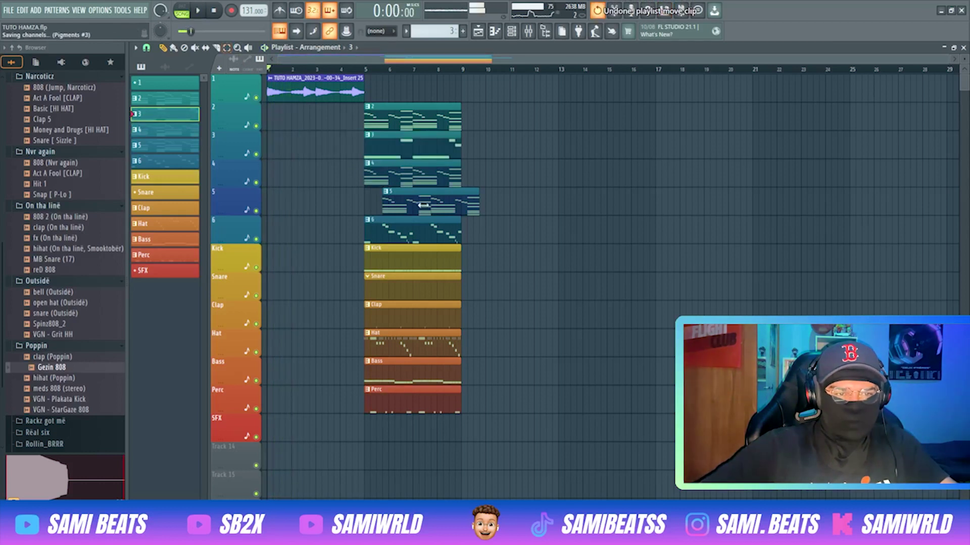
# Place the pattern 5 clip at bar 1 and shift every other pattern clip except pattern 3 to bar 9.
pyautogui.moveTo(392, 191); pyautogui.dragTo(277, 190)
pyautogui.moveTo(509, 417); pyautogui.dragTo(364, 102)
pyautogui.moveTo(397, 133); pyautogui.dragTo(410, 151)
pyautogui.click(618, 177)
pyautogui.rightClick(626, 178)
pyautogui.press('space')
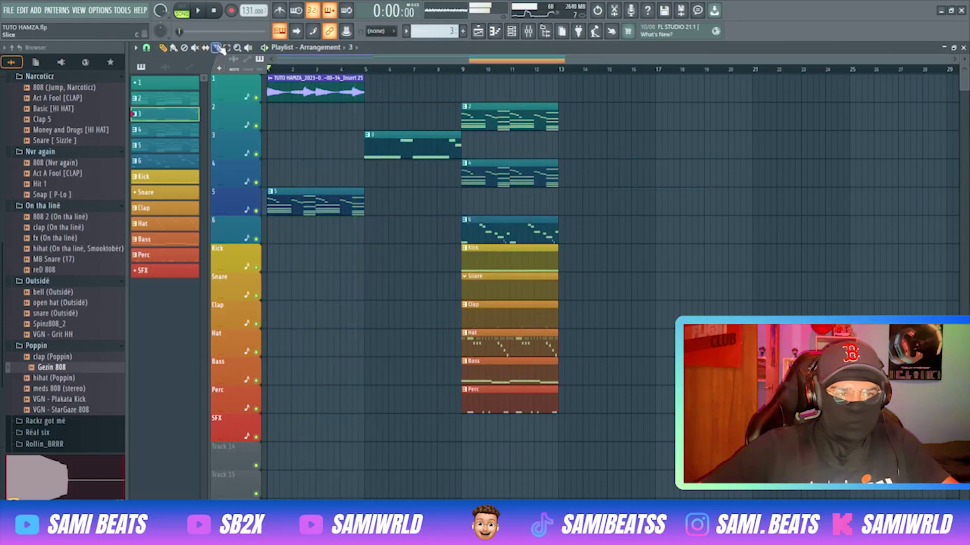
# Duplicate the pattern 5 clip and the audio clip so both also cover bars 5 to 8.
pyautogui.moveTo(399, 233); pyautogui.dragTo(304, 203)
pyautogui.hotkey('ctrl', 'b')
pyautogui.moveTo(393, 91); pyautogui.dragTo(314, 79)
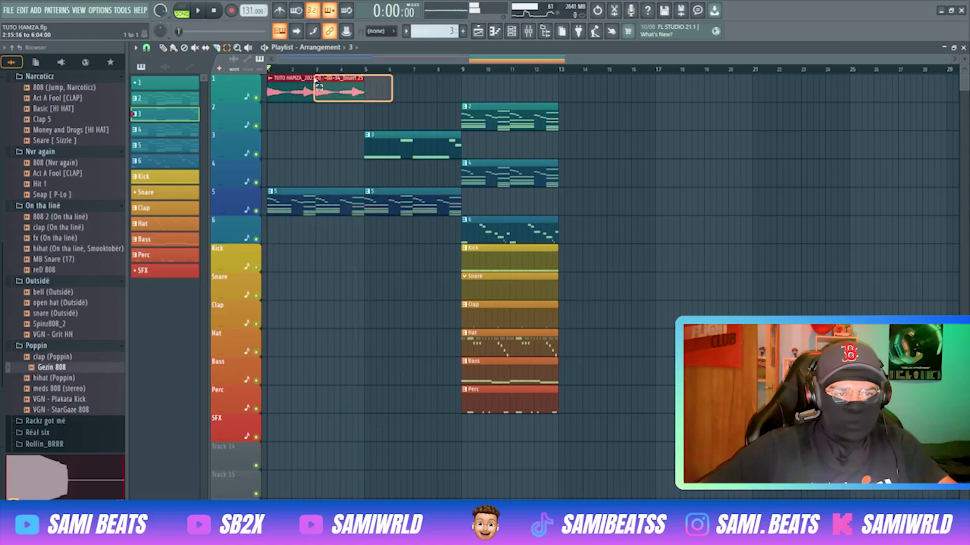
# During playback, move the Hat clip to bar 5 and park the Bass and pattern 6 clips beyond bar 13.
pyautogui.press('space')
pyautogui.moveTo(490, 340); pyautogui.dragTo(394, 340)
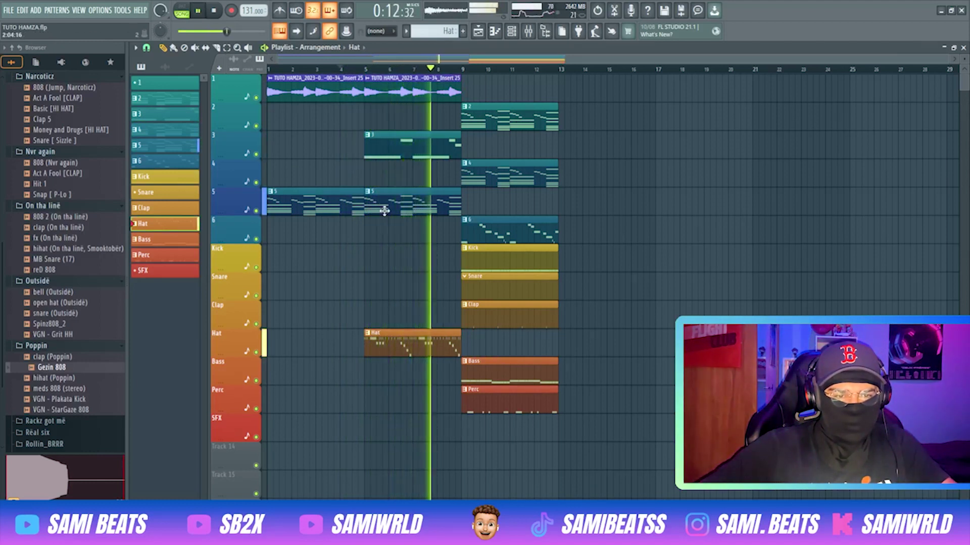
pyautogui.moveTo(478, 368); pyautogui.dragTo(611, 368)
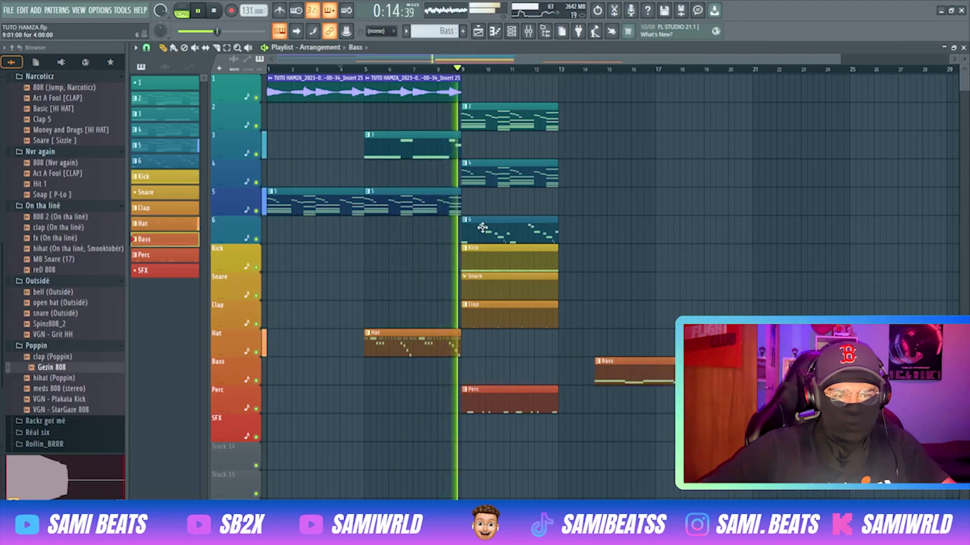
pyautogui.moveTo(505, 229); pyautogui.dragTo(688, 230)
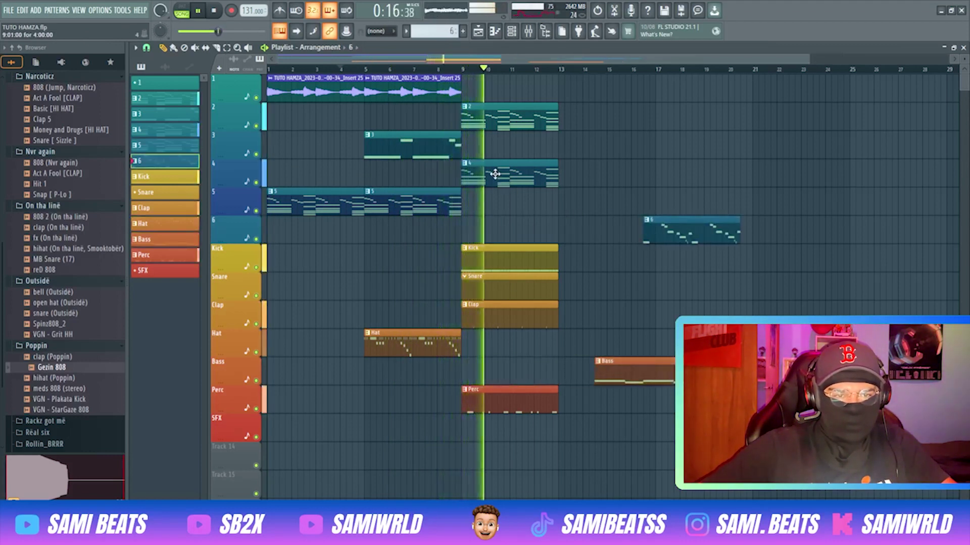
pyautogui.press('space')
# Add another audio clip and another pattern 5 clip at bar 9, playing the transition from about bar 8.
pyautogui.click(438, 69)
pyautogui.click(451, 89)
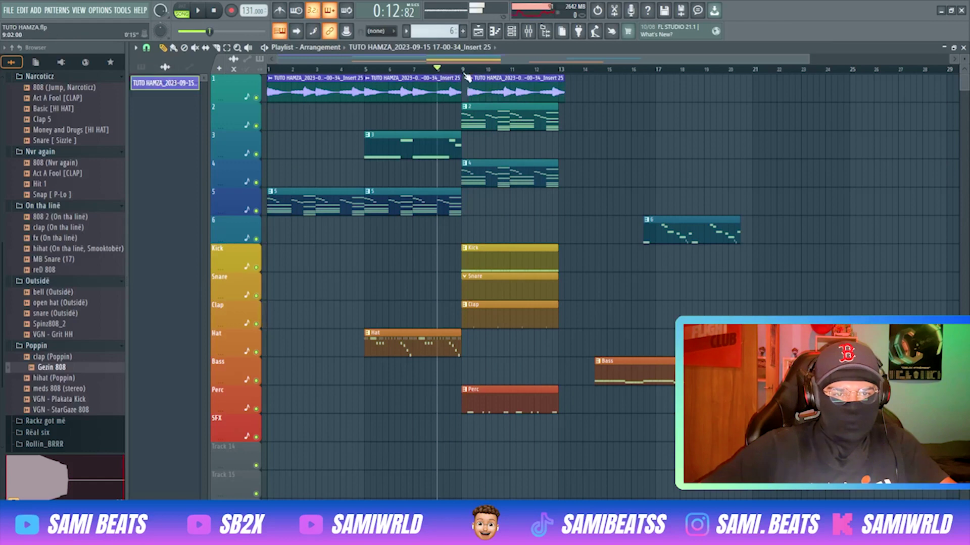
pyautogui.press('space')
pyautogui.click(444, 69)
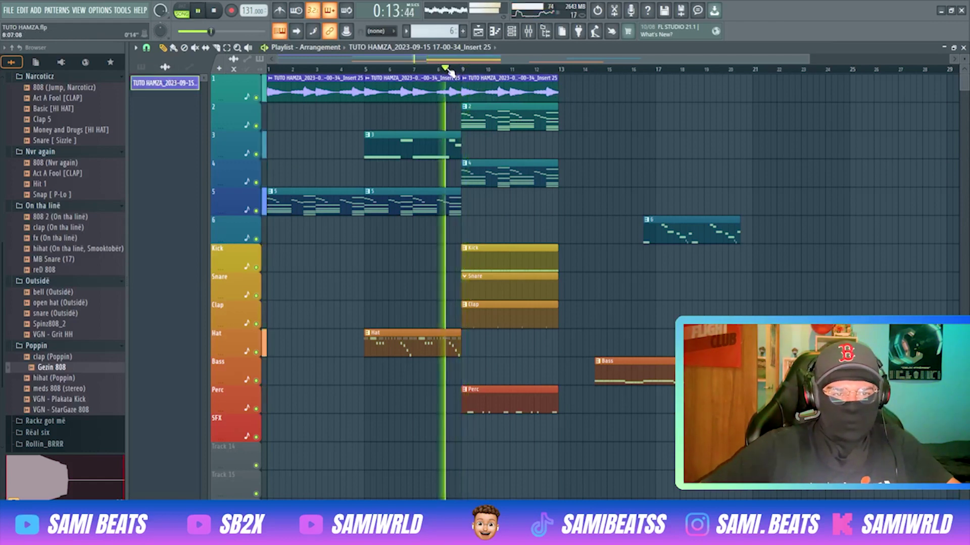
pyautogui.click(459, 206)
pyautogui.click(460, 206)
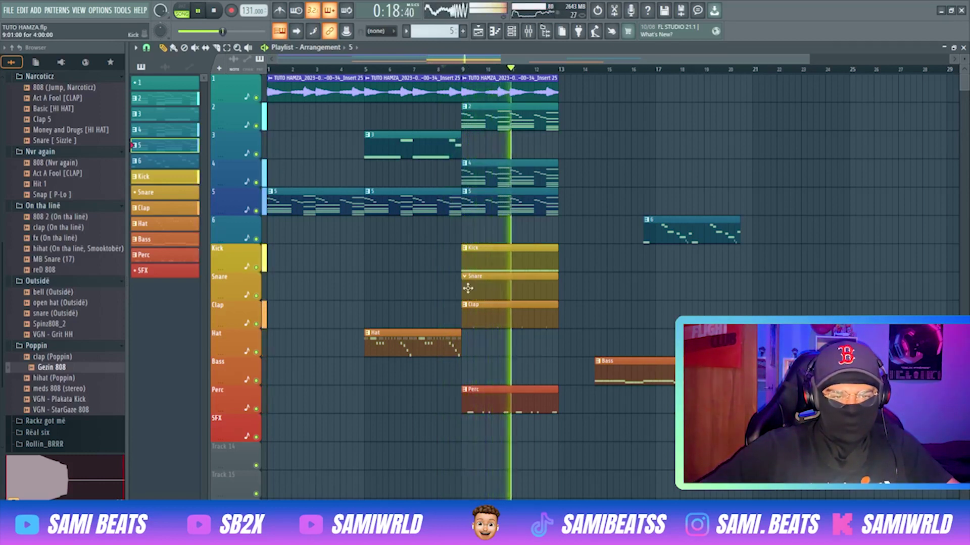
# Add a second Hat clip trimmed to start at bar 11, and move Bass to bar 13 and pattern 6 to about bar 27.
pyautogui.press('space')
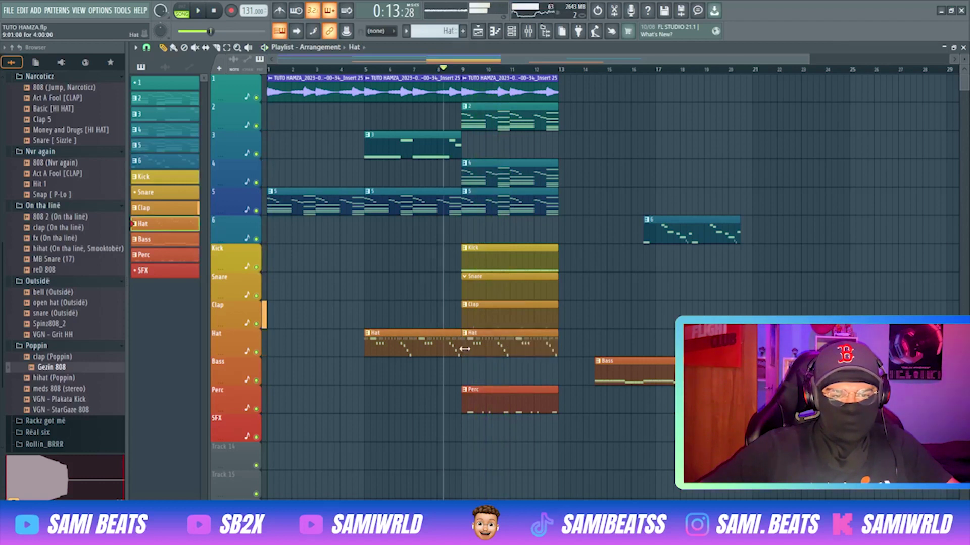
pyautogui.moveTo(465, 348); pyautogui.dragTo(517, 352)
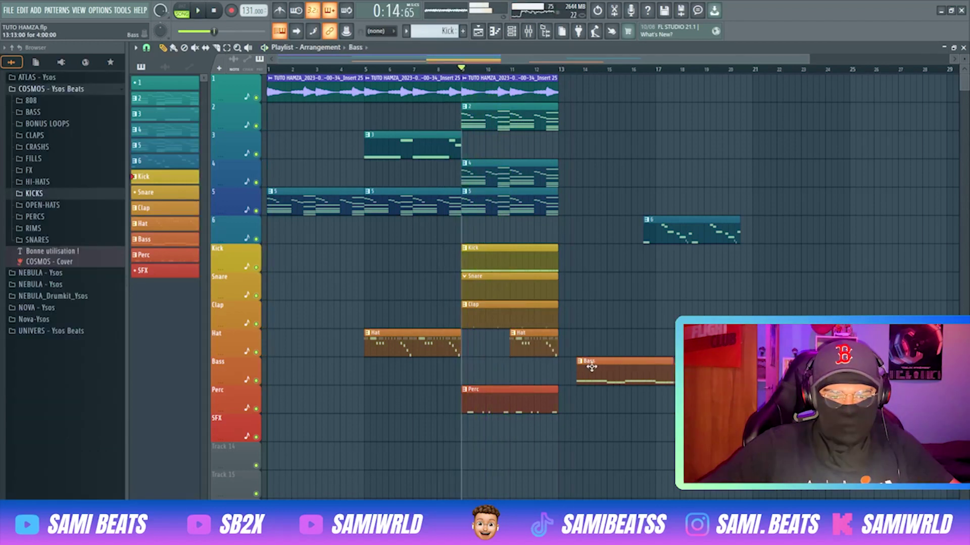
pyautogui.moveTo(667, 238); pyautogui.dragTo(927, 238)
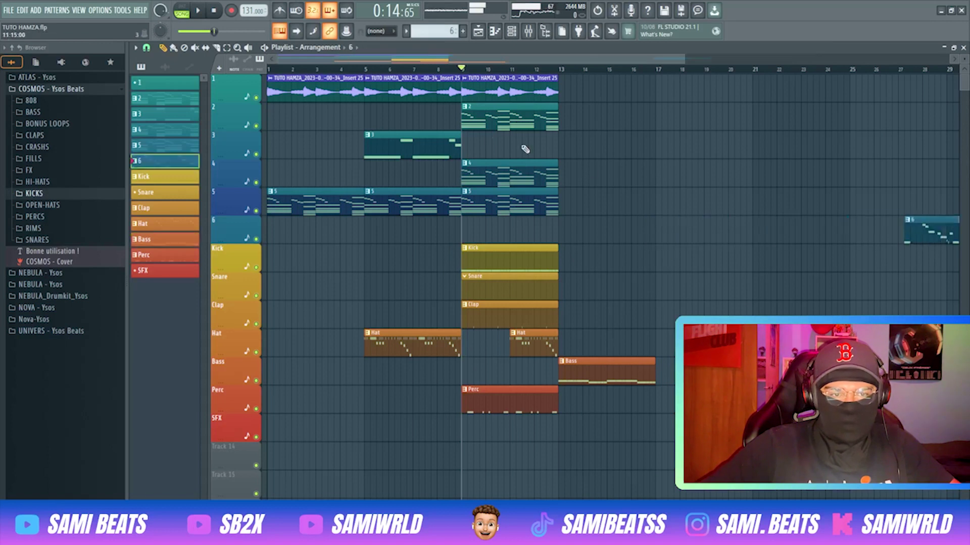
# Solo playlist tracks 4 and 5 in turn to compare their melodies, and bring all tracks back in.
pyautogui.rightClick(257, 181)
pyautogui.press('space')
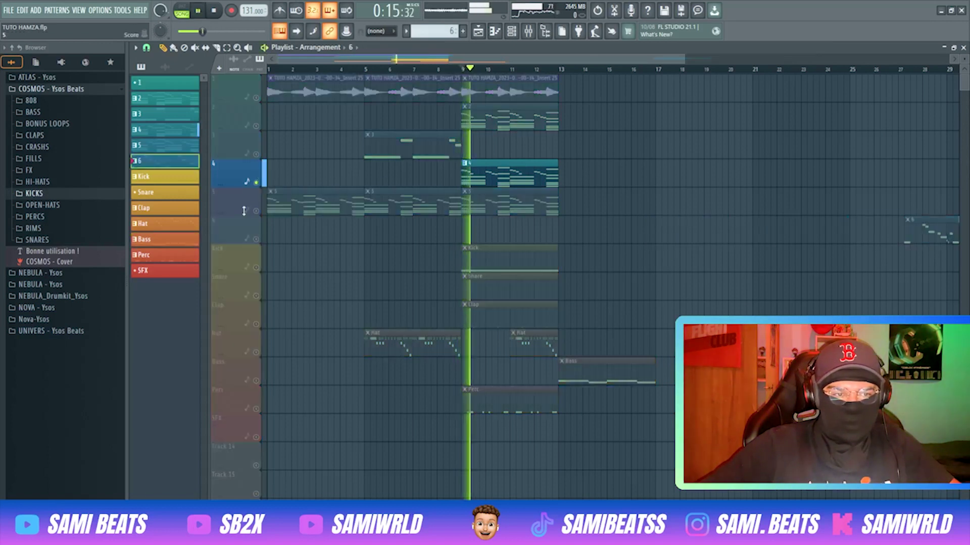
pyautogui.press('space')
pyautogui.rightClick(256, 211)
pyautogui.press('space')
pyautogui.rightClick(256, 211)
pyautogui.press('space')
# Move the pattern 4 clip out to bar 17 and play the arrangement from about bar 8.
pyautogui.moveTo(517, 169); pyautogui.dragTo(708, 186)
pyautogui.press('space')
pyautogui.click(439, 70)
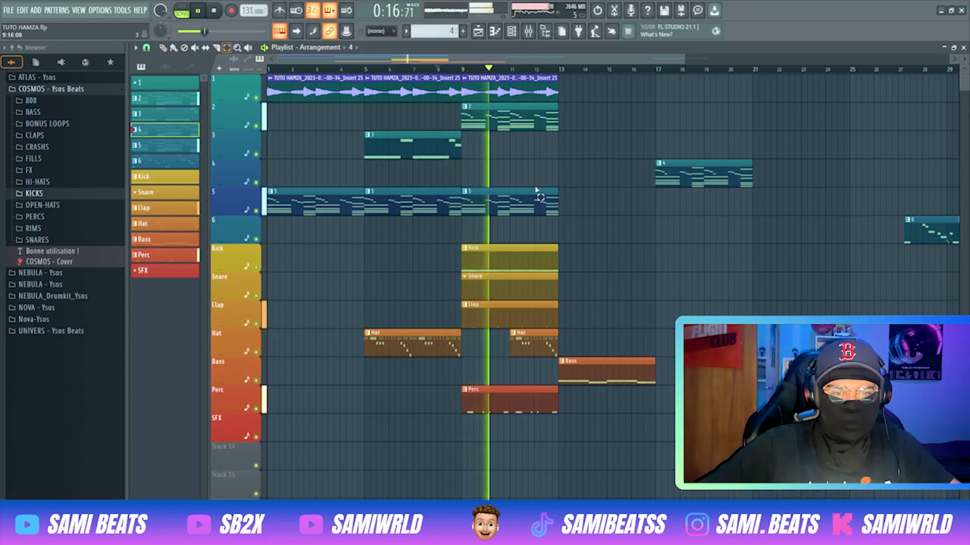
# Duplicate the audio, pattern 2 and pattern 5 clips at bar 9 twice, extending the melody to bar 21.
pyautogui.moveTo(575, 243); pyautogui.dragTo(506, 85)
pyautogui.hotkey('ctrl', 'b')
pyautogui.hotkey('ctrl', 'b')
# Duplicate the Kick, Snare, Clap, Hat and Perc clips from the bar 9 section into the section starting at bar 13.
pyautogui.moveTo(521, 218); pyautogui.dragTo(542, 354)
pyautogui.hotkey('ctrl', 'b')
pyautogui.moveTo(564, 420); pyautogui.dragTo(518, 404)
pyautogui.hotkey('ctrl', 'b')
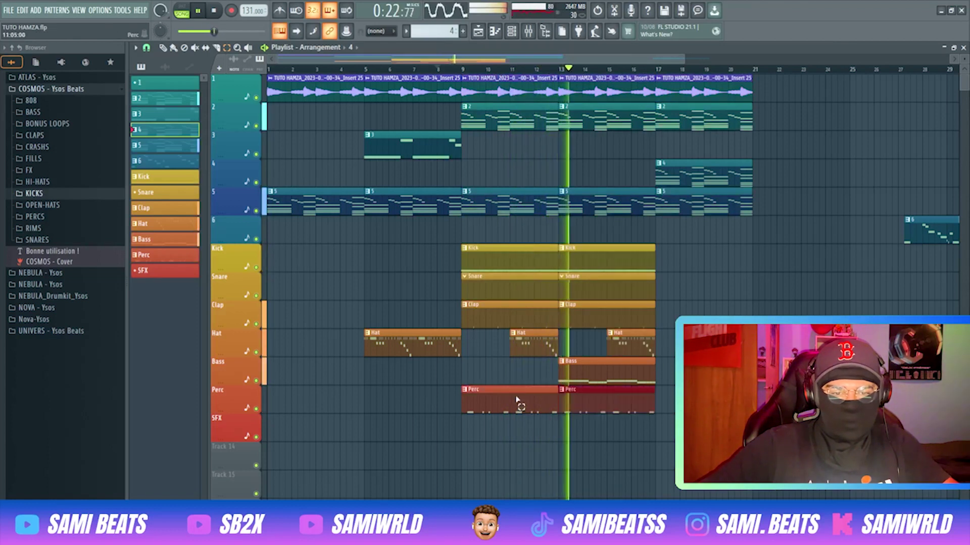
pyautogui.press('space')
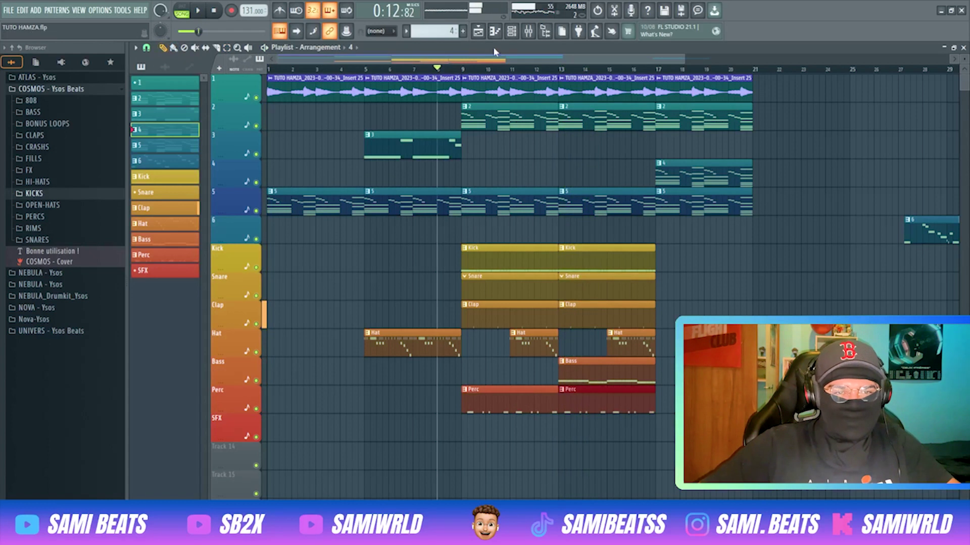
# Set the compressor threshold of the Bass mixer track's Fruity Limiter to -4.0 dB and play the arrangement to check it.
pyautogui.click(532, 34)
pyautogui.click(254, 196)
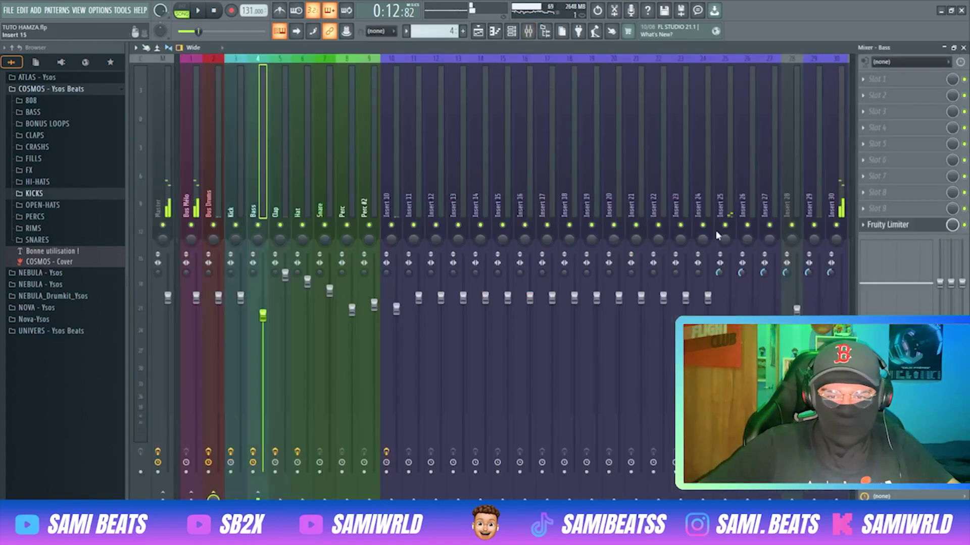
pyautogui.click(907, 230)
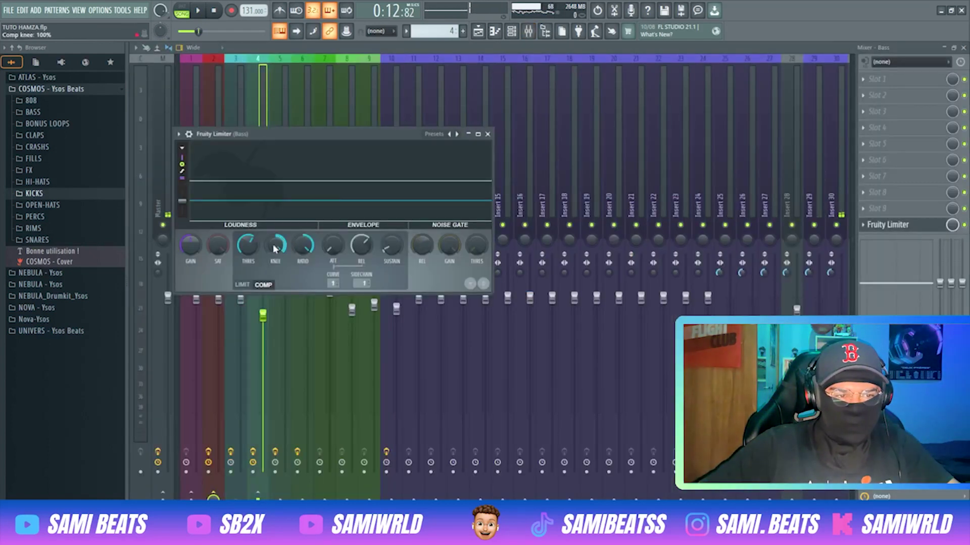
pyautogui.moveTo(247, 246); pyautogui.dragTo(247, 258)
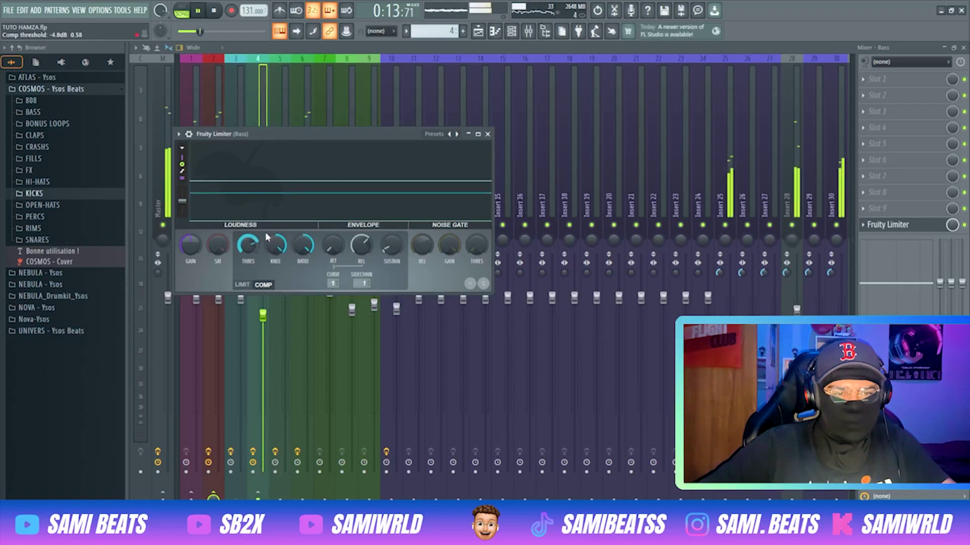
pyautogui.click(488, 134)
pyautogui.press('F5')
pyautogui.press('space')
pyautogui.press('space')
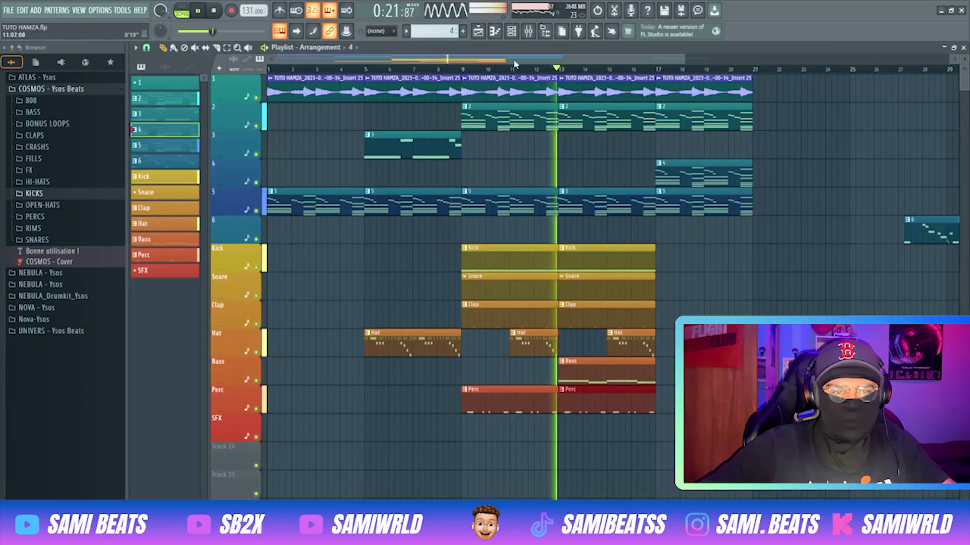
# Set the Bass track's Fruity Limiter compressor threshold to -2.2 dB and return to the playlist.
pyautogui.press('F9')
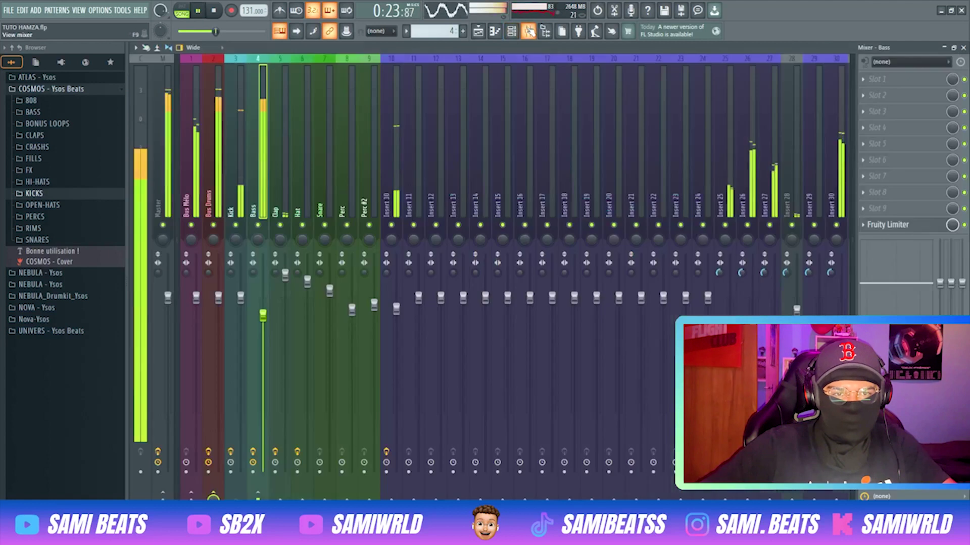
pyautogui.click(530, 32)
pyautogui.click(529, 32)
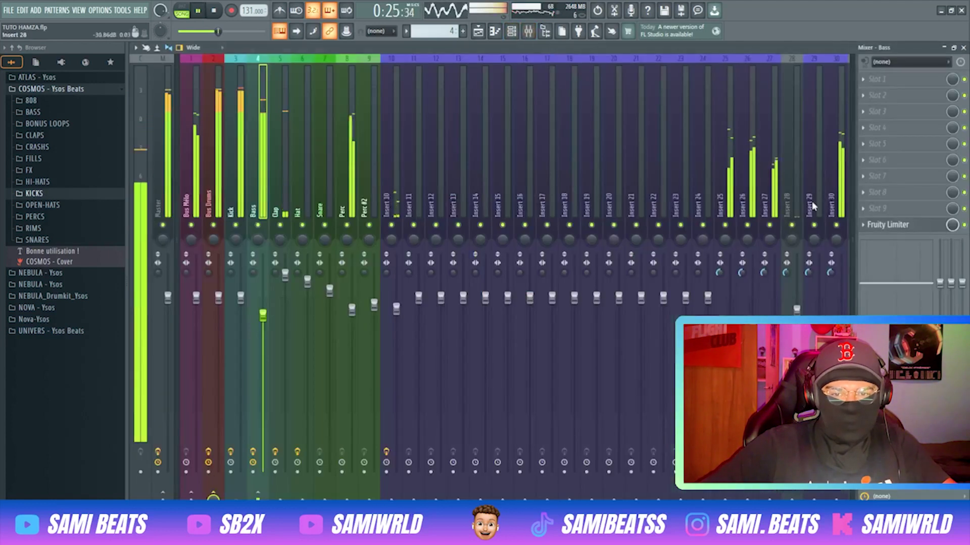
pyautogui.click(890, 233)
pyautogui.moveTo(254, 244); pyautogui.dragTo(254, 252)
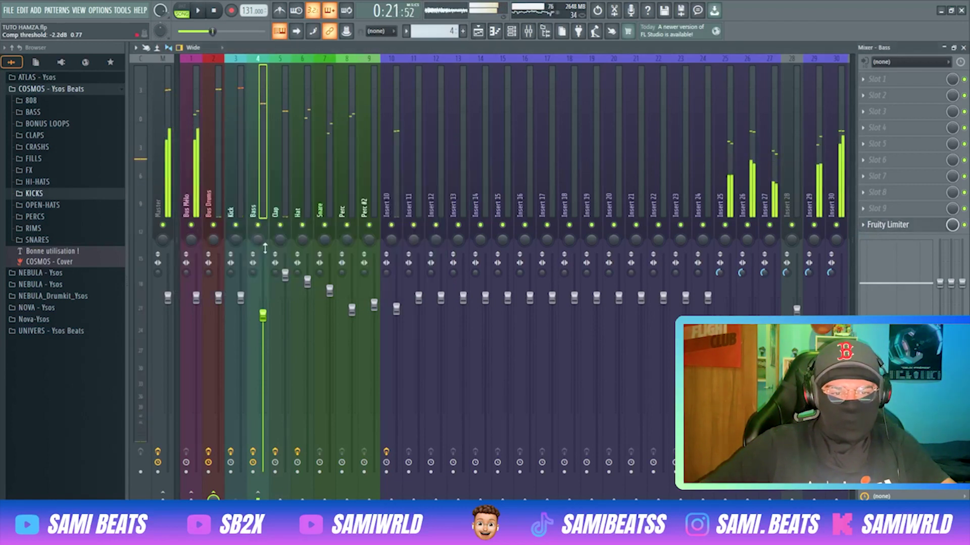
pyautogui.press('F9')
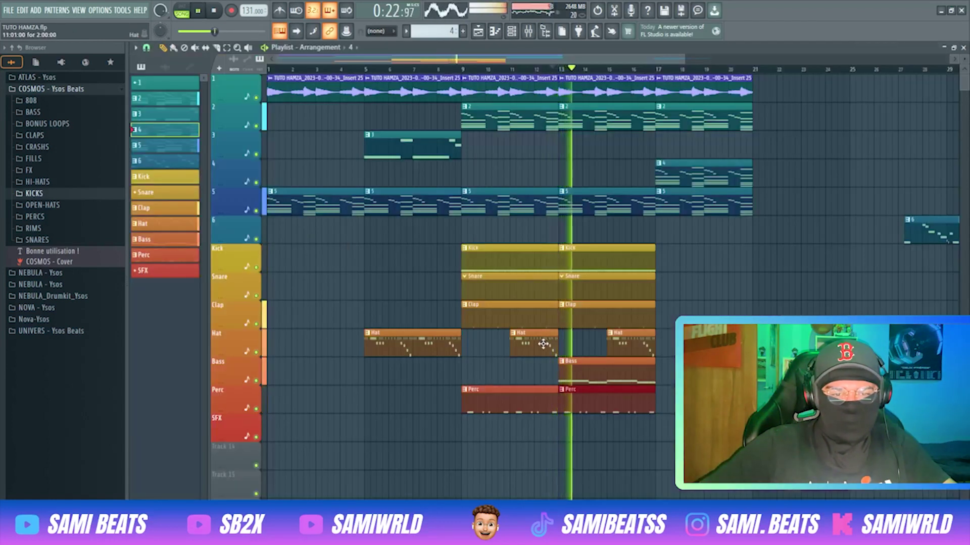
# Extend the last Hat clip back to start at bar 13 and replay the drop.
pyautogui.moveTo(606, 350); pyautogui.dragTo(559, 348)
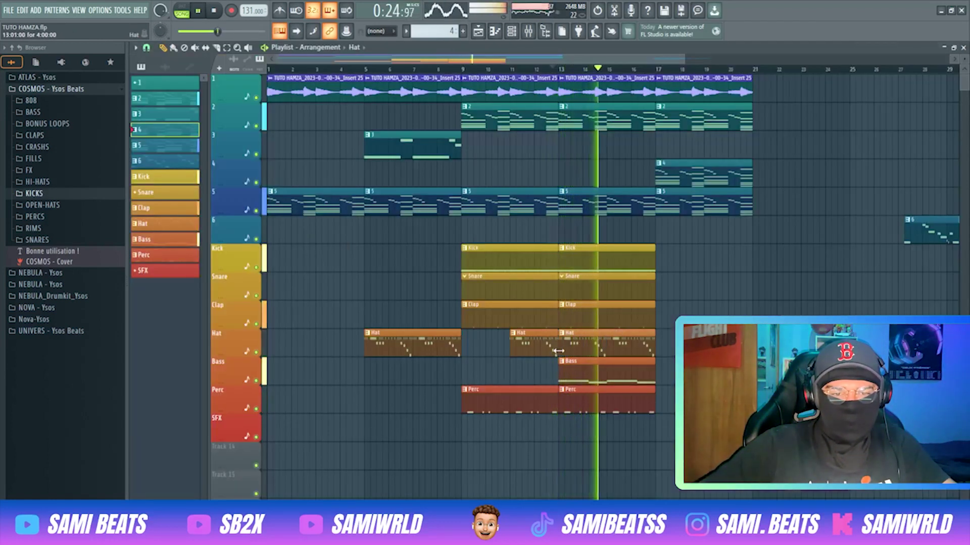
pyautogui.press('space')
pyautogui.press('space')
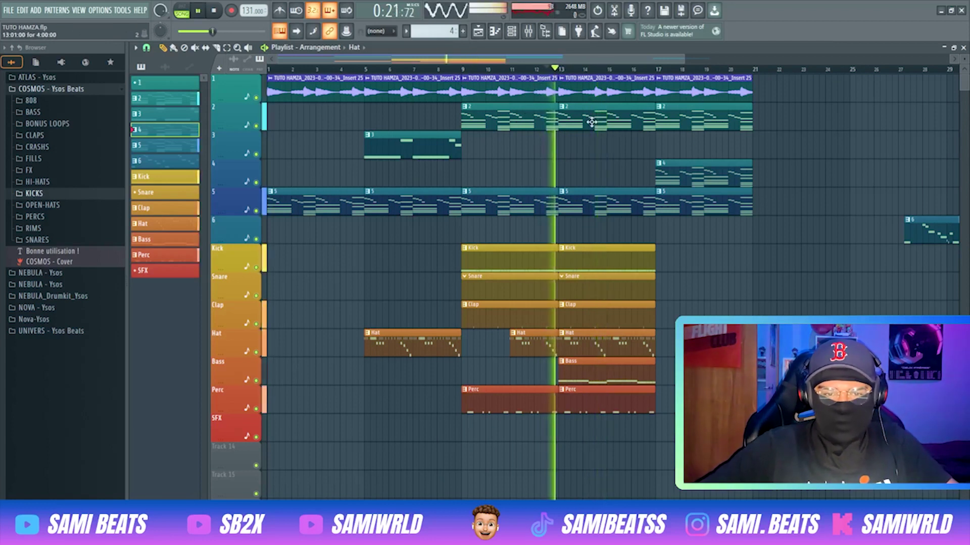
# Duplicate the Kick, Snare, Clap, Hat, Bass and Perc clips at bar 13 to bar 17, and play from about bar 15.
pyautogui.moveTo(675, 414); pyautogui.dragTo(616, 251)
pyautogui.hotkey('ctrl', 'b')
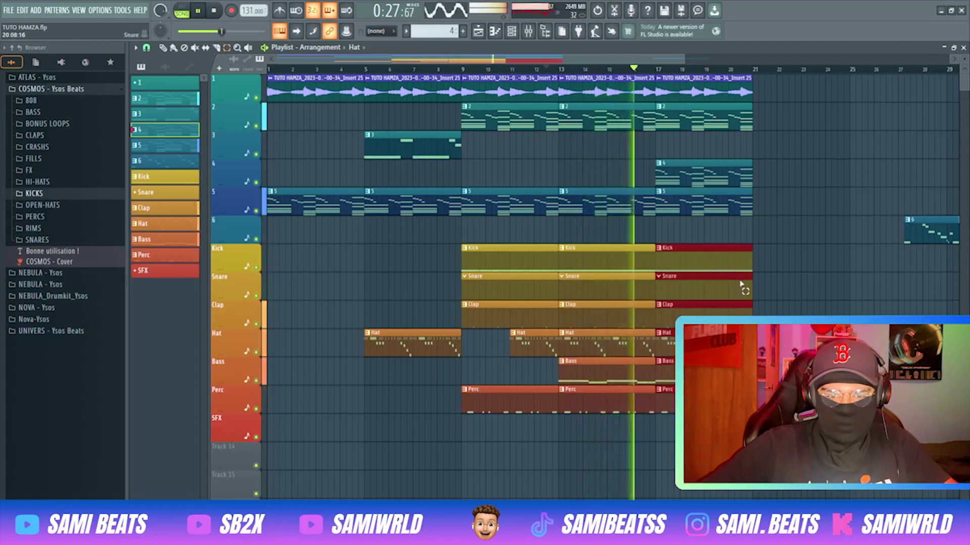
pyautogui.press('space')
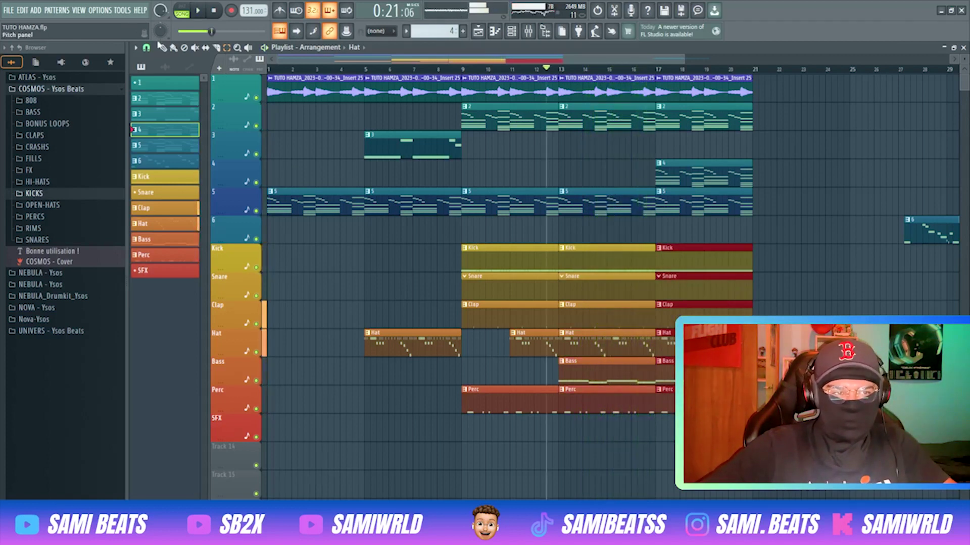
pyautogui.press('space')
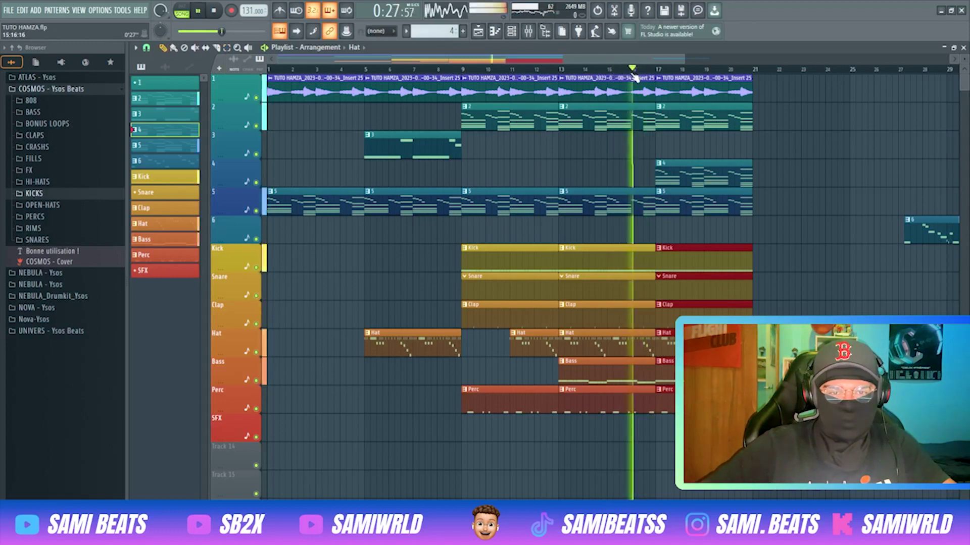
pyautogui.click(605, 67)
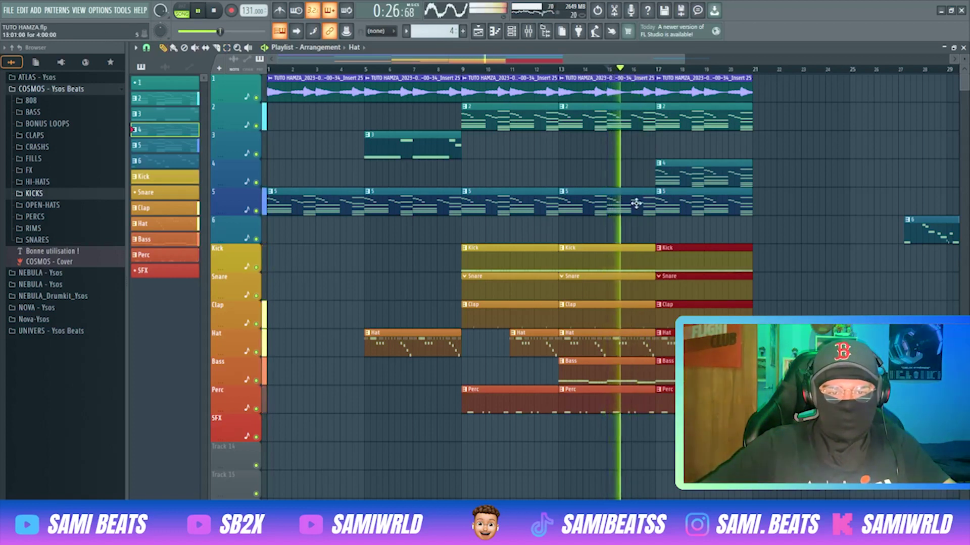
# Trim the Kick clip at bar 13 to end halfway through bar 16, and play from about bar 14.
pyautogui.press('space')
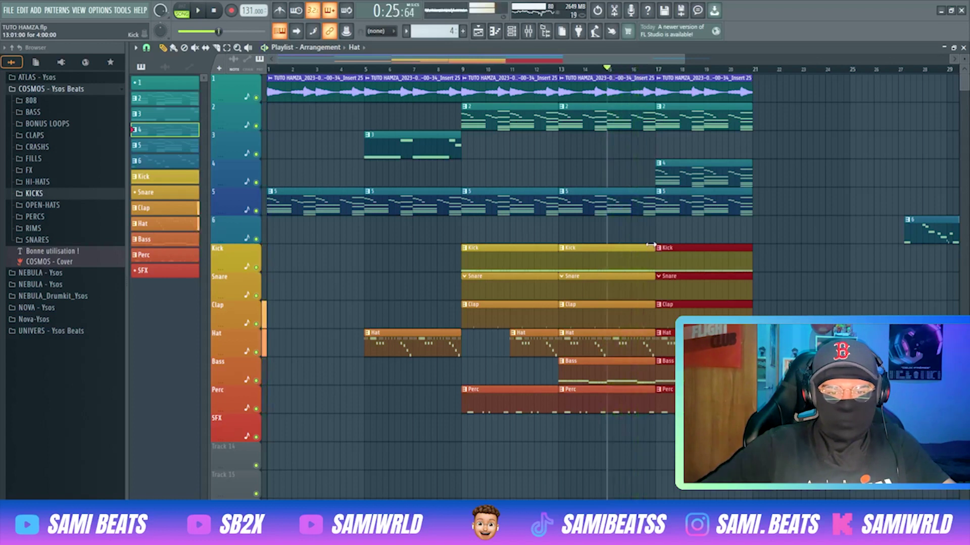
pyautogui.moveTo(651, 244); pyautogui.dragTo(647, 245)
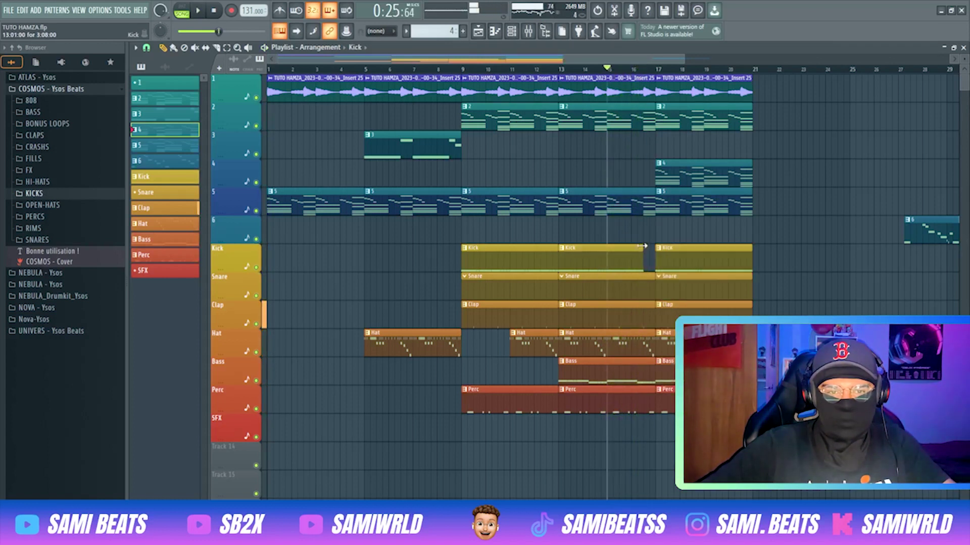
pyautogui.click(598, 69)
pyautogui.press('space')
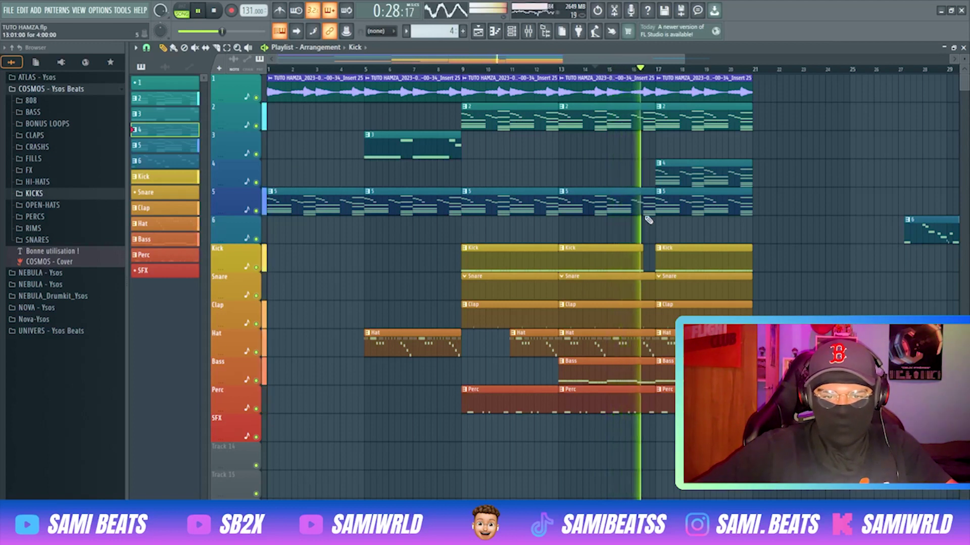
# Place a Kick clip on track 6 near bar 16, make it a unique Kick #2 pattern, and replace its notes with short C5 hits.
pyautogui.press('space')
pyautogui.click(635, 247)
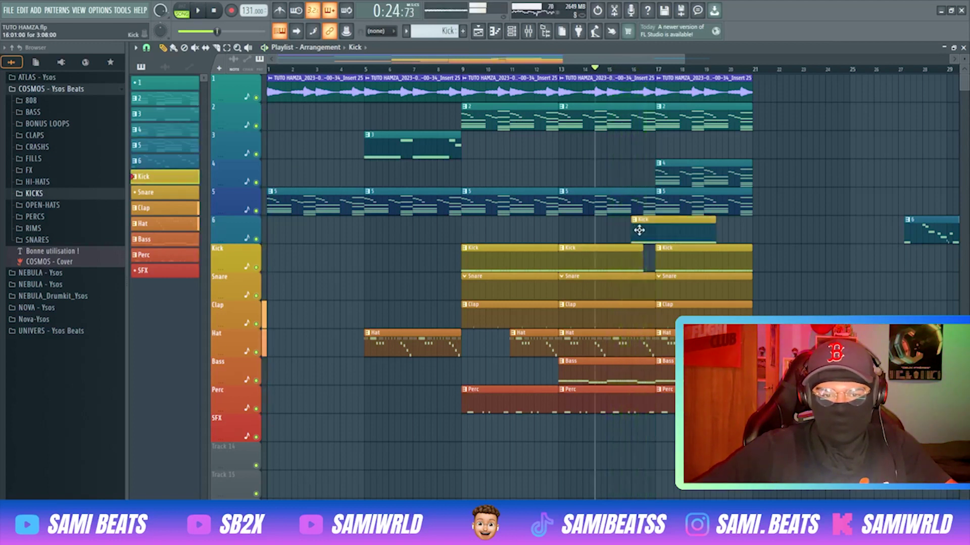
pyautogui.click(633, 219)
pyautogui.click(649, 237)
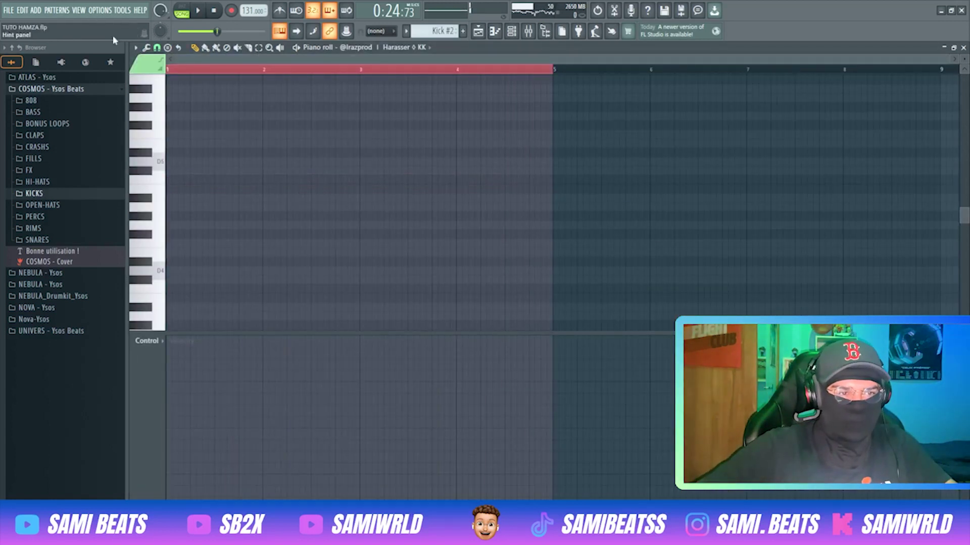
pyautogui.moveTo(170, 180); pyautogui.dragTo(121, 179)
# Place two Kick #2 clips back to back on track 6 in the kick gap before bar 17, and play the transition.
pyautogui.press('F5')
pyautogui.press('space')
pyautogui.moveTo(663, 231); pyautogui.dragTo(635, 225)
pyautogui.click(653, 237)
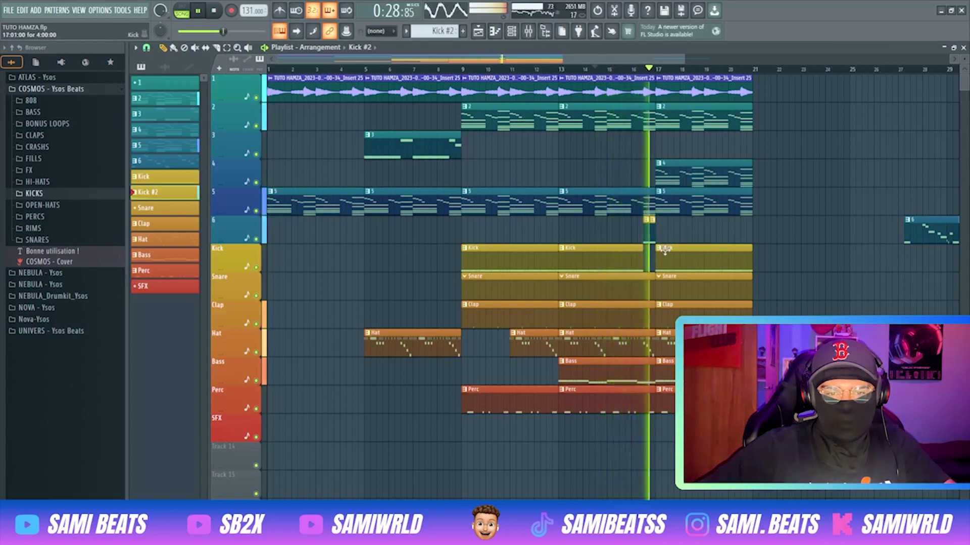
pyautogui.press('space')
# Move the second Kick #2 note one step earlier to step 2, and play the kick break before bar 17.
pyautogui.doubleClick(646, 236)
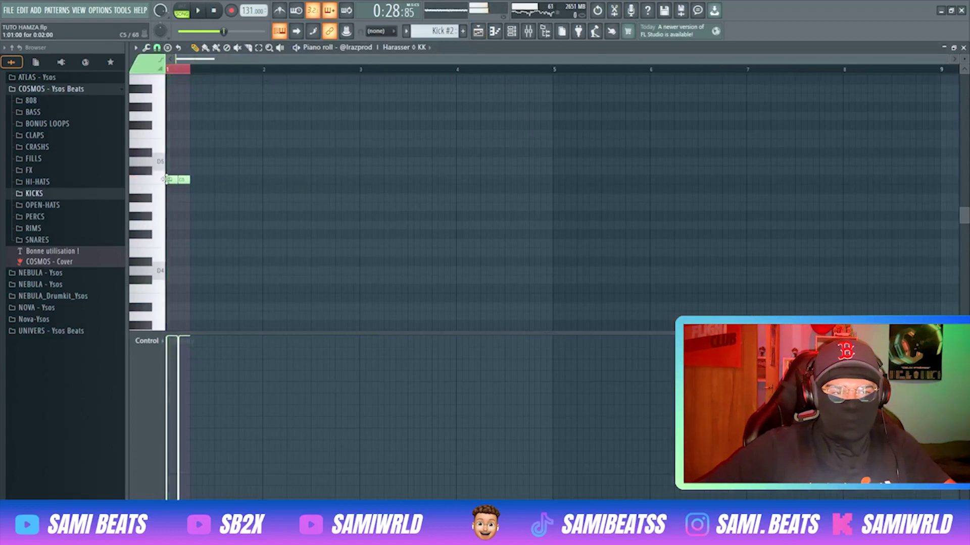
pyautogui.press('space')
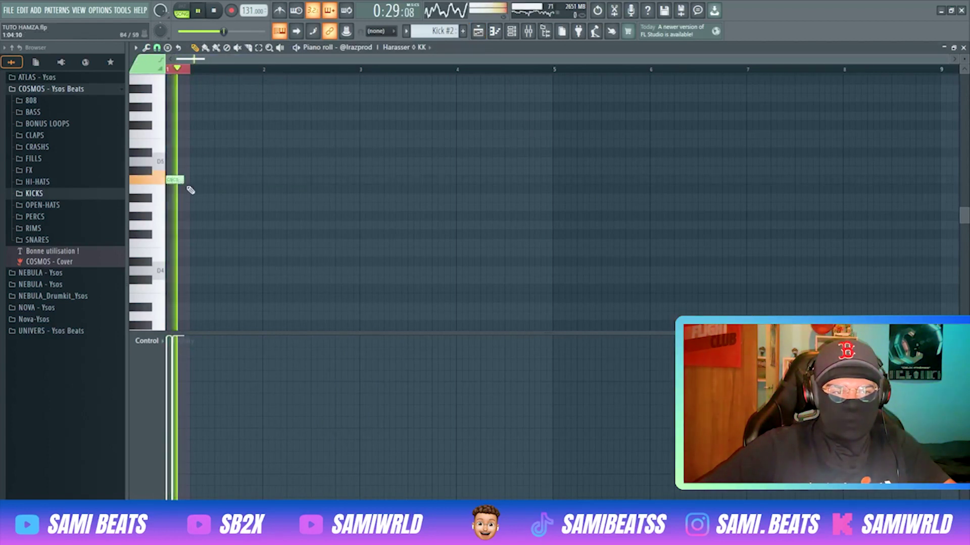
pyautogui.hotkey('alt', 'l')
pyautogui.press('Return')
pyautogui.press('Escape')
pyautogui.press('space')
pyautogui.press('space')
pyautogui.click(639, 76)
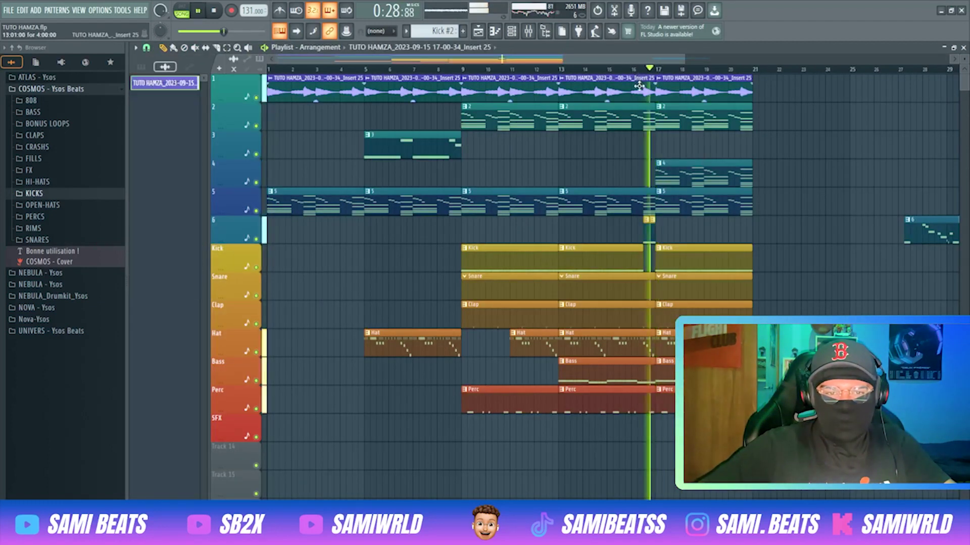
pyautogui.doubleClick(649, 240)
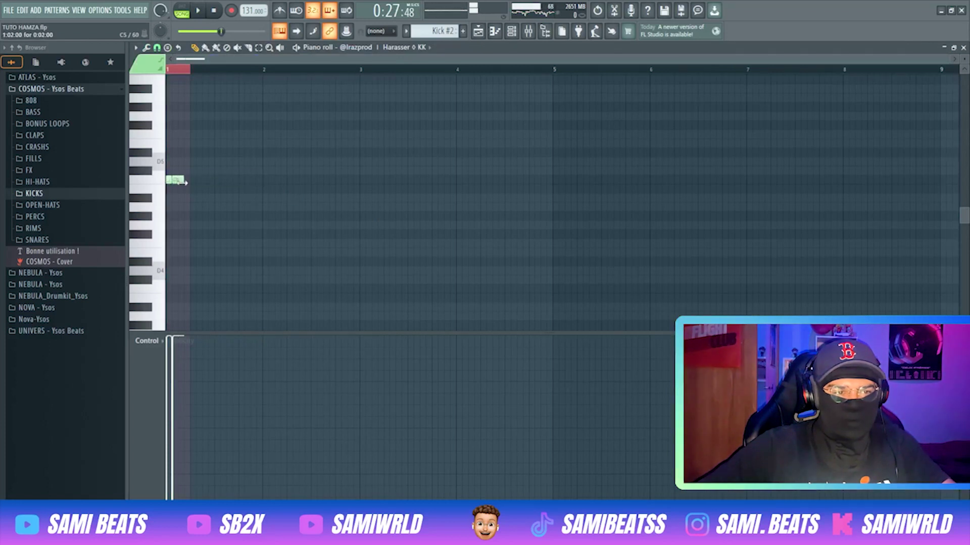
pyautogui.press('F5')
# Make the Bass clip at bar 13 a unique pattern, adjust its final C#5 notes, and play the transition.
pyautogui.rightClick(566, 367)
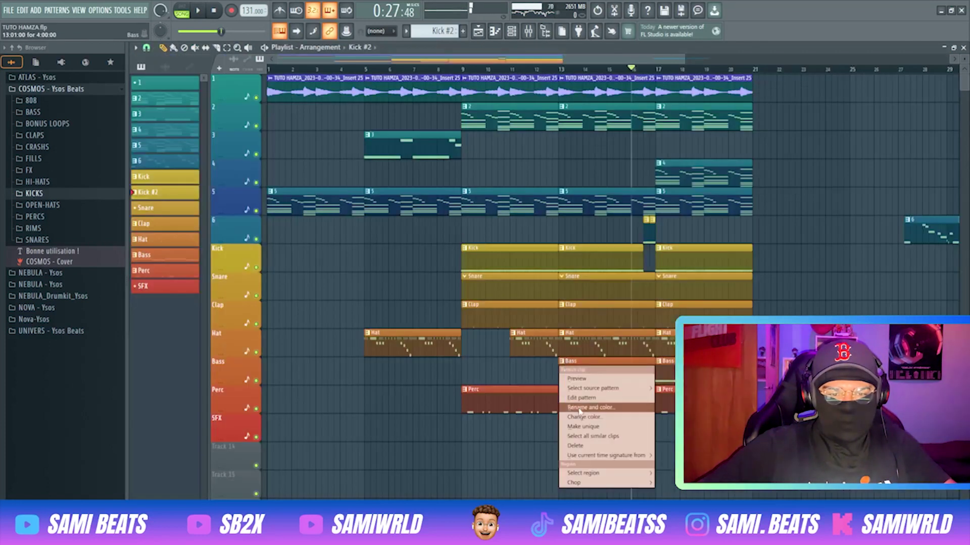
pyautogui.click(586, 428)
pyautogui.doubleClick(594, 376)
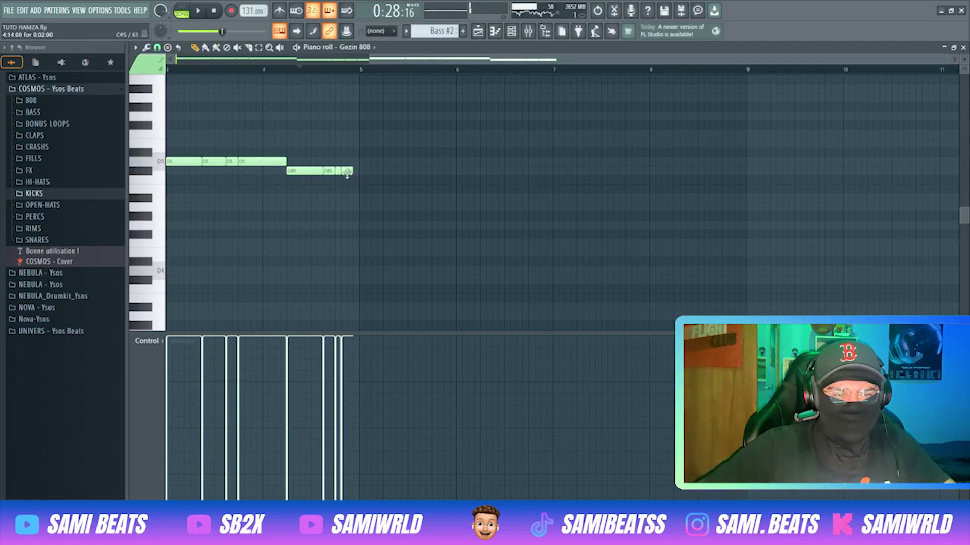
pyautogui.press('Escape')
pyautogui.press('space')
pyautogui.press('space')
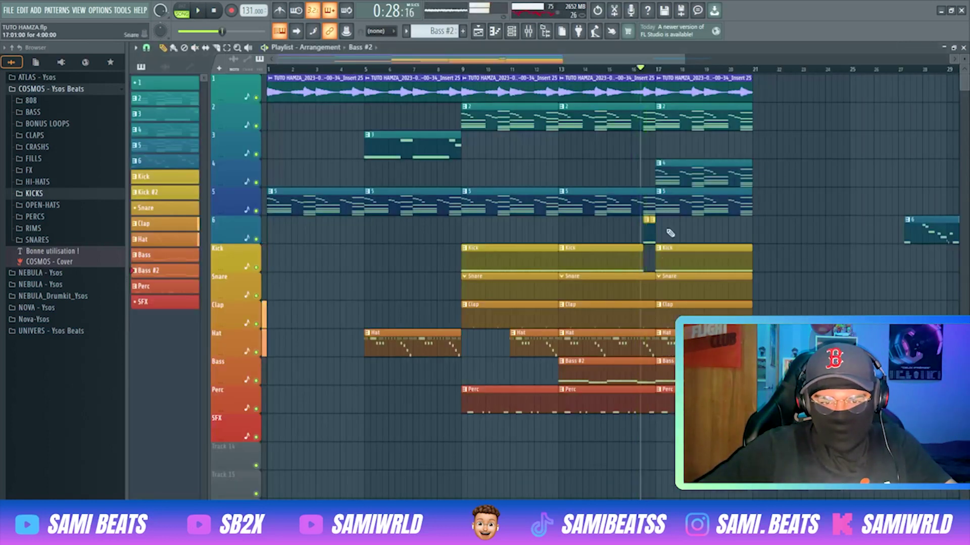
# In Bass #2's fourth bar, add a C#5 note at step 10 and lengthen it and the step 14 note to three steps.
pyautogui.click(638, 75)
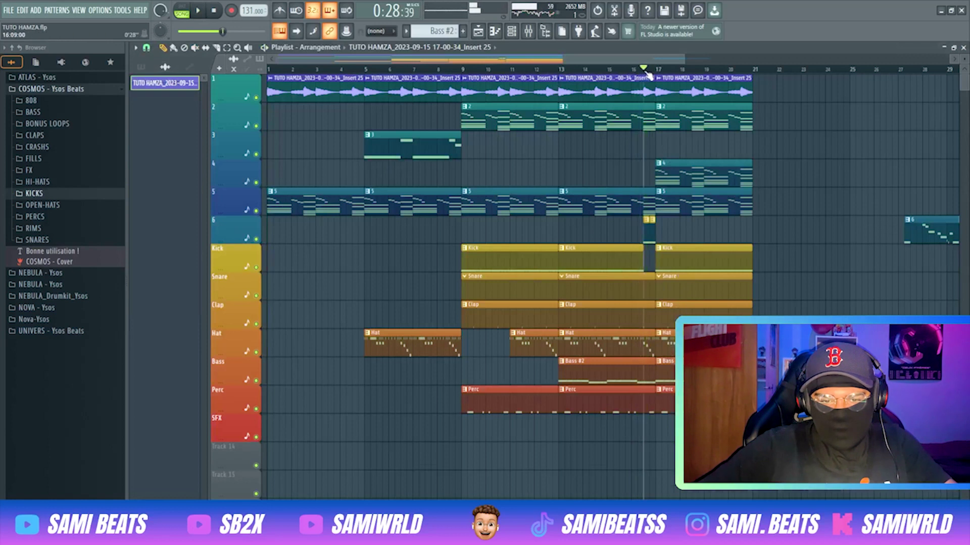
pyautogui.moveTo(320, 170); pyautogui.dragTo(314, 171)
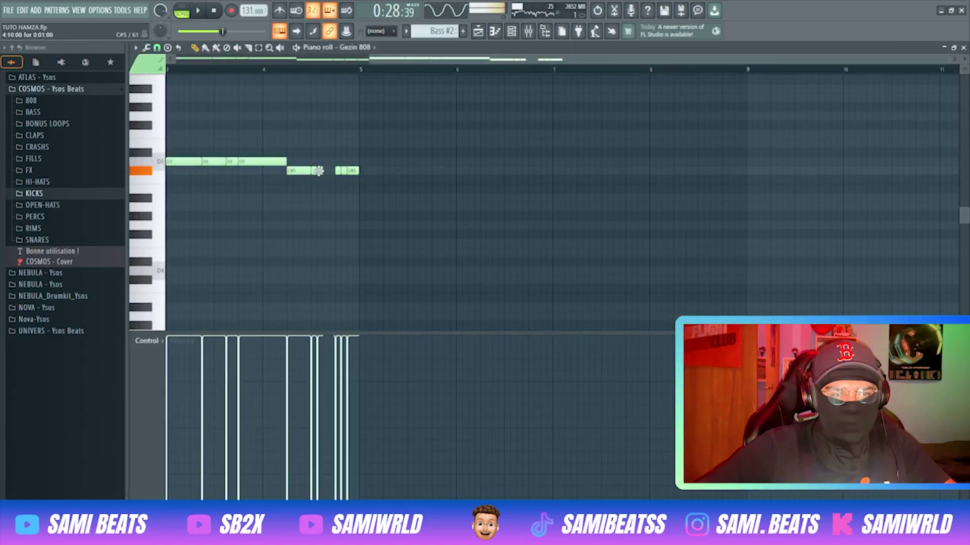
pyautogui.moveTo(322, 171); pyautogui.dragTo(334, 171)
pyautogui.rightClick(344, 171)
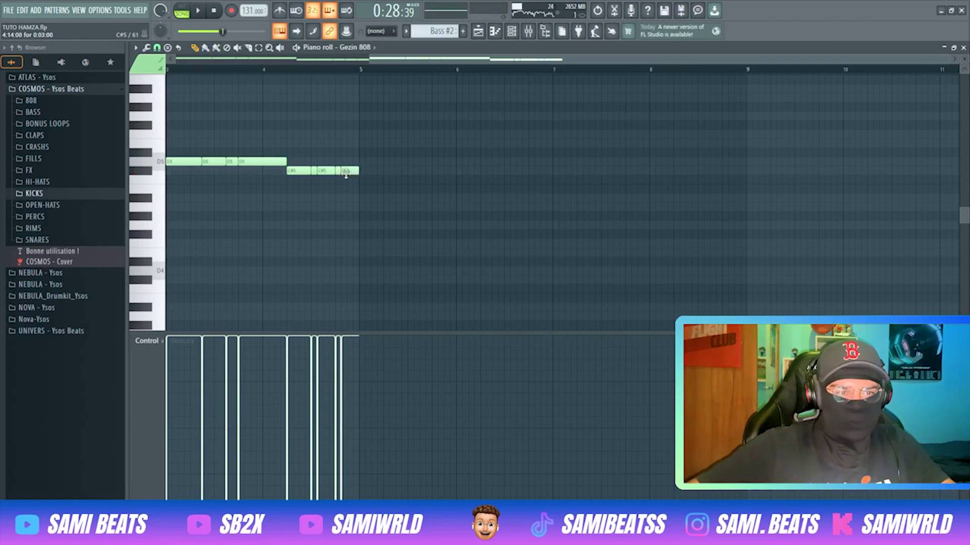
# Trim the audio, pattern 2 and pattern 5 clips at bar 13 to end halfway through bar 16, and play the break.
pyautogui.press('space')
pyautogui.press('F5')
pyautogui.press('space')
pyautogui.press('space')
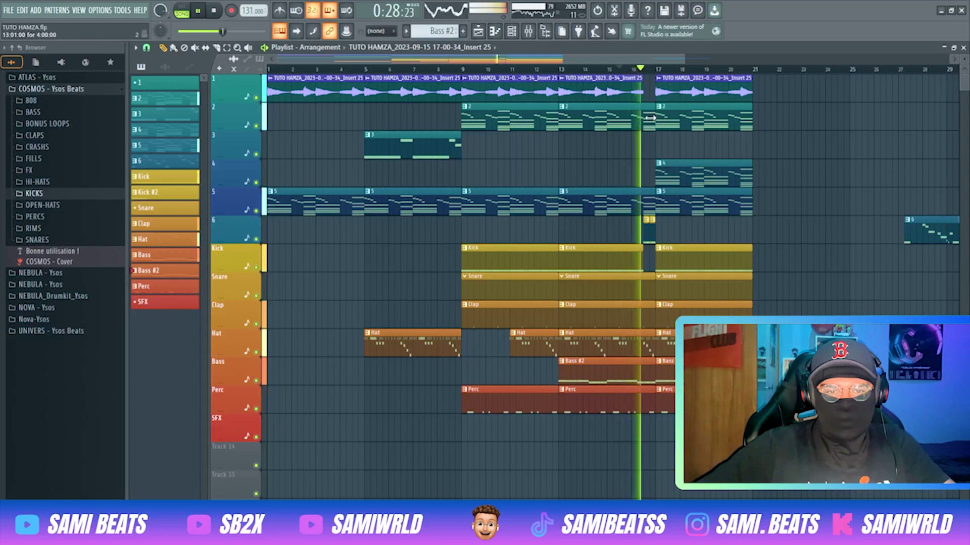
pyautogui.press('space')
pyautogui.press('space')
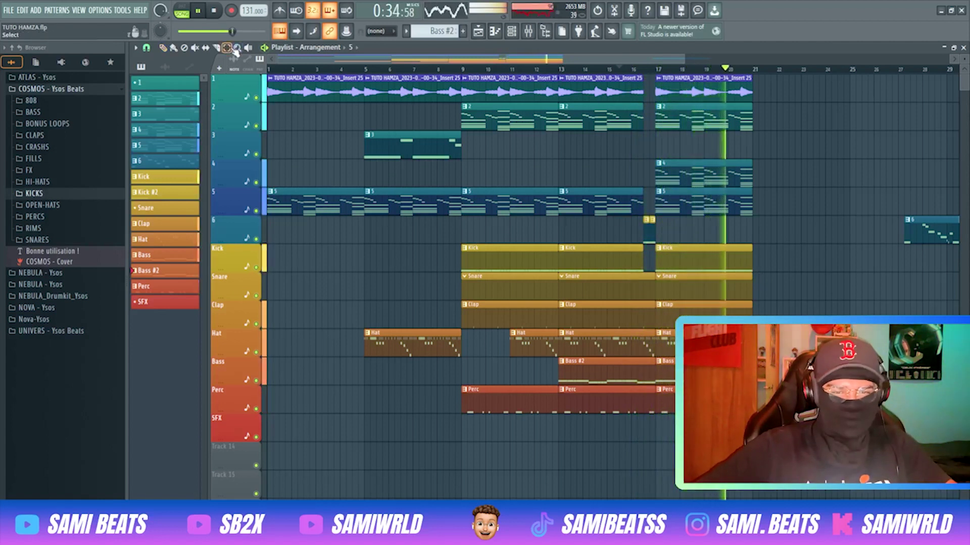
# Duplicate all clips of the bar 17 section so the copies start at bar 21.
pyautogui.moveTo(760, 70); pyautogui.dragTo(685, 72)
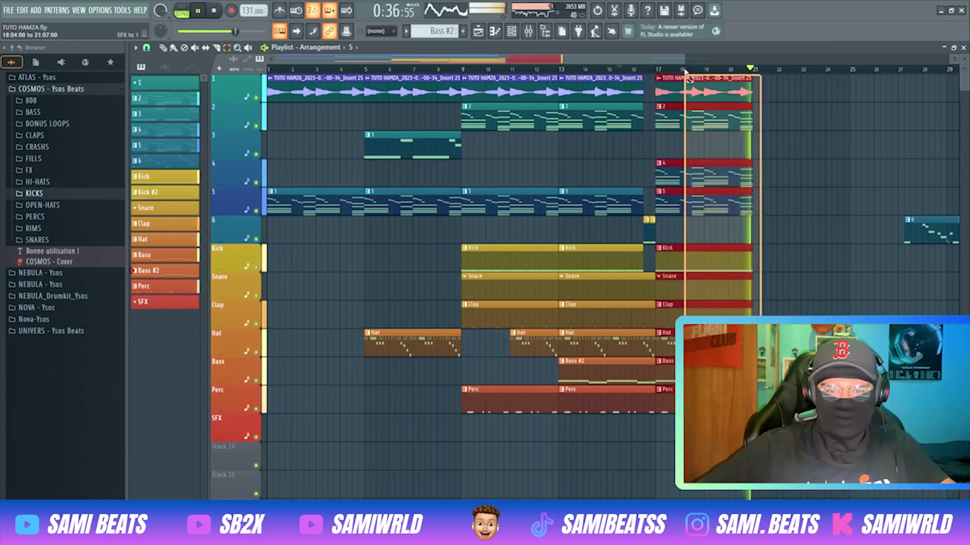
pyautogui.hotkey('ctrl', 'b')
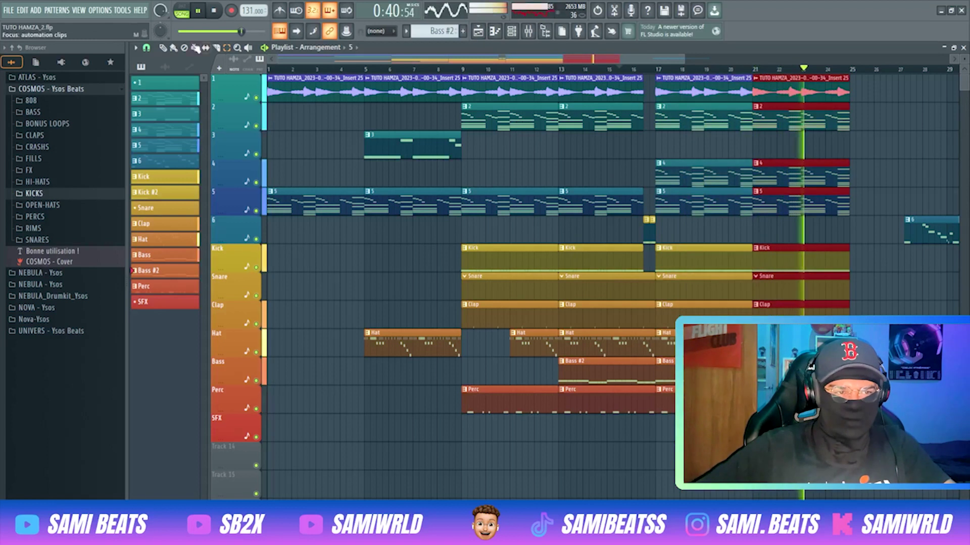
pyautogui.moveTo(606, 61); pyautogui.dragTo(638, 61)
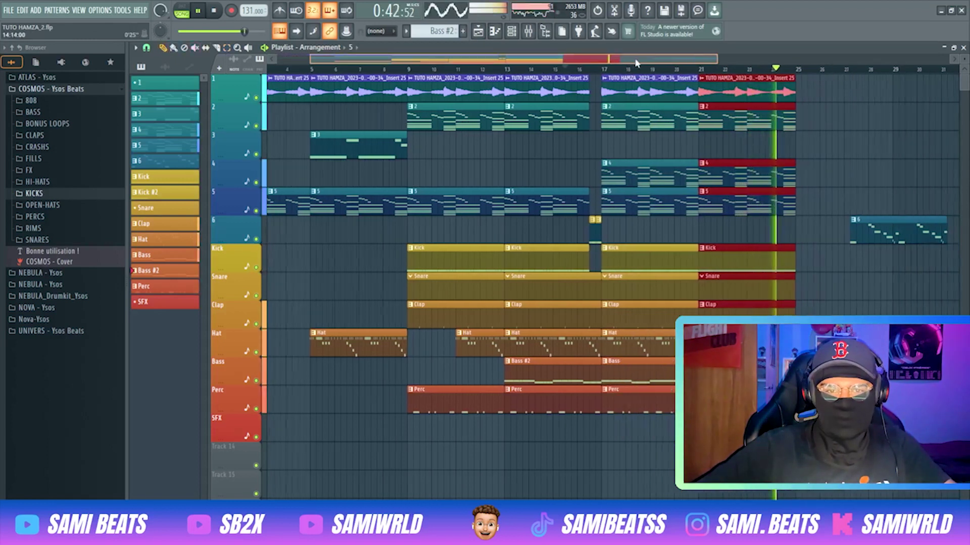
# Play the transition into bar 21 and make the copied Hat clip there start at bar 22.
pyautogui.click(685, 69)
pyautogui.doubleClick(676, 70)
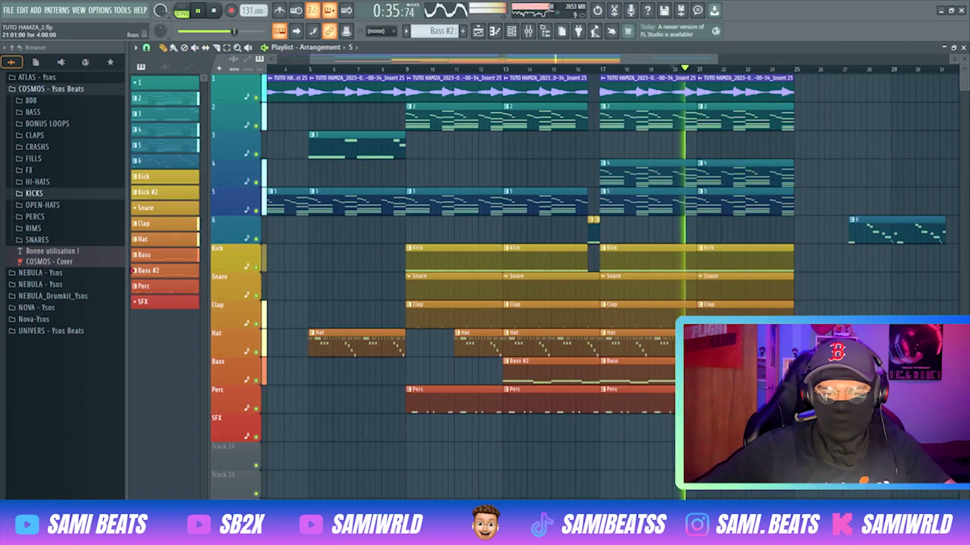
pyautogui.press('space')
pyautogui.press('space')
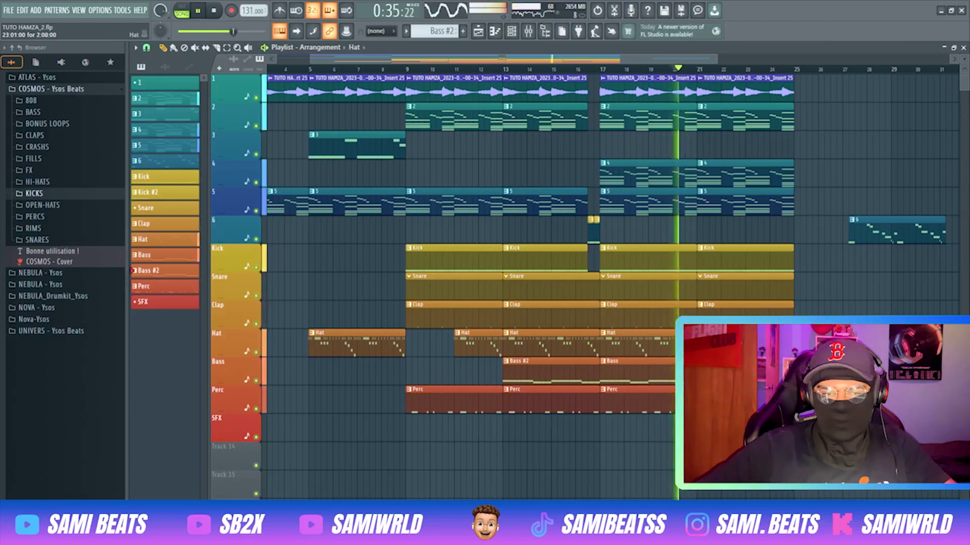
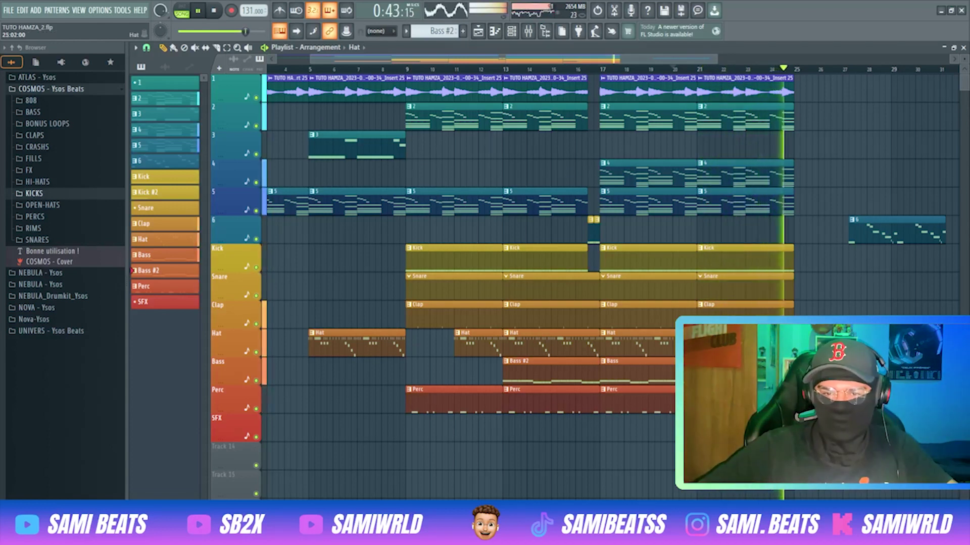
# Stop playback, move the pattern 6 clip to about bar 30, and place a pattern 3 clip at bar 25.
pyautogui.moveTo(877, 233); pyautogui.dragTo(866, 233)
pyautogui.press('space')
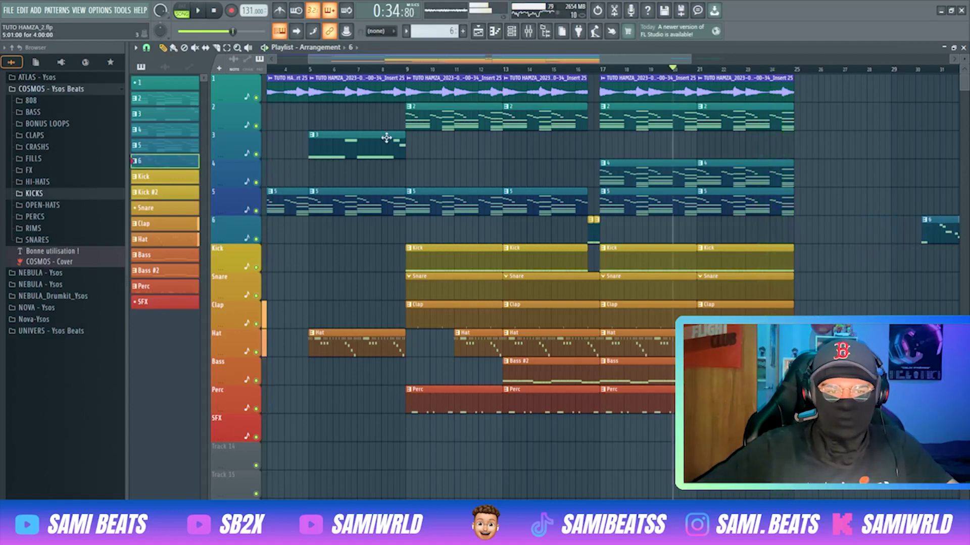
pyautogui.click(387, 138)
pyautogui.doubleClick(803, 149)
pyautogui.press('Escape')
# Duplicate the audio, pattern 2, pattern 4 and pattern 5 clips from bar 21 to bar 25.
pyautogui.moveTo(827, 111); pyautogui.dragTo(761, 76)
pyautogui.hotkey('ctrl', 'b')
pyautogui.moveTo(818, 225); pyautogui.dragTo(760, 161)
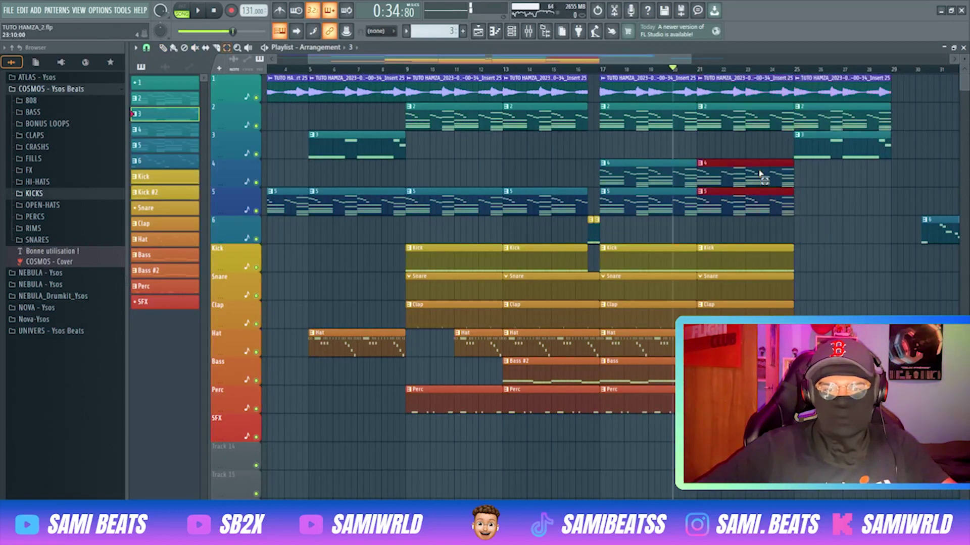
pyautogui.hotkey('ctrl', 'b')
# Repeat the audio and pattern 2, 3, 4 and 5 clips at bar 29 while playing the arrangement.
pyautogui.moveTo(886, 171); pyautogui.dragTo(885, 171)
pyautogui.hotkey('ctrl', 'b')
pyautogui.moveTo(817, 121); pyautogui.dragTo(778, 81)
pyautogui.hotkey('ctrl', 'b')
pyautogui.press('space')
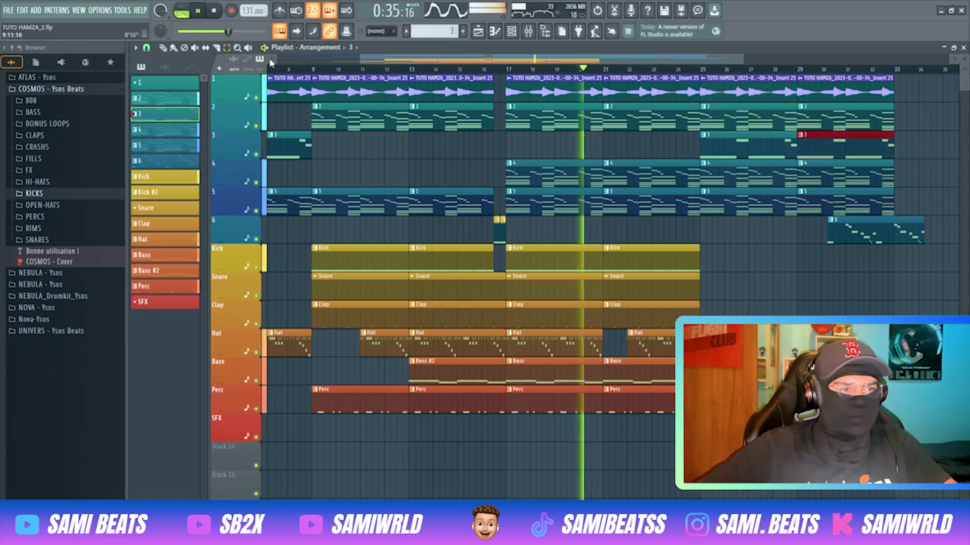
pyautogui.click(851, 121)
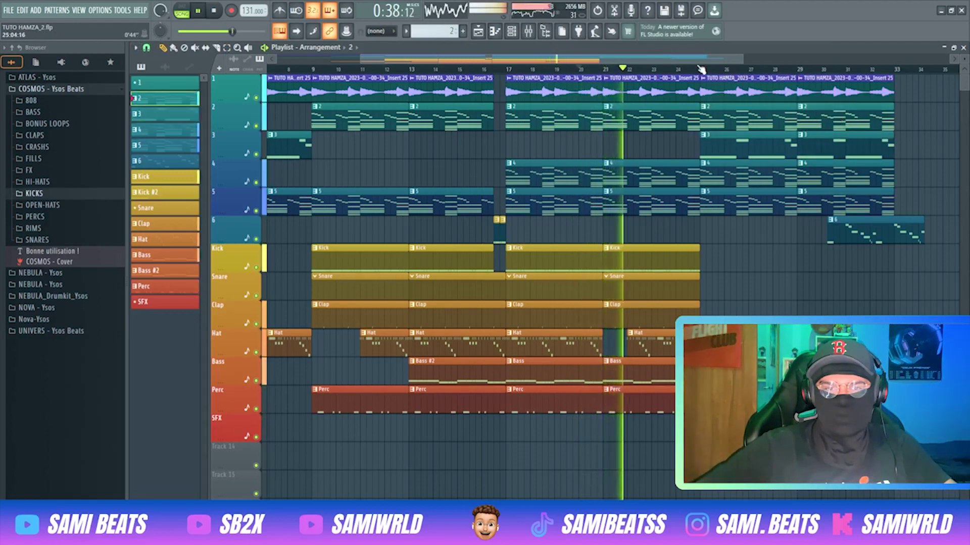
# Play from bar 25 and delete the pattern 4 and pattern 5 clips at bars 25 and 29.
pyautogui.click(699, 71)
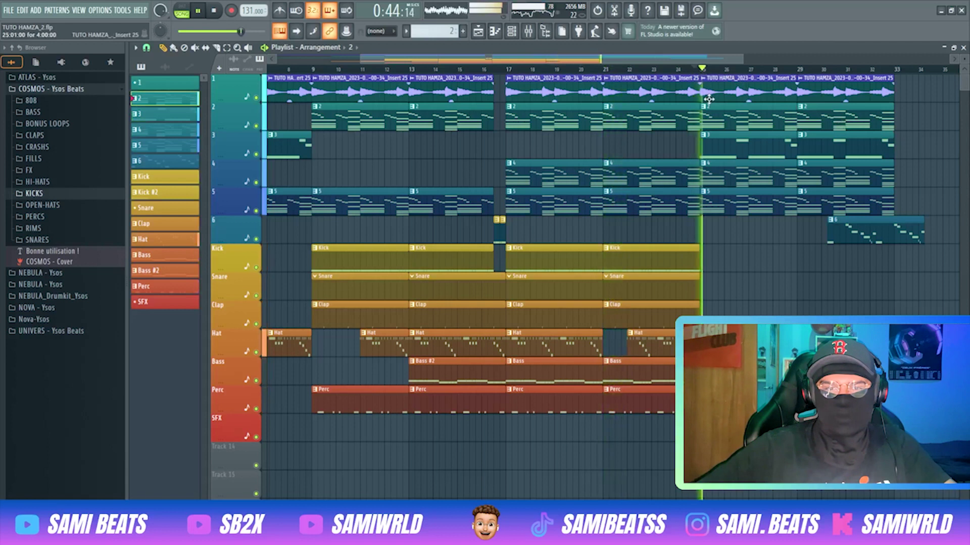
pyautogui.rightClick(727, 185)
pyautogui.rightClick(743, 203)
pyautogui.rightClick(821, 182)
pyautogui.rightClick(818, 201)
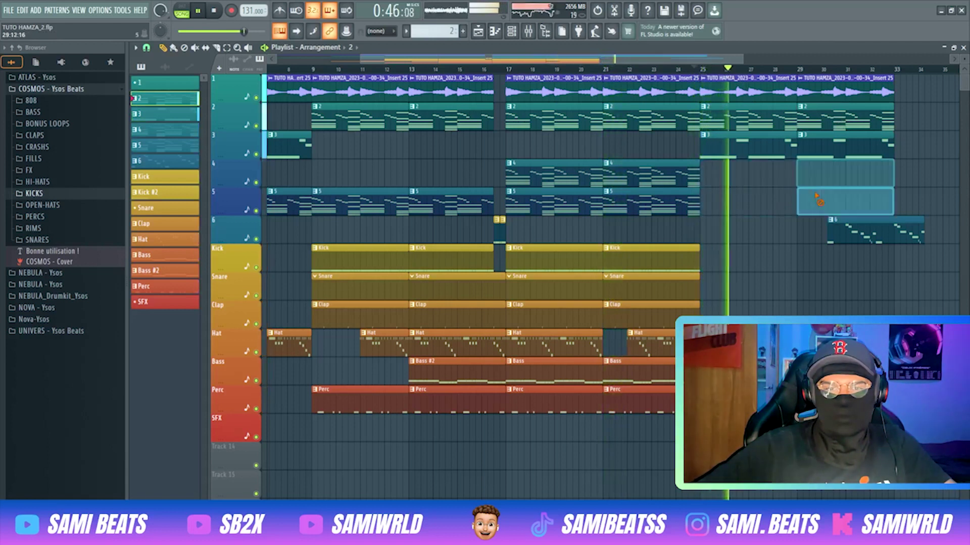
pyautogui.click(695, 70)
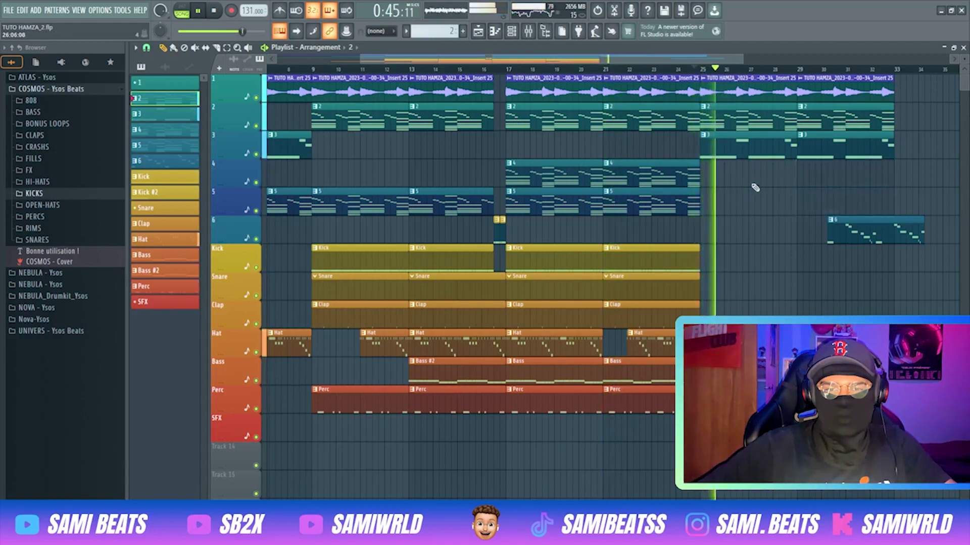
# Move the pattern 6 clip to start at bar 33 and stop playback.
pyautogui.moveTo(875, 224); pyautogui.dragTo(941, 224)
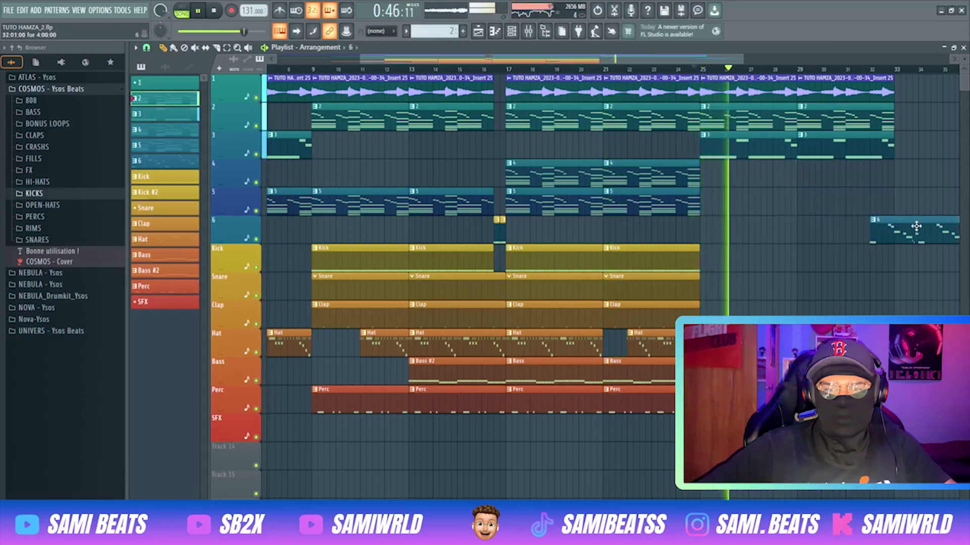
pyautogui.click(664, 195)
pyautogui.press('space')
# Try removing the pattern 2 clips at bars 25 and 29.
pyautogui.rightClick(742, 120)
pyautogui.rightClick(804, 117)
pyautogui.hotkey('ctrl', 'z')
# Solo playlist tracks 5 and 4 in turn to hear their melodies, and restore all tracks.
pyautogui.rightClick(256, 210)
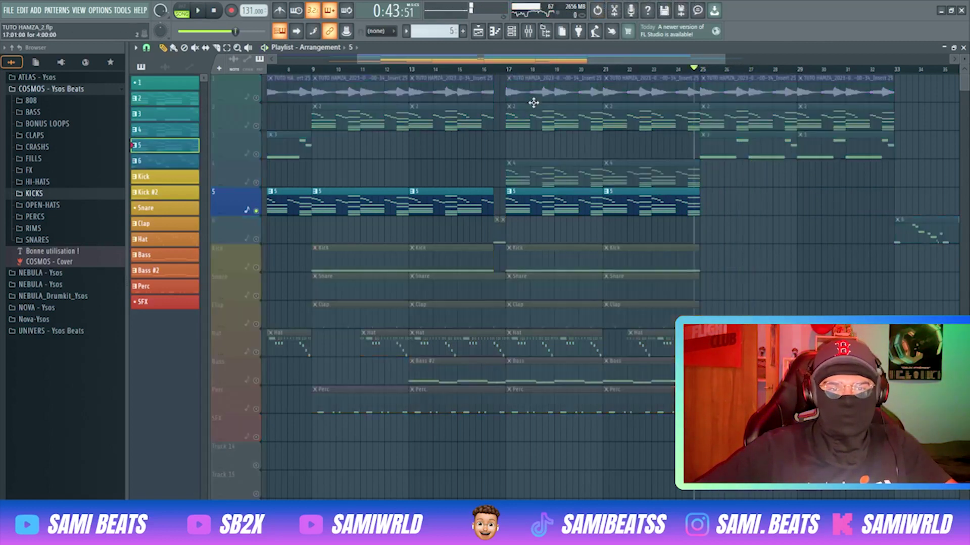
pyautogui.rightClick(256, 182)
pyautogui.press('space')
pyautogui.rightClick(257, 184)
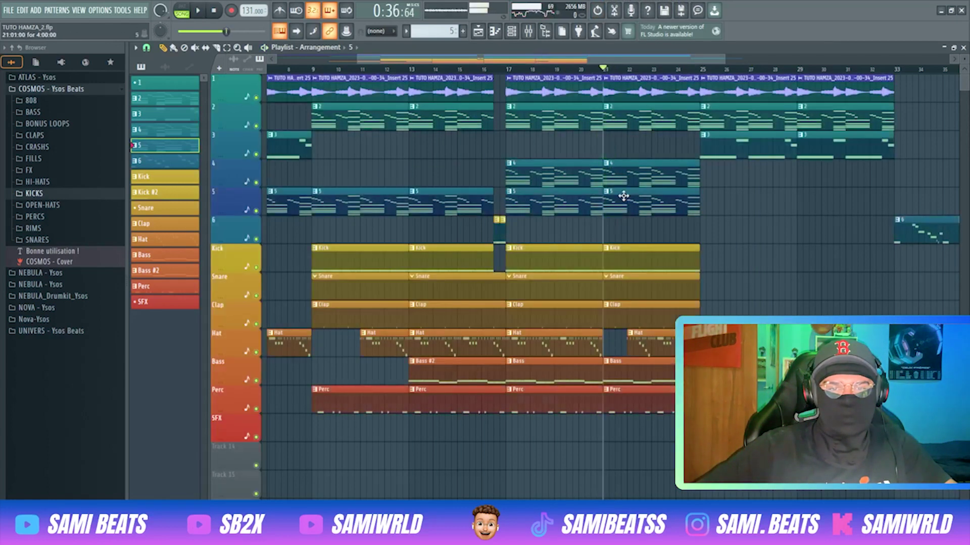
# Place pattern 5 clips on track 5 at bars 25 and 29 and play from bar 21.
pyautogui.click(719, 208)
pyautogui.press('space')
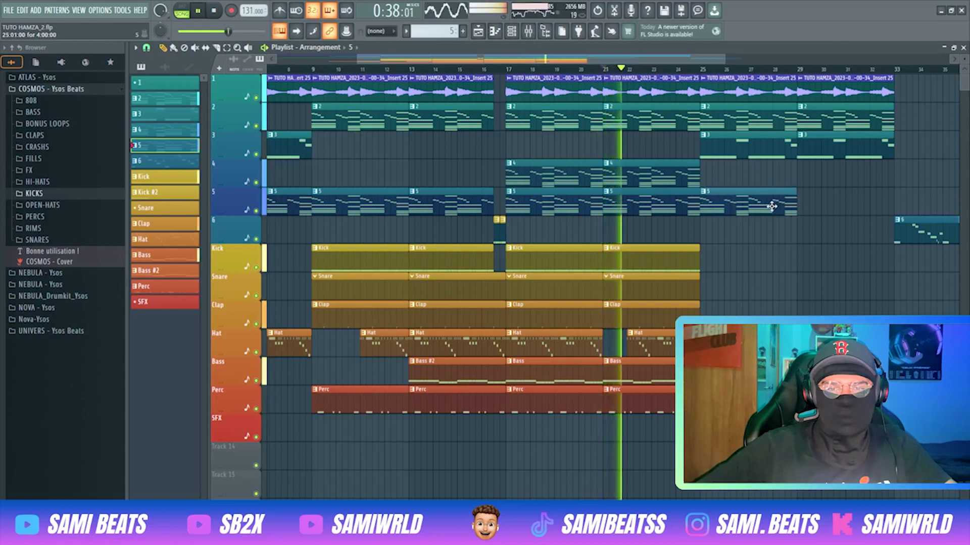
pyautogui.click(814, 205)
# Add Clap and Perc clips at bars 25 and 29, plus a Hat clip at bar 29.
pyautogui.click(670, 342)
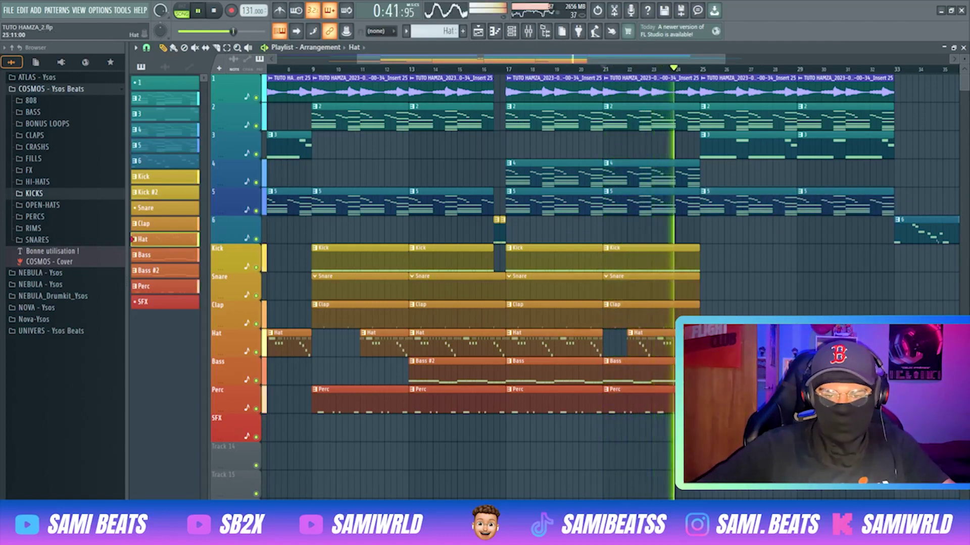
pyautogui.click(634, 325)
pyautogui.click(722, 316)
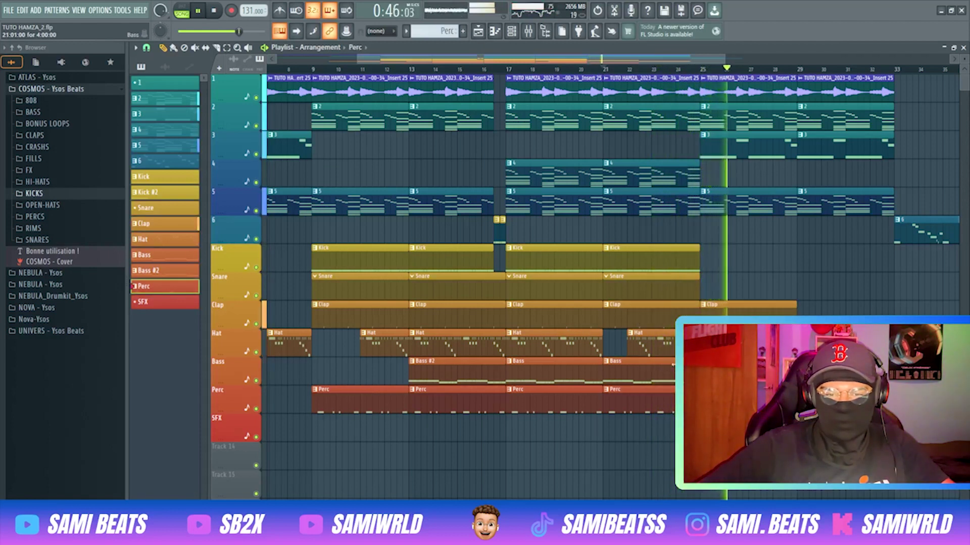
pyautogui.click(805, 322)
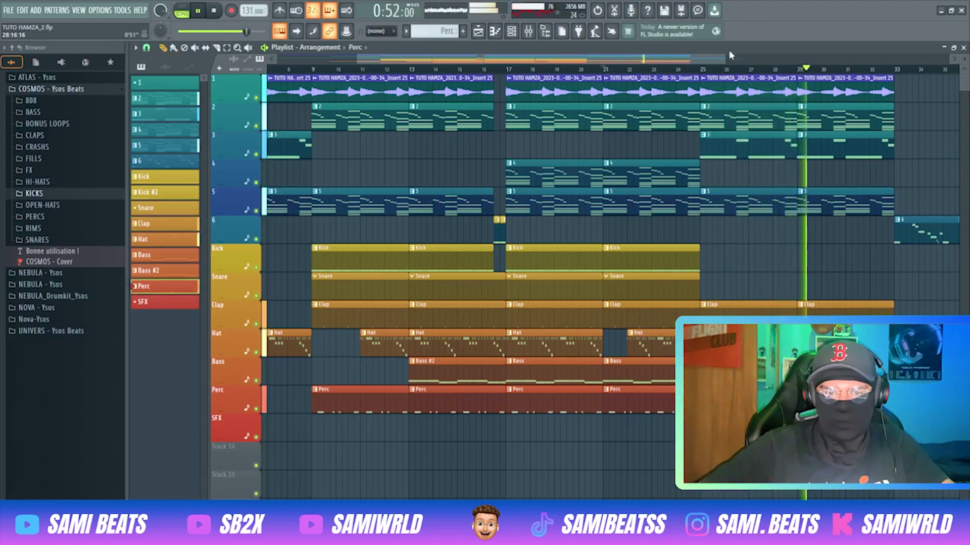
# Duplicate the audio, pattern 2, 3 and 5 clips from bar 29 to bar 33, and delete the pattern 3 copy.
pyautogui.moveTo(724, 60); pyautogui.dragTo(851, 76)
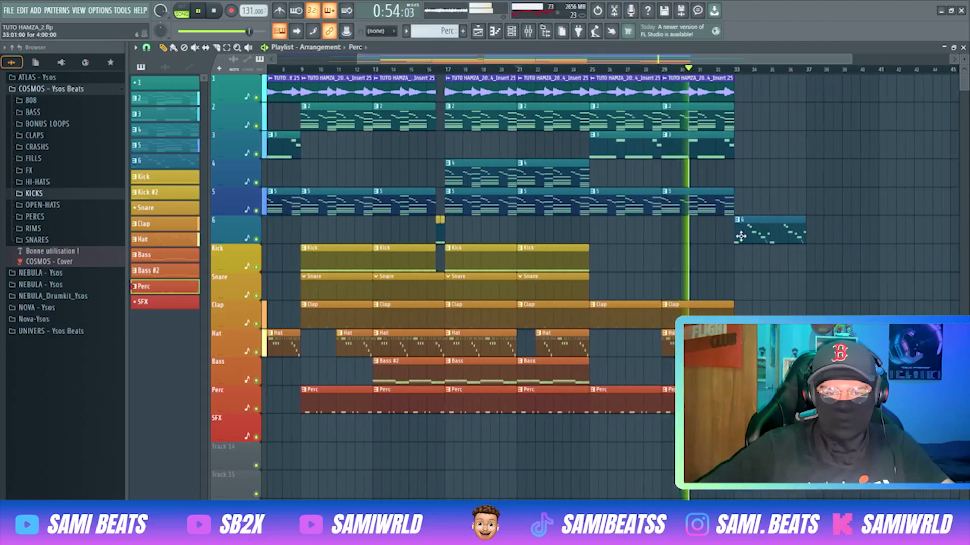
pyautogui.moveTo(698, 227); pyautogui.dragTo(696, 76)
pyautogui.hotkey('ctrl', 'b')
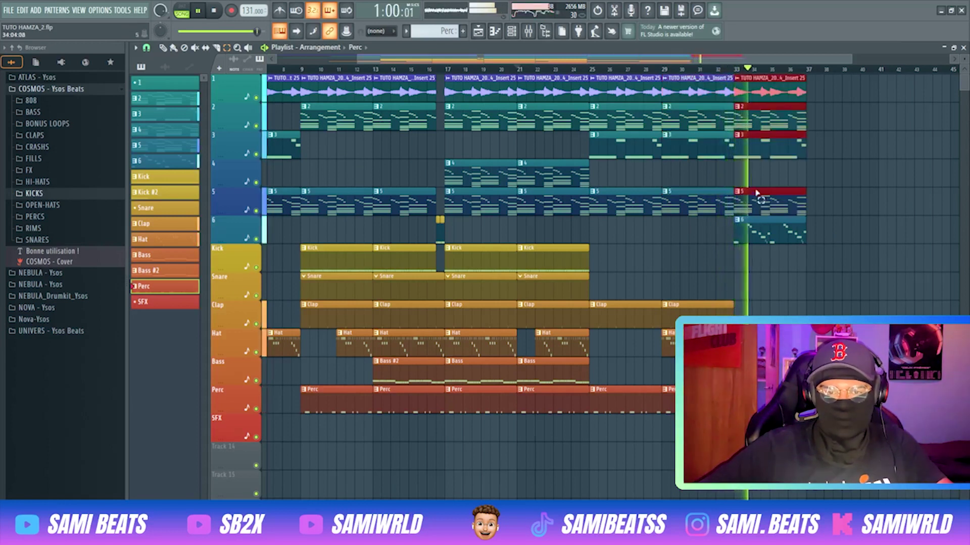
pyautogui.moveTo(818, 171); pyautogui.dragTo(783, 147)
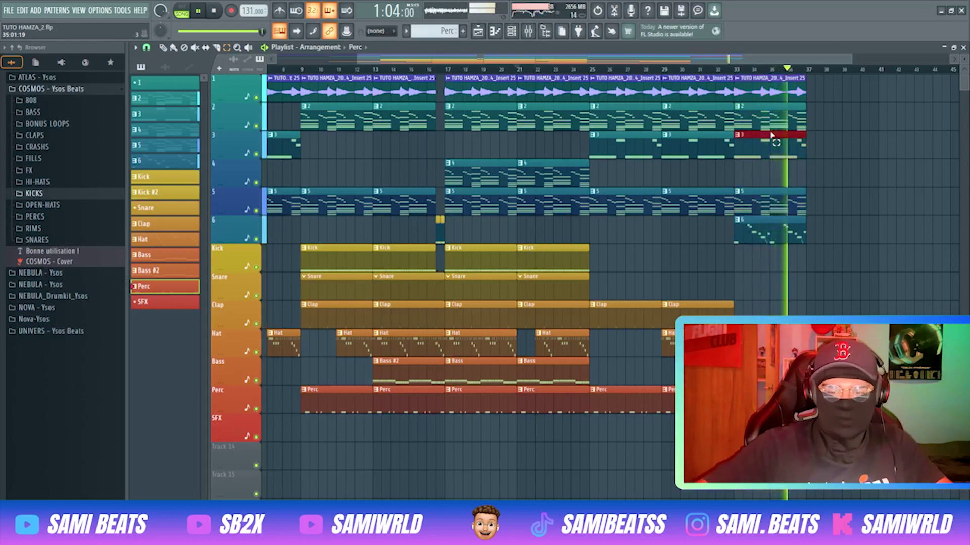
pyautogui.press('Delete')
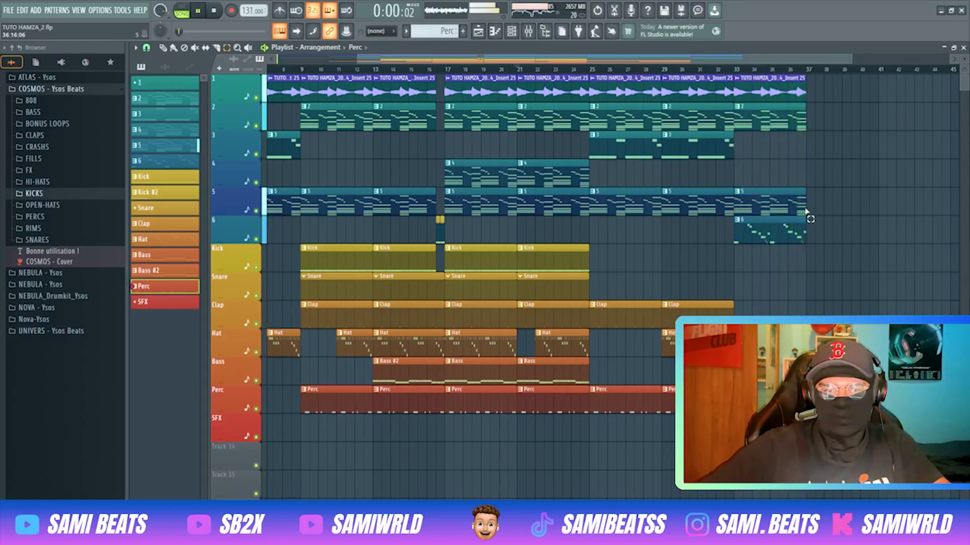
# Duplicate the bar 33 melody clips to bar 37, and add Kick and Clap clips at bars 33 and 37.
pyautogui.press('space')
pyautogui.moveTo(818, 240); pyautogui.dragTo(736, 74)
pyautogui.hotkey('ctrl', 'b')
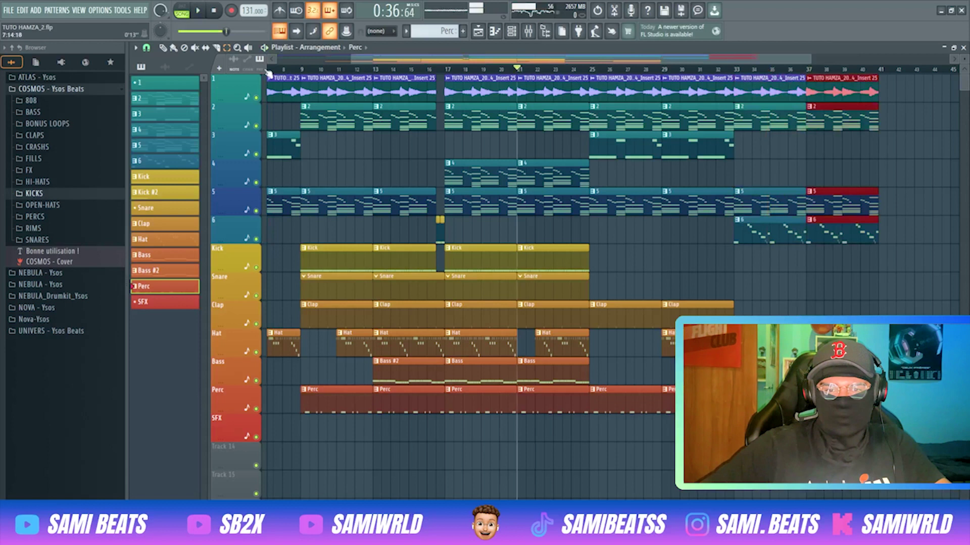
pyautogui.click(564, 256)
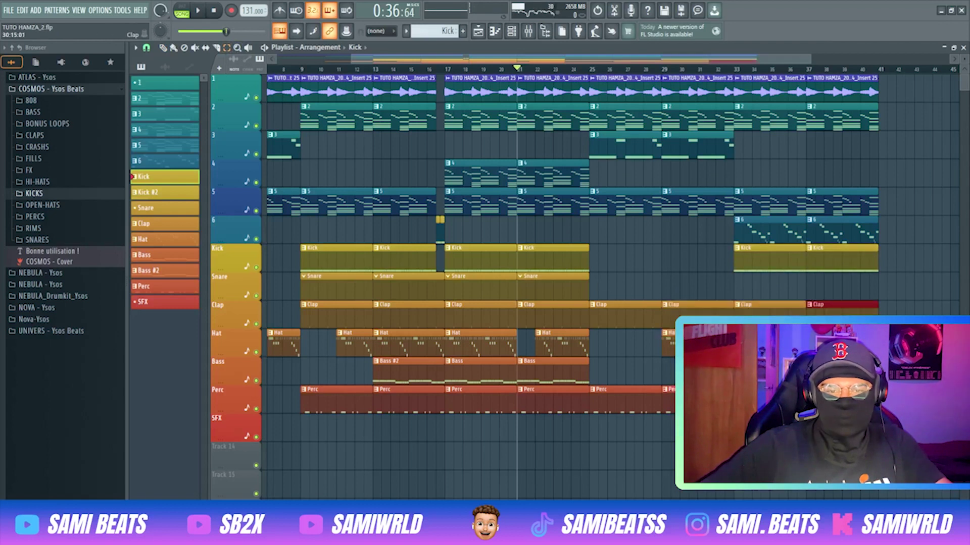
# Repeat the bar 21 Bass clip toward the end of the arrangement and delete the copies from bar 25 up to bar 33.
pyautogui.moveTo(622, 374); pyautogui.dragTo(565, 375)
pyautogui.hotkey('ctrl', 'b')
pyautogui.hotkey('ctrl', 'b')
pyautogui.hotkey('ctrl', 'b')
pyautogui.hotkey('ctrl', 'b')
pyautogui.hotkey('ctrl', 'b')
pyautogui.moveTo(619, 374); pyautogui.dragTo(682, 374)
pyautogui.press('Delete')
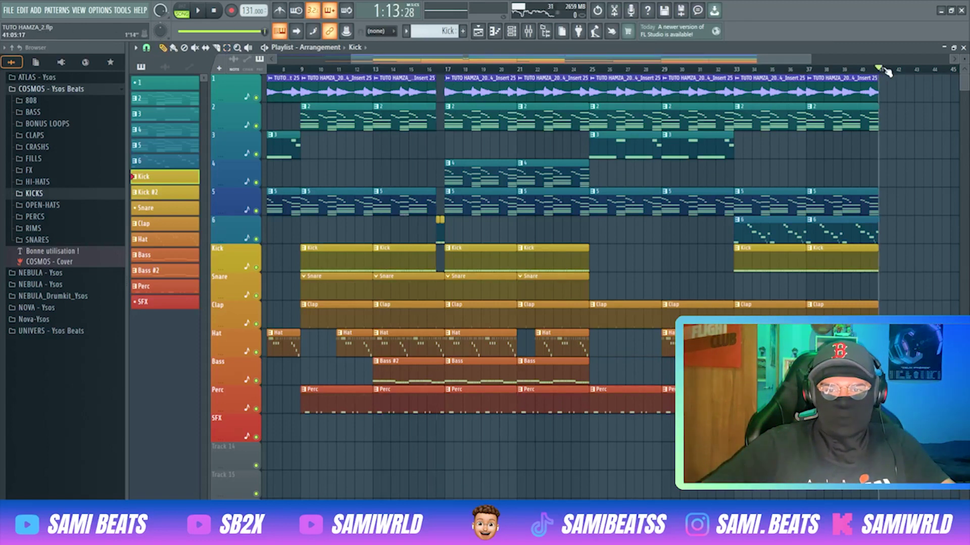
# Select all playlist clips and create an automation clip for the Bus Mélo mixer track's volume.
pyautogui.hotkey('ctrl', 'a')
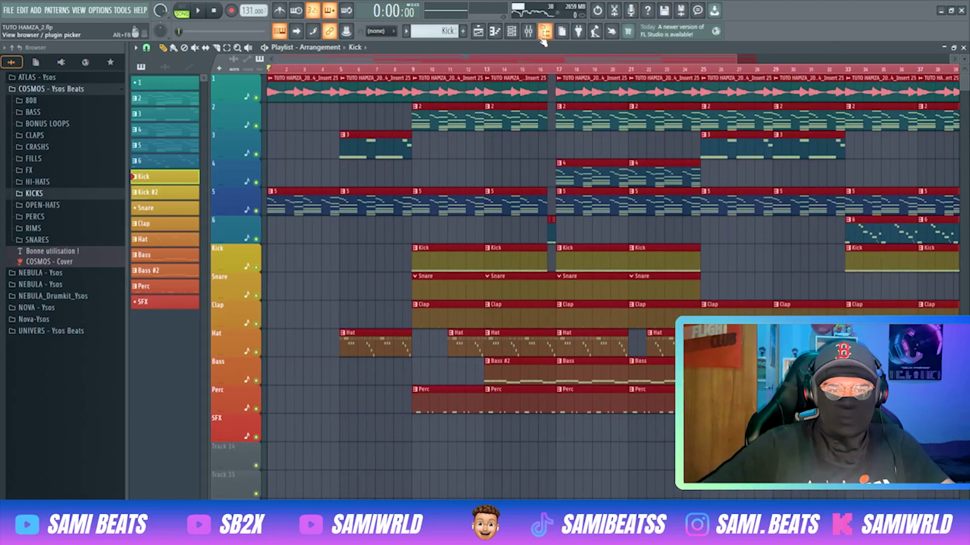
pyautogui.press('F9')
pyautogui.rightClick(197, 299)
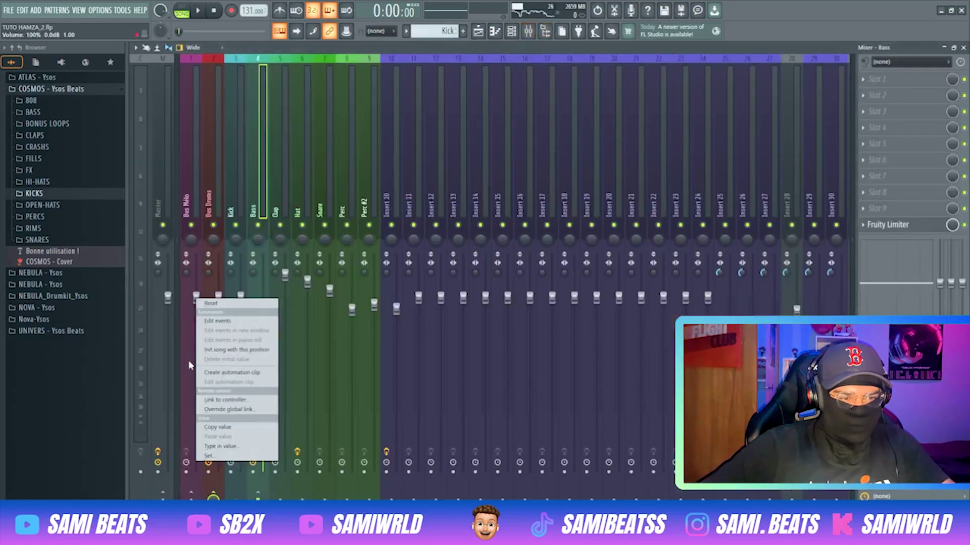
pyautogui.click(206, 374)
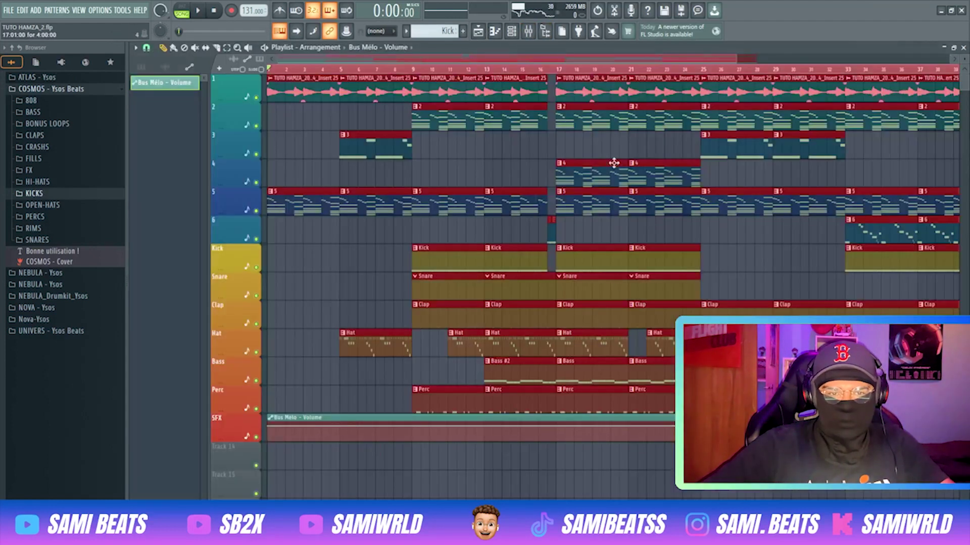
# Shape the Bus Mélo volume automation to drop to its minimum from halfway through bar 16 until bar 17.
pyautogui.click(539, 70)
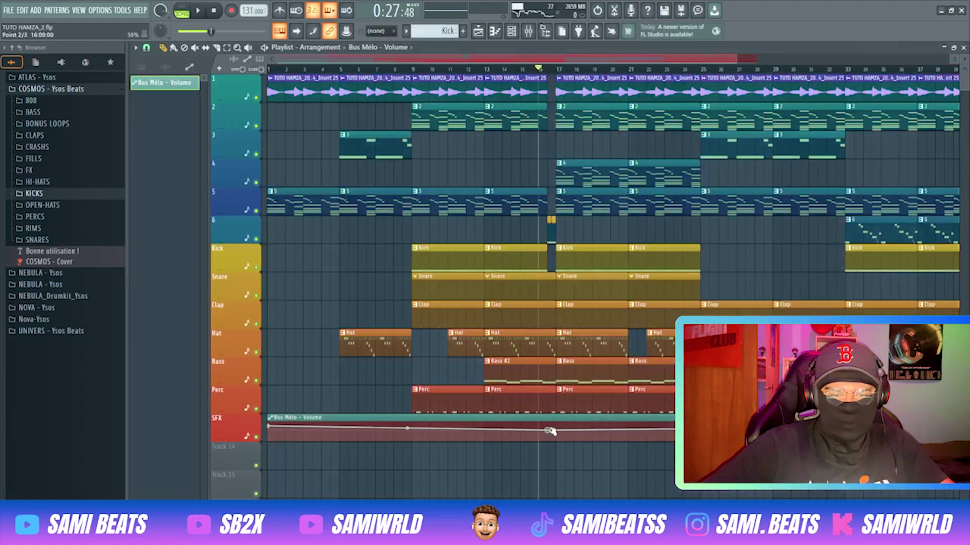
pyautogui.moveTo(551, 428); pyautogui.dragTo(556, 440)
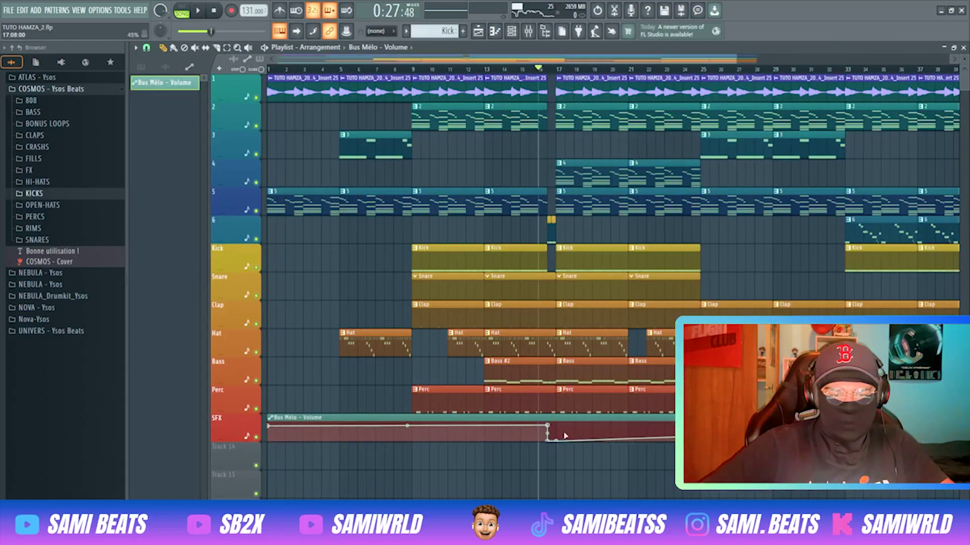
pyautogui.click(556, 425)
# Copy the automation's starting value onto the upper points on both sides of the volume dip before bar 17.
pyautogui.rightClick(271, 427)
pyautogui.click(295, 488)
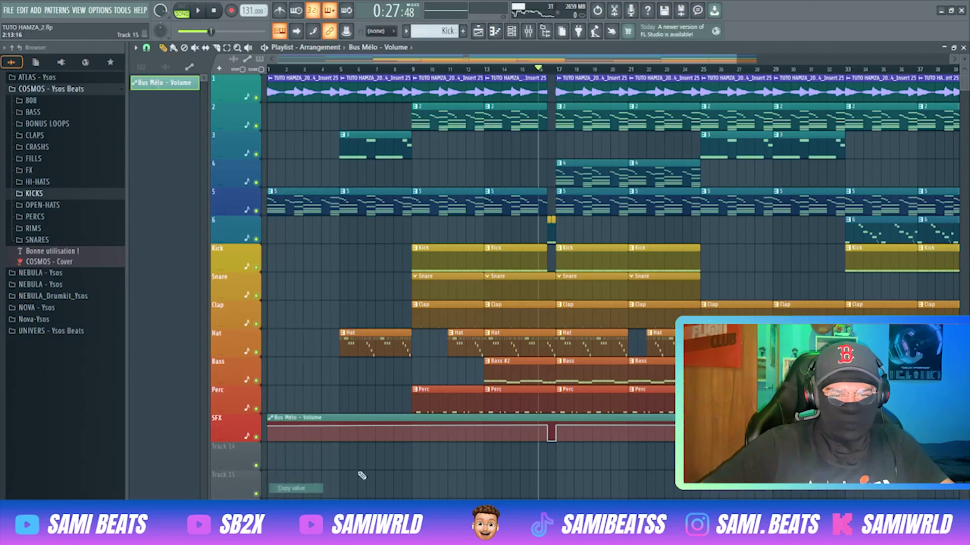
pyautogui.rightClick(547, 426)
pyautogui.click(573, 498)
pyautogui.rightClick(556, 426)
pyautogui.click(581, 498)
# Trim the Hat and Perc clips at bar 13 to end halfway through bar 16, and play the break.
pyautogui.press('space')
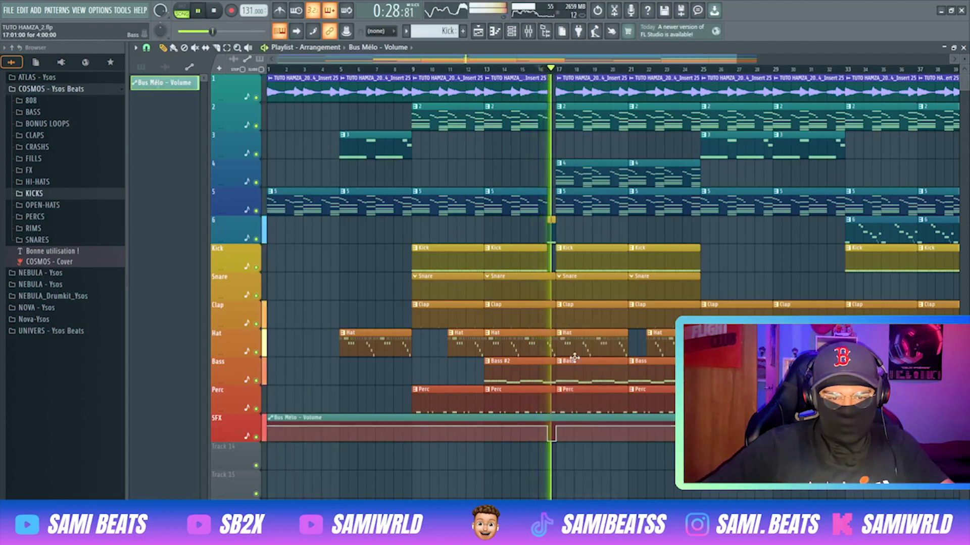
pyautogui.press('space')
pyautogui.moveTo(554, 352); pyautogui.dragTo(546, 352)
pyautogui.press('space')
pyautogui.moveTo(553, 393); pyautogui.dragTo(545, 392)
pyautogui.press('space')
pyautogui.press('space')
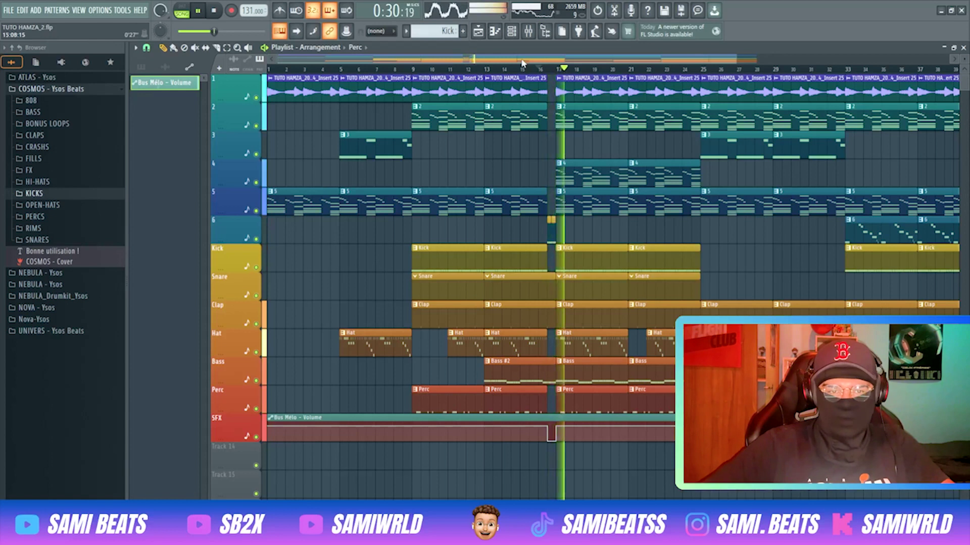
# Search the DRUMKIT library for "iraz" and open the IRAZ - SLASH [ULTRA] kit.
pyautogui.click(489, 68)
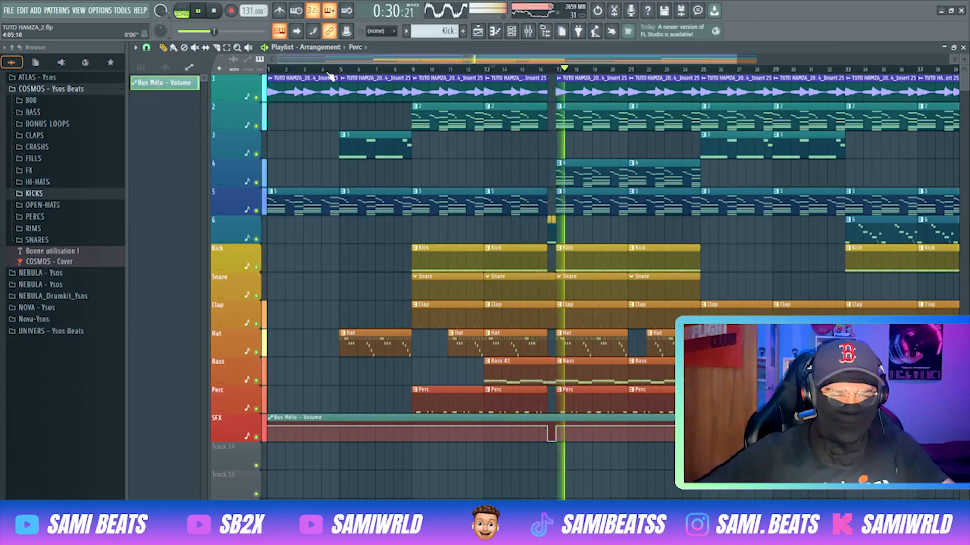
pyautogui.press('space')
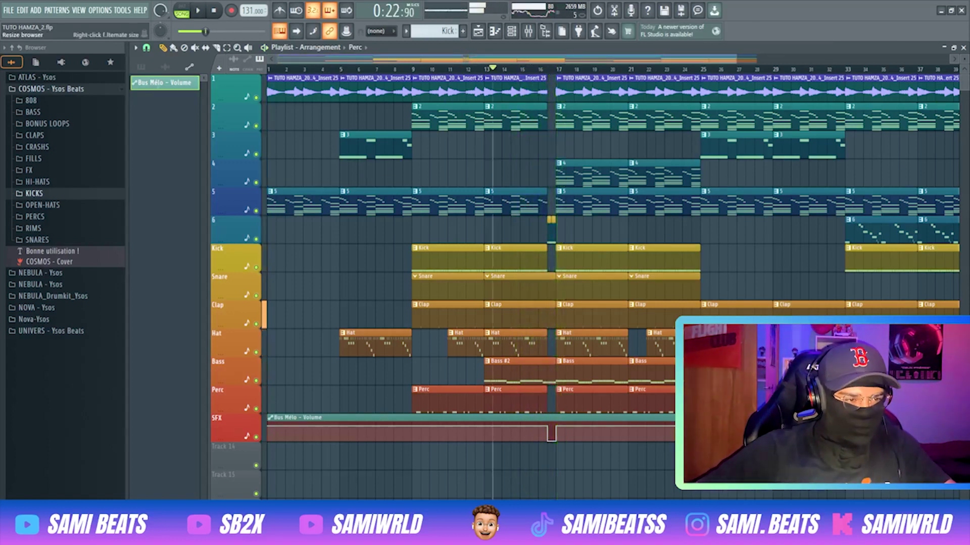
pyautogui.click(20, 48)
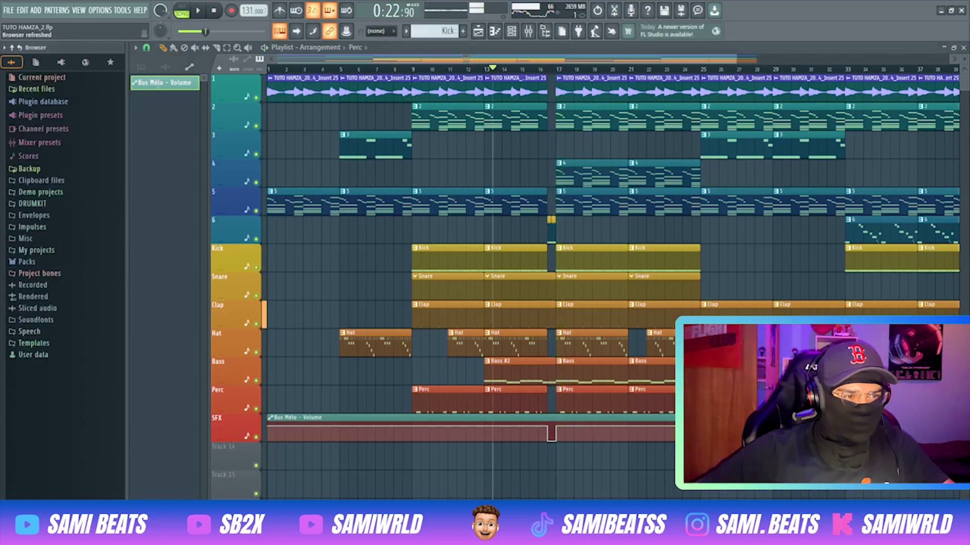
pyautogui.click(75, 204)
pyautogui.scroll(-4, 84, 349)
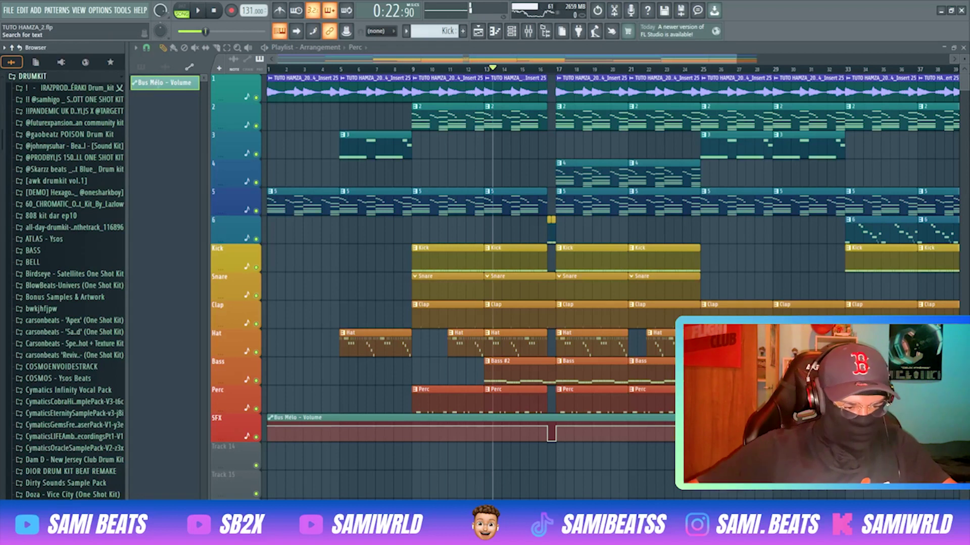
pyautogui.write('iraz')
pyautogui.click(76, 100)
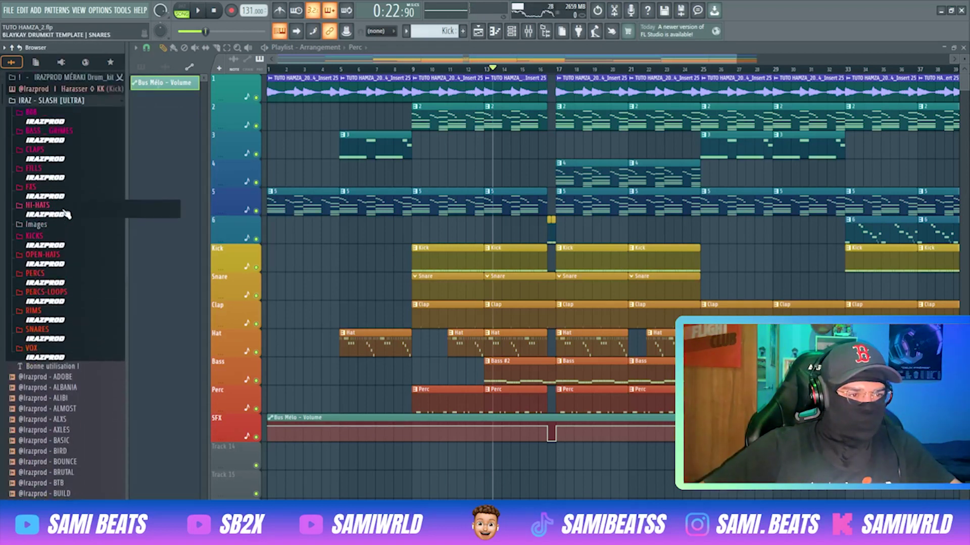
# Place the HAZY and IMPAXT samples from the FXS folder at bar 9 on Tracks 14 and 15, and audition them.
pyautogui.click(58, 191)
pyautogui.moveTo(57, 239); pyautogui.dragTo(430, 457)
pyautogui.moveTo(59, 260); pyautogui.dragTo(431, 487)
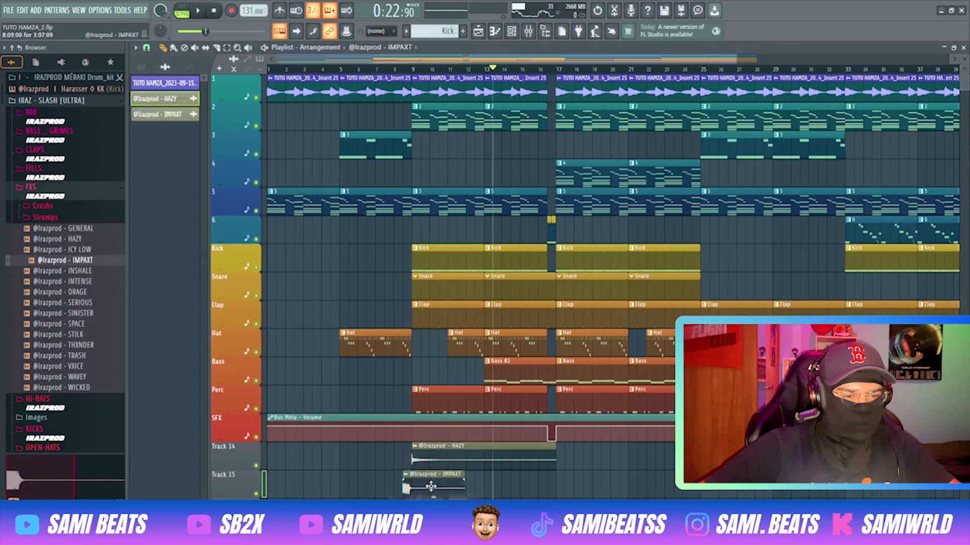
pyautogui.press('space')
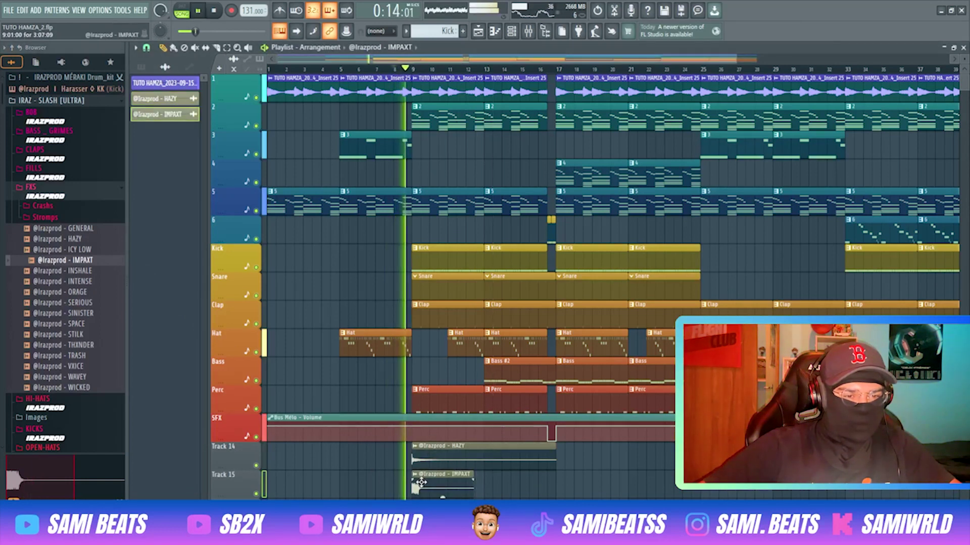
pyautogui.press('space')
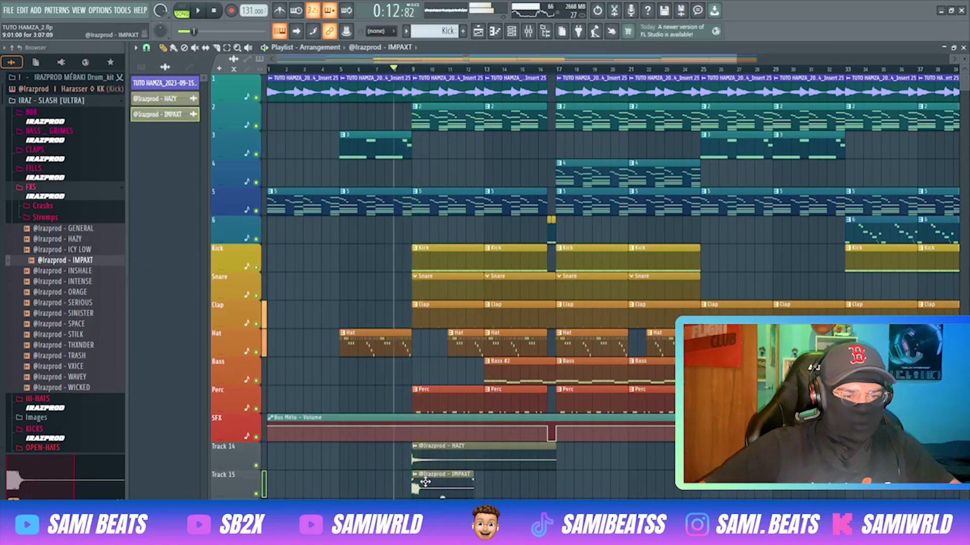
# Detect regions in the IMPAXT sample with the audio editor, and check the notes of melody pattern 2.
pyautogui.doubleClick(425, 483)
pyautogui.rightClick(287, 303)
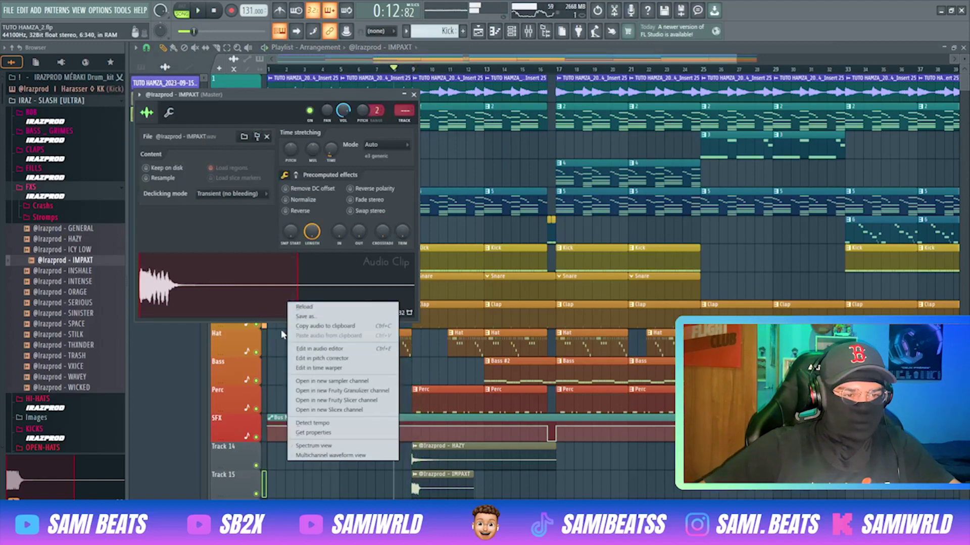
pyautogui.click(333, 351)
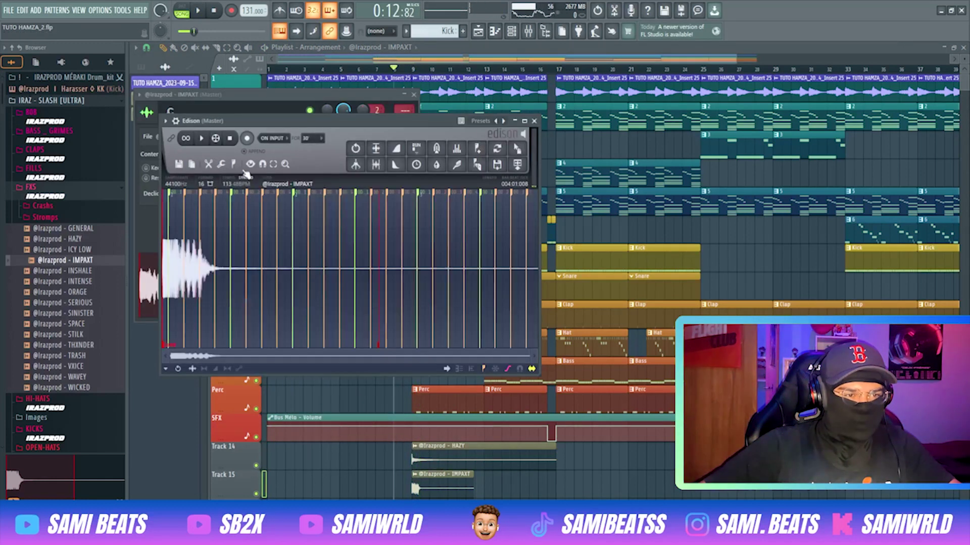
pyautogui.click(233, 164)
pyautogui.click(258, 306)
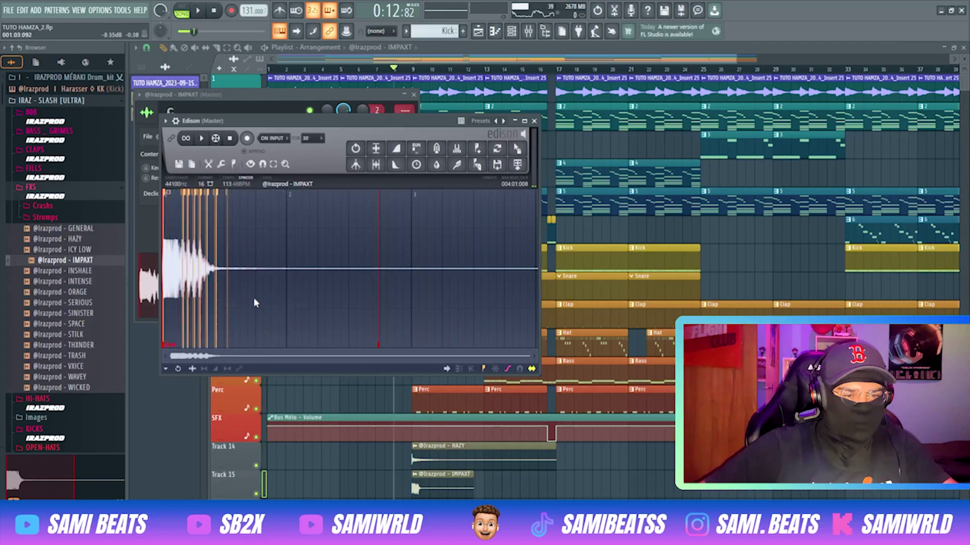
pyautogui.press('Escape')
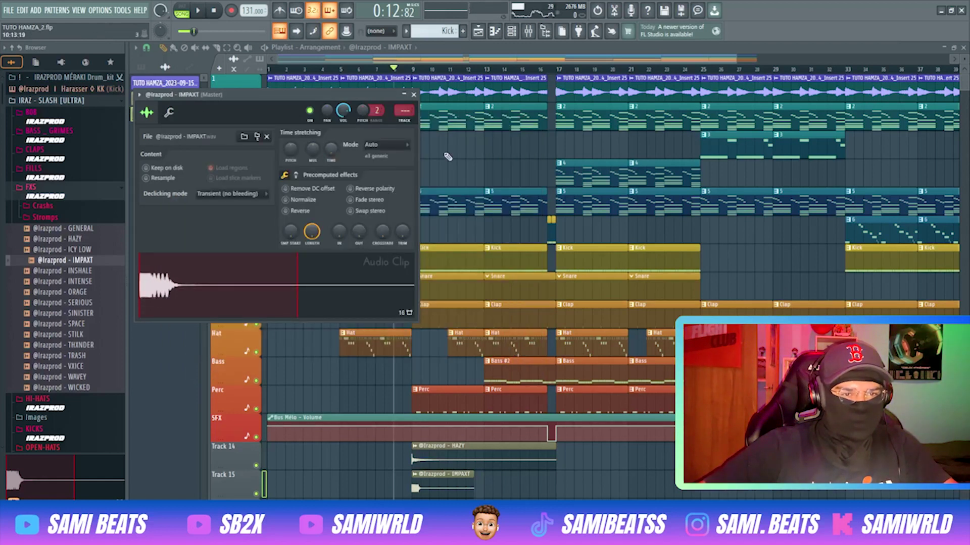
pyautogui.doubleClick(446, 118)
pyautogui.press('Escape')
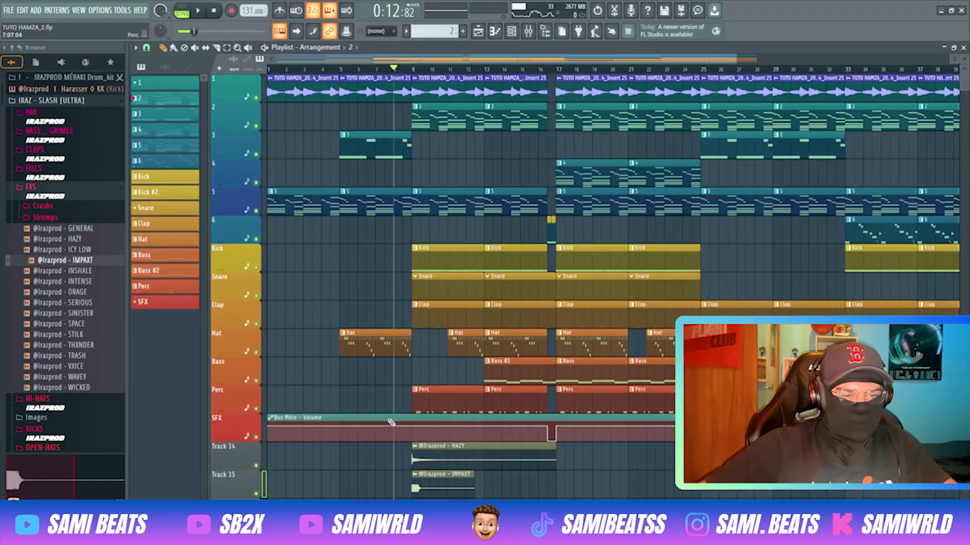
# Raise the IMPAXT sample's pitch shift while auditioning the drop, and lower its clip gain to -2.5 dB.
pyautogui.doubleClick(430, 491)
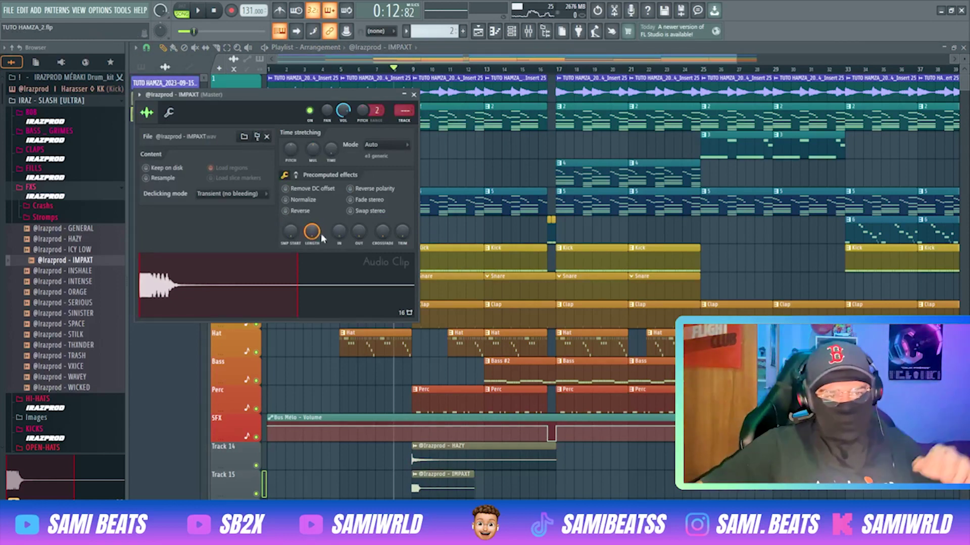
pyautogui.press('space')
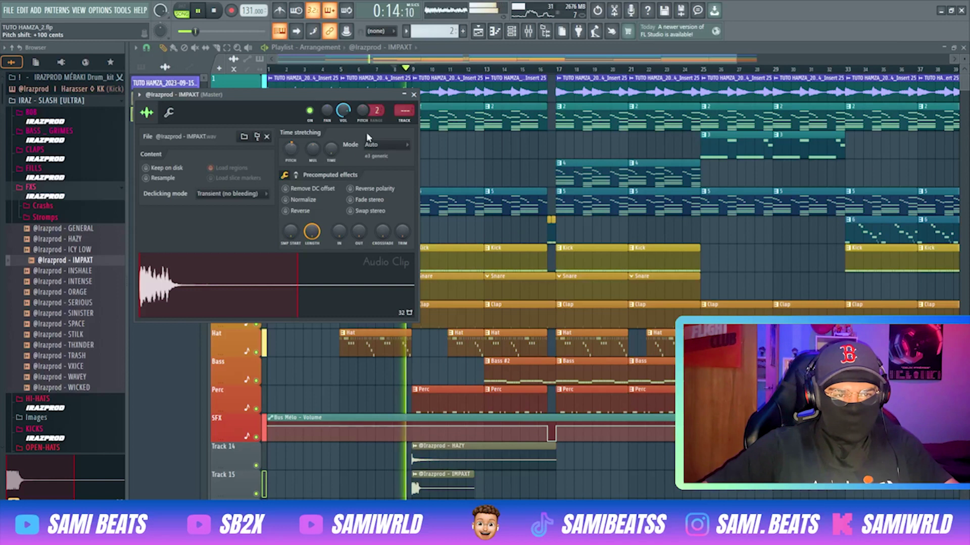
pyautogui.press('space')
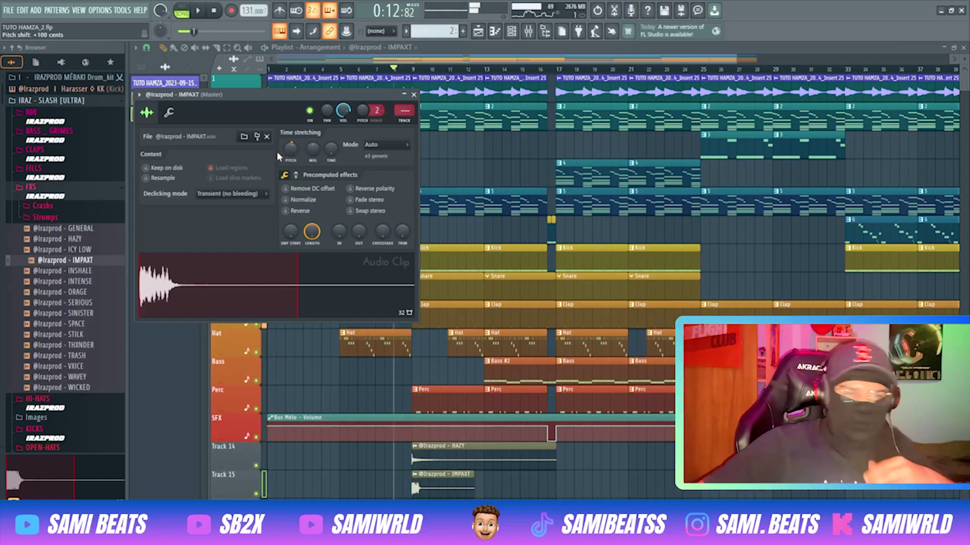
pyautogui.moveTo(275, 146); pyautogui.dragTo(274, 136)
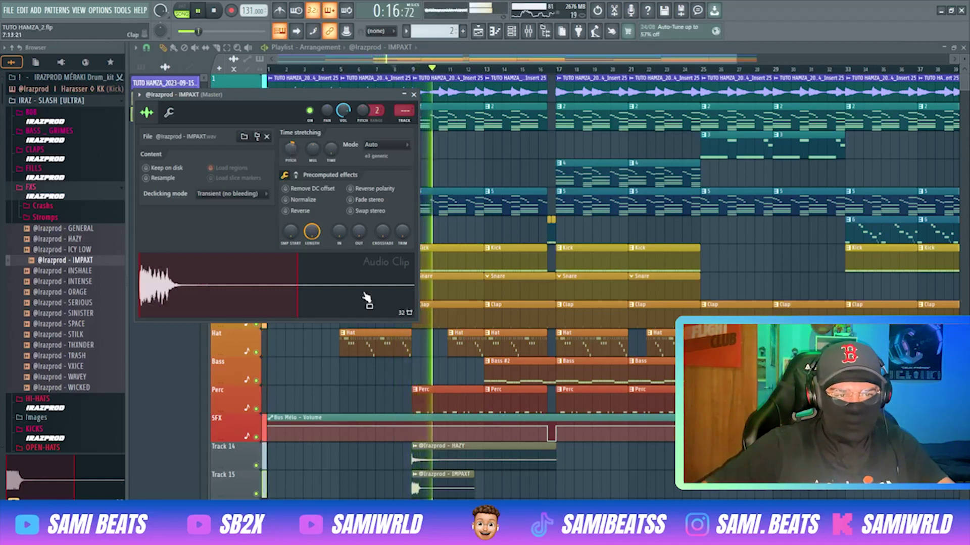
pyautogui.press('space')
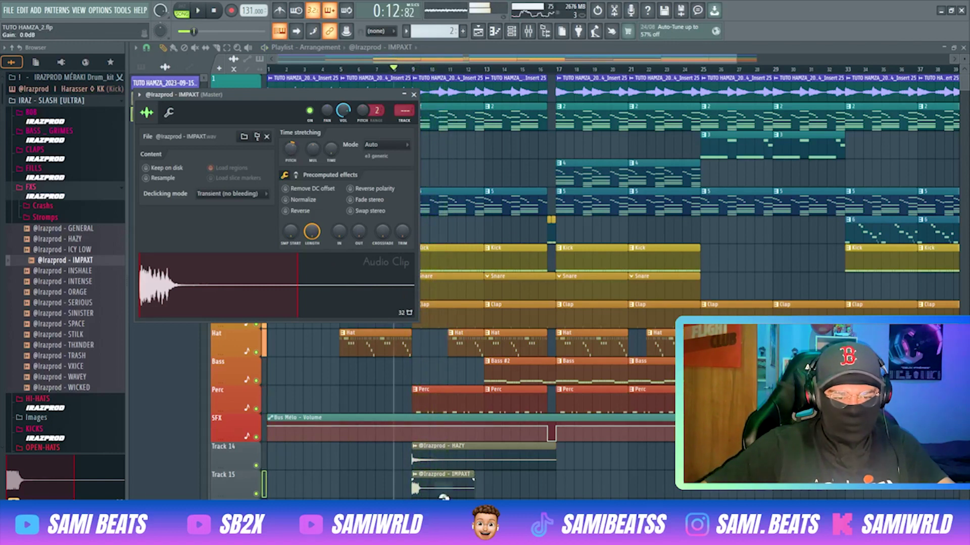
pyautogui.moveTo(443, 497); pyautogui.dragTo(443, 503)
pyautogui.press('space')
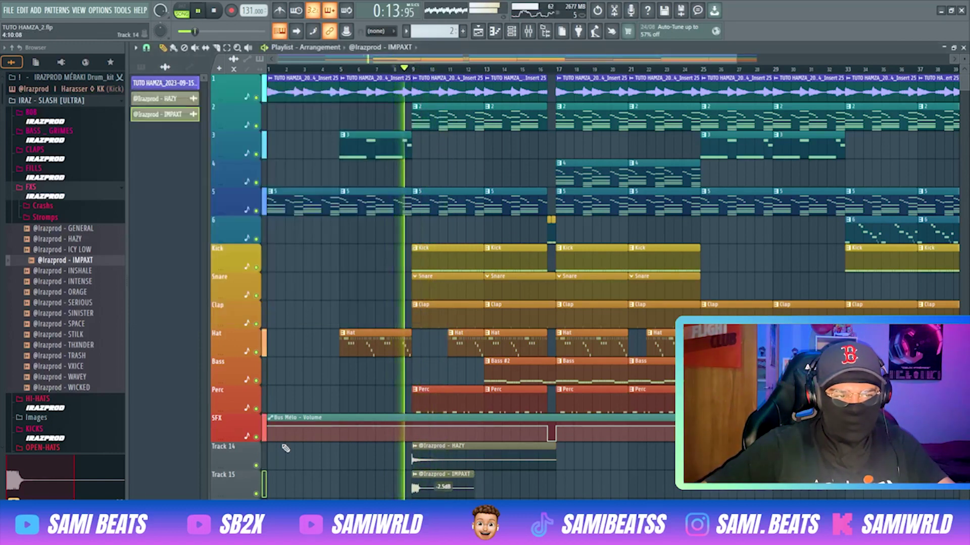
# Preview samples in the Crashs folder and place LUMITY on Track 16 at bar 11.
pyautogui.click(43, 206)
pyautogui.press('space')
pyautogui.click(61, 228)
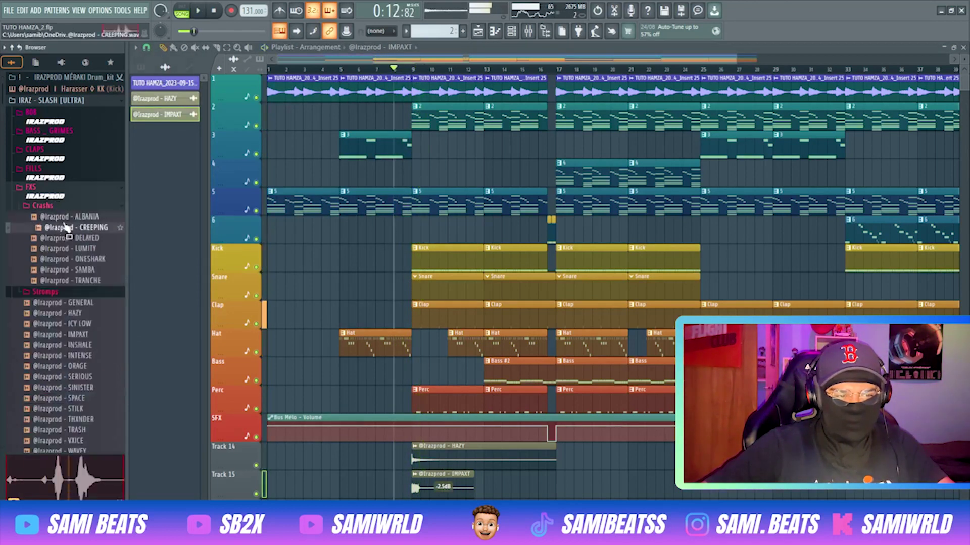
pyautogui.click(68, 249)
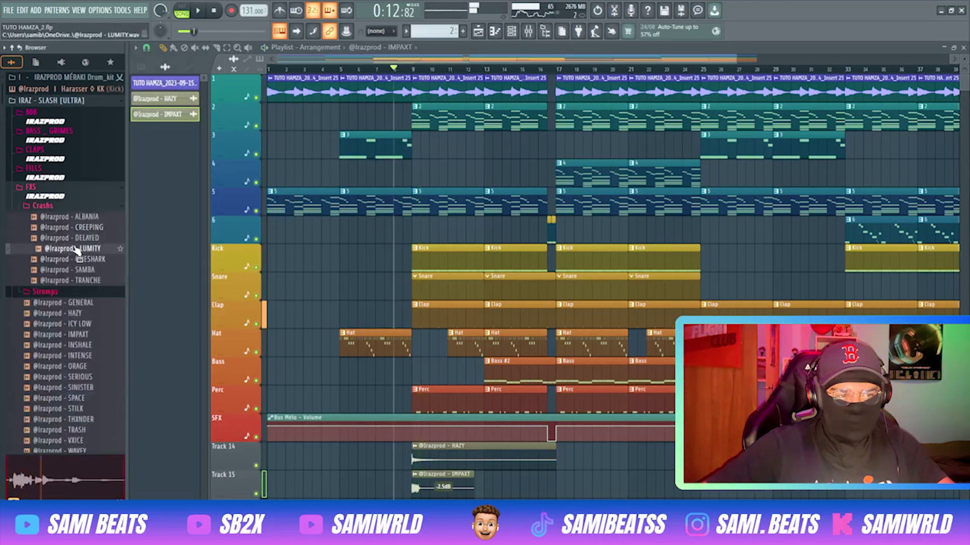
pyautogui.moveTo(78, 250); pyautogui.dragTo(452, 428)
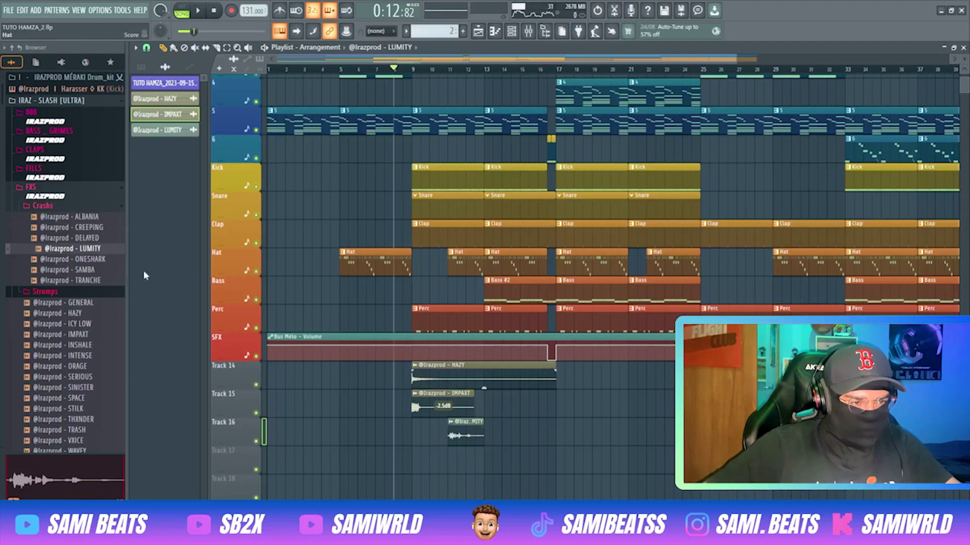
# Place the SAMBA crash on Track 16 halfway through bar 16 and the TRANCHE crash on Track 17 halfway through bar 12.
pyautogui.click(96, 270)
pyautogui.moveTo(94, 269); pyautogui.dragTo(94, 277)
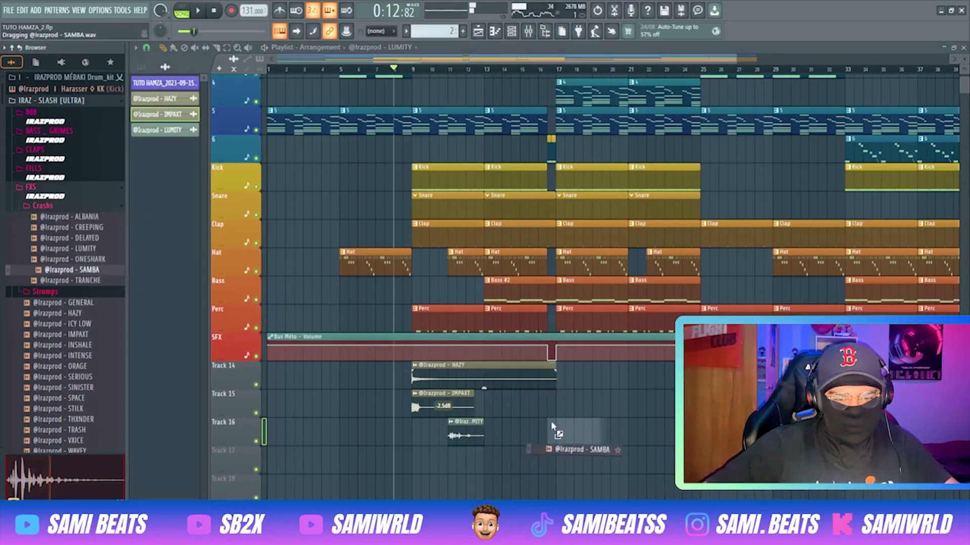
pyautogui.moveTo(552, 424); pyautogui.dragTo(552, 427)
pyautogui.click(554, 73)
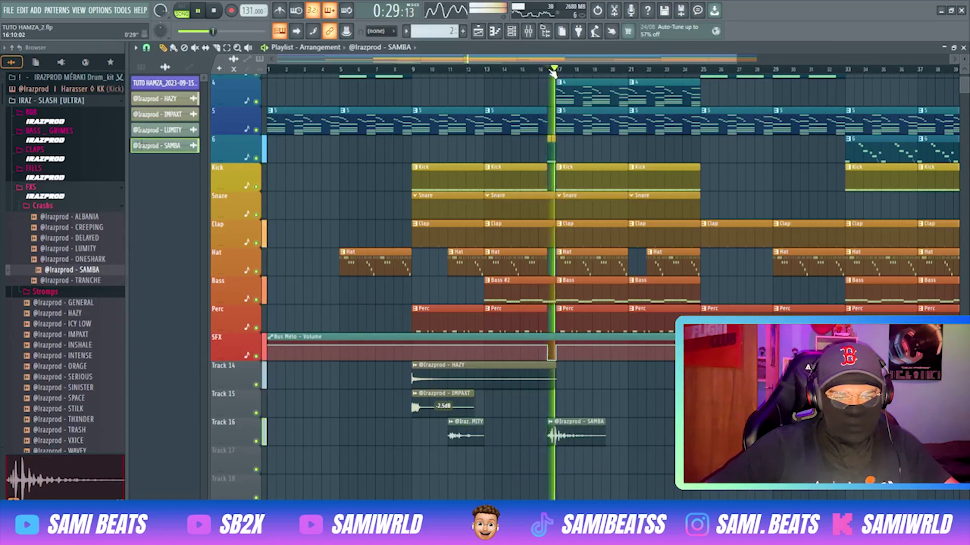
pyautogui.click(77, 281)
pyautogui.moveTo(92, 287); pyautogui.dragTo(499, 460)
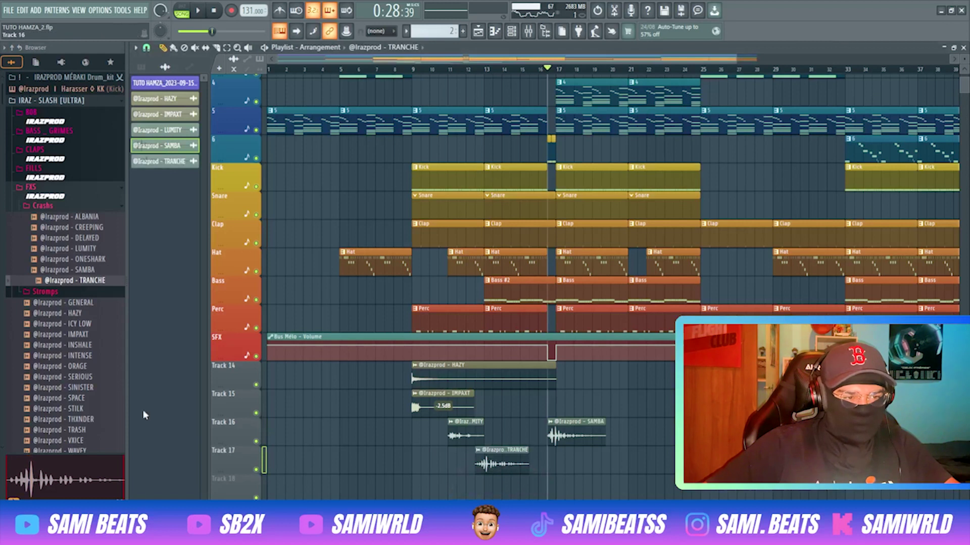
# Preview more FX samples, placing INTENSE on Track 15 at bar 4 and SPACE on Track 17 at bar 8.
pyautogui.click(80, 315)
pyautogui.scroll(-2, 79, 366)
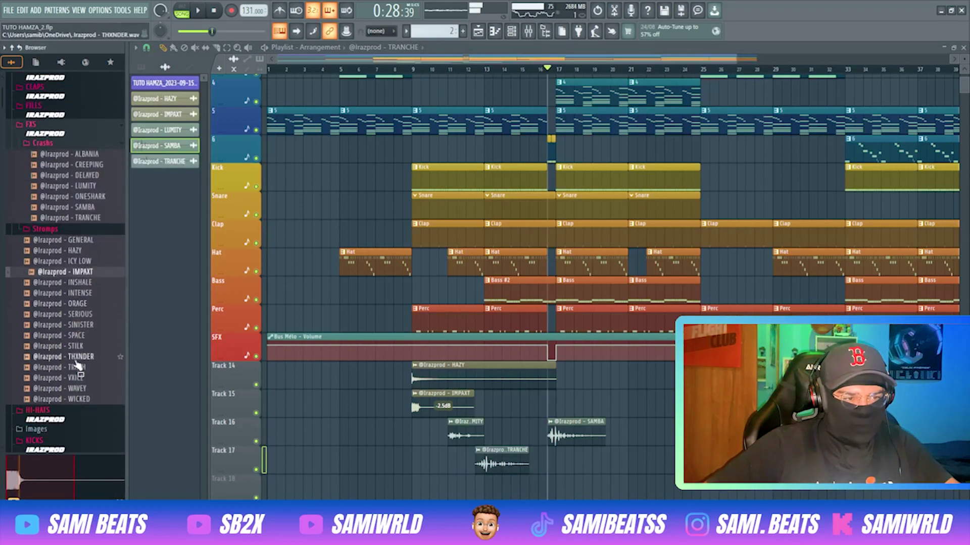
pyautogui.click(80, 294)
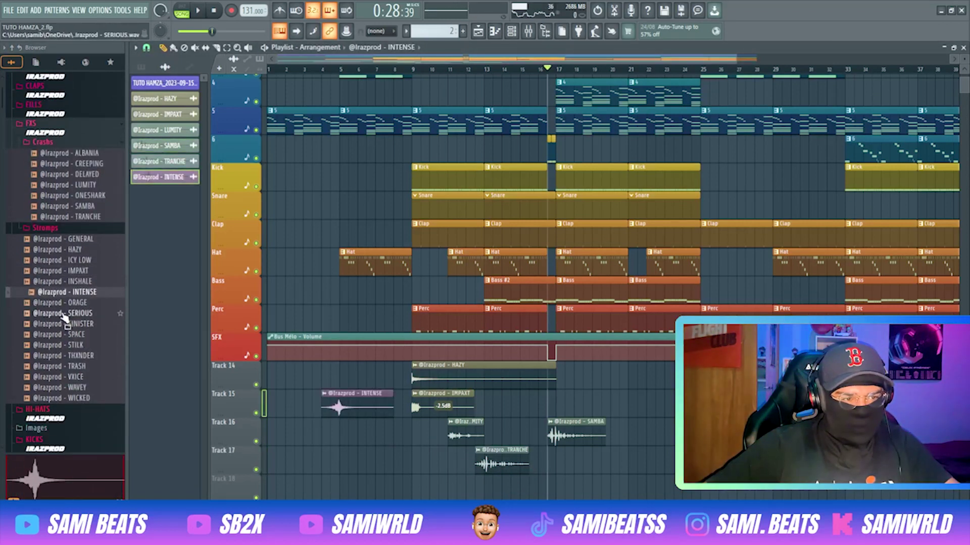
pyautogui.click(68, 305)
pyautogui.click(71, 315)
pyautogui.click(70, 325)
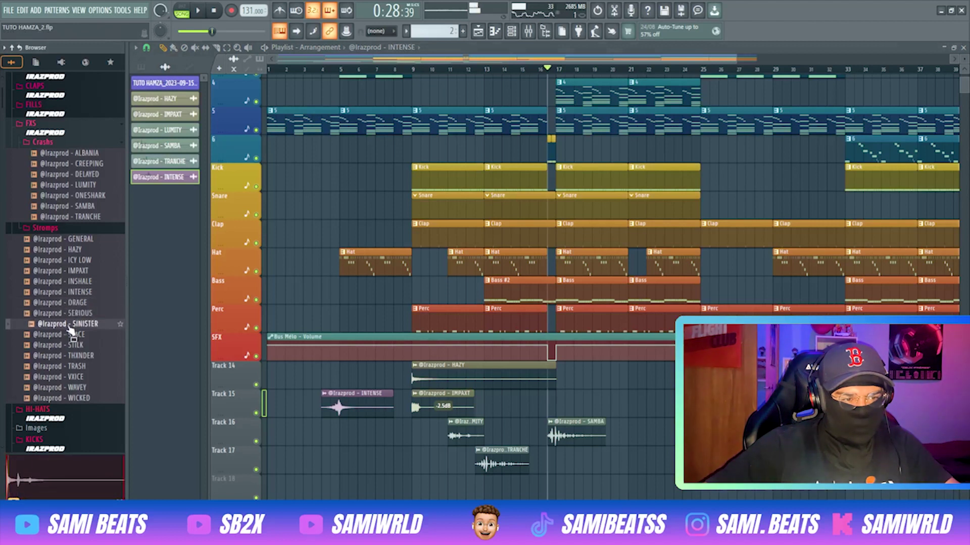
pyautogui.moveTo(71, 336); pyautogui.dragTo(425, 464)
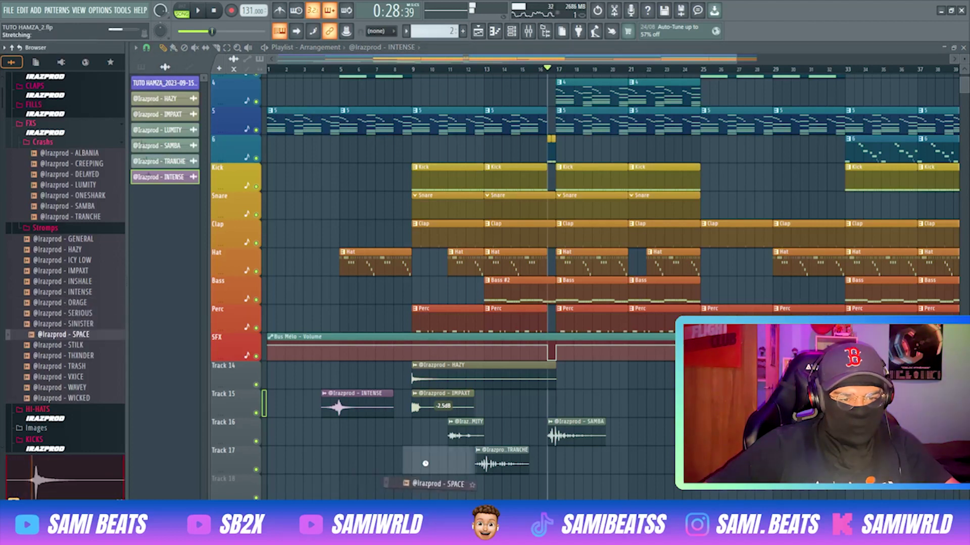
# Place STILK on Track 17 halfway through bar 20 and THXNDER on Track 16 at bar 21, and preview WICKED and WAVEY.
pyautogui.moveTo(61, 345); pyautogui.dragTo(644, 461)
pyautogui.click(76, 366)
pyautogui.moveTo(70, 356); pyautogui.dragTo(632, 443)
pyautogui.click(86, 398)
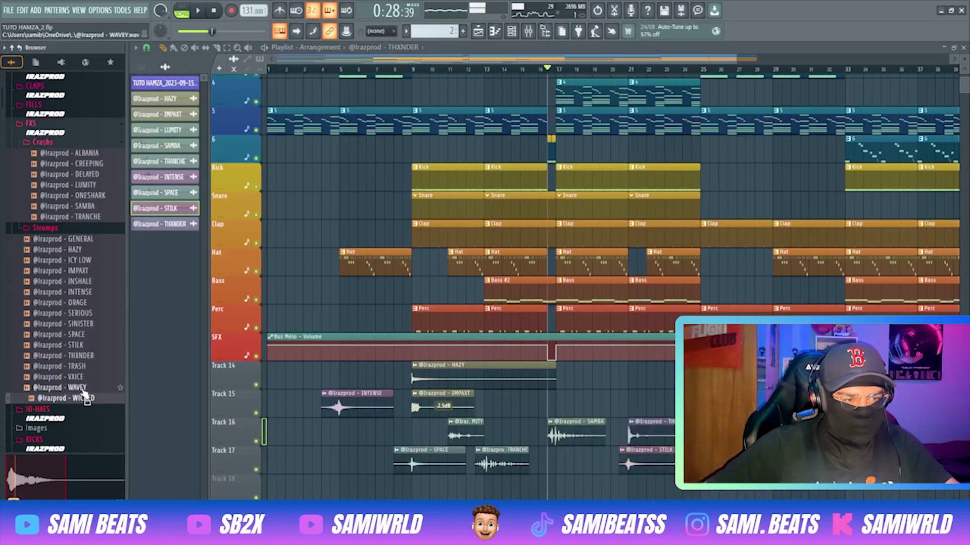
pyautogui.click(81, 388)
# Play the drop transitions and shift the SAMBA clip on Track 16 to start three quarters through bar 16.
pyautogui.click(474, 69)
pyautogui.press('space')
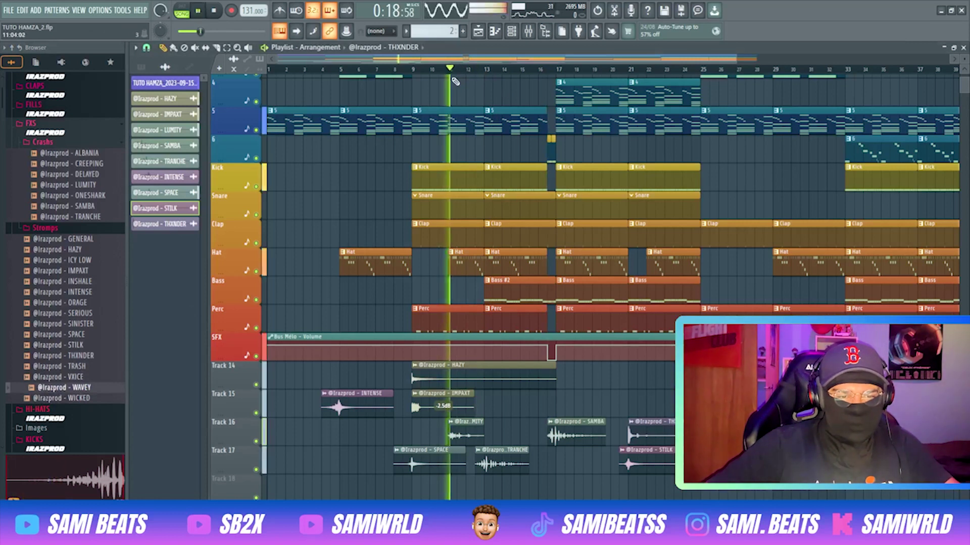
pyautogui.click(539, 67)
pyautogui.press('space')
pyautogui.moveTo(734, 59); pyautogui.dragTo(534, 65)
pyautogui.moveTo(401, 426); pyautogui.dragTo(416, 425)
pyautogui.press('space')
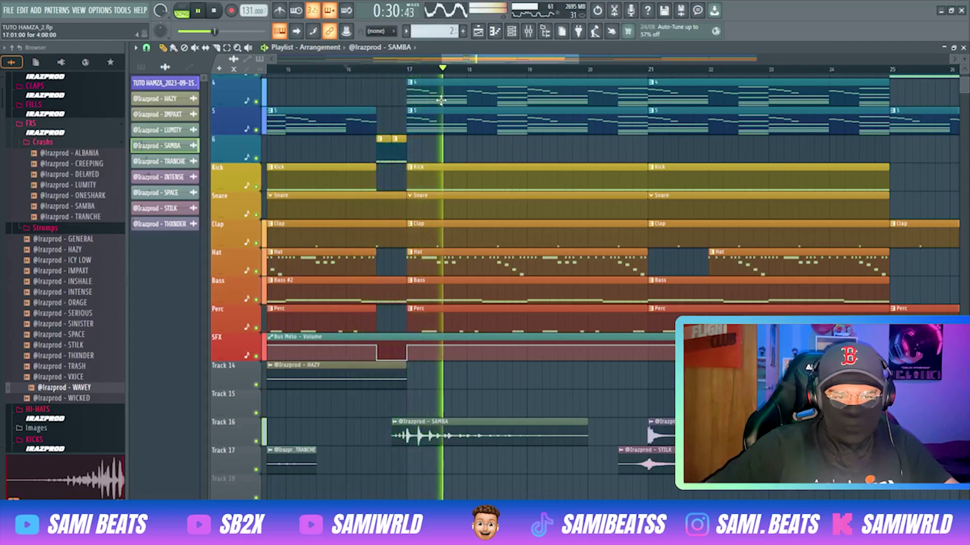
pyautogui.moveTo(442, 60); pyautogui.dragTo(422, 68)
pyautogui.doubleClick(538, 457)
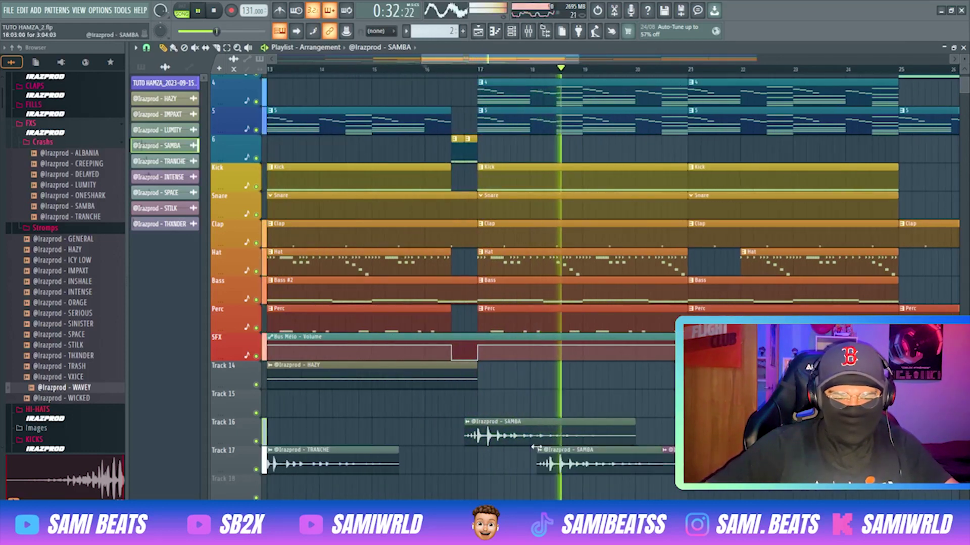
pyautogui.rightClick(540, 457)
pyautogui.doubleClick(539, 419)
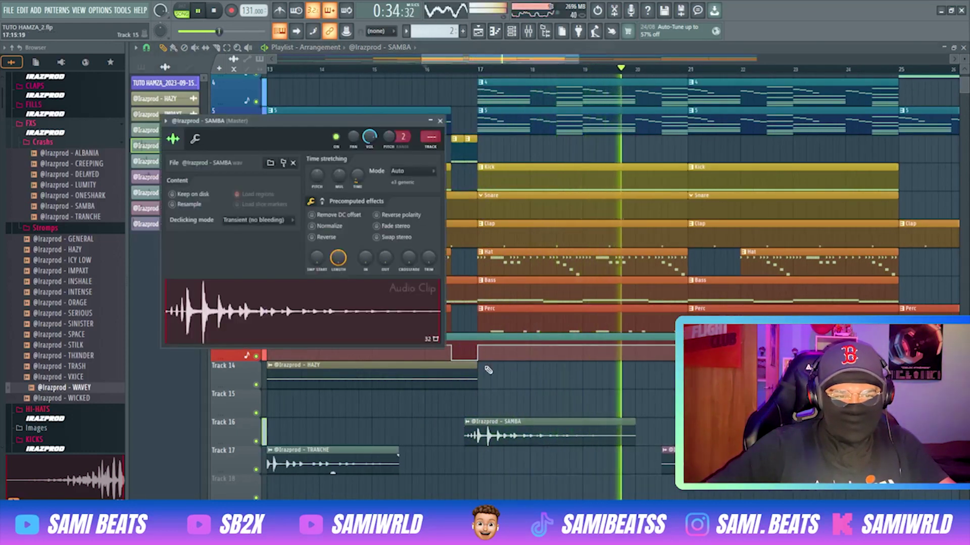
pyautogui.press('Escape')
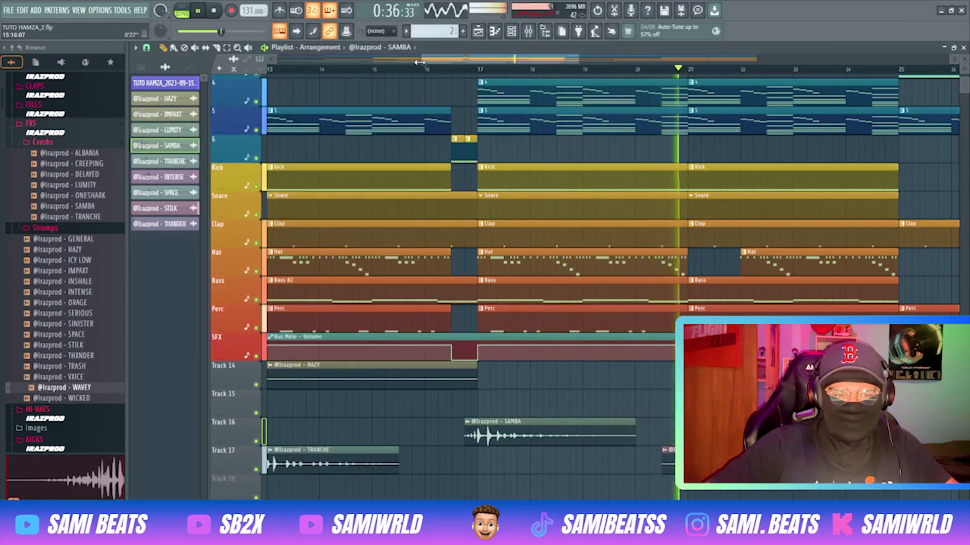
# Preview the ALBANIA, CREEPING and DELAYED crashes, place DELAYED on Track 15 at bar 25 and play the transition.
pyautogui.moveTo(448, 60); pyautogui.dragTo(125, 89)
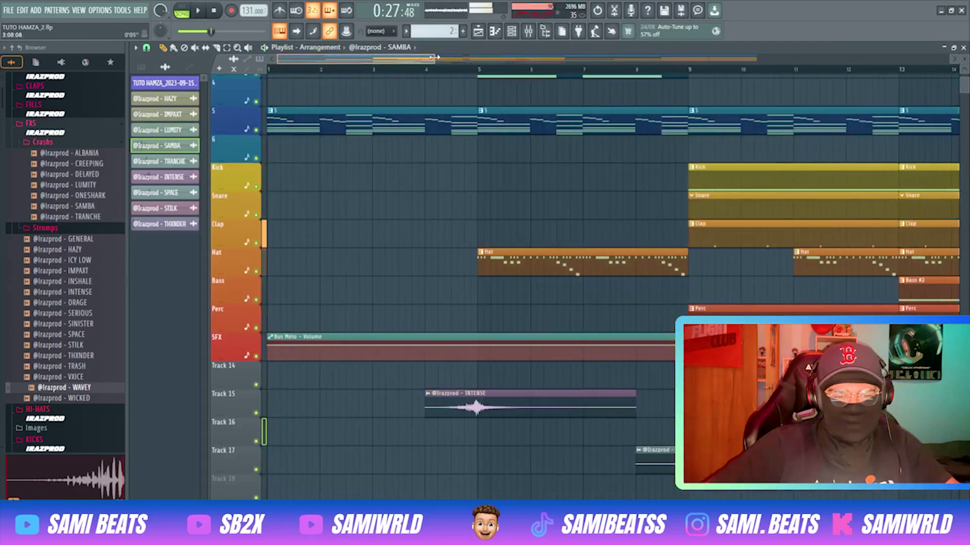
pyautogui.moveTo(434, 58); pyautogui.dragTo(758, 58)
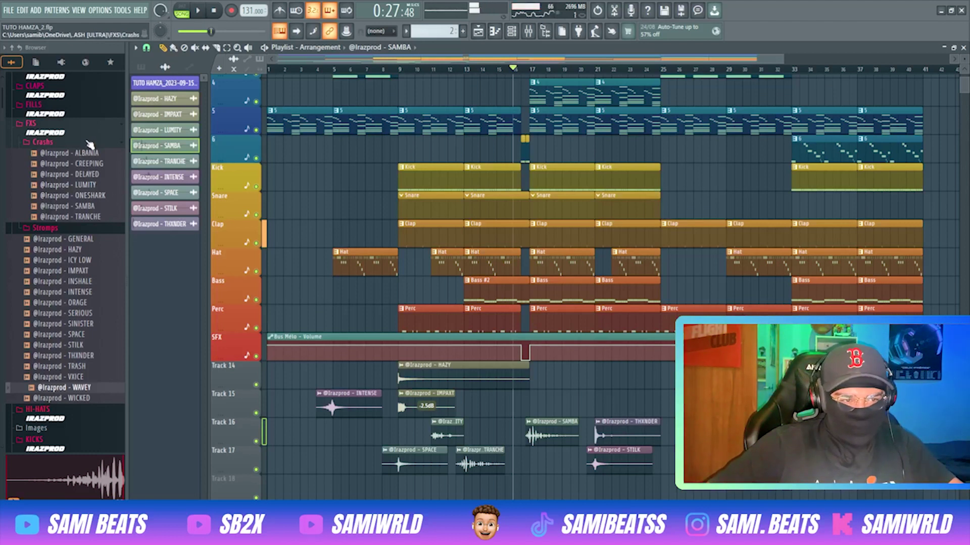
pyautogui.click(84, 174)
pyautogui.click(85, 163)
pyautogui.click(86, 154)
pyautogui.click(84, 165)
pyautogui.click(87, 176)
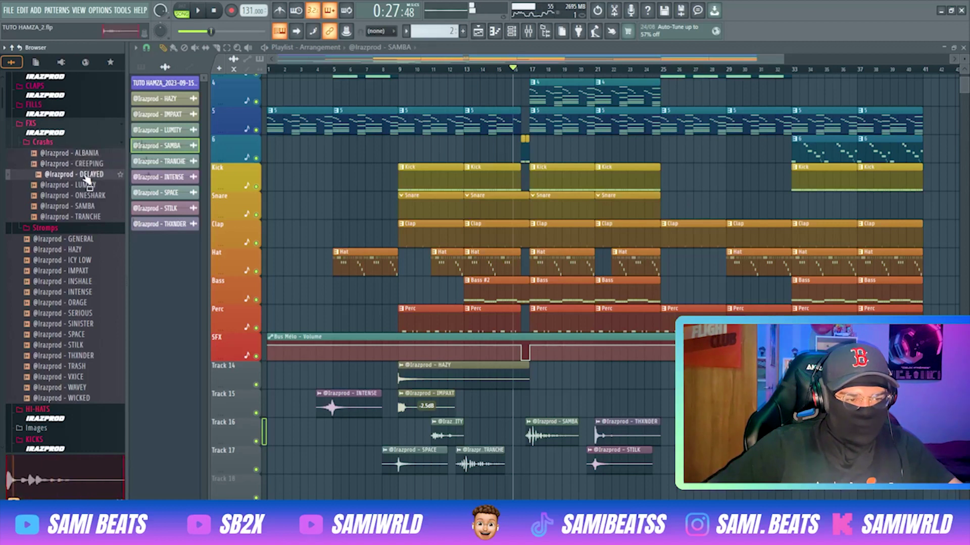
pyautogui.moveTo(89, 182); pyautogui.dragTo(664, 397)
pyautogui.press('space')
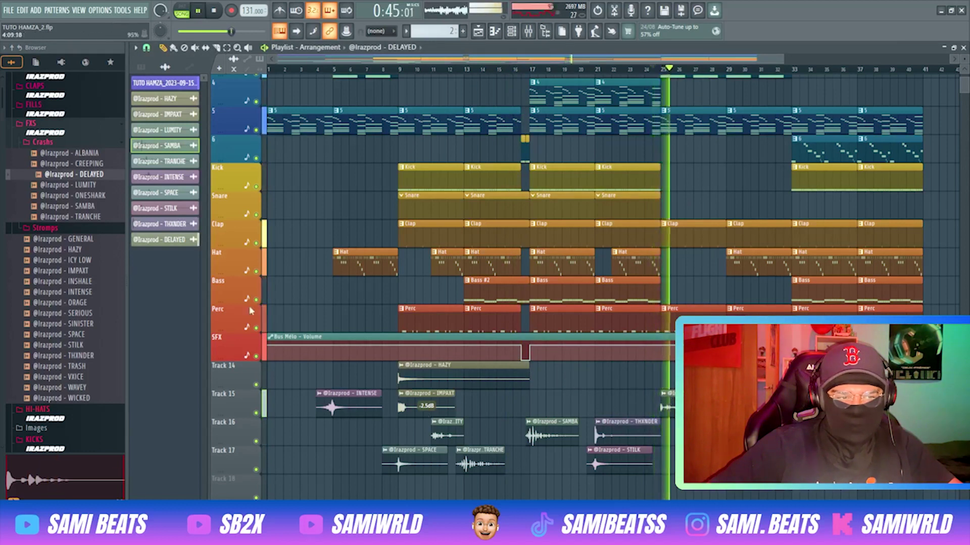
pyautogui.press('space')
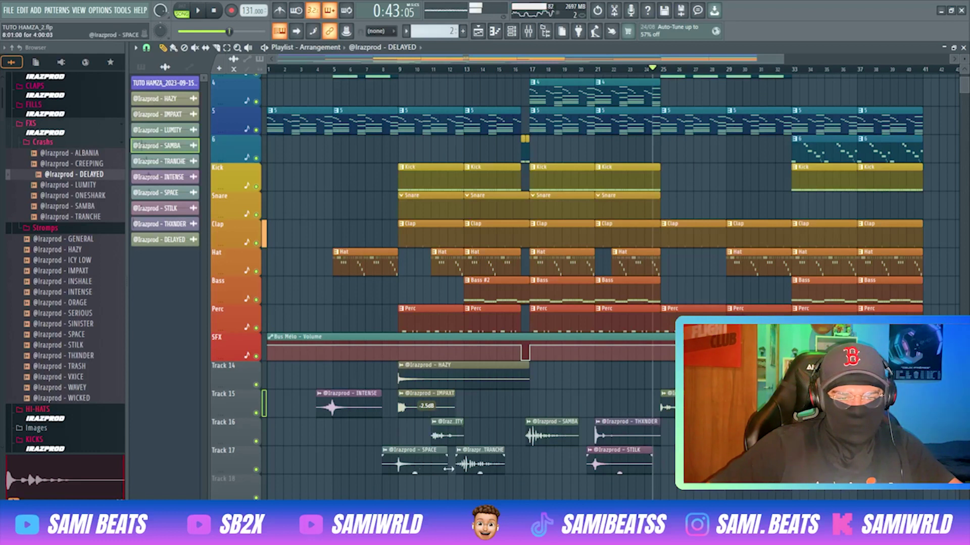
# Lower the volume of the IMPAXT clip at bar 9 on Track 15 to -4.0 dB while playing the passage.
pyautogui.press('space')
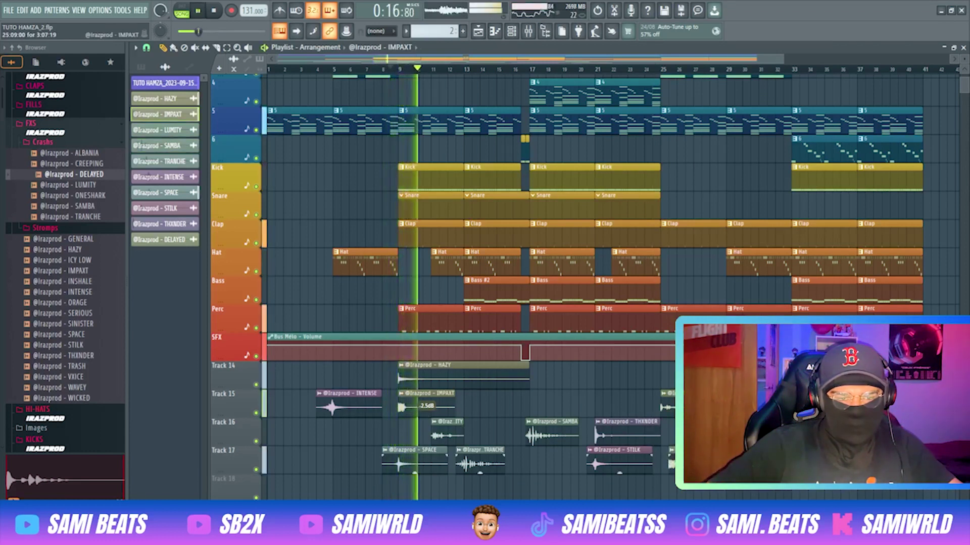
pyautogui.doubleClick(429, 411)
pyautogui.press('Escape')
pyautogui.moveTo(428, 417); pyautogui.dragTo(427, 423)
pyautogui.press('space')
pyautogui.press('space')
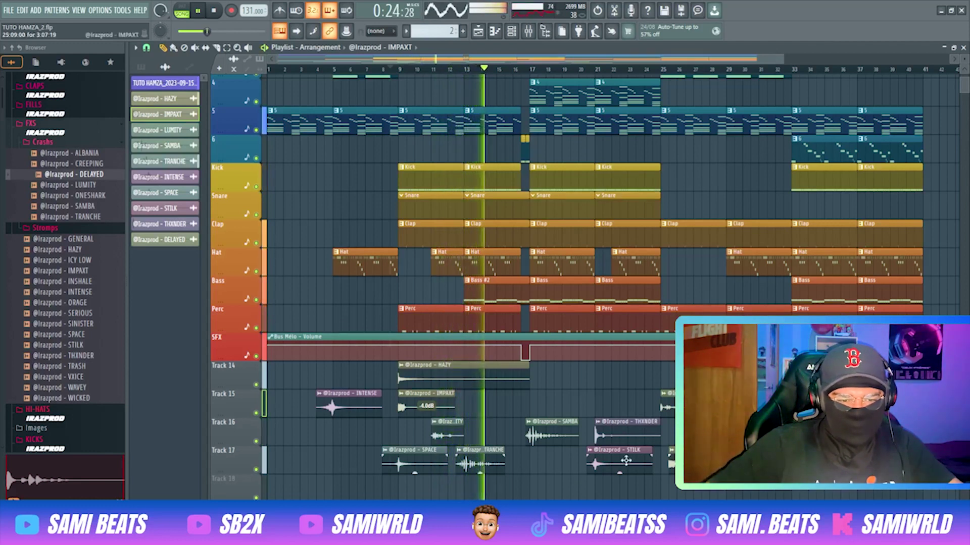
pyautogui.press('space')
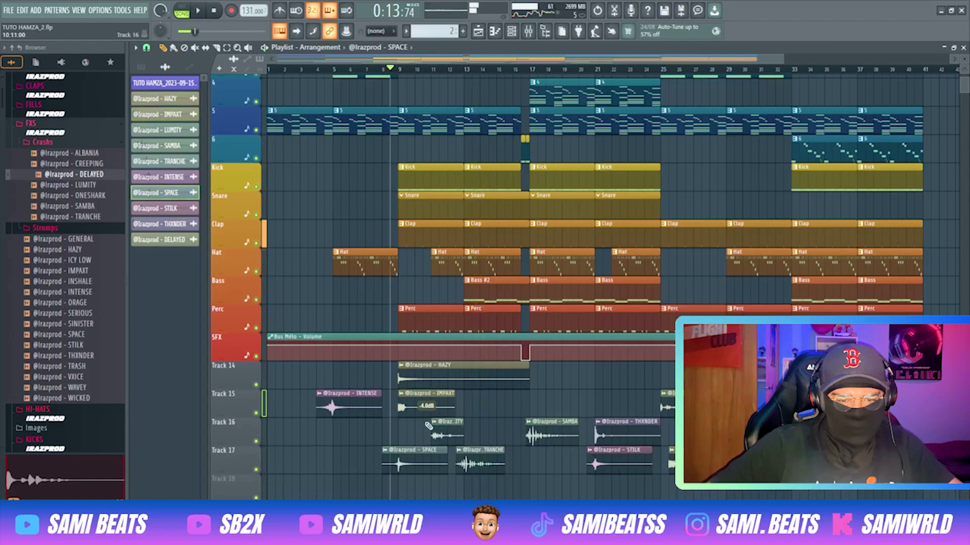
# Place a copy of the STILK clip on Track 18 halfway through bar 12 and play the transition.
pyautogui.click(597, 455)
pyautogui.click(458, 493)
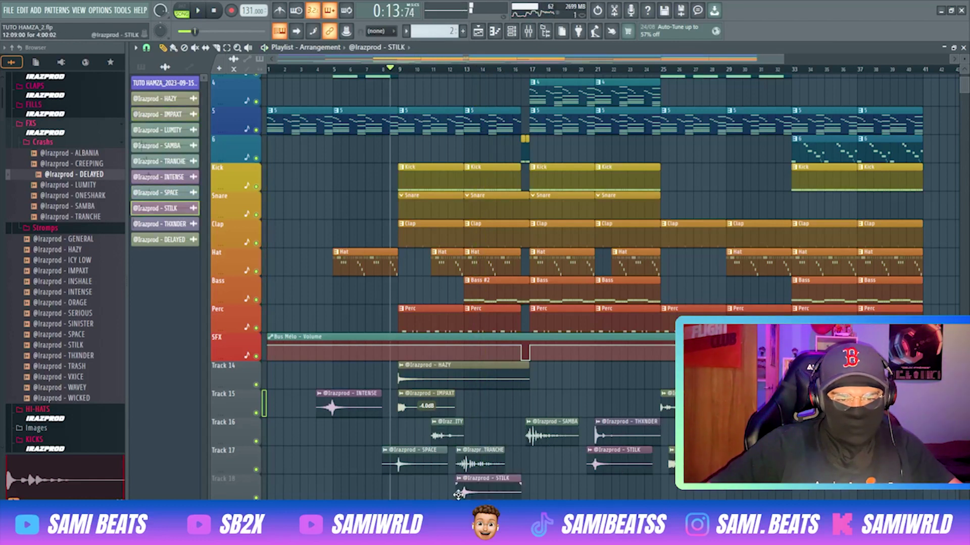
pyautogui.press('space')
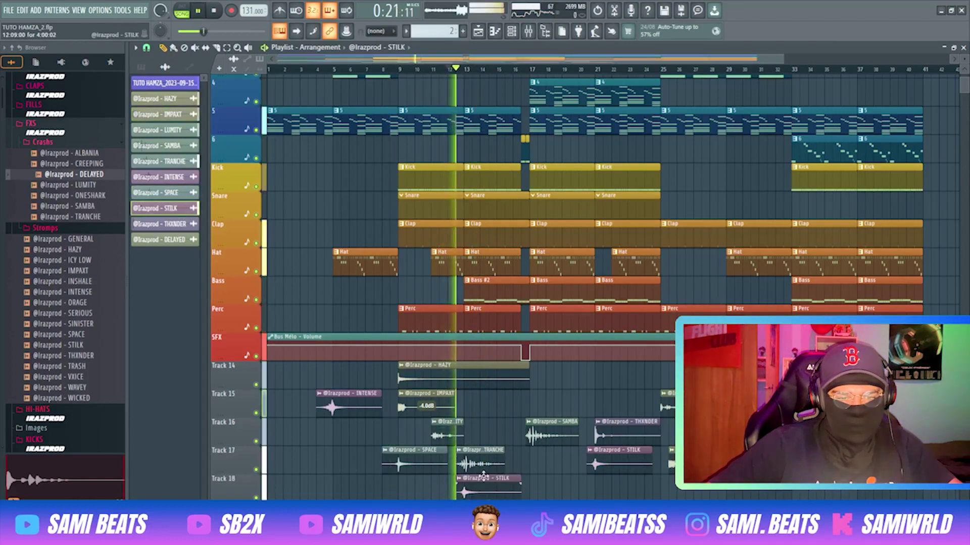
pyautogui.press('space')
# Close the FXS folder, search the sample browser for "nova" and open the NOVA - Ysos kit.
pyautogui.click(91, 127)
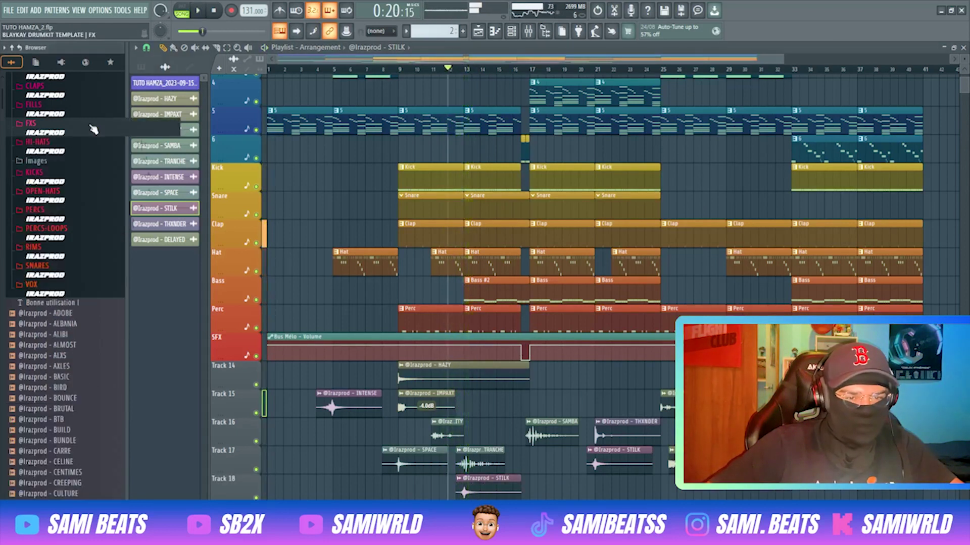
pyautogui.scroll(2, 91, 232)
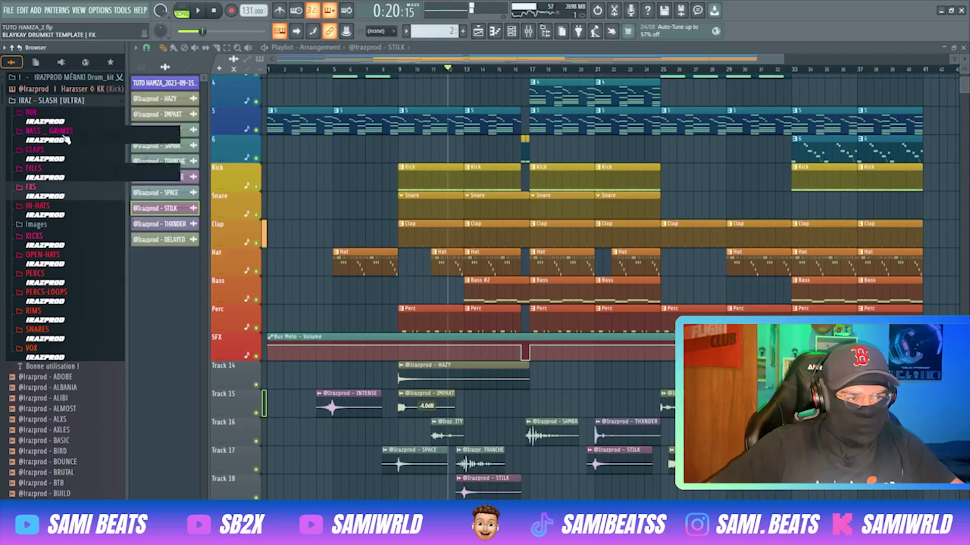
pyautogui.click(56, 101)
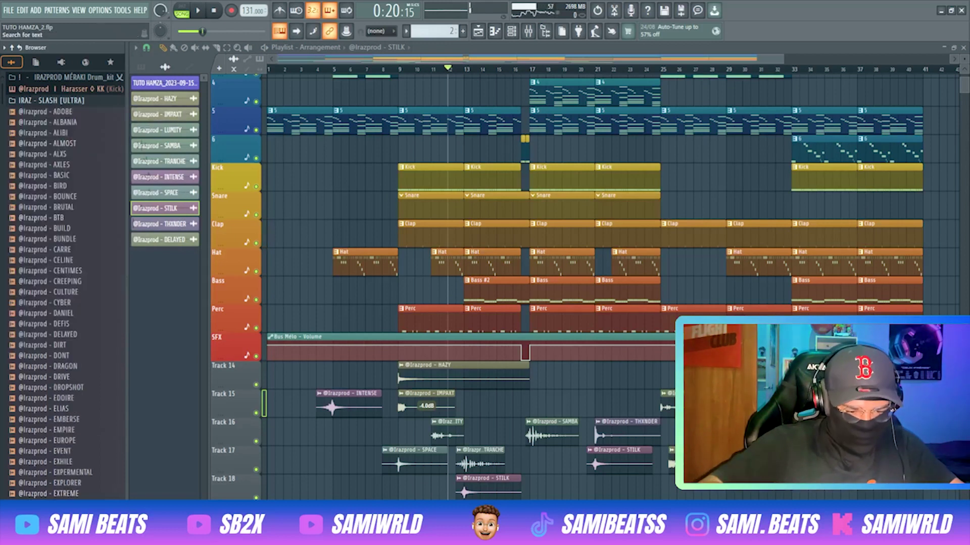
pyautogui.write('nova')
pyautogui.click(44, 78)
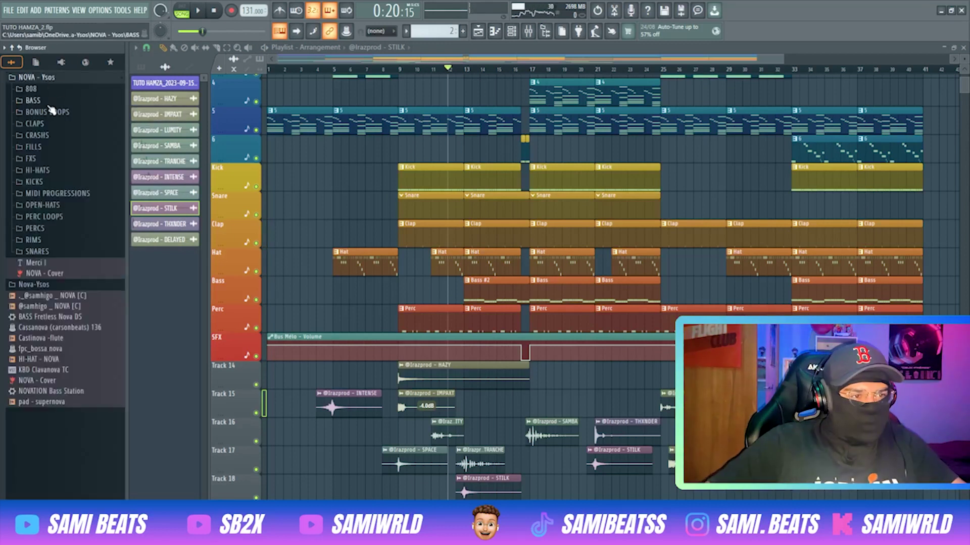
# Preview samples in the kit's CRASHS folder and place CRASH - INSTANT and CRASH - MAGIE in the playlist.
pyautogui.click(47, 136)
pyautogui.click(58, 159)
pyautogui.click(63, 179)
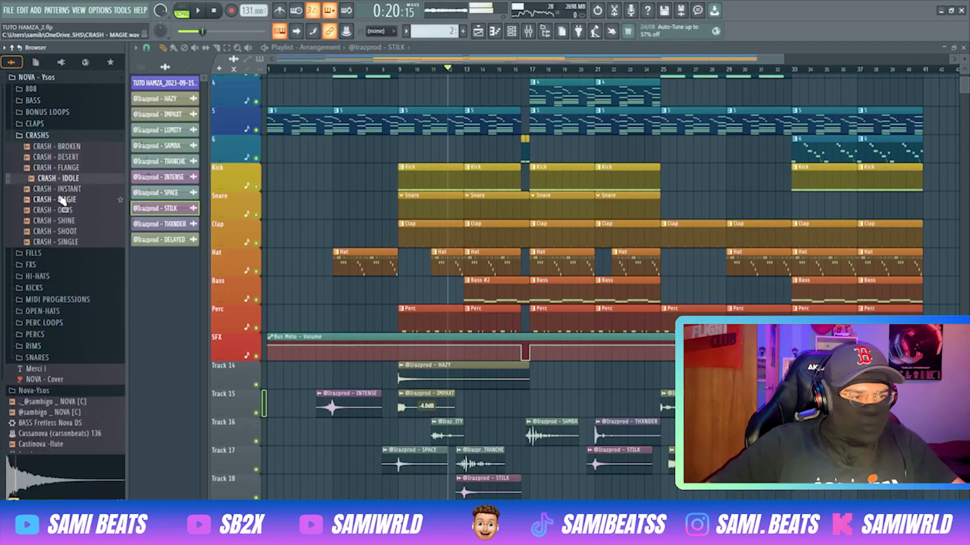
pyautogui.click(65, 190)
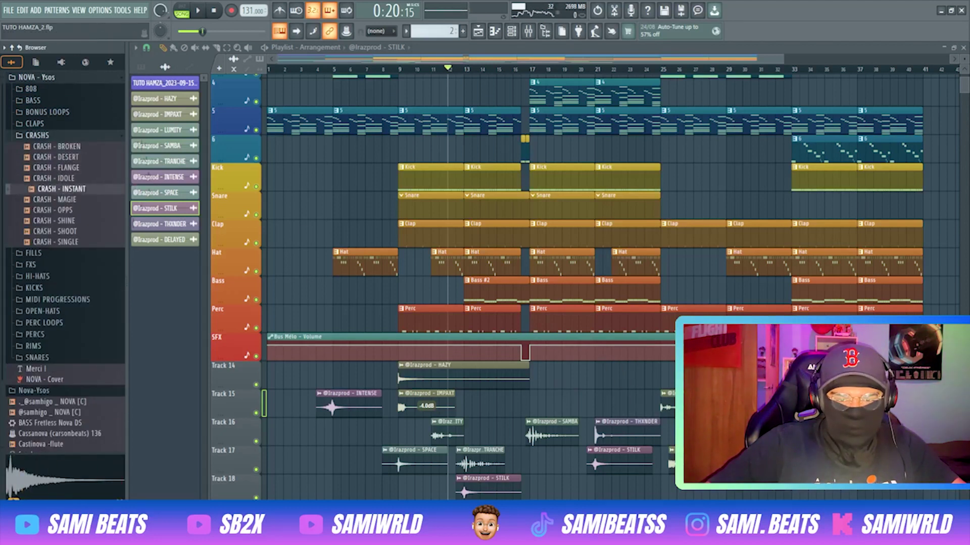
pyautogui.moveTo(62, 190); pyautogui.dragTo(796, 405)
pyautogui.moveTo(71, 200); pyautogui.dragTo(788, 404)
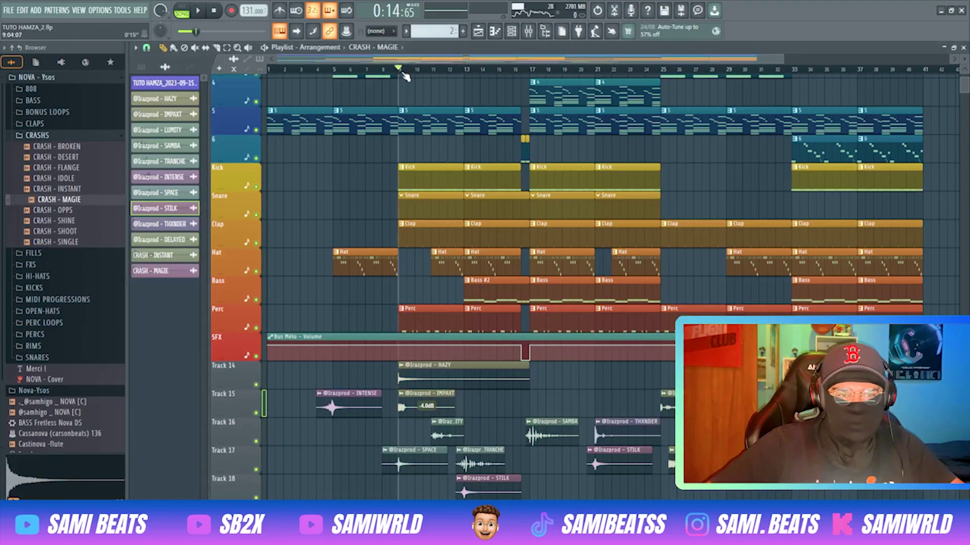
# Duplicate the HAZY, SPACE and SAMBA clips to the bar 33 transition on their own tracks and play from there.
pyautogui.moveTo(400, 69); pyautogui.dragTo(792, 70)
pyautogui.moveTo(403, 436); pyautogui.dragTo(407, 454)
pyautogui.moveTo(492, 400); pyautogui.dragTo(491, 385)
pyautogui.hotkey('ctrl', 'b')
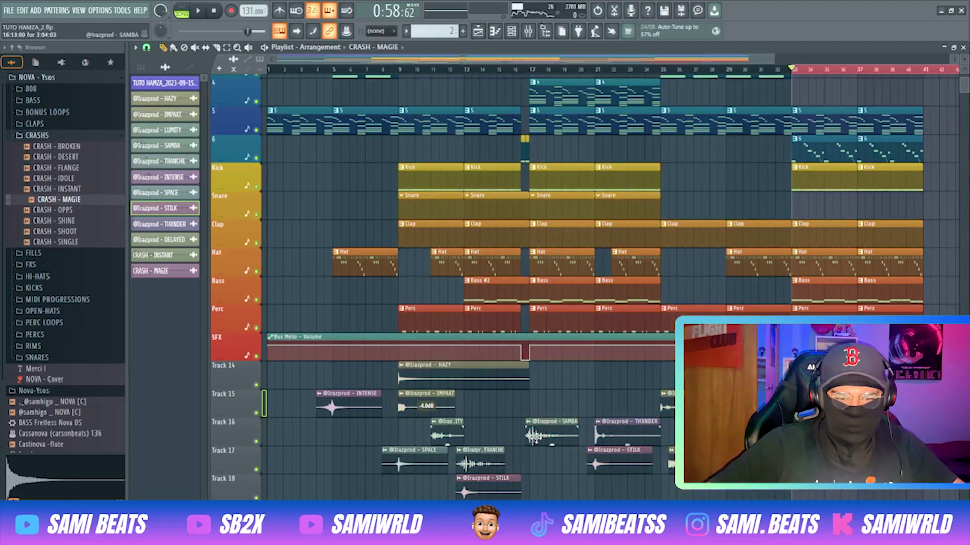
pyautogui.moveTo(533, 70); pyautogui.dragTo(791, 71)
pyautogui.moveTo(553, 471); pyautogui.dragTo(544, 420)
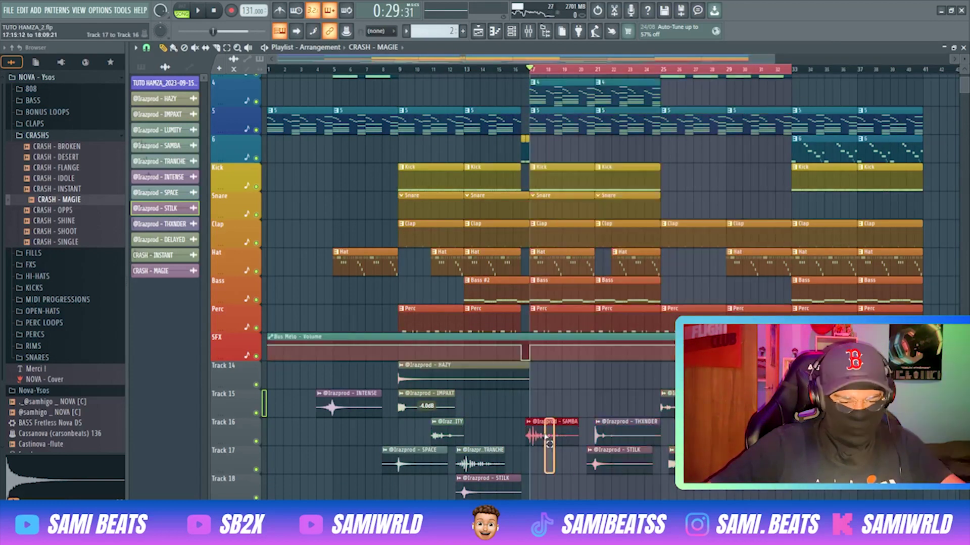
pyautogui.hotkey('ctrl', 'b')
pyautogui.doubleClick(786, 71)
pyautogui.press('space')
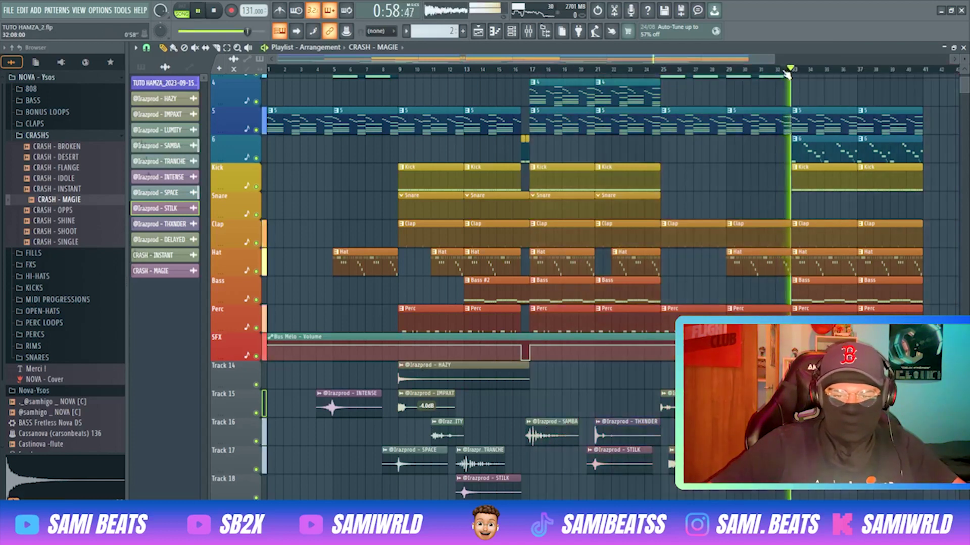
# Trim the starts of the last Bass and Kick clips from bar 37 to bar 38 to open a one-bar break.
pyautogui.click(852, 71)
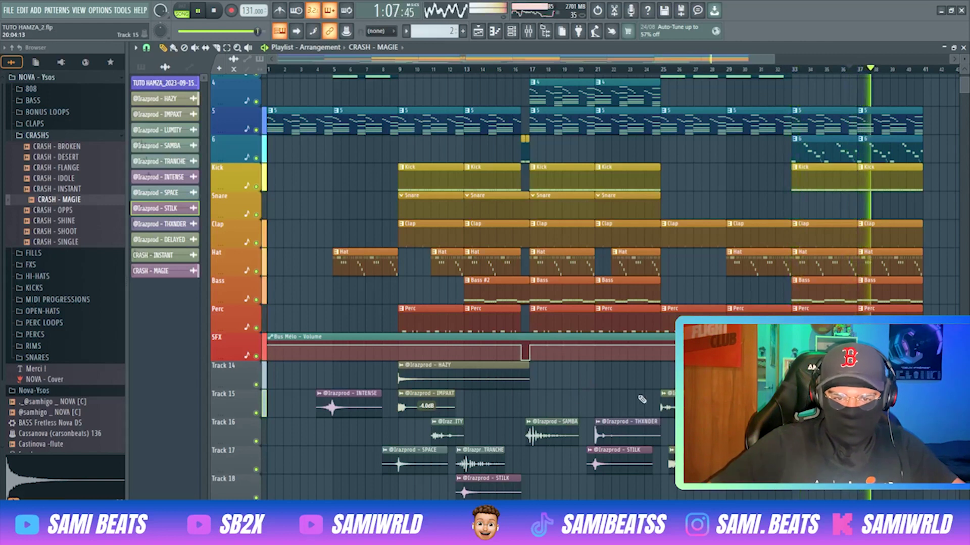
pyautogui.click(845, 69)
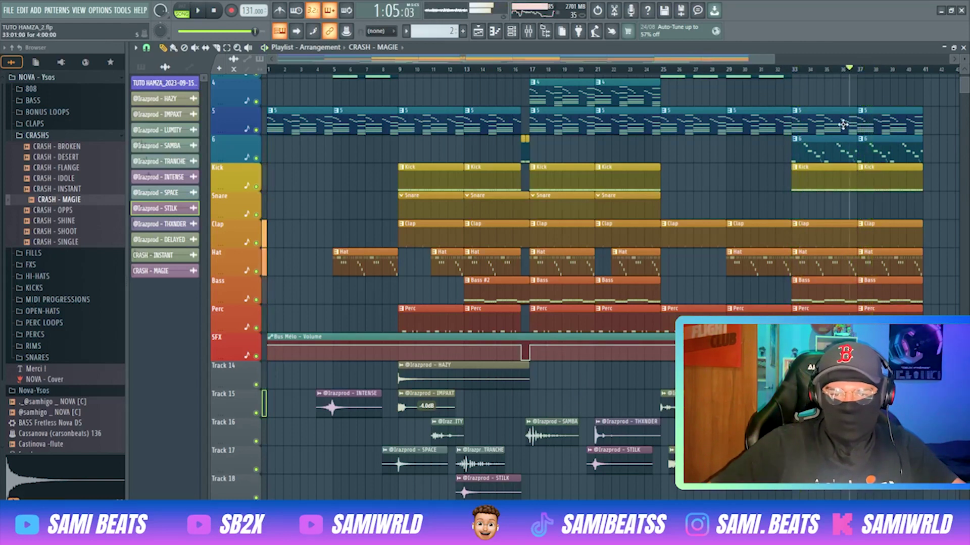
pyautogui.click(859, 298)
pyautogui.press('space')
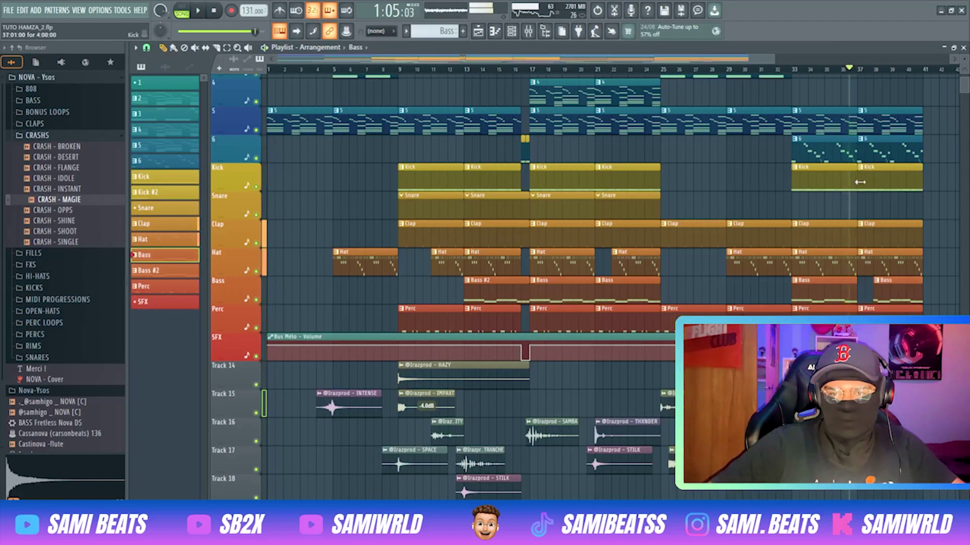
pyautogui.moveTo(868, 184); pyautogui.dragTo(876, 185)
pyautogui.press('space')
# Trim the starts of the last Hat, Clap and Perc clips to bar 38 and play the break.
pyautogui.moveTo(860, 266); pyautogui.dragTo(868, 268)
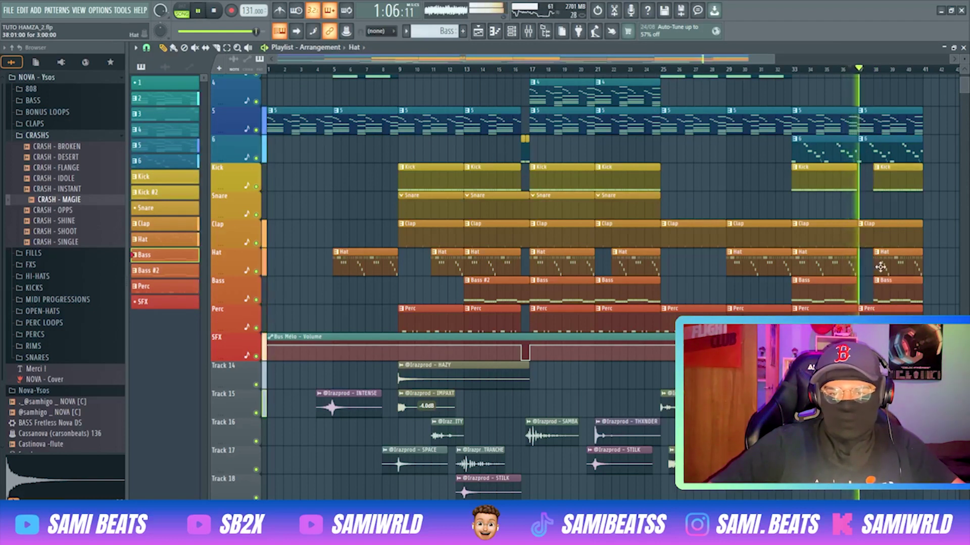
pyautogui.press('space')
pyautogui.press('space')
pyautogui.press('space')
pyautogui.moveTo(860, 238); pyautogui.dragTo(876, 239)
pyautogui.press('space')
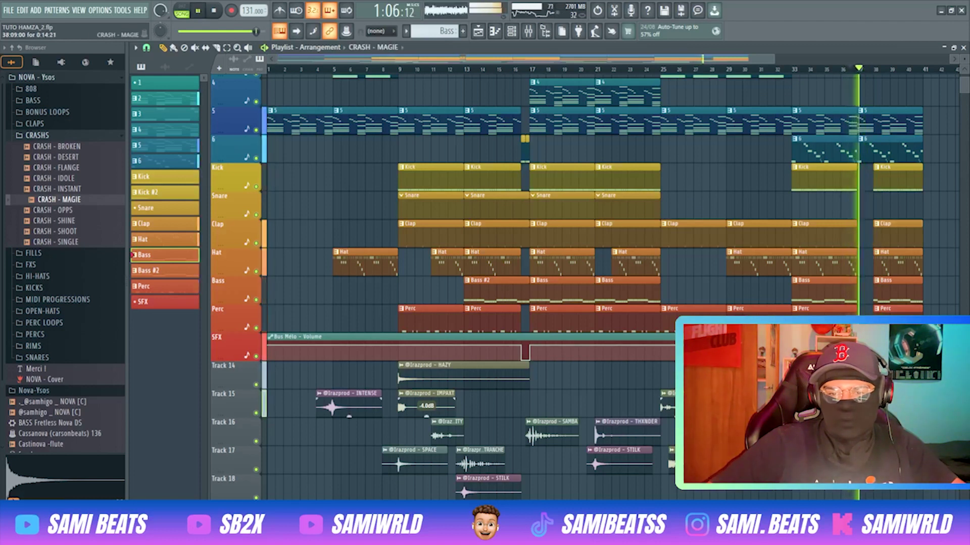
pyautogui.press('space')
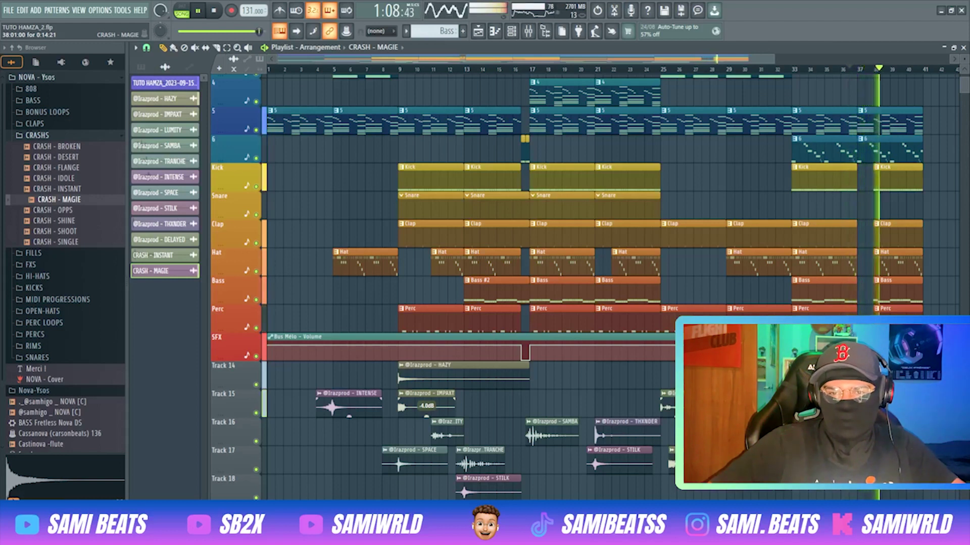
pyautogui.press('space')
# Trim the last Clap clip to start at bar 39 and the last Hat and Bass clips to start halfway through bar 38.
pyautogui.moveTo(774, 59); pyautogui.dragTo(832, 123)
pyautogui.press('space')
pyautogui.press('space')
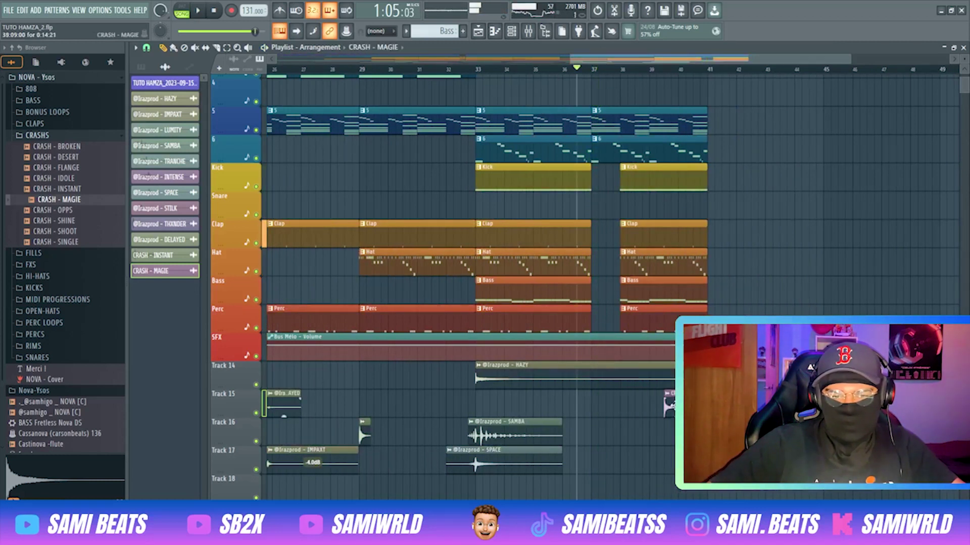
pyautogui.moveTo(621, 237); pyautogui.dragTo(649, 242)
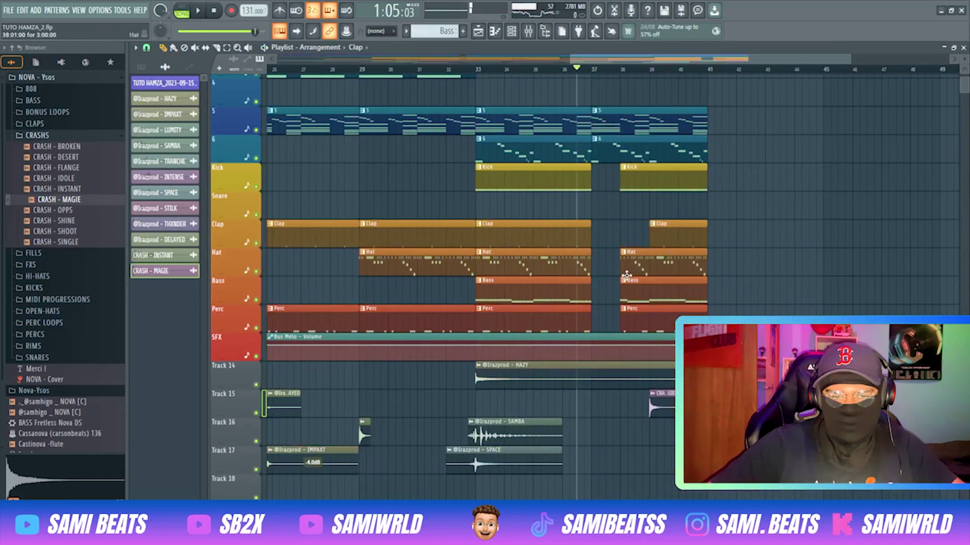
pyautogui.moveTo(623, 297); pyautogui.dragTo(639, 296)
pyautogui.press('space')
pyautogui.press('space')
# Trim the last Bass and Kick clips to start five eighths through bar 38 and the Perc clip slightly after them.
pyautogui.moveTo(844, 59); pyautogui.dragTo(732, 87)
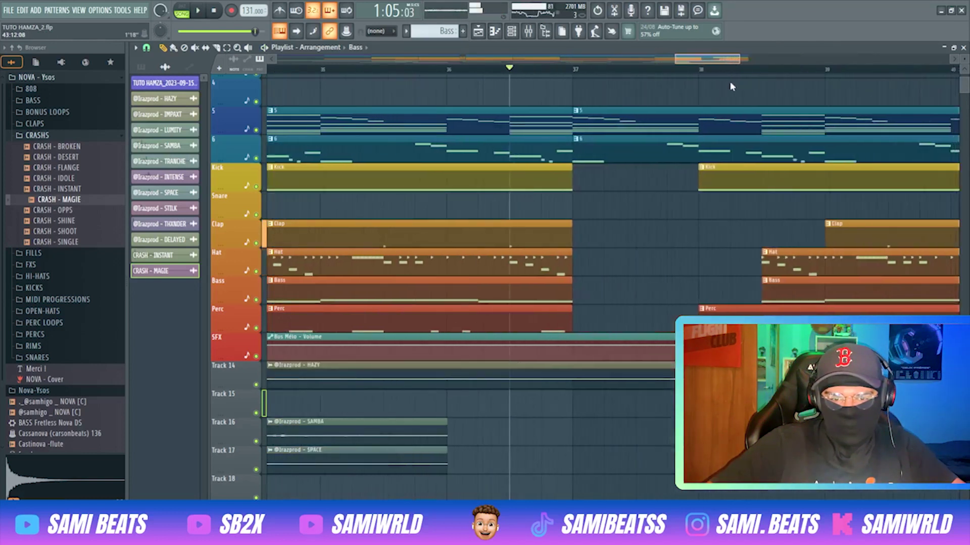
pyautogui.moveTo(639, 298); pyautogui.dragTo(655, 300)
pyautogui.press('space')
pyautogui.press('space')
pyautogui.moveTo(576, 331); pyautogui.dragTo(655, 331)
pyautogui.press('space')
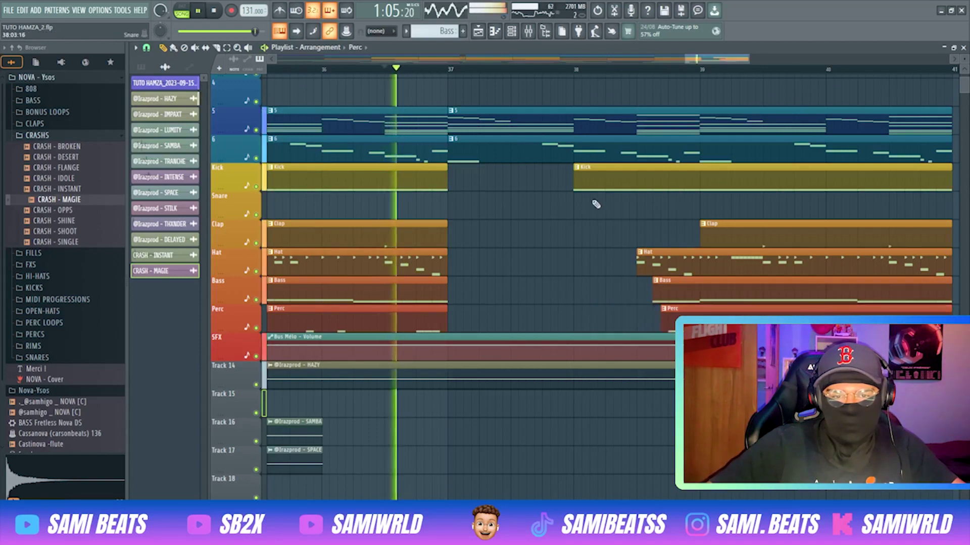
pyautogui.moveTo(576, 188); pyautogui.dragTo(654, 191)
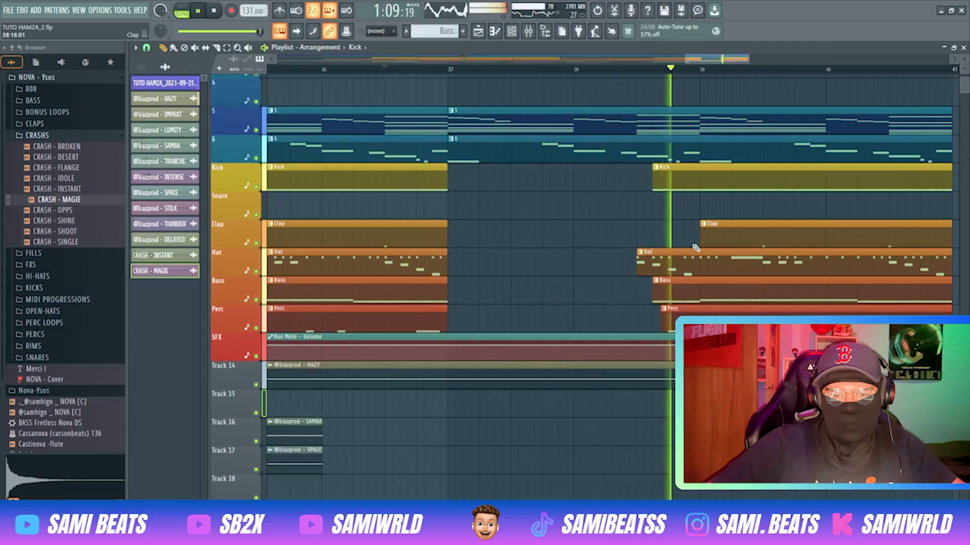
# Listen to the trimmed break and replay the section from bar 33 to judge how the drums re-enter.
pyautogui.click(682, 61)
pyautogui.moveTo(713, 60); pyautogui.dragTo(883, 76)
pyautogui.press('space')
pyautogui.moveTo(651, 60); pyautogui.dragTo(409, 66)
pyautogui.click(630, 69)
pyautogui.press('space')
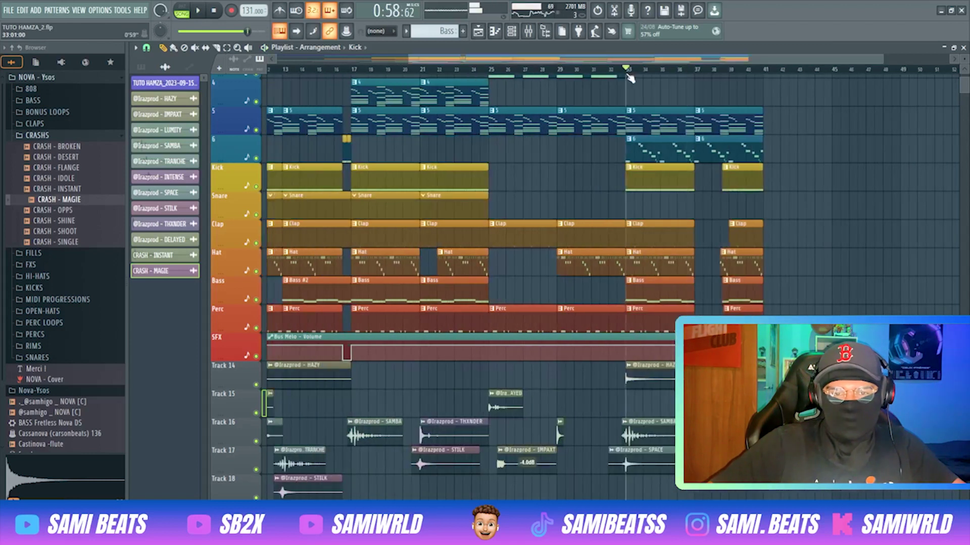
pyautogui.scroll(1, 761, 211)
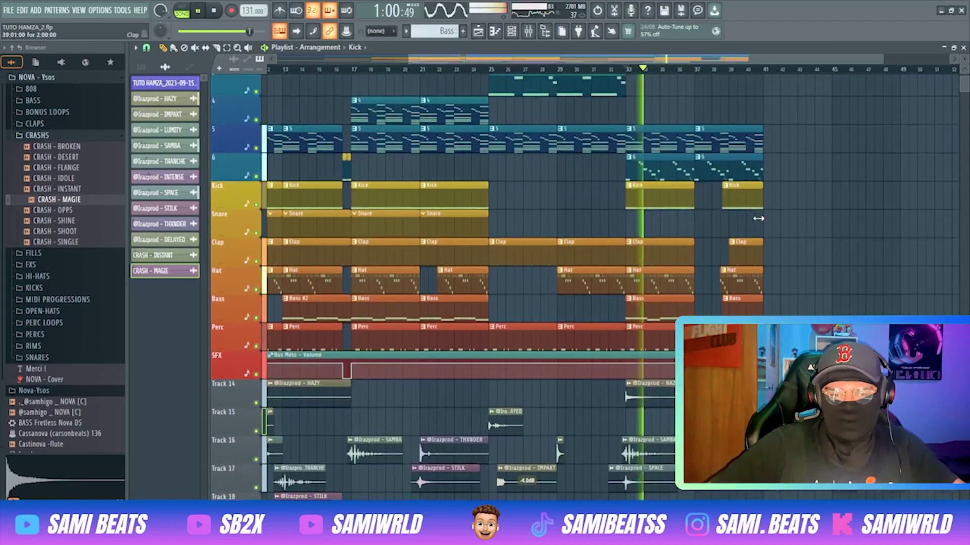
pyautogui.scroll(-1, 665, 413)
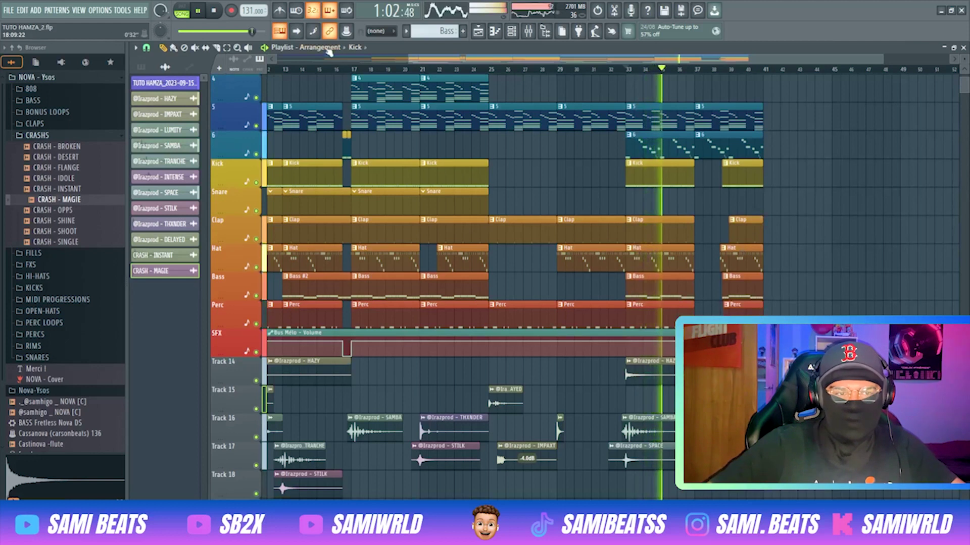
# Try to duplicate the section from bar 33 to bar 41 directly after itself.
pyautogui.click(228, 49)
pyautogui.moveTo(773, 323); pyautogui.dragTo(638, 37)
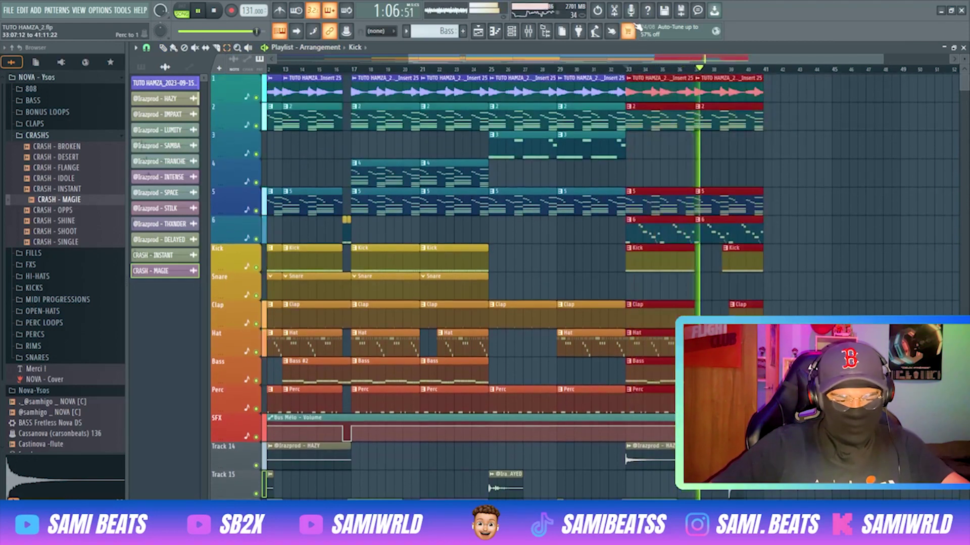
pyautogui.hotkey('ctrl', 'b')
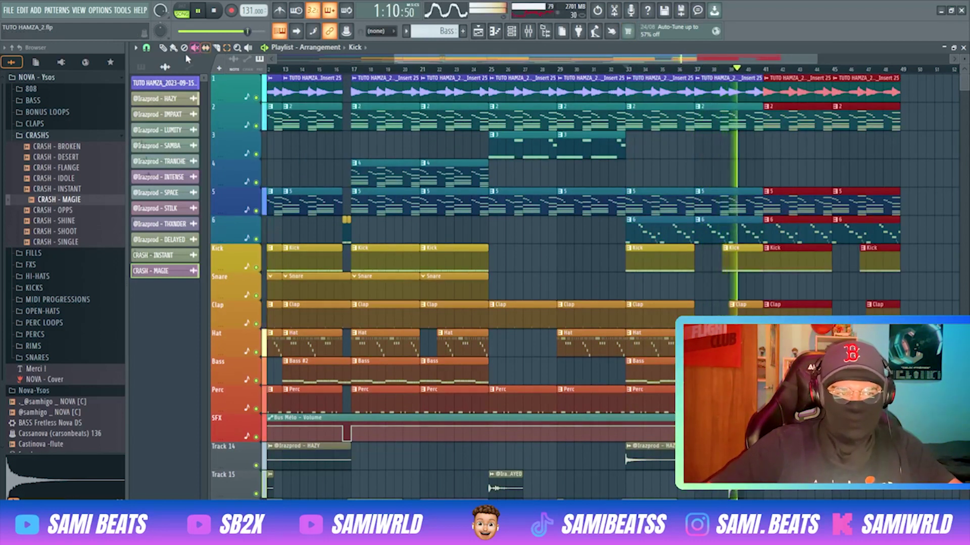
pyautogui.hotkey('ctrl', 'z')
pyautogui.press('space')
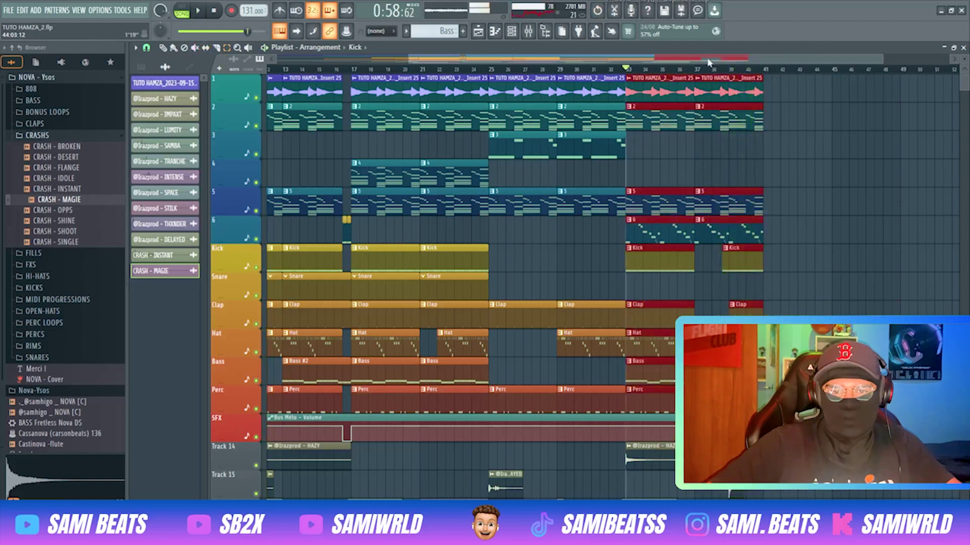
# Duplicate all clips from bar 9 to bar 41 except the Bus Mélo - Volume automation so the copy starts at bar 41.
pyautogui.moveTo(765, 70); pyautogui.dragTo(406, 146)
pyautogui.scroll(-2, 361, 348)
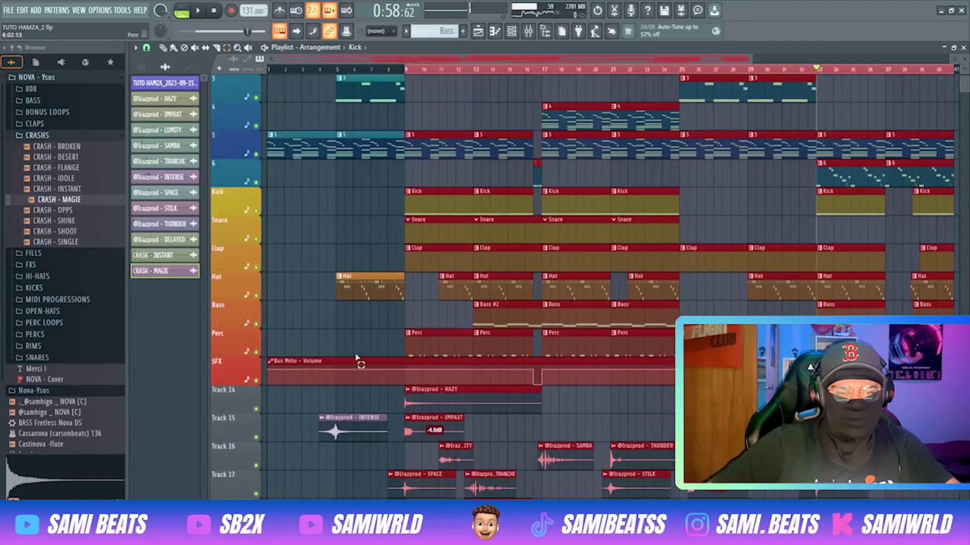
pyautogui.keyDown('ctrl'); pyautogui.keyDown('shift'); pyautogui.click(355, 364); pyautogui.keyUp('shift'); pyautogui.keyUp('ctrl')
pyautogui.hotkey('ctrl', 'b')
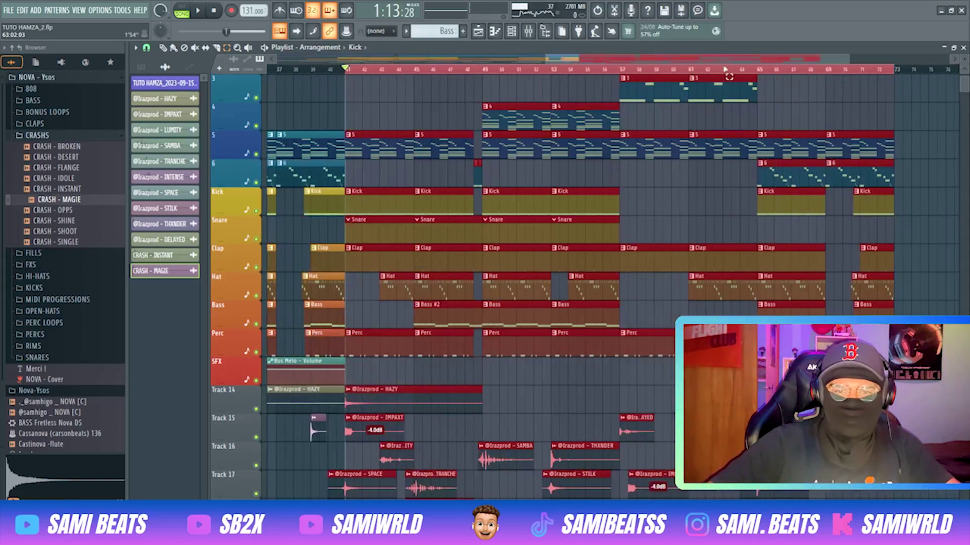
pyautogui.moveTo(725, 59); pyautogui.dragTo(353, 62)
pyautogui.click(256, 295)
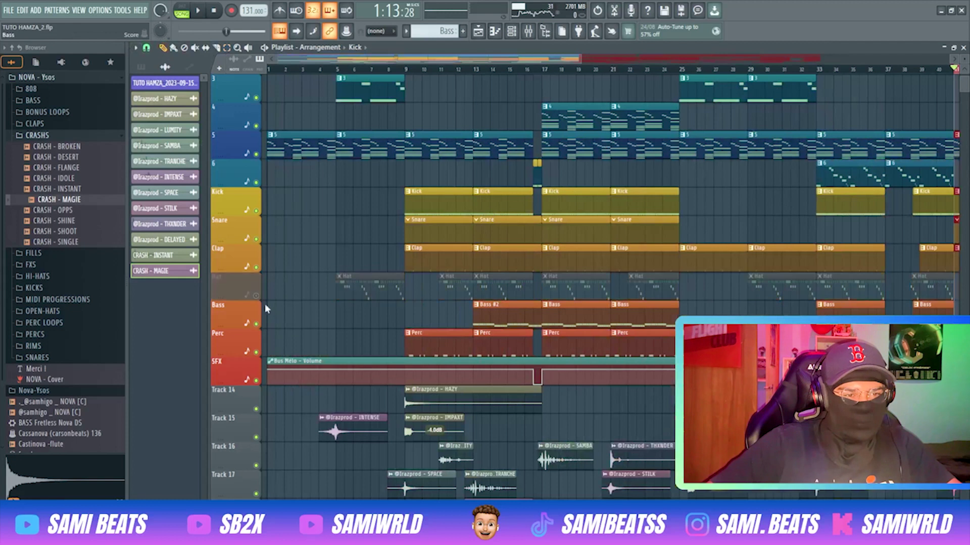
pyautogui.click(256, 295)
pyautogui.moveTo(284, 314); pyautogui.dragTo(313, 317)
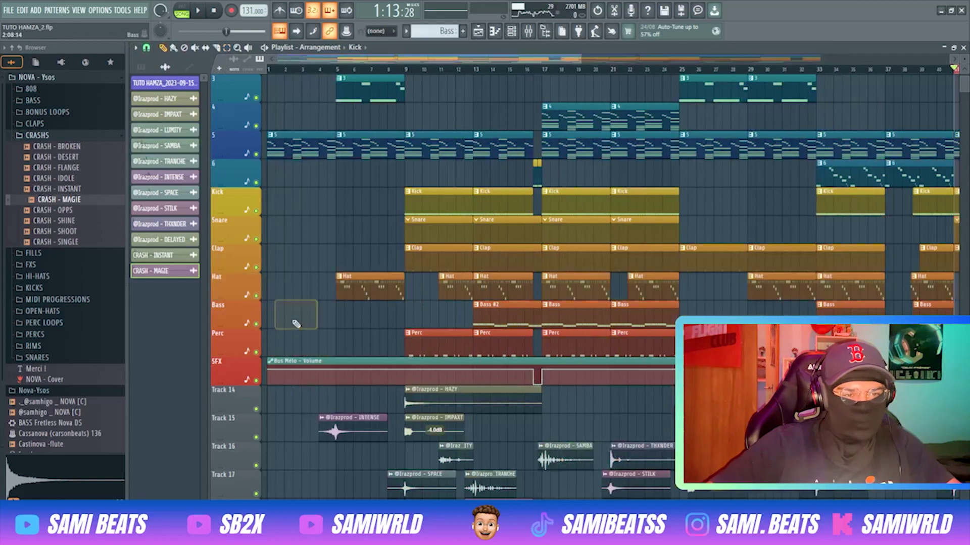
pyautogui.click(285, 360)
pyautogui.scroll(-3, 418, 350)
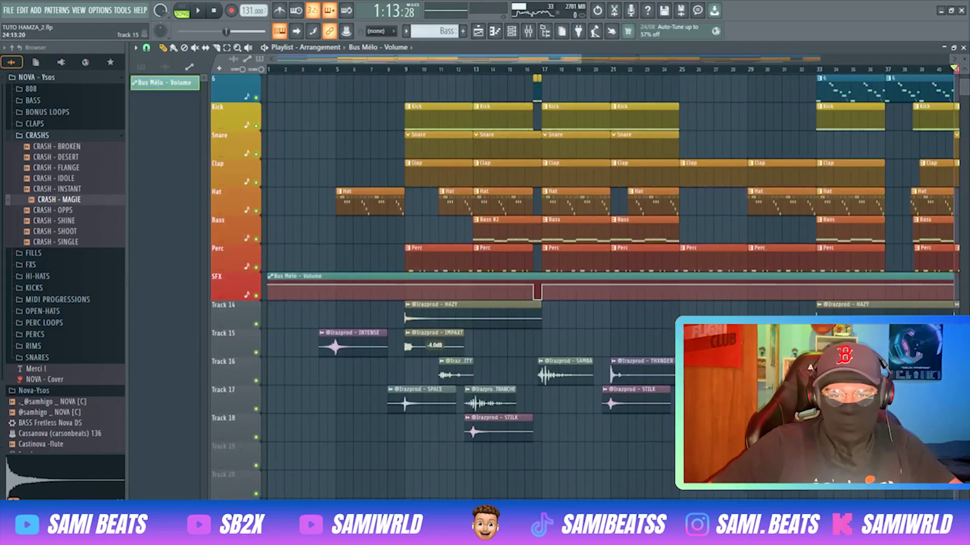
# Place a copy of the INTENSE effect on Track 18 at bar 28, leading into bar 29, and listen to the transition.
pyautogui.click(741, 70)
pyautogui.press('space')
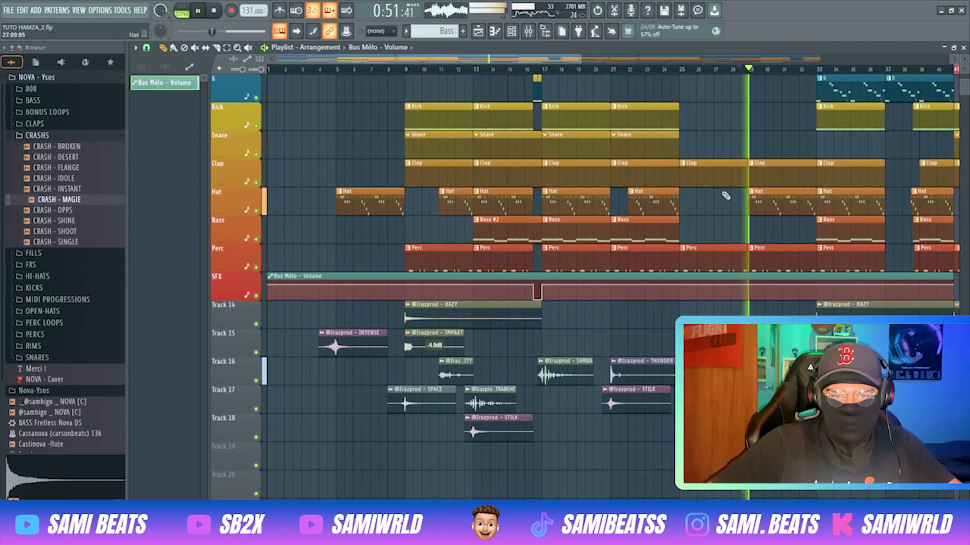
pyautogui.moveTo(581, 59); pyautogui.dragTo(761, 115)
pyautogui.press('space')
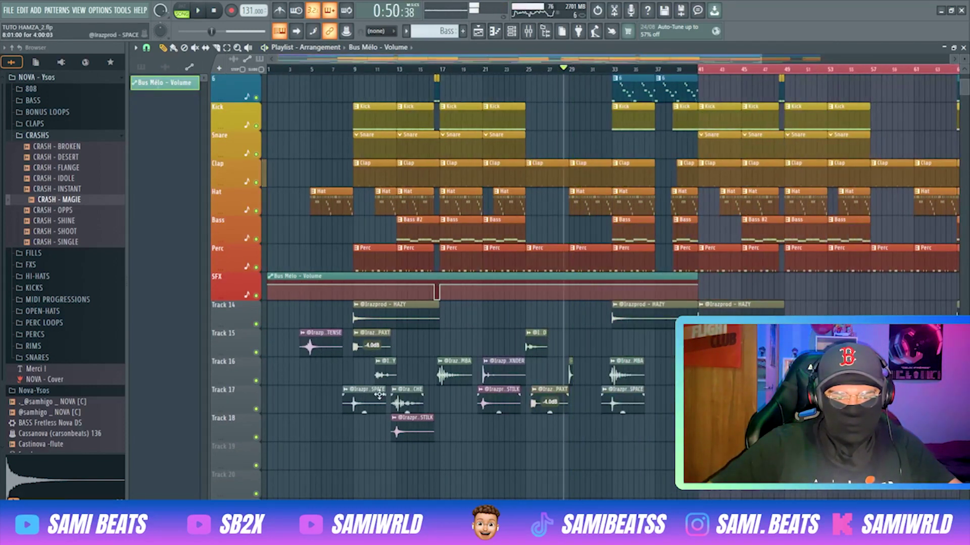
pyautogui.click(326, 352)
pyautogui.click(576, 429)
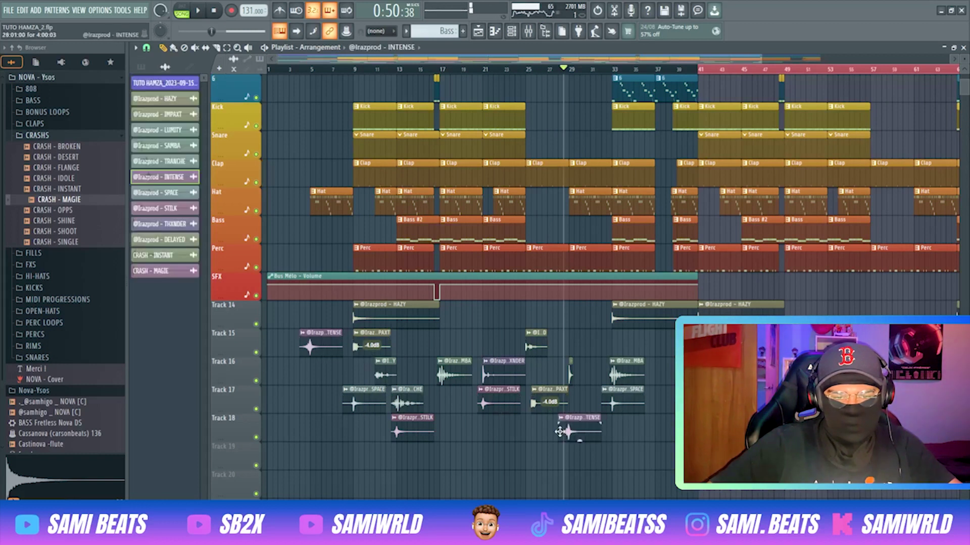
pyautogui.press('space')
pyautogui.press('space')
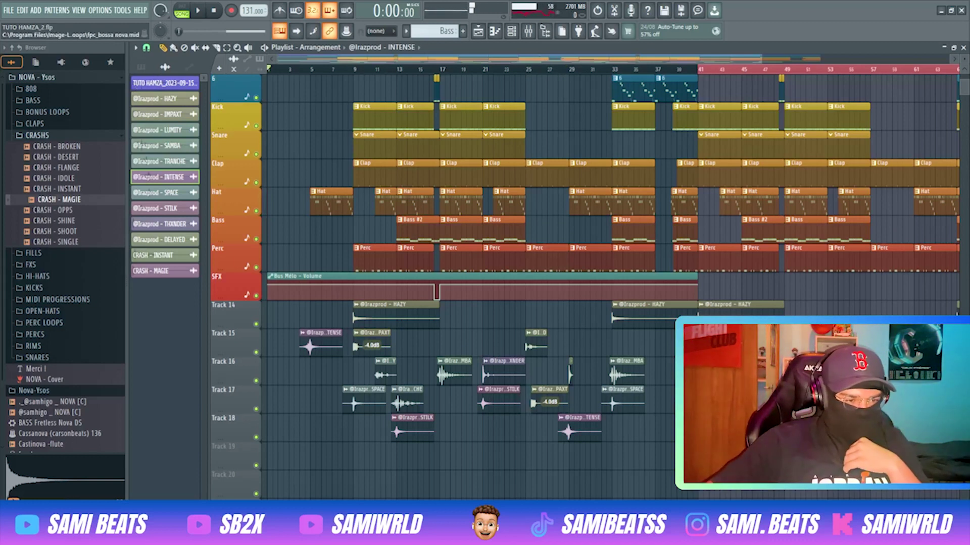
# Add the "LE TAG 2 le bon avec les fx et tout" sample to the playlist and place it on Track 16 midway through bar 2.
pyautogui.click(117, 512)
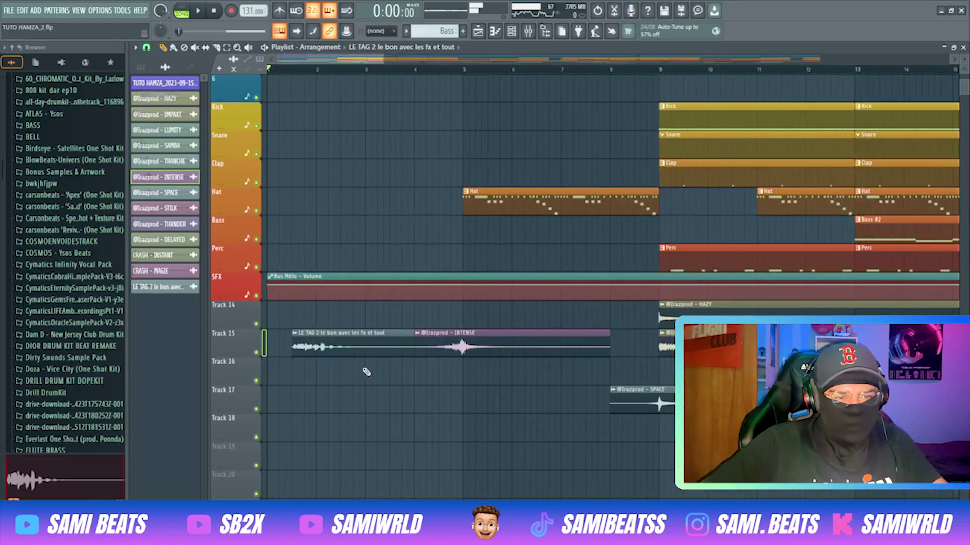
pyautogui.moveTo(358, 352); pyautogui.dragTo(403, 391)
# Open the tag clip's sample settings and play the intro to judge how the tag sits in the beat.
pyautogui.doubleClick(403, 383)
pyautogui.press('space')
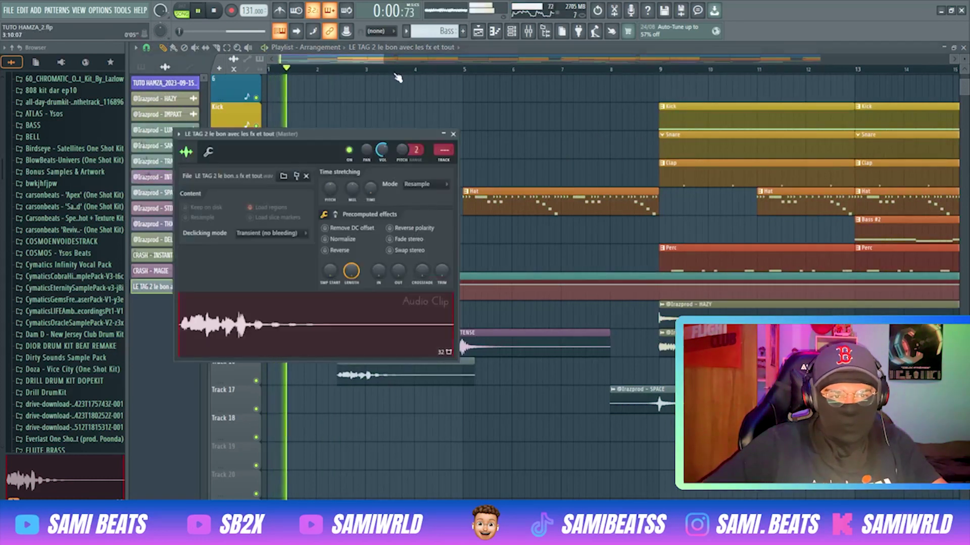
pyautogui.click(453, 134)
pyautogui.scroll(3, 385, 162)
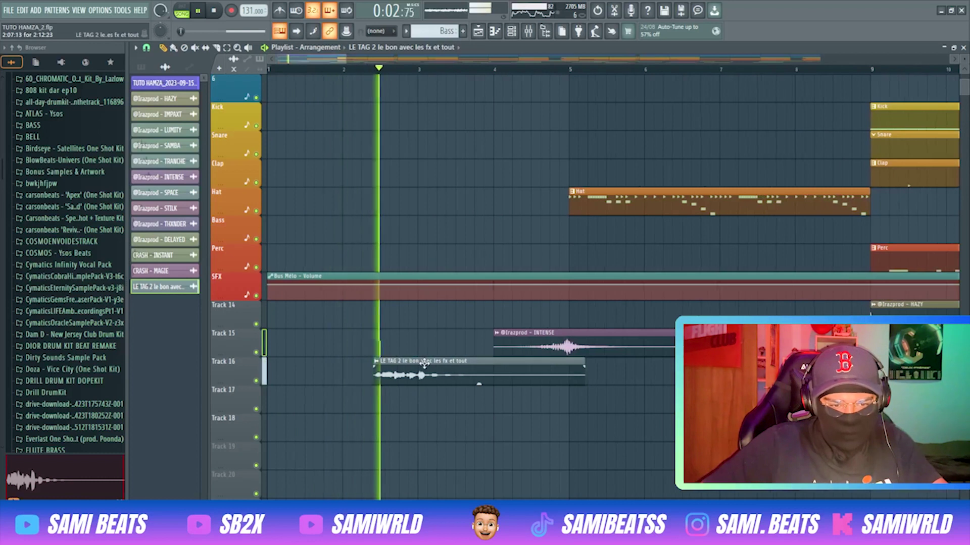
pyautogui.press('space')
pyautogui.doubleClick(424, 363)
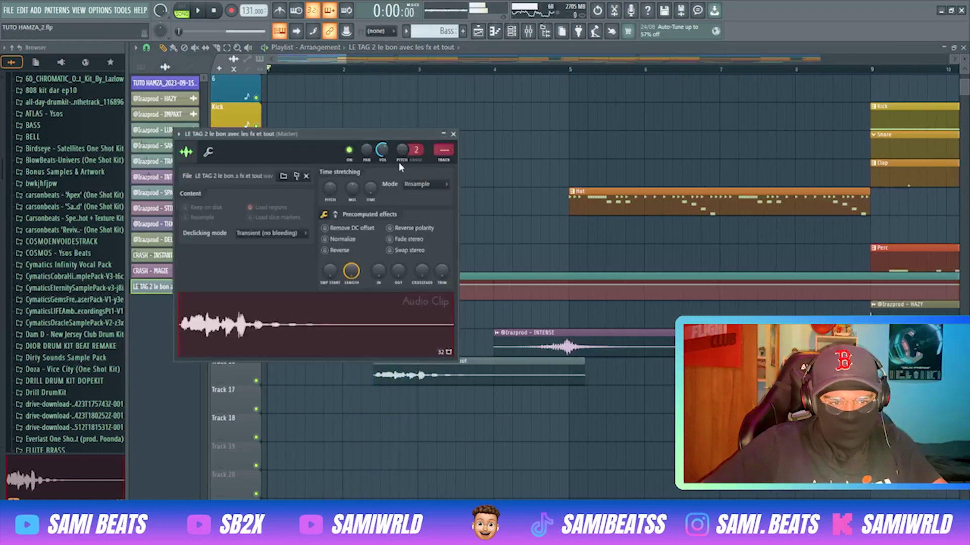
pyautogui.press('space')
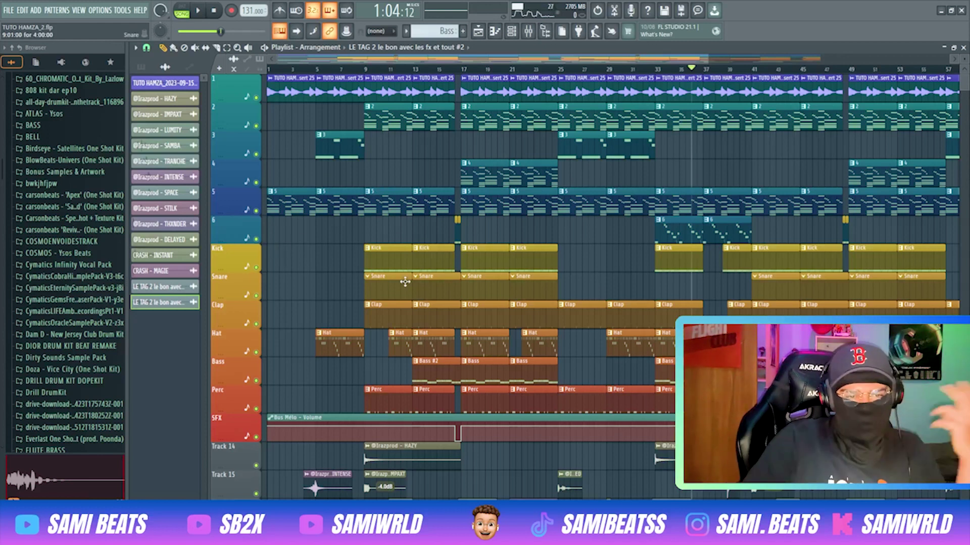
# Open the Hat pattern's Hi Hat notes in the piano roll and play them in pattern mode.
pyautogui.doubleClick(428, 350)
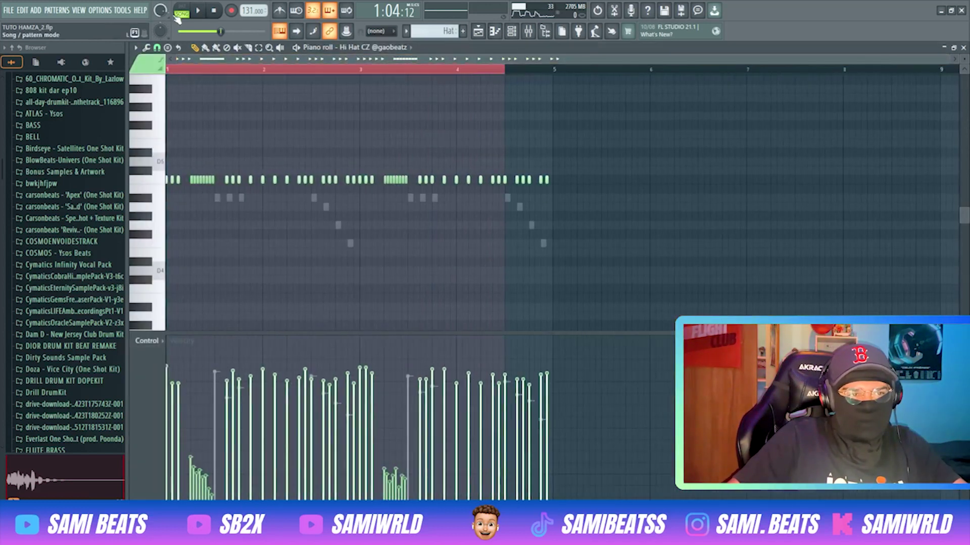
pyautogui.click(182, 13)
pyautogui.press('space')
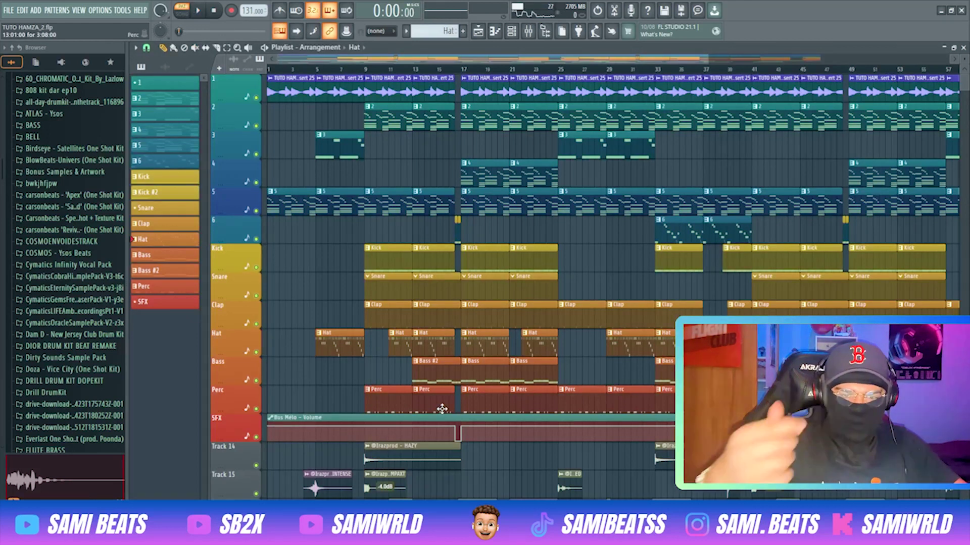
pyautogui.scroll(-8, 433, 407)
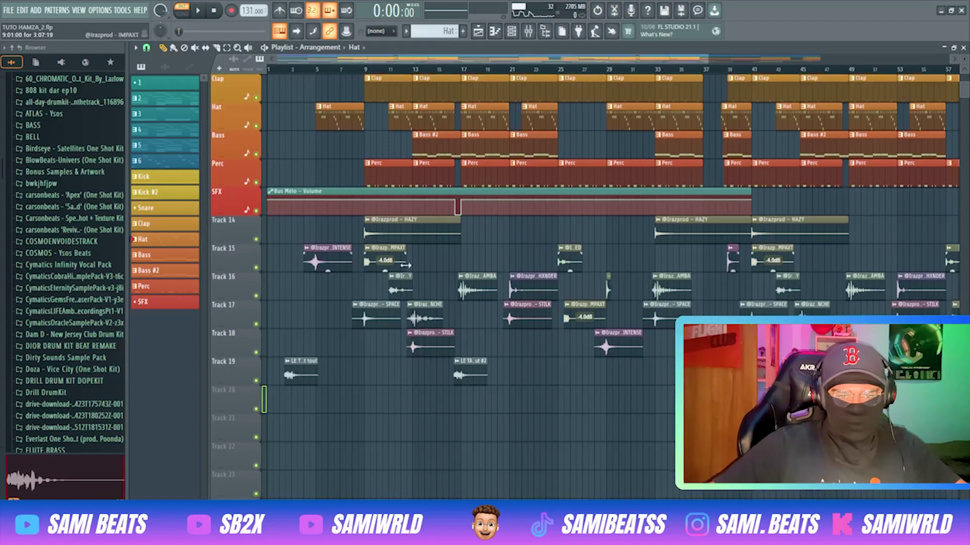
pyautogui.scroll(1, 434, 273)
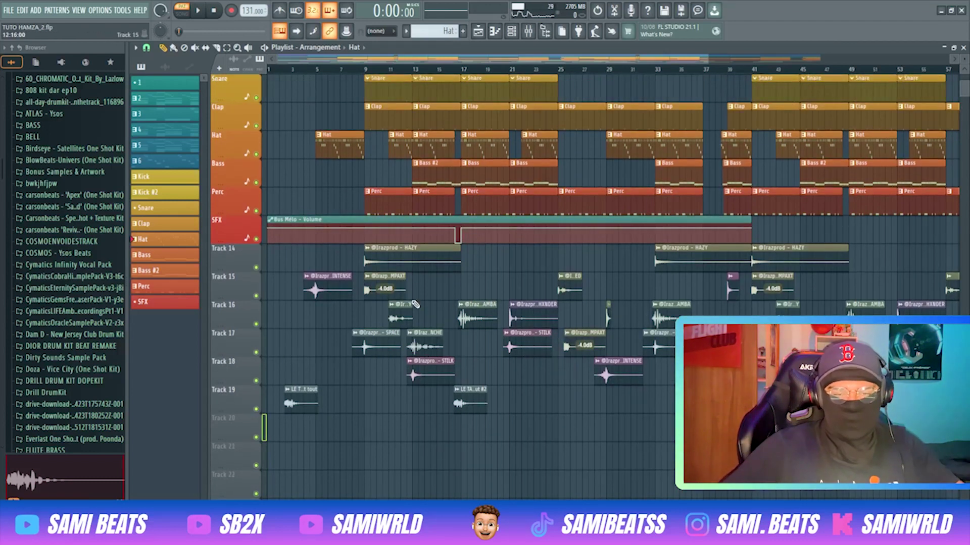
pyautogui.scroll(3, 397, 303)
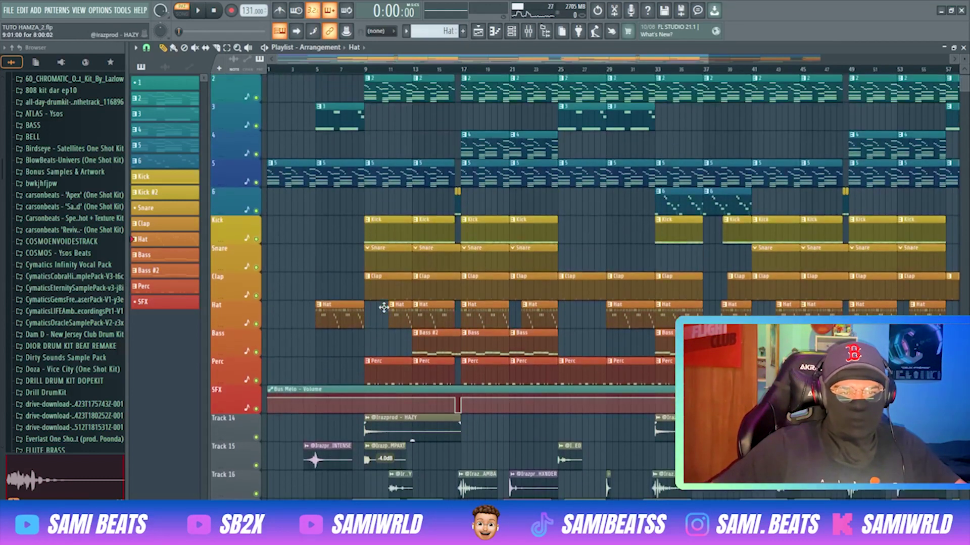
pyautogui.scroll(4, 369, 308)
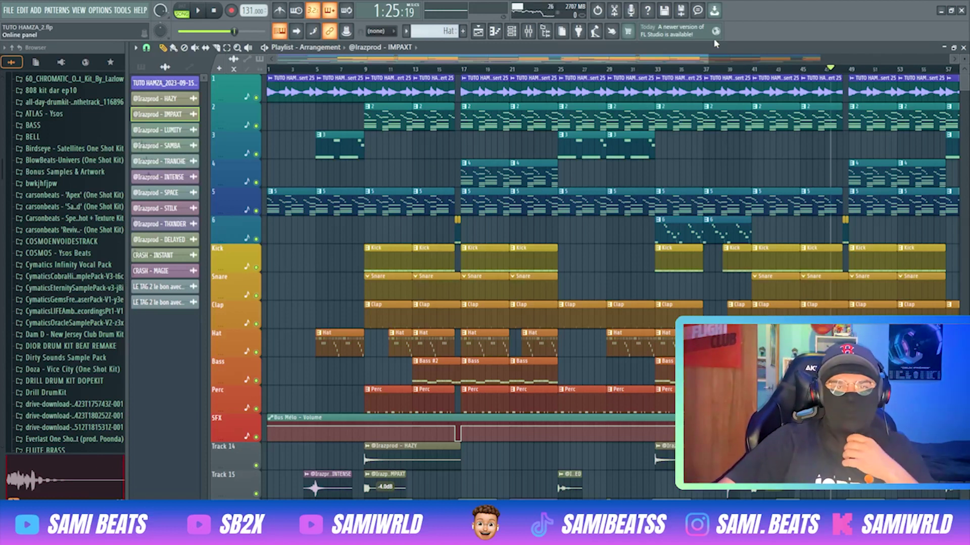
# Play the finished arrangement in song mode from the first bar.
pyautogui.click(449, 69)
pyautogui.moveTo(386, 82); pyautogui.dragTo(322, 82)
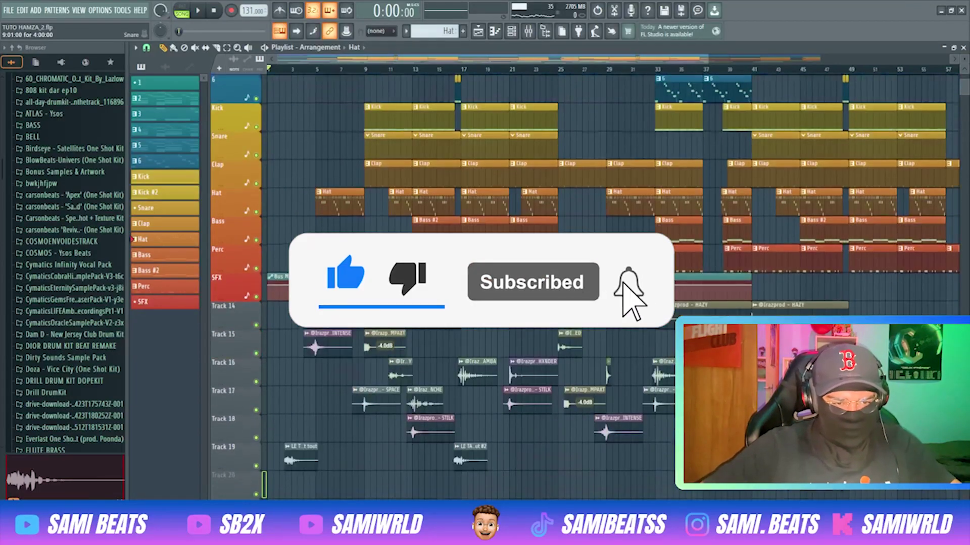
pyautogui.scroll(5, 377, 233)
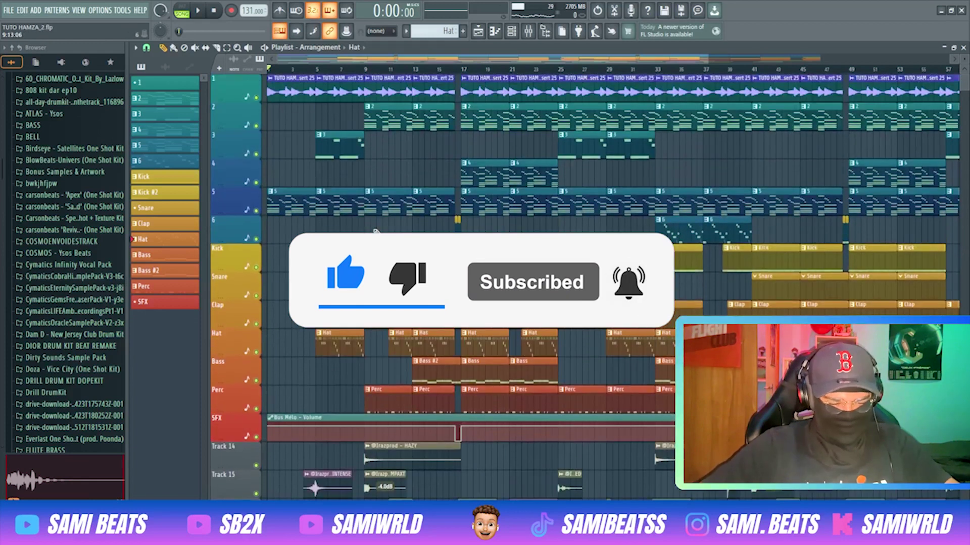
pyautogui.press('space')
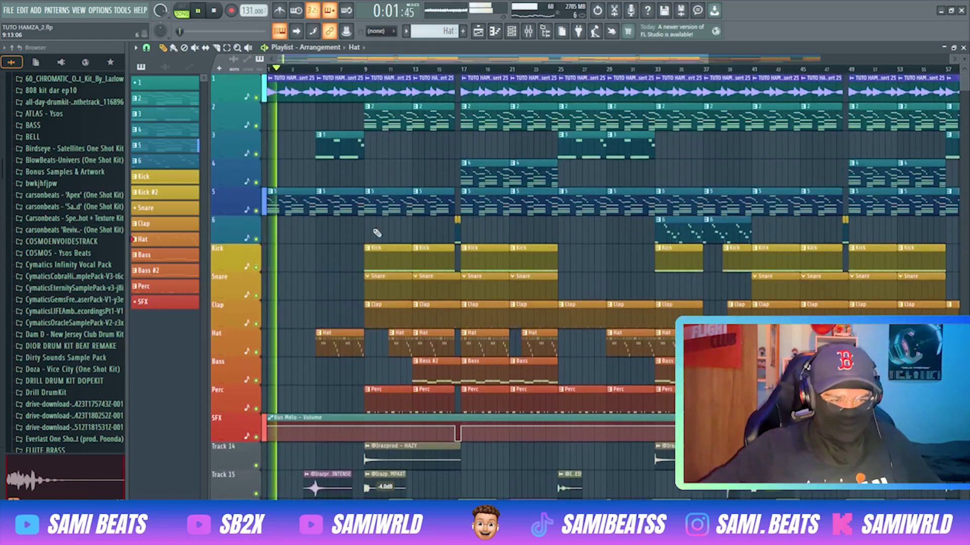